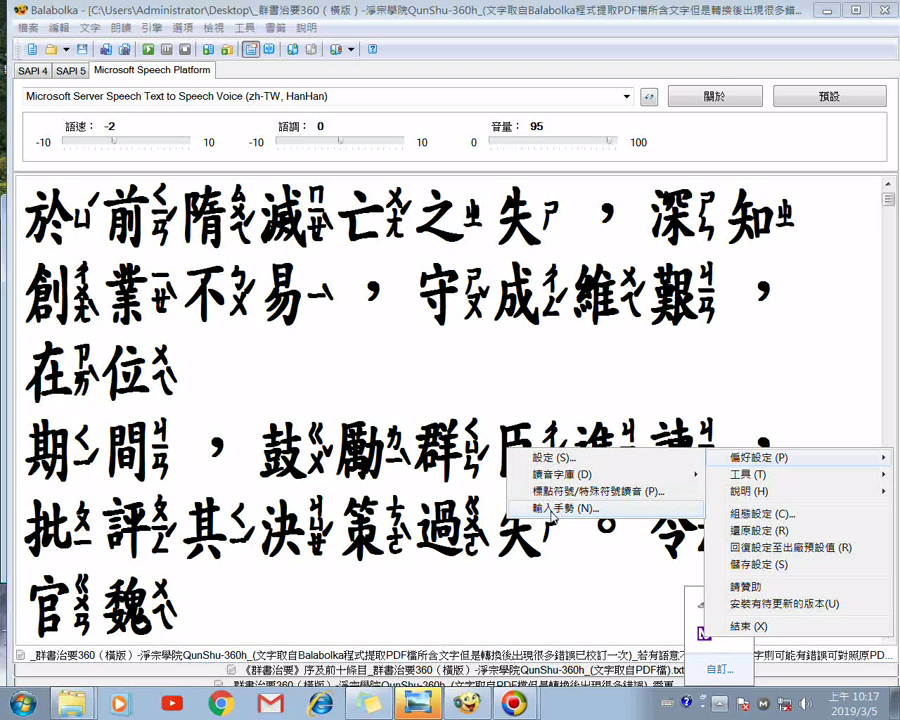
Open NVDA's settings dialog and show the choices for its interface language in the general category.
key("s")
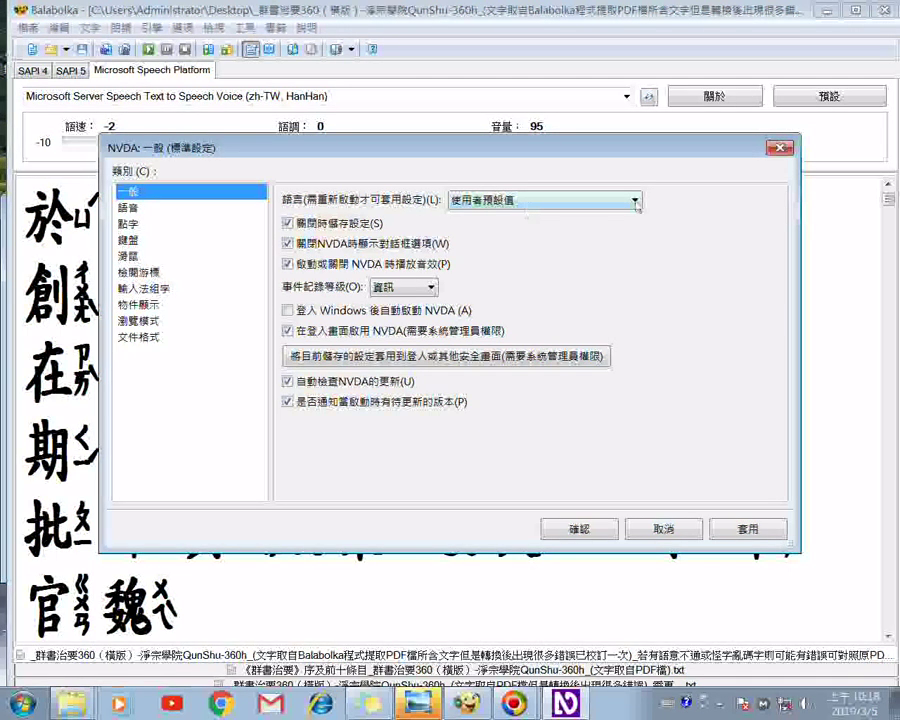
key("Tab")
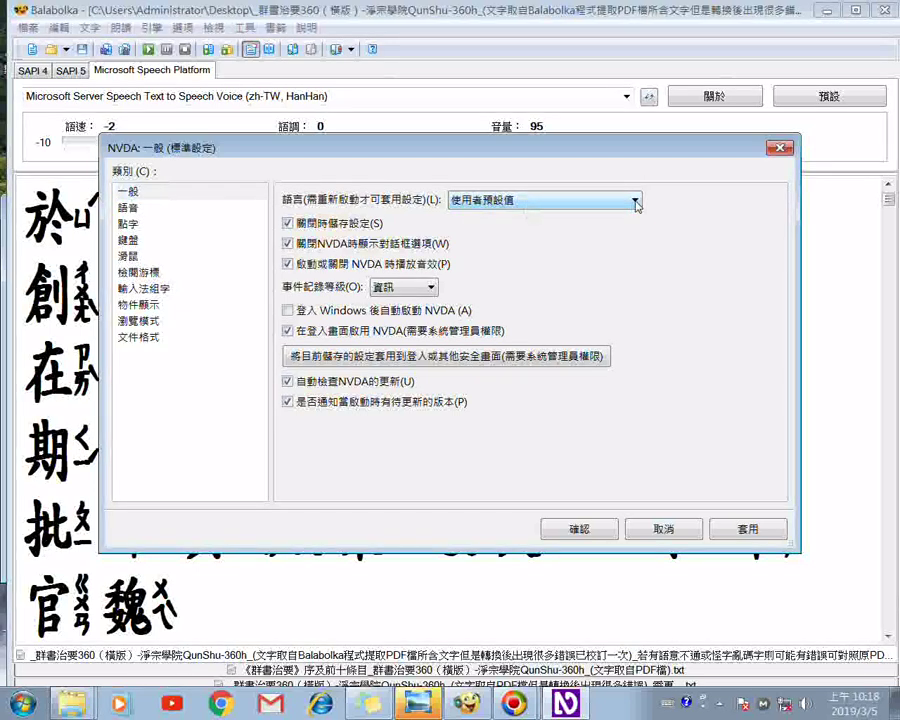
left_click(636, 203)
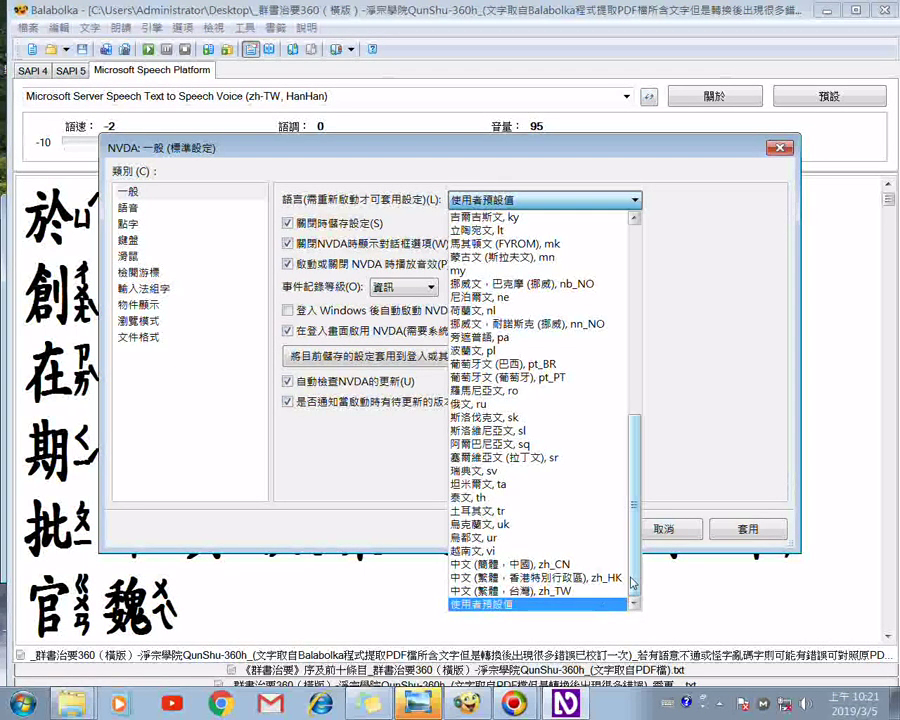
left_click_drag(632, 583, 633, 390)
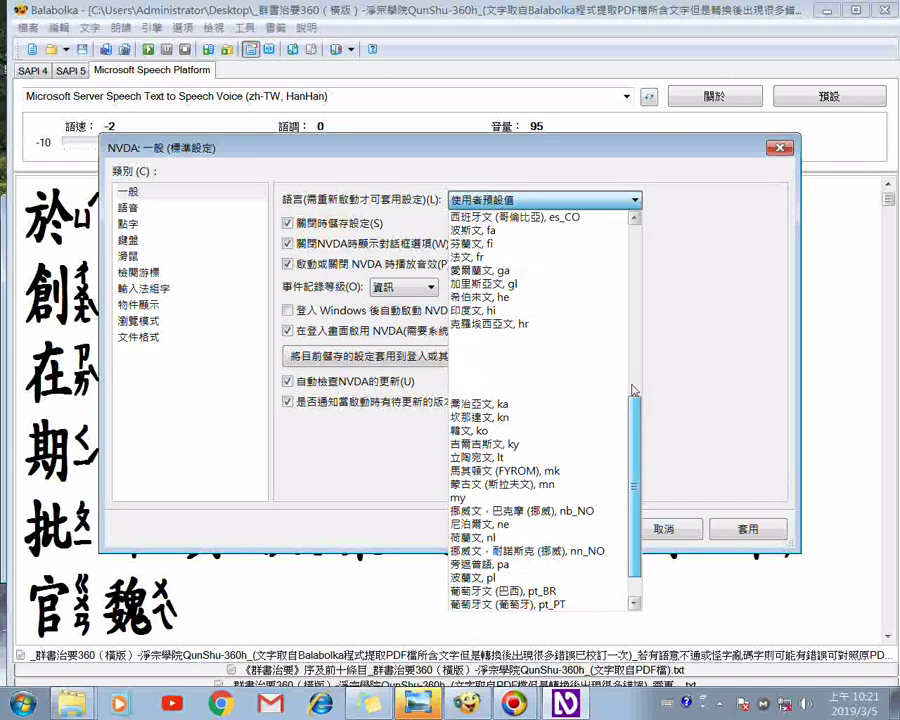
left_click(622, 262)
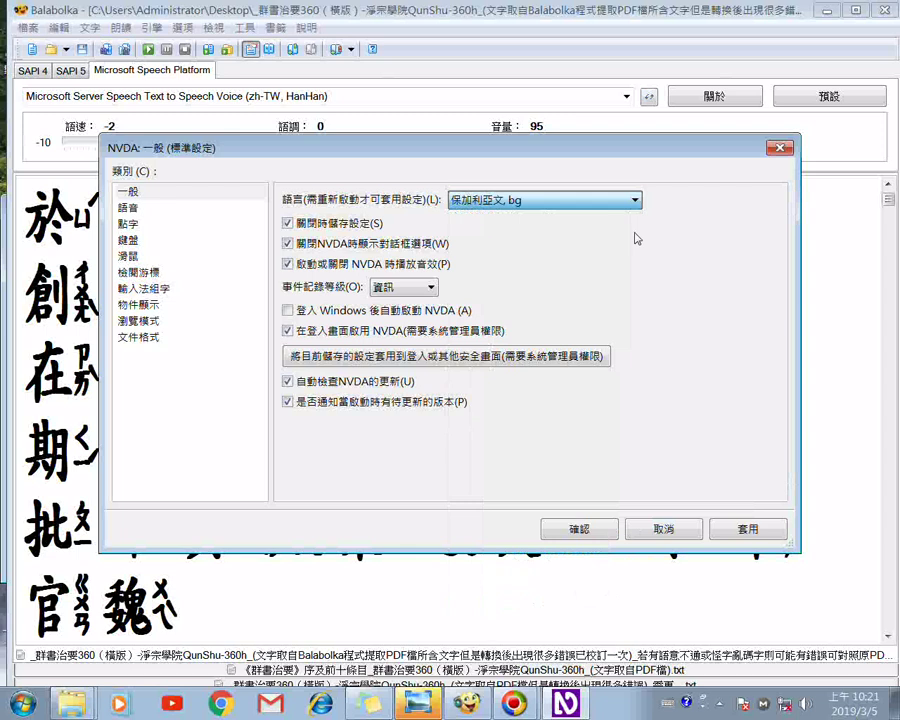
left_click(634, 201)
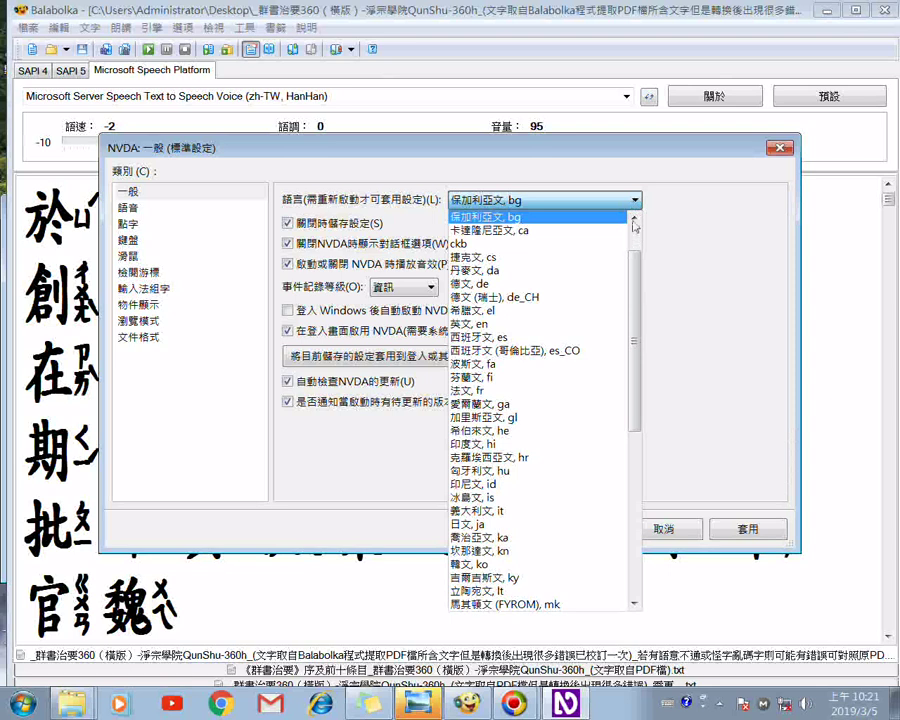
left_click(633, 220)
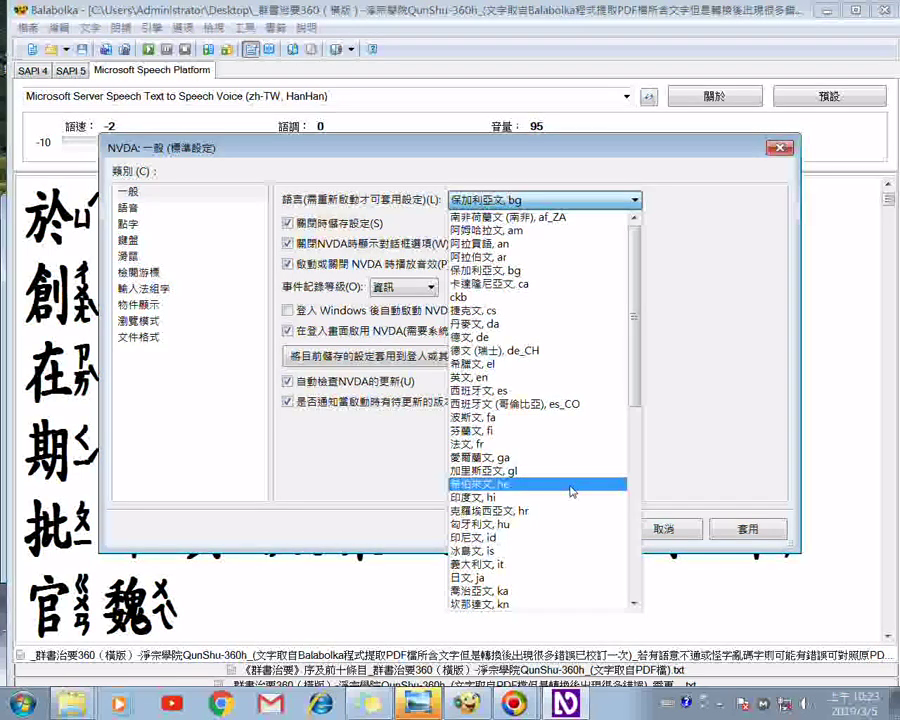
left_click(572, 540)
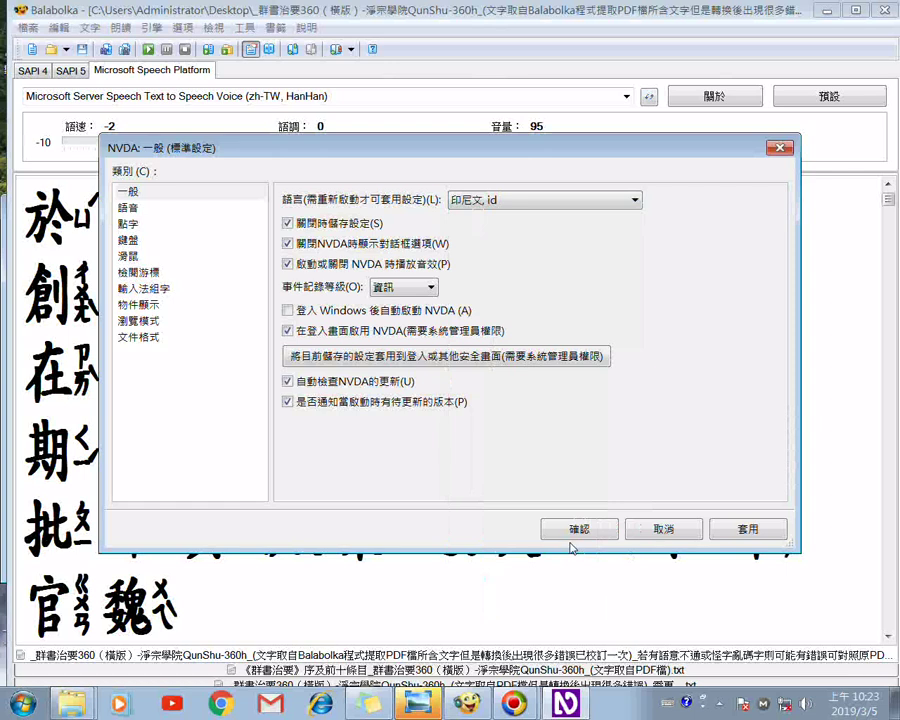
Set the NVDA interface language to 中文 (繁體，台灣), zh_TW.
left_click(632, 203)
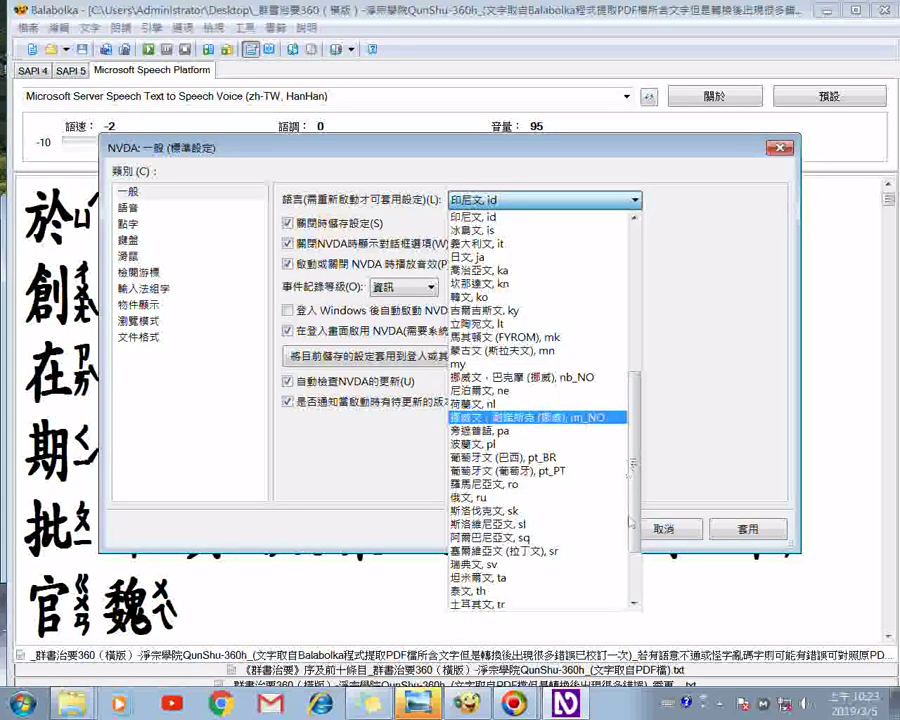
mouse_move(637, 517)
left_mouse_down()
mouse_move(645, 545)
mouse_move(630, 370)
mouse_move(645, 517)
left_mouse_up()
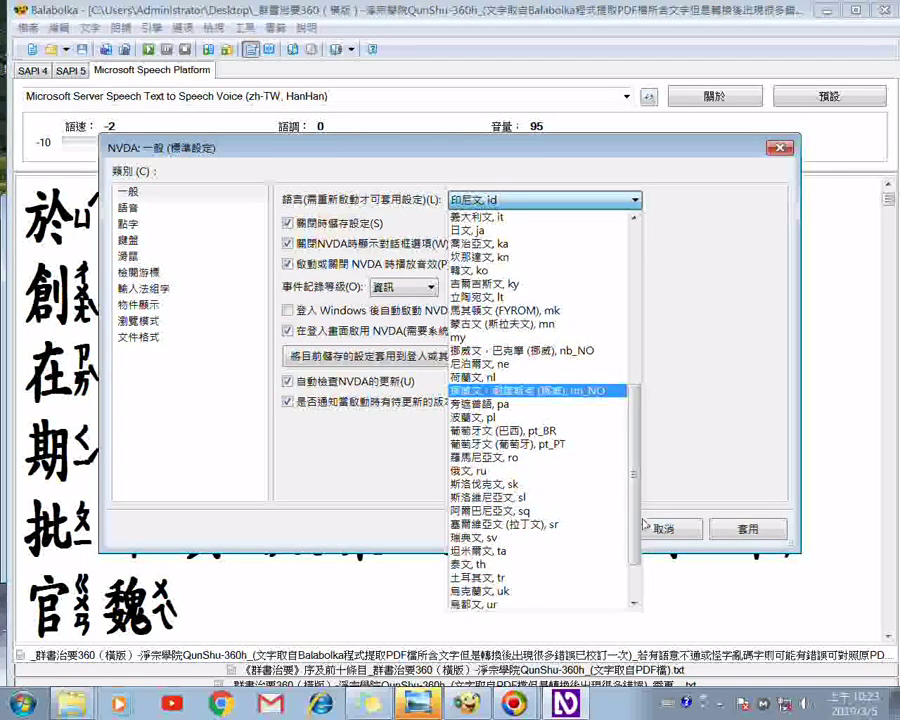
scroll(619, 318, "down", 1)
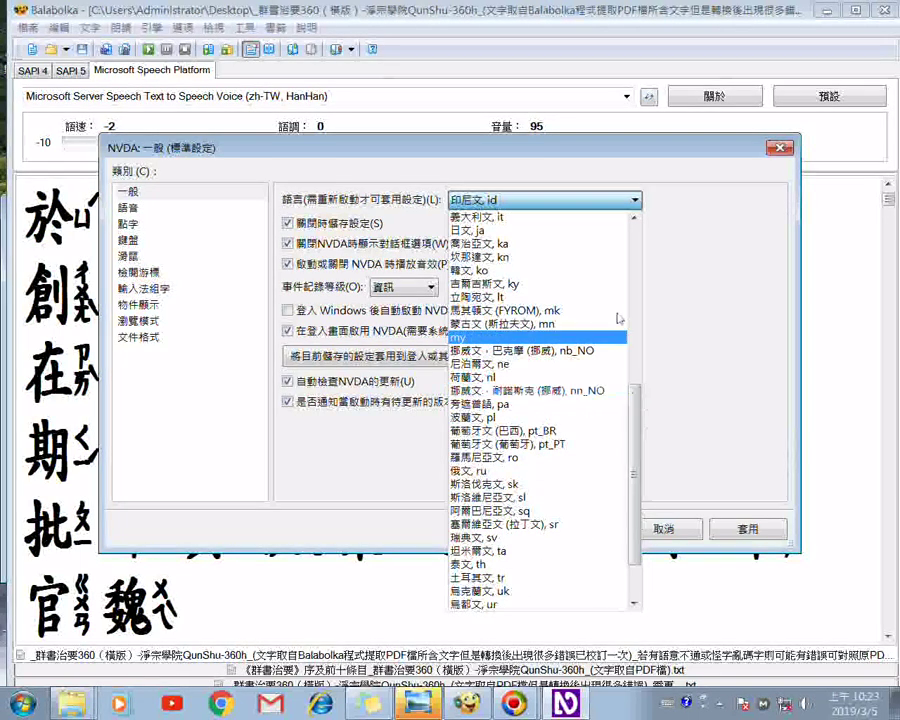
left_click(635, 218)
double_click(635, 218)
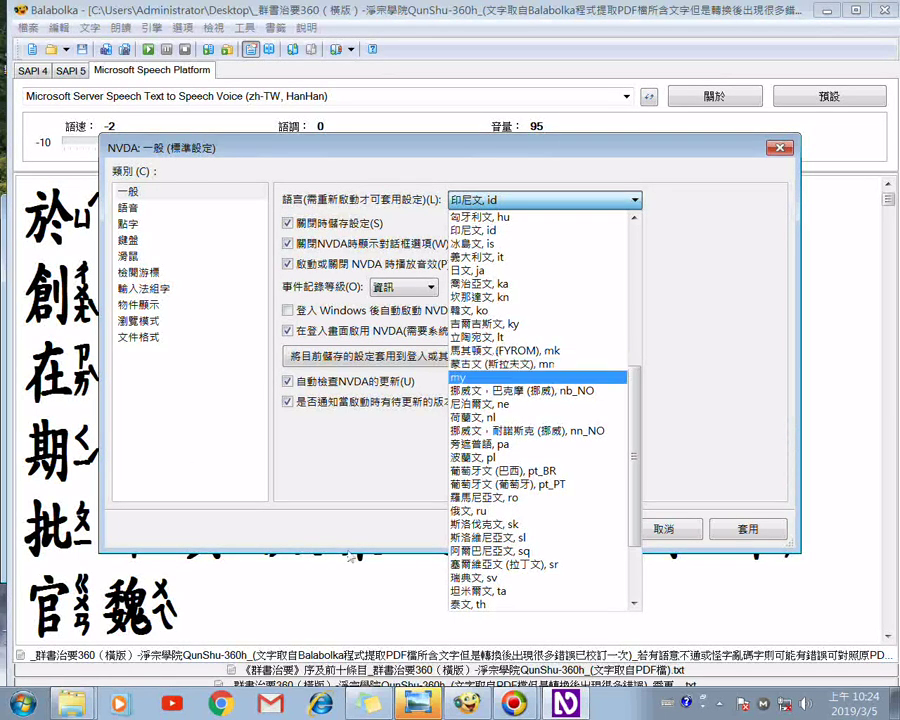
scroll(632, 512, "down", 3)
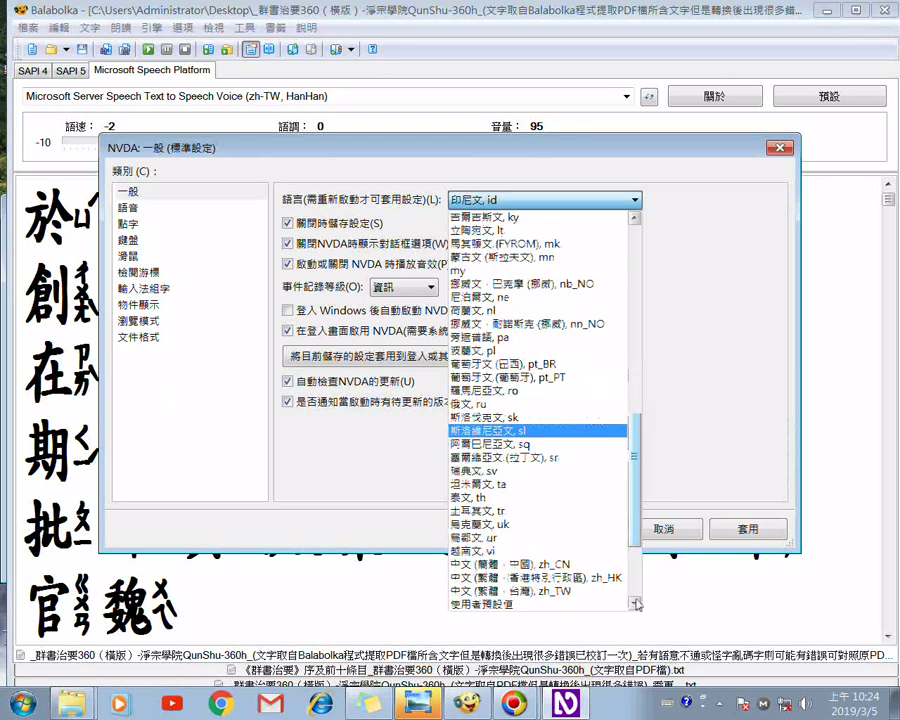
left_click(546, 590)
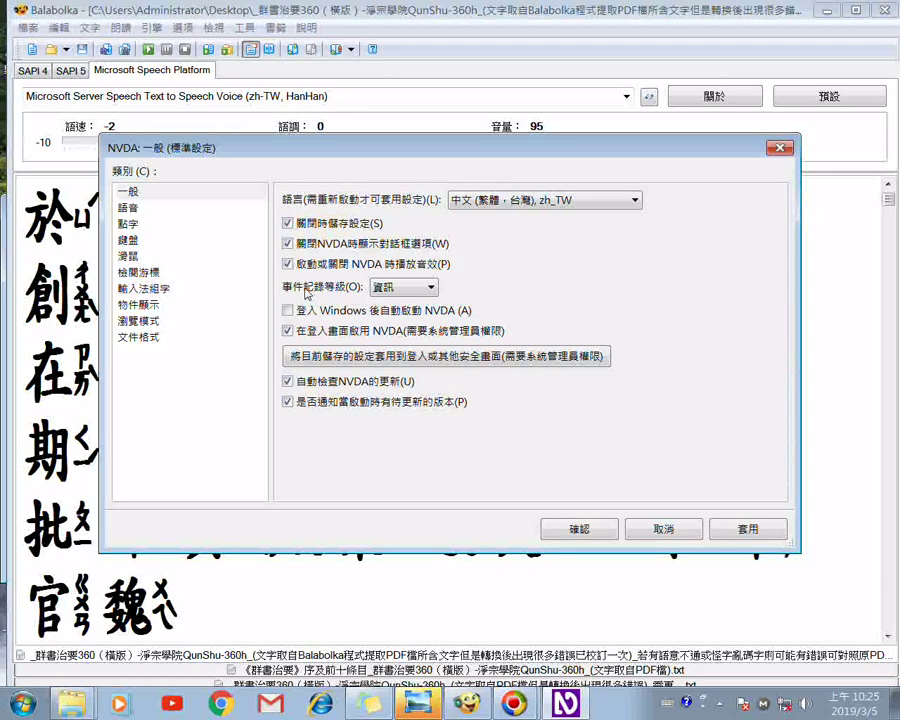
Check the event log level choices without changing them and apply the currently saved NVDA settings to the sign-in and other secure screens.
left_click(432, 290)
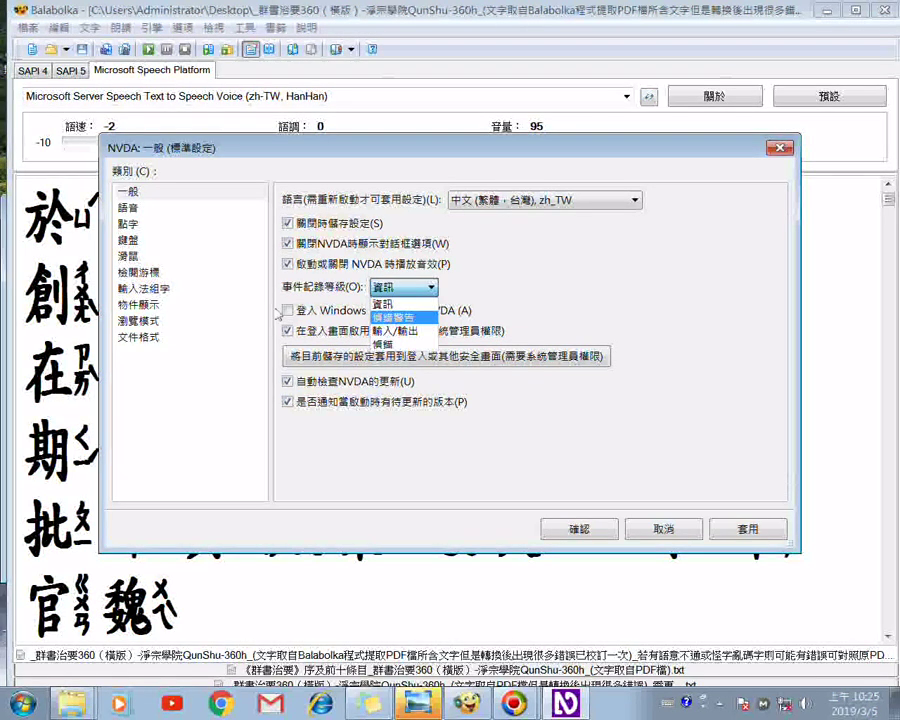
left_click(281, 318)
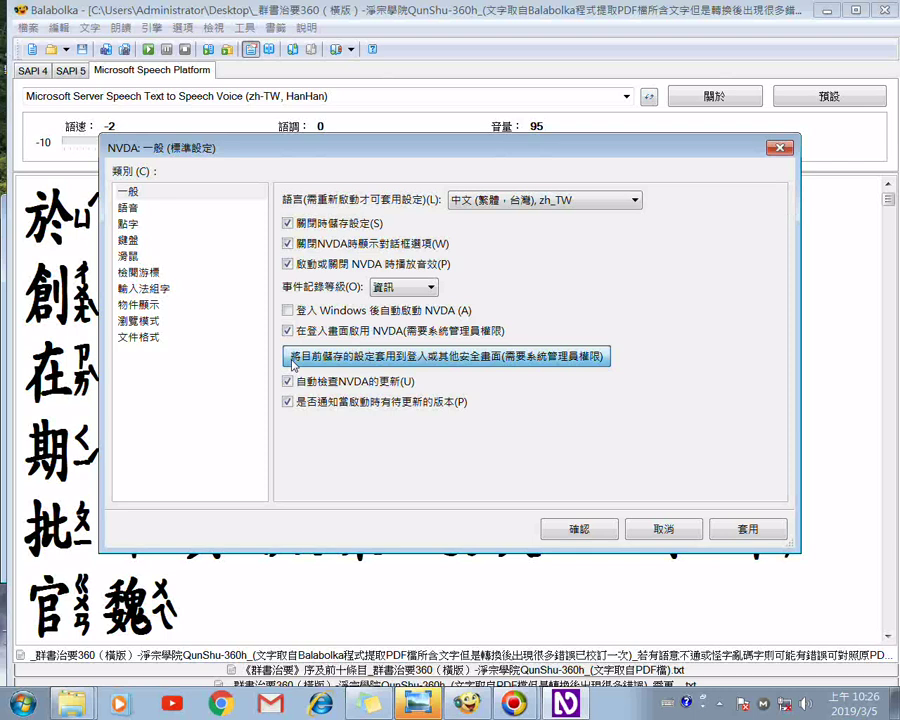
left_click(293, 364)
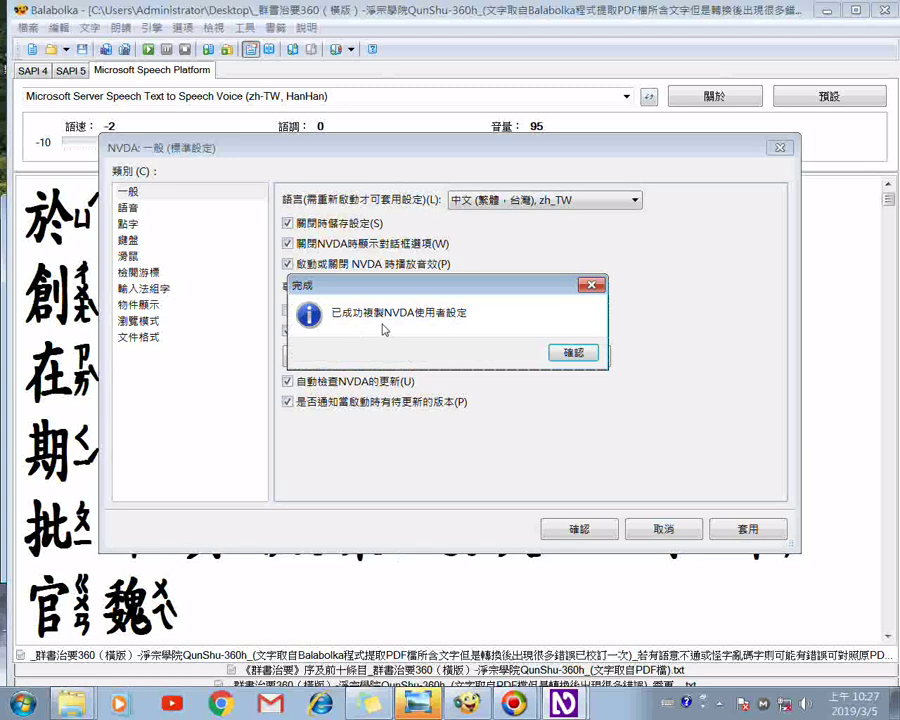
left_click(573, 354)
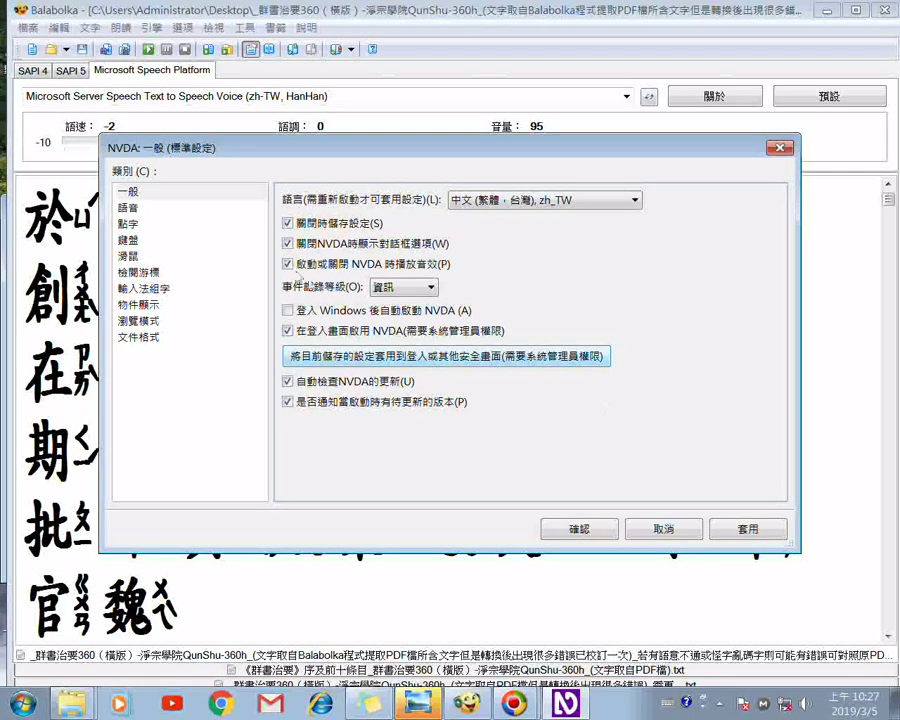
Turn off NVDA's start and exit sounds and its exit options dialog, then save the settings and restart NVDA.
left_click(289, 262)
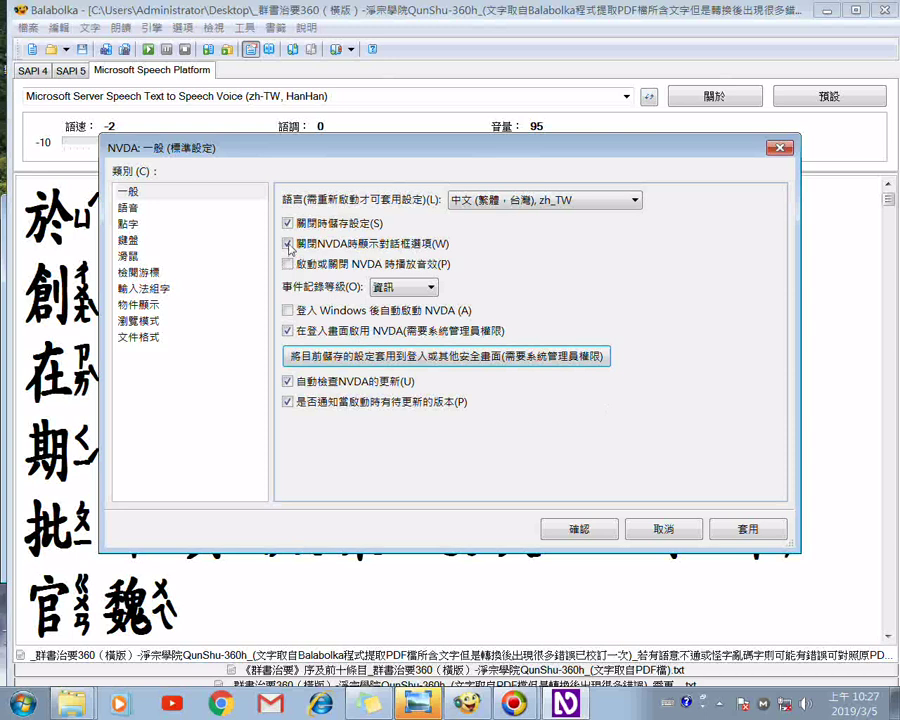
left_click(288, 244)
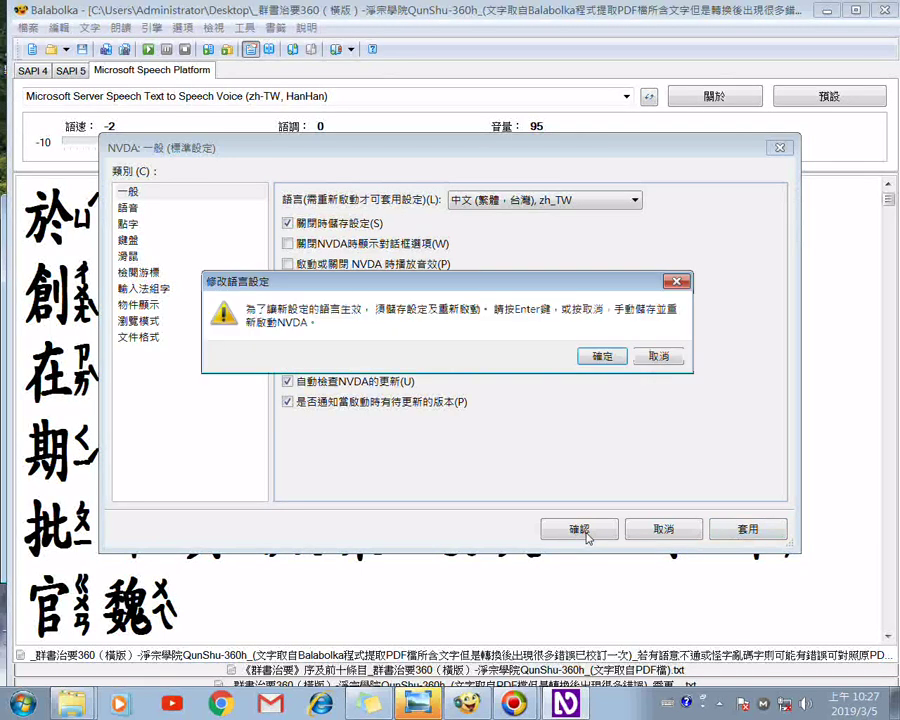
left_click(602, 355)
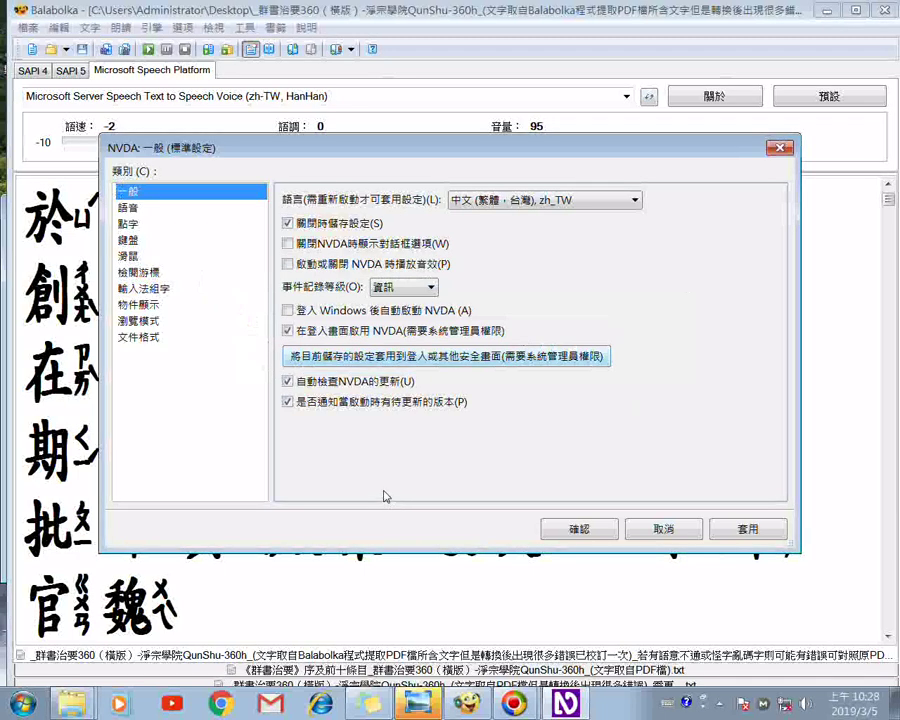
key("Escape")
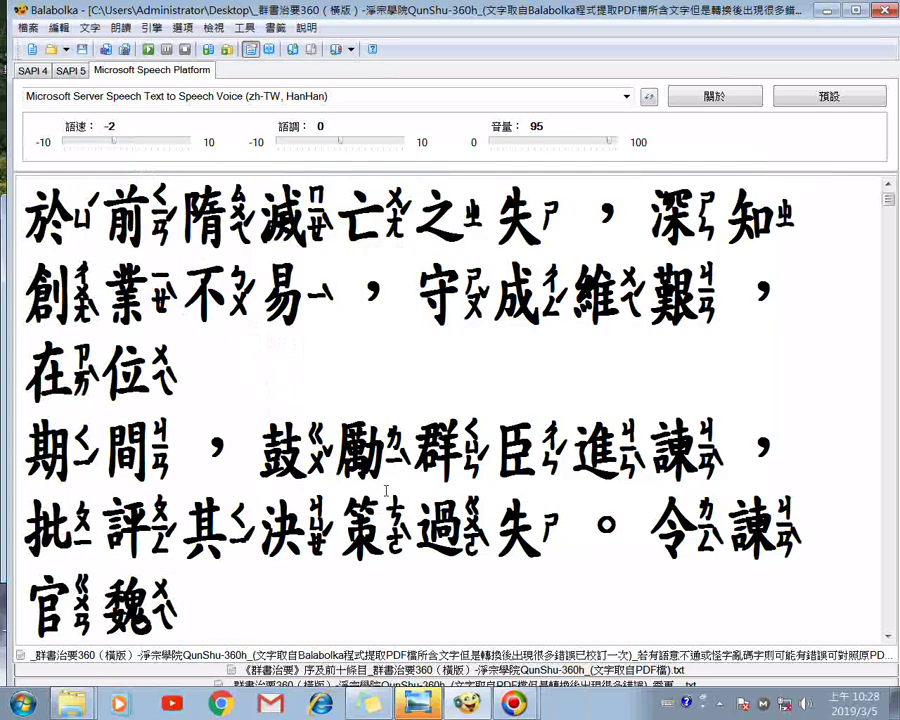
Read the Balabolka document aloud, moving the NVDA welcome dialog away from the text, and pause the reading.
left_click(148, 49)
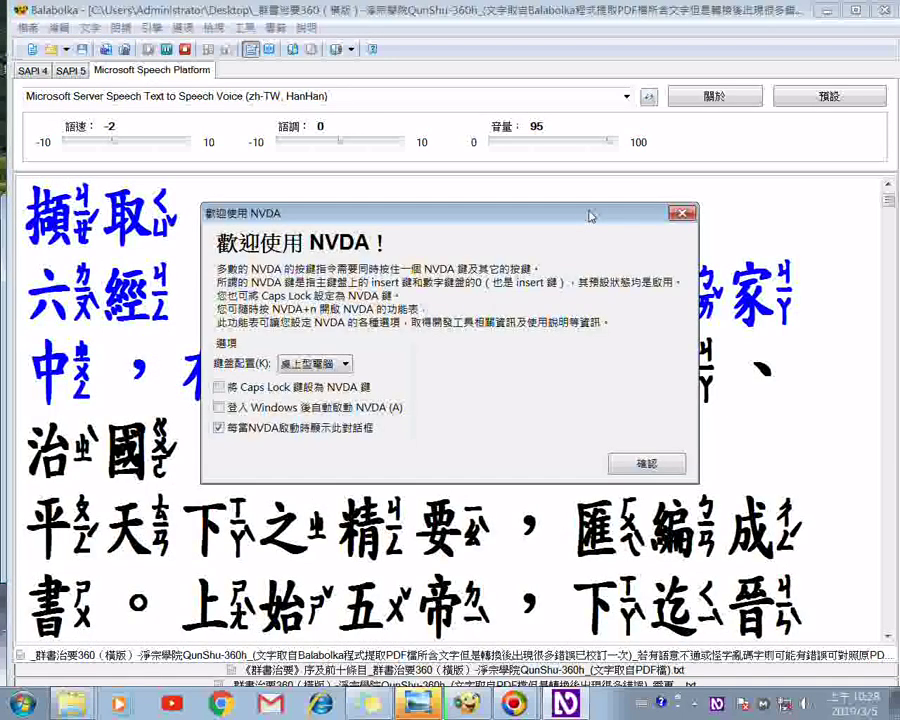
left_click_drag(588, 212, 757, 8)
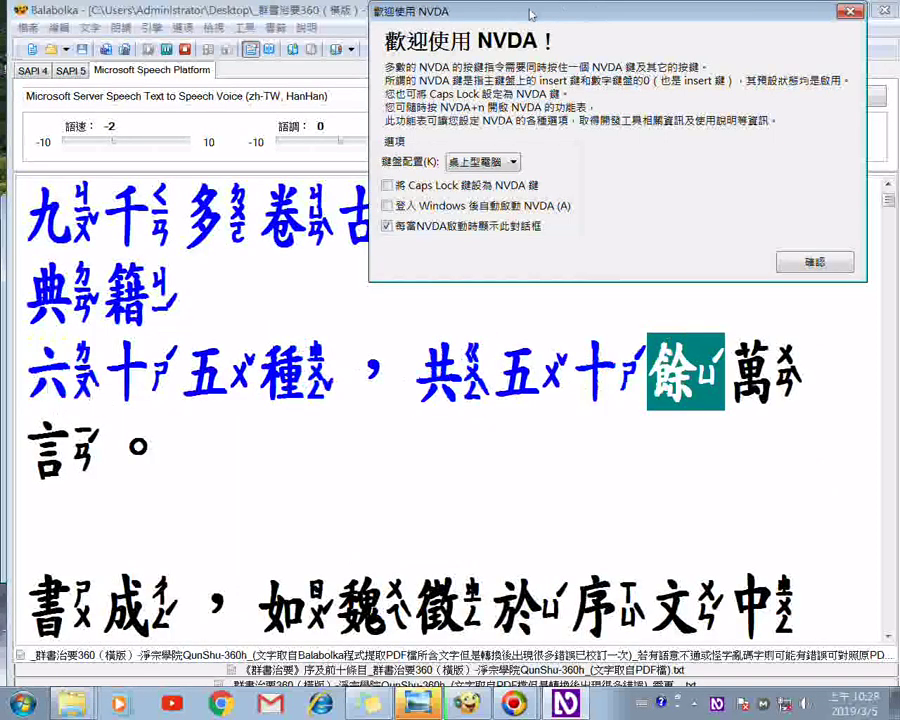
left_click_drag(531, 14, 660, 34)
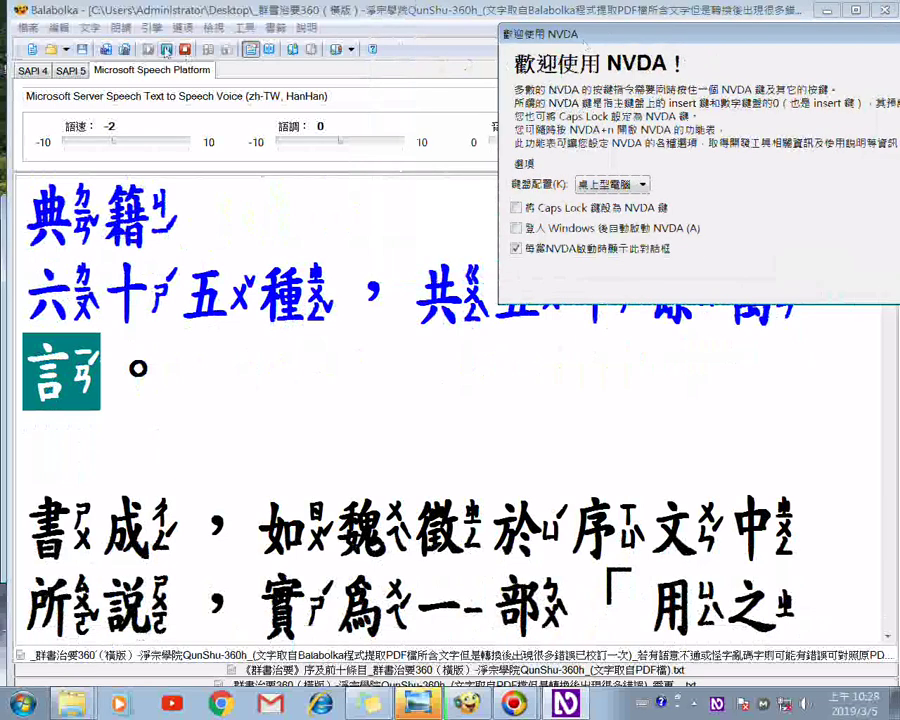
left_click(166, 52)
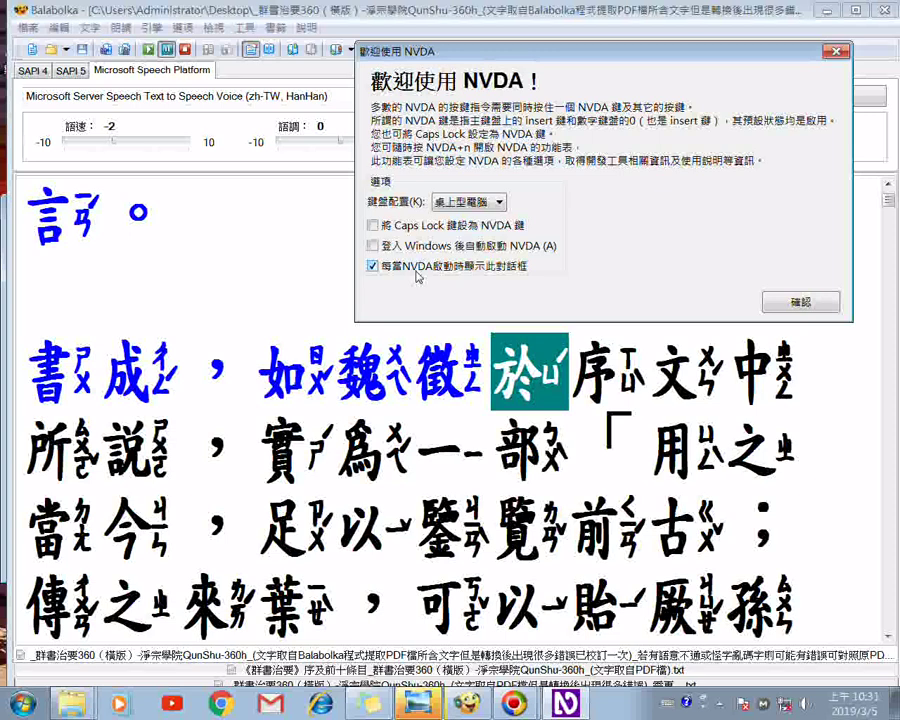
Stop the welcome dialog from being shown at every NVDA start and close it with that choice.
left_click(374, 267)
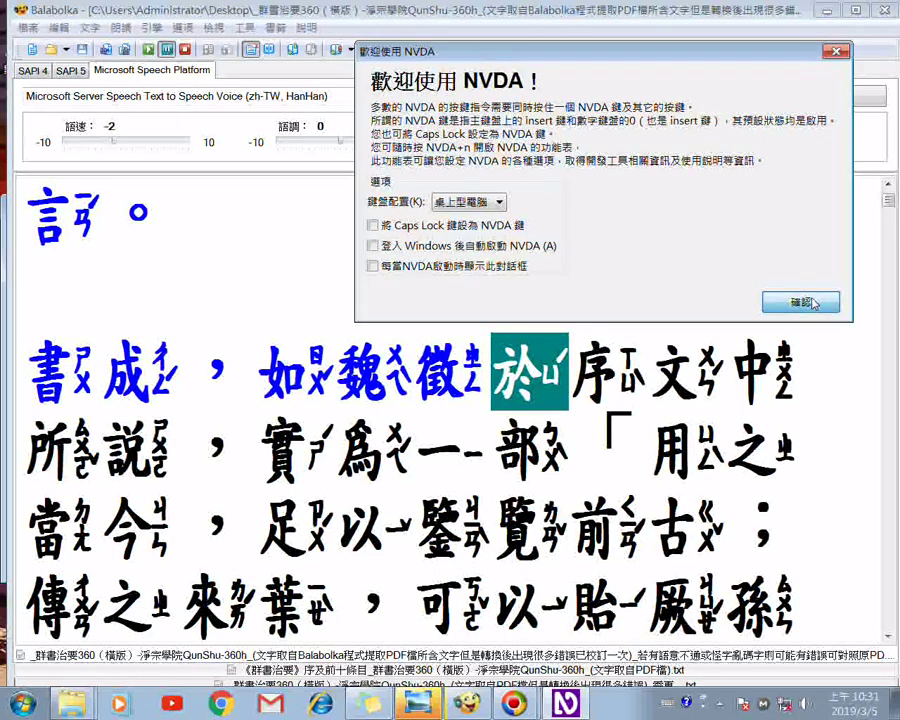
left_click(800, 302)
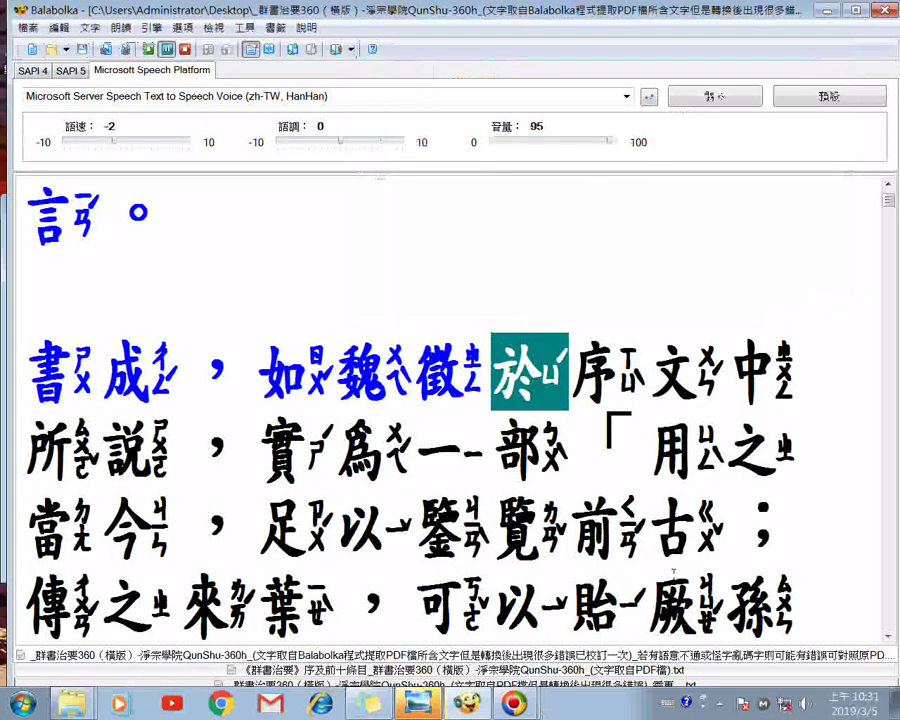
Open NVDA's preference settings from its system tray menu and show the 語音 (speech) category.
left_click(704, 703)
right_click(705, 640)
mouse_move(750, 461)
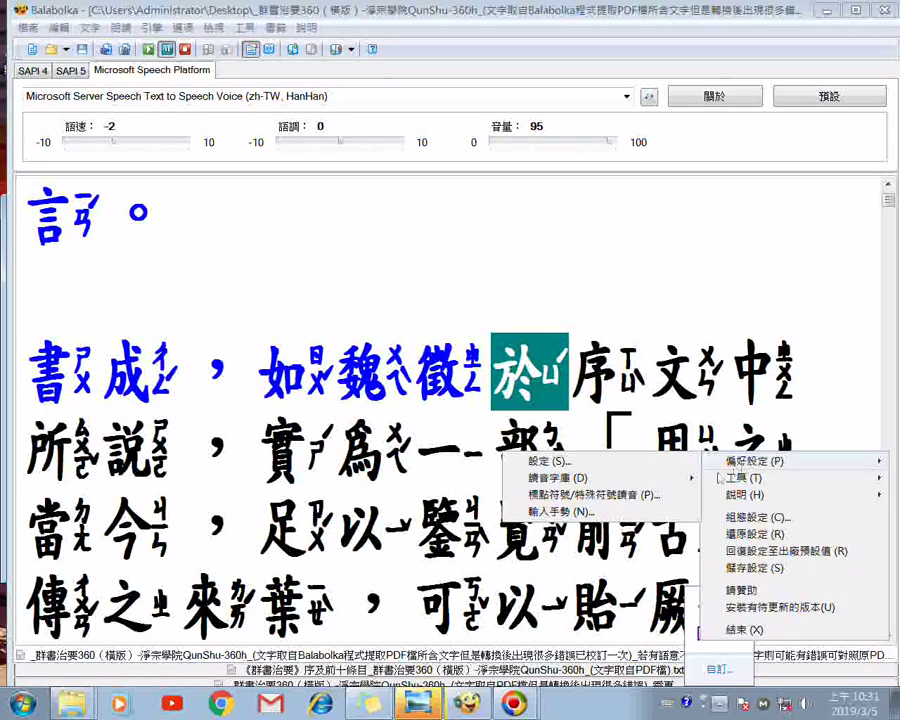
left_click(565, 462)
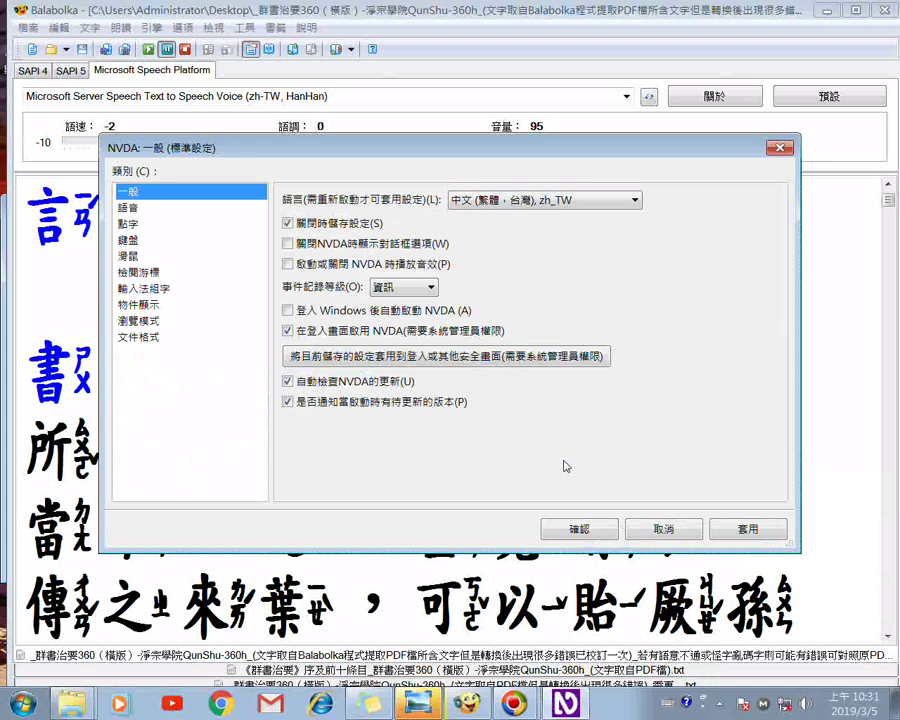
left_click(130, 208)
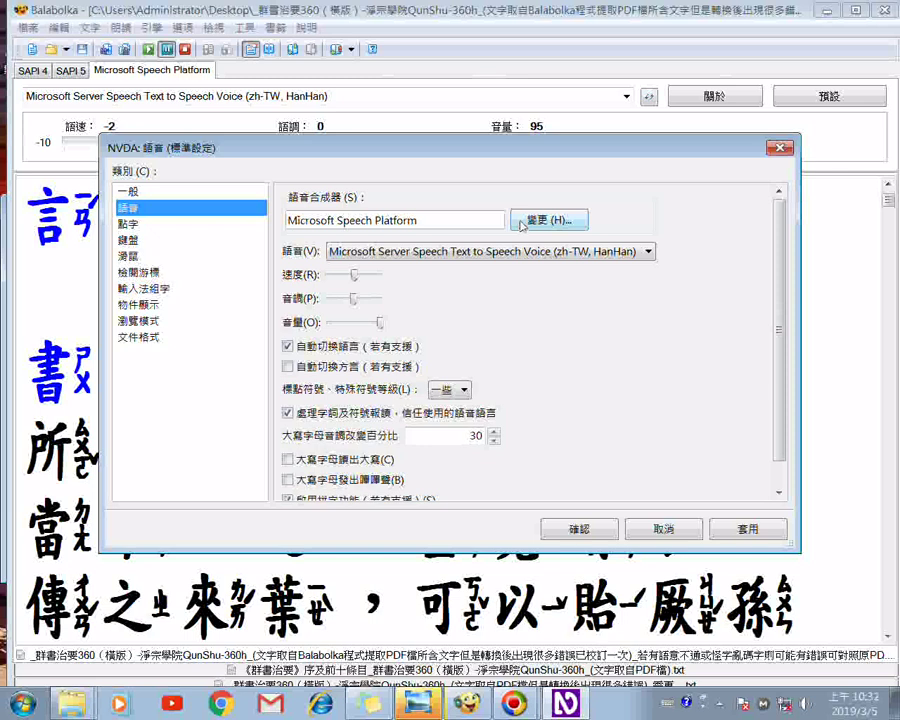
Review the available speech synthesizers and confirm Microsoft Speech Platform as the one to use.
scroll(520, 225, "down", 1)
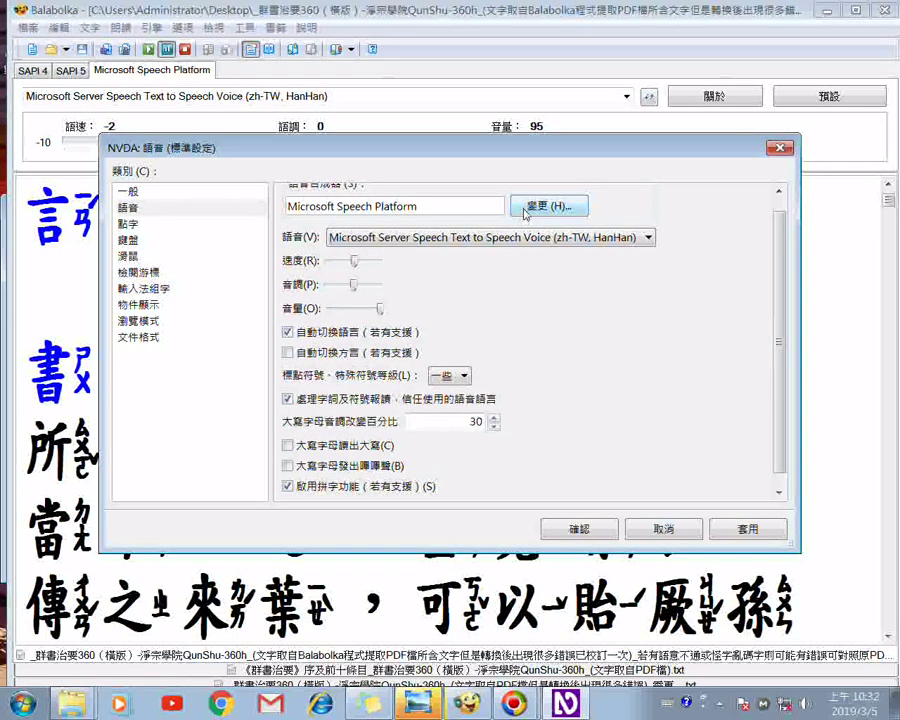
left_click(524, 210)
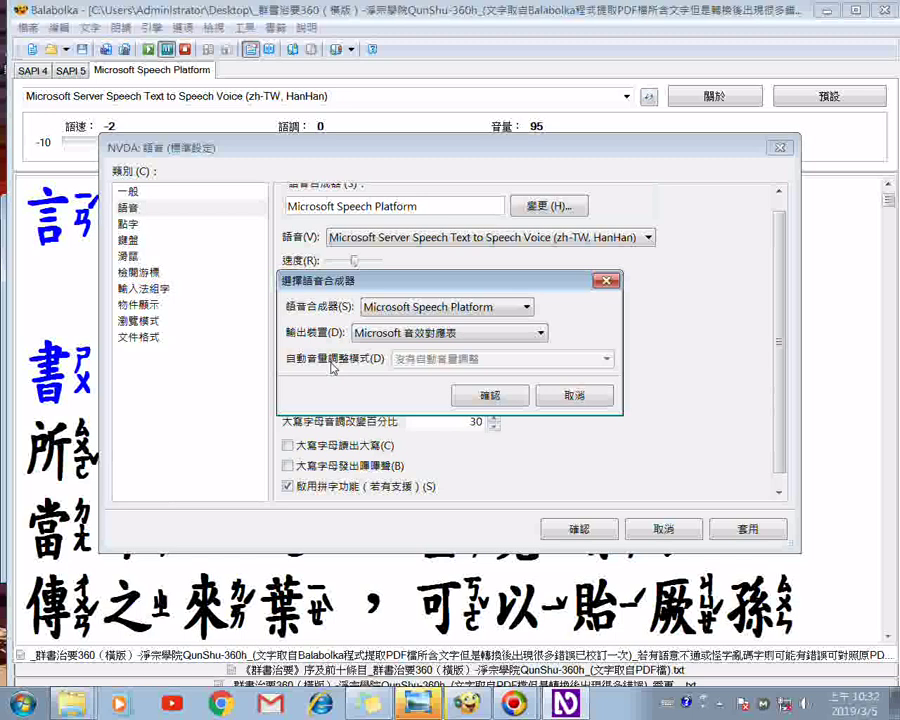
left_click(527, 311)
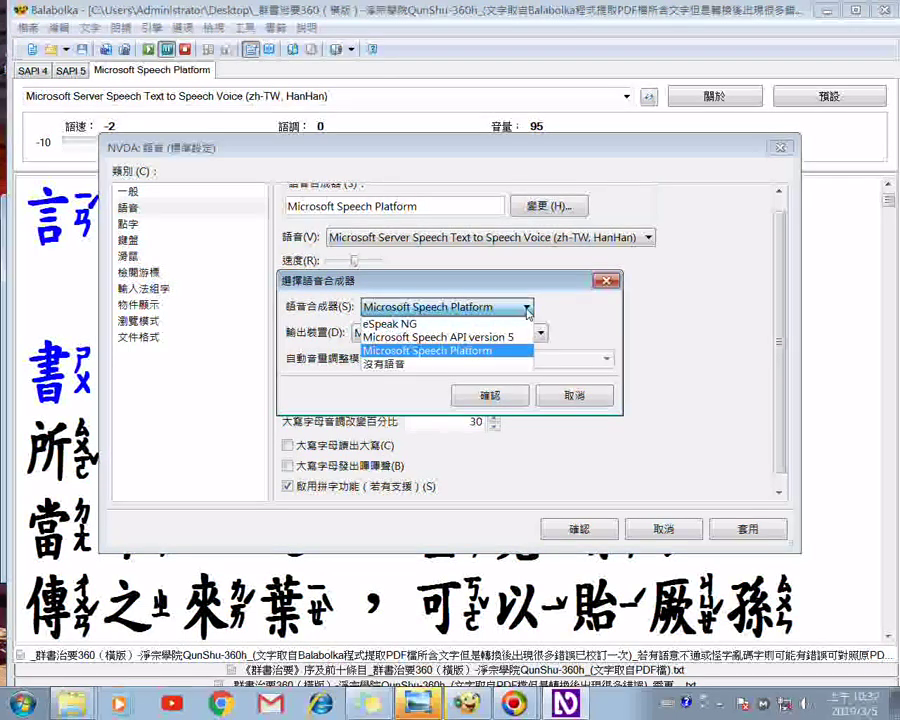
key("Up")
key("Up")
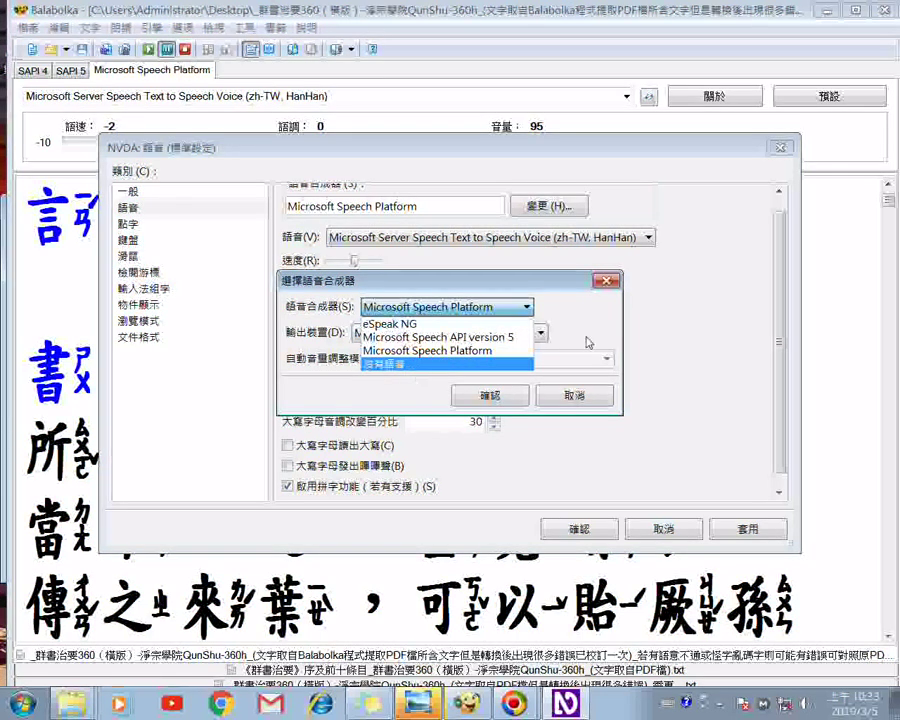
left_click(484, 402)
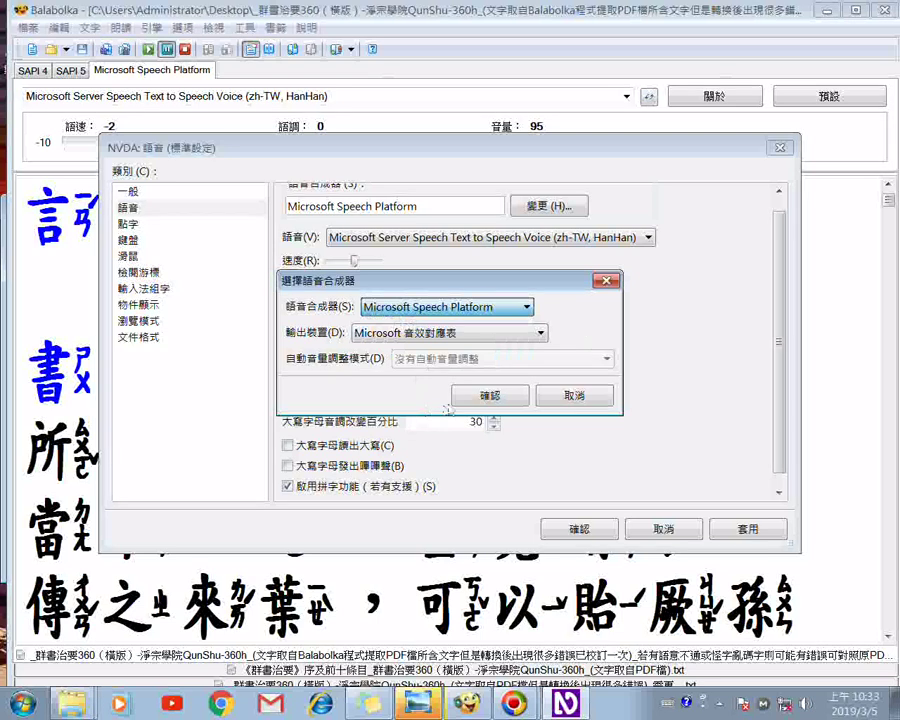
left_click(476, 402)
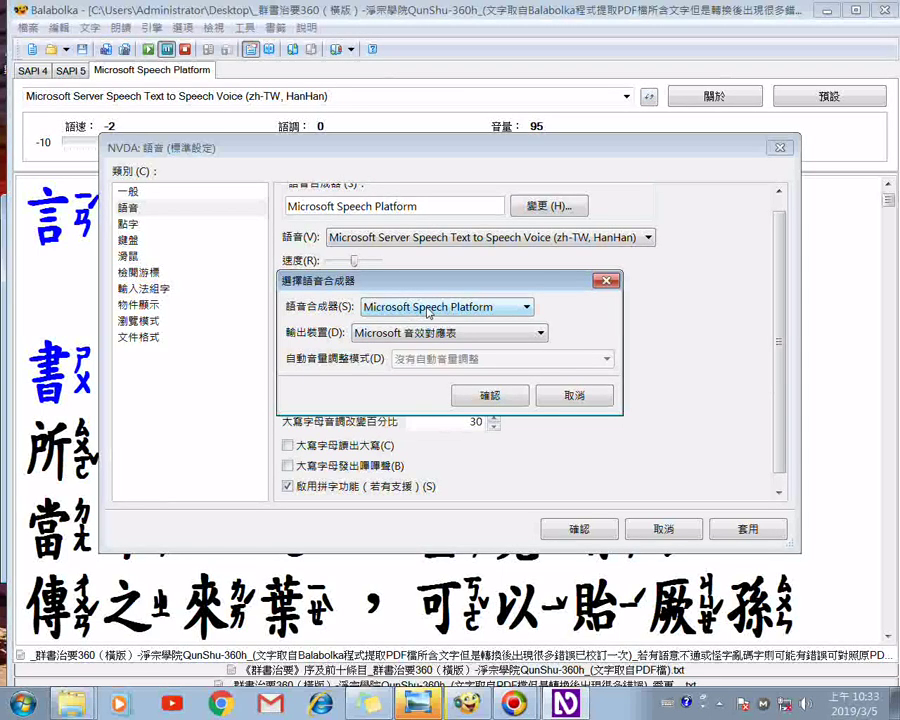
left_click(487, 396)
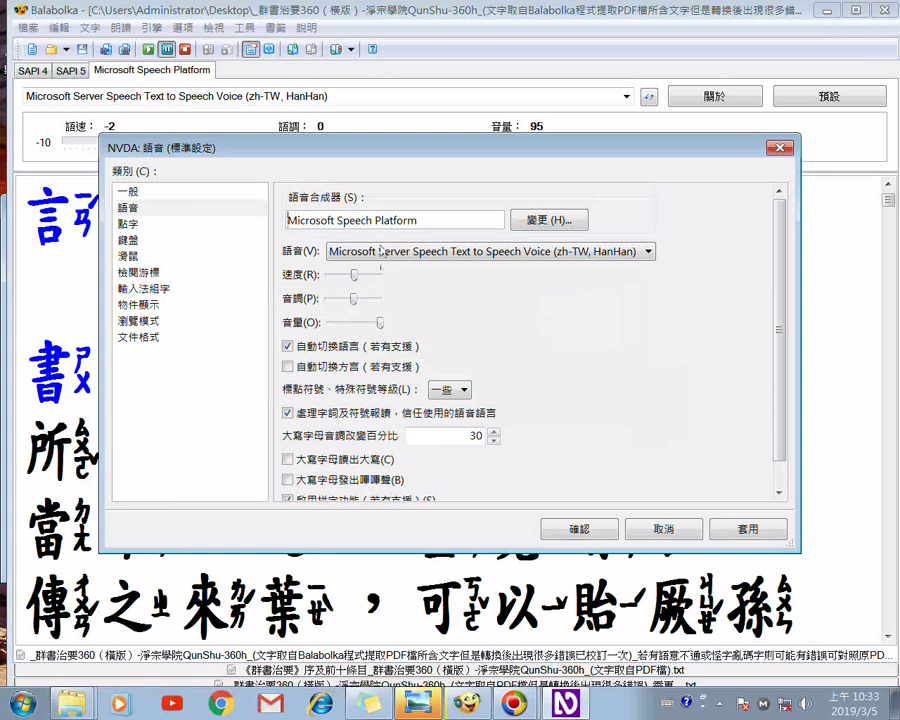
Examine which voices can be chosen for the current synthesizer without picking a different one.
key("Tab")
key("Tab")
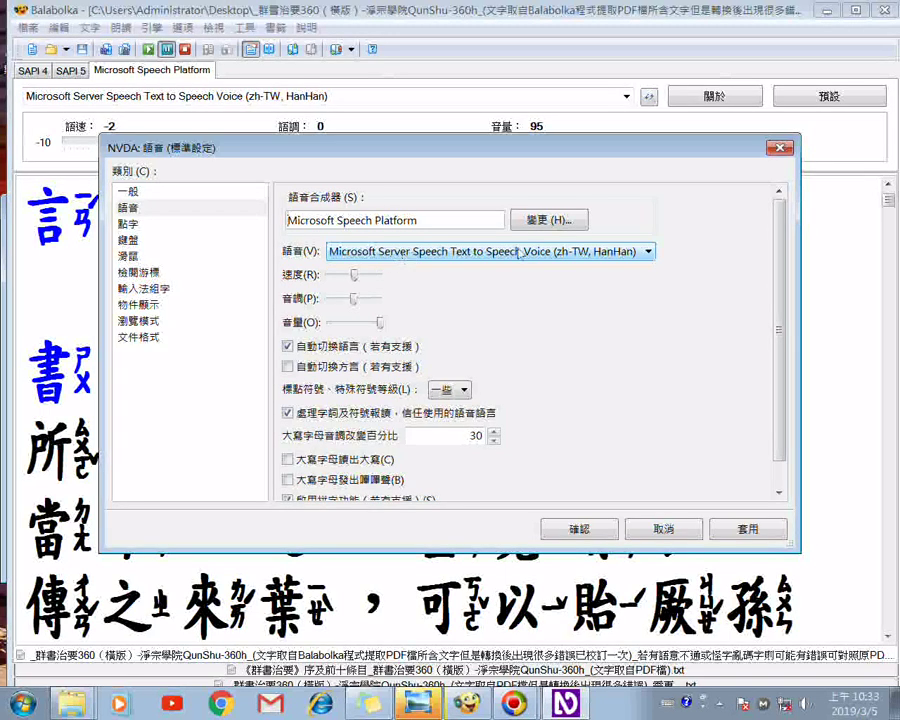
left_click(637, 254)
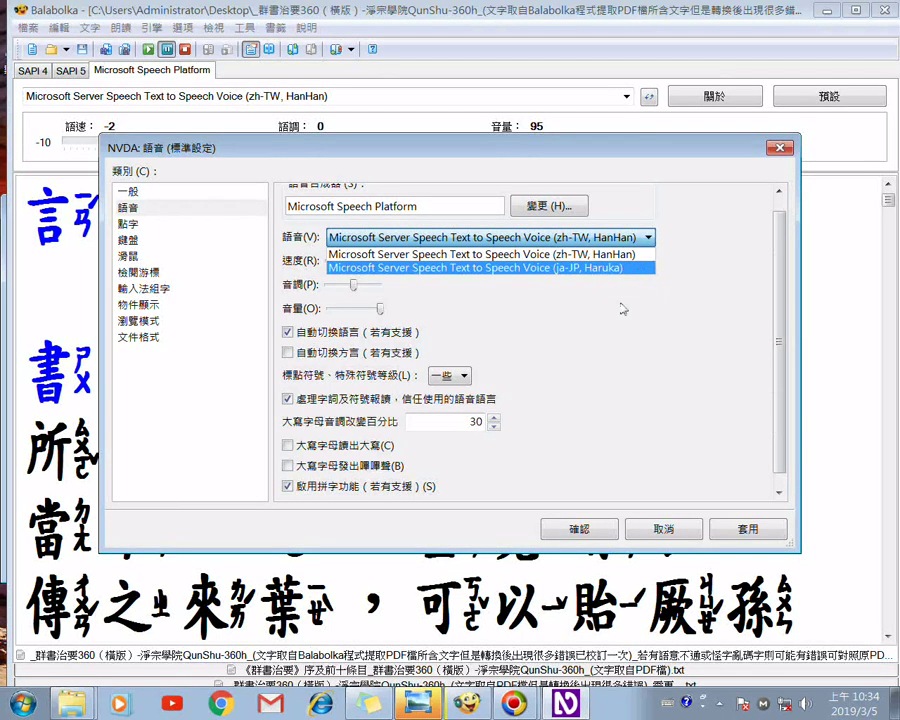
key("Escape")
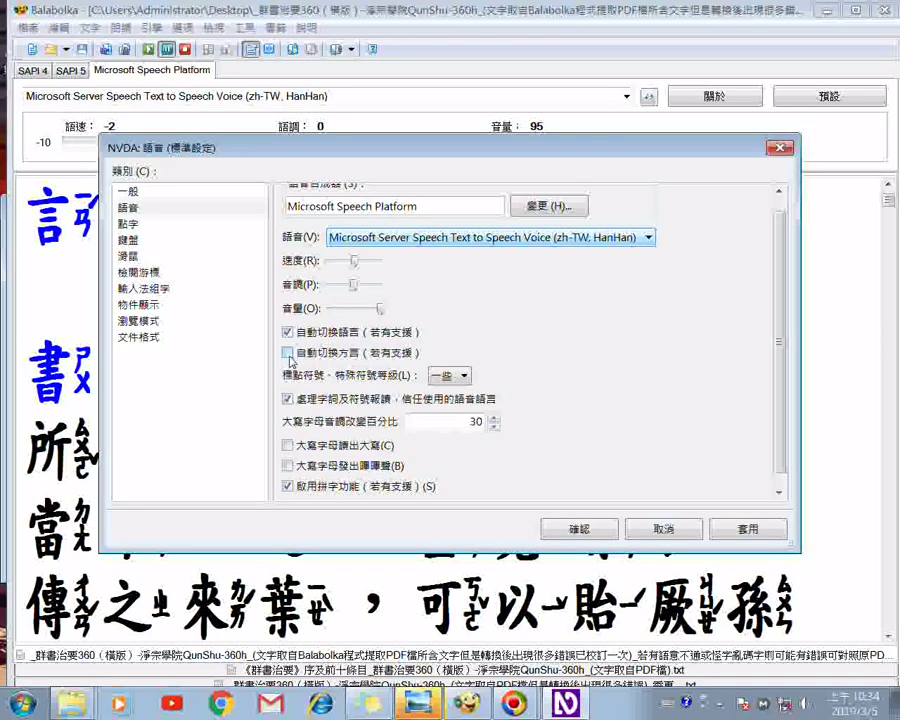
Examine the punctuation and symbol level choices, then save the speech settings with automatic dialect switching (自動切換方言) off.
left_click(288, 354)
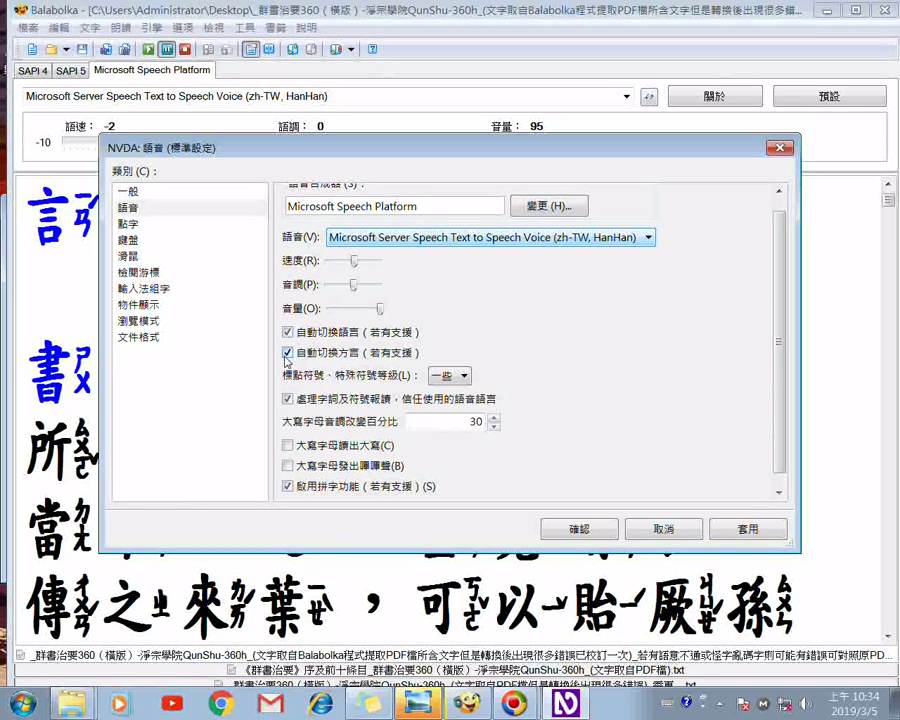
left_click(290, 358)
left_click(450, 379)
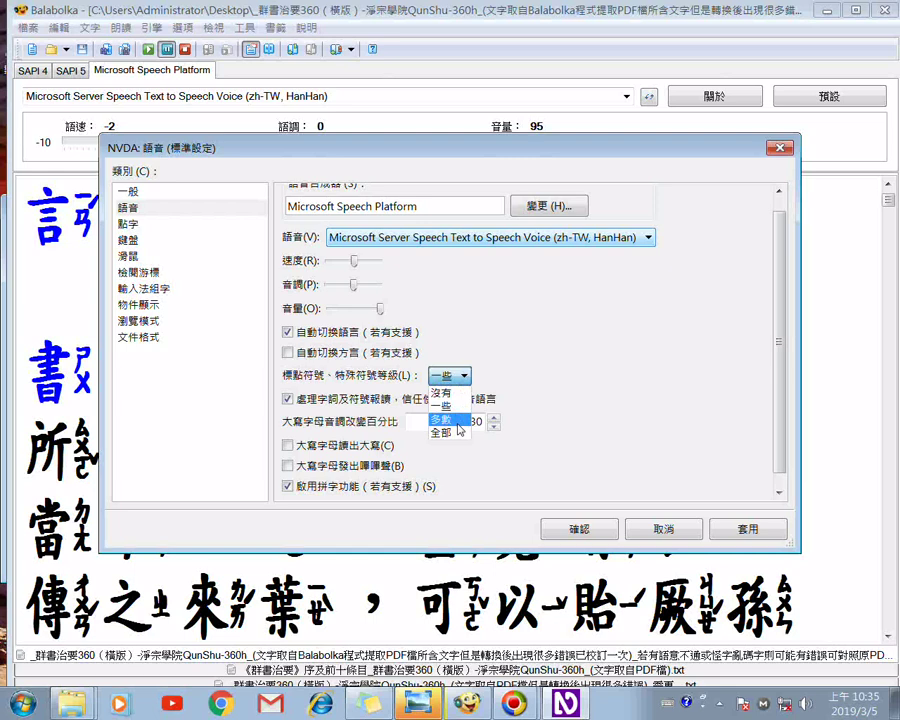
key("Escape")
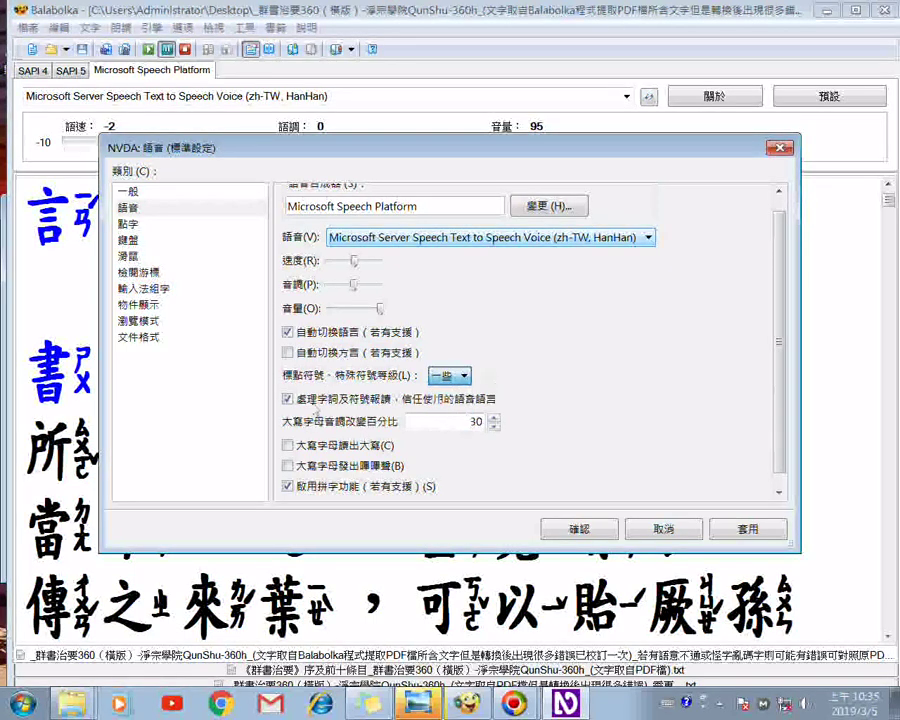
key("Tab")
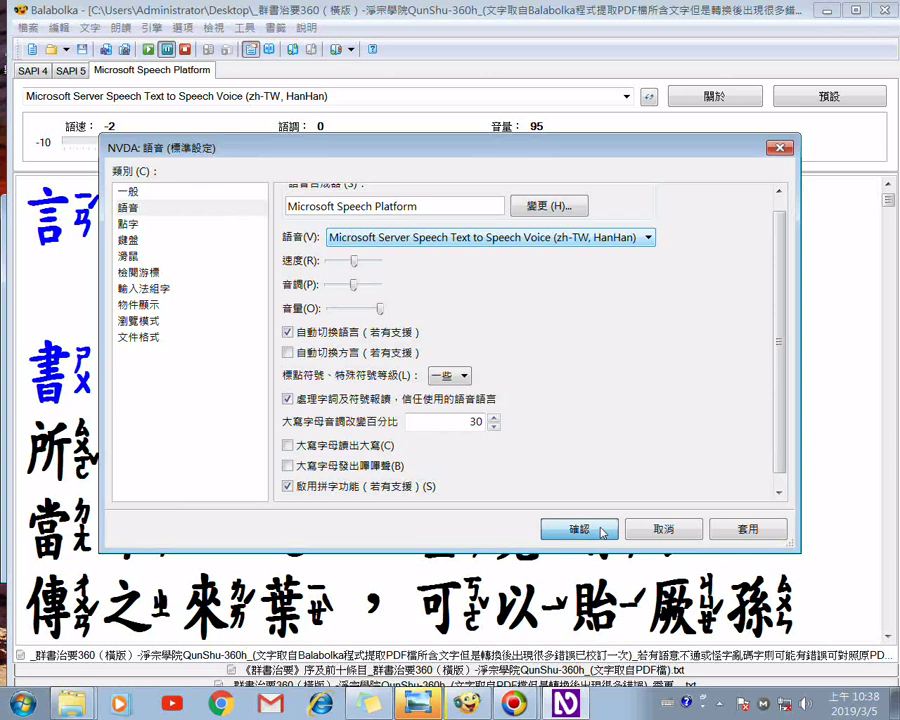
left_click(580, 529)
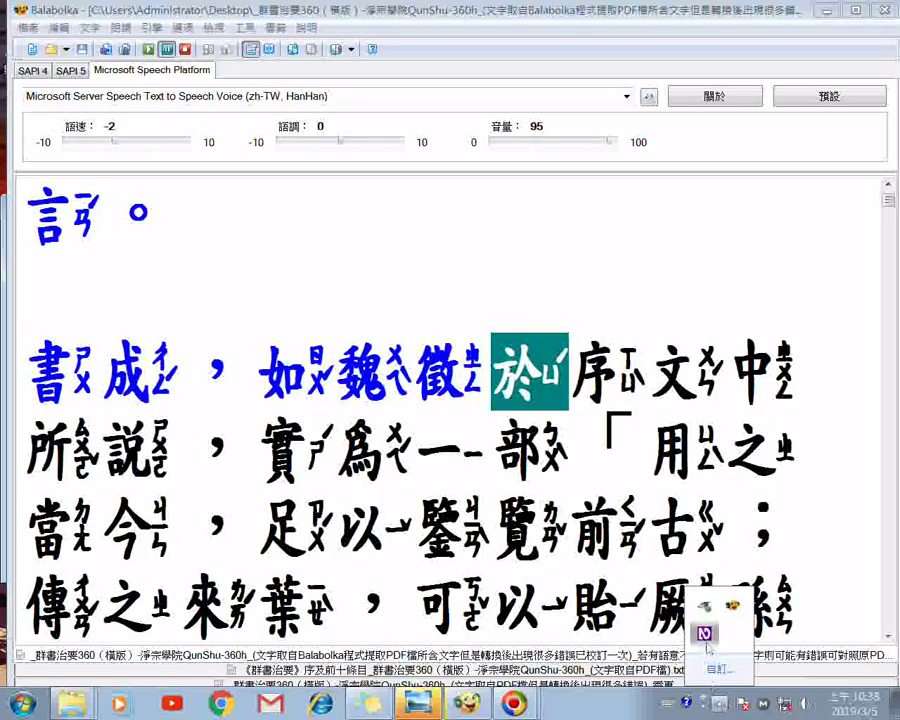
Reopen NVDA's 語音 (speech) settings, enable automatic dialect switching (自動切換方言) and save the change.
right_click(707, 640)
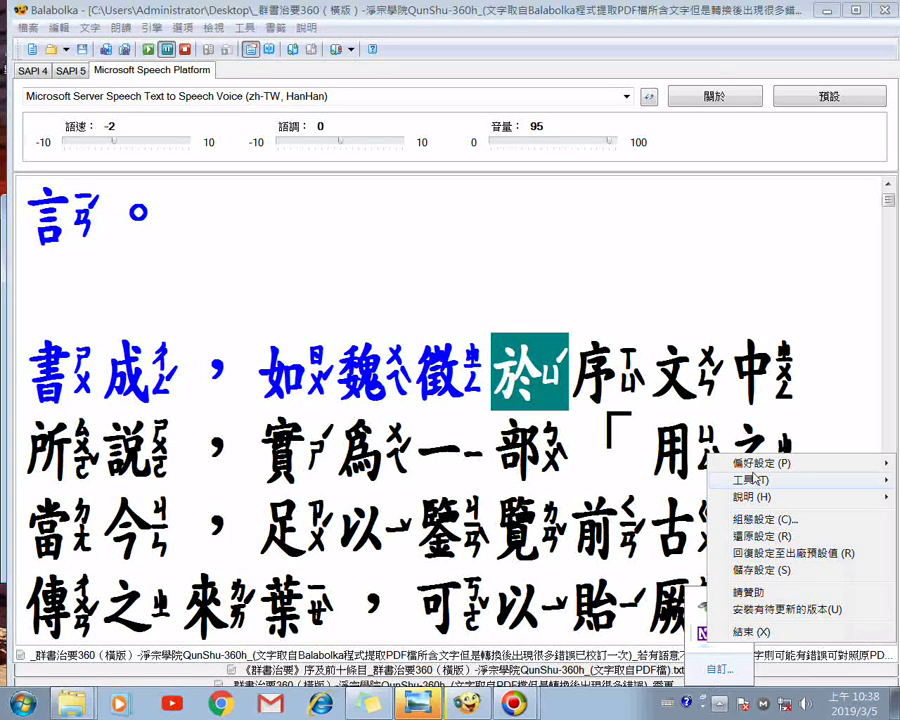
mouse_move(755, 479)
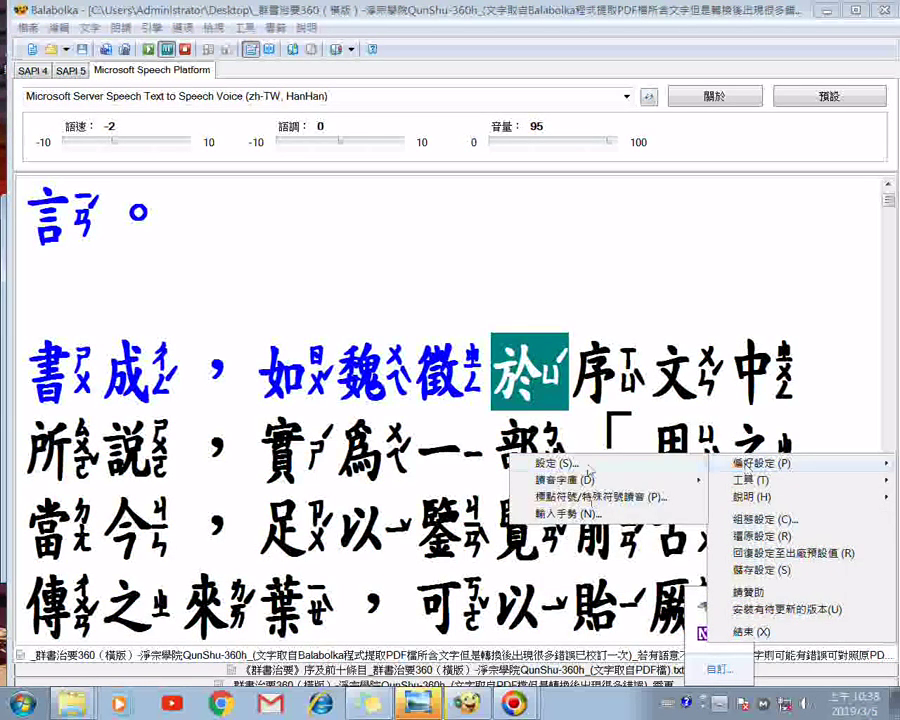
left_click(589, 470)
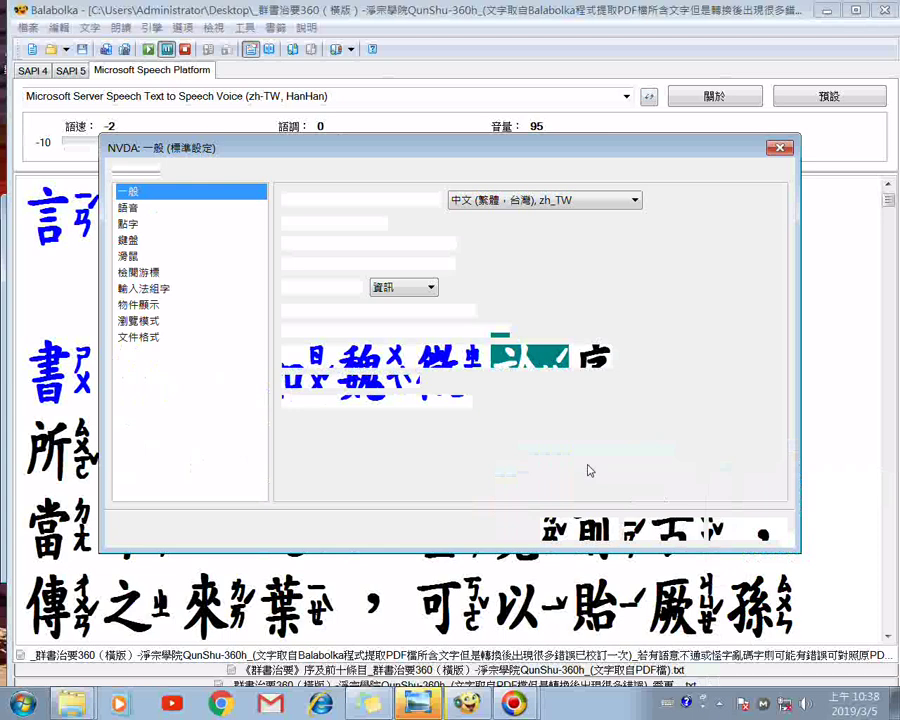
left_click(129, 208)
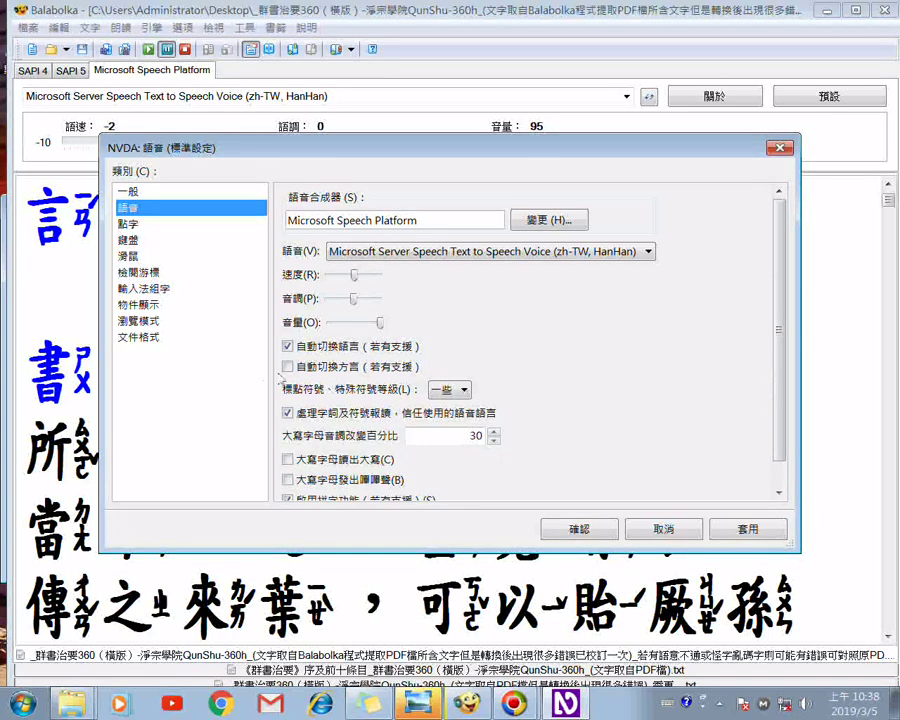
scroll(288, 373, "down", 1)
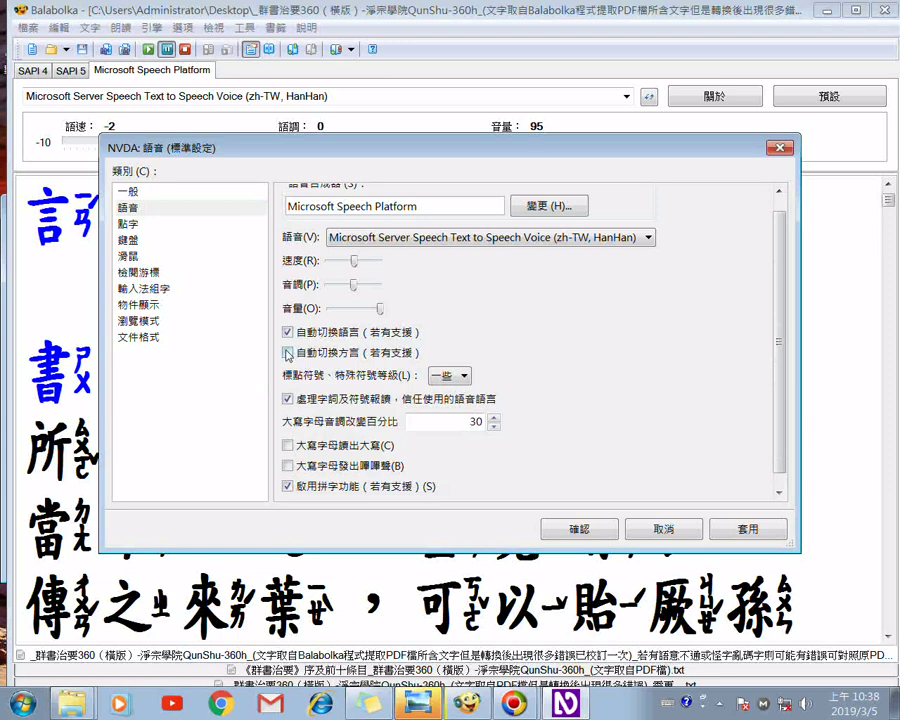
left_click(288, 353)
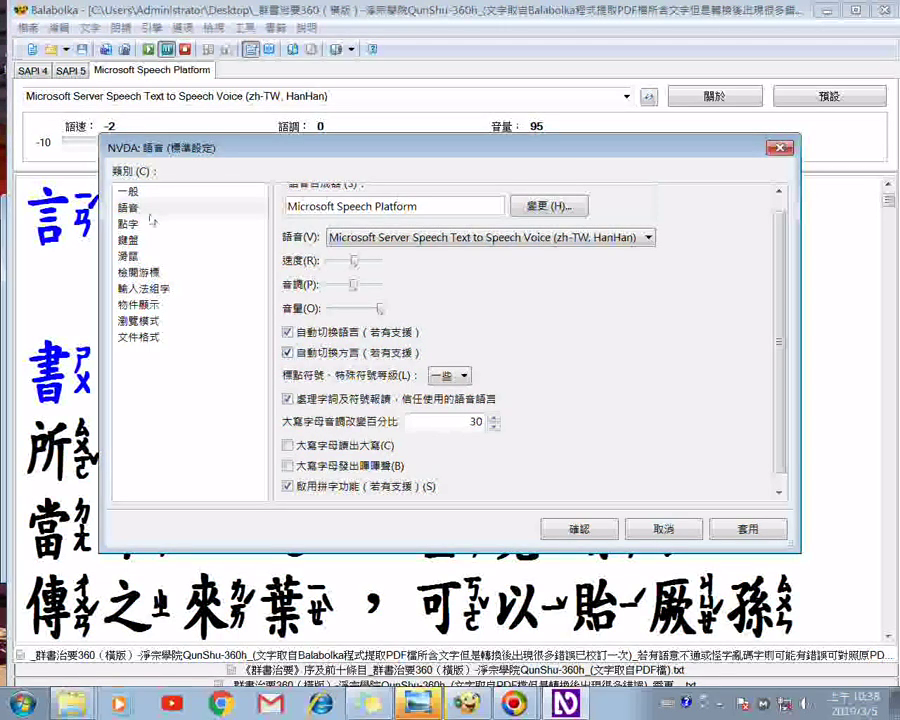
left_click(580, 531)
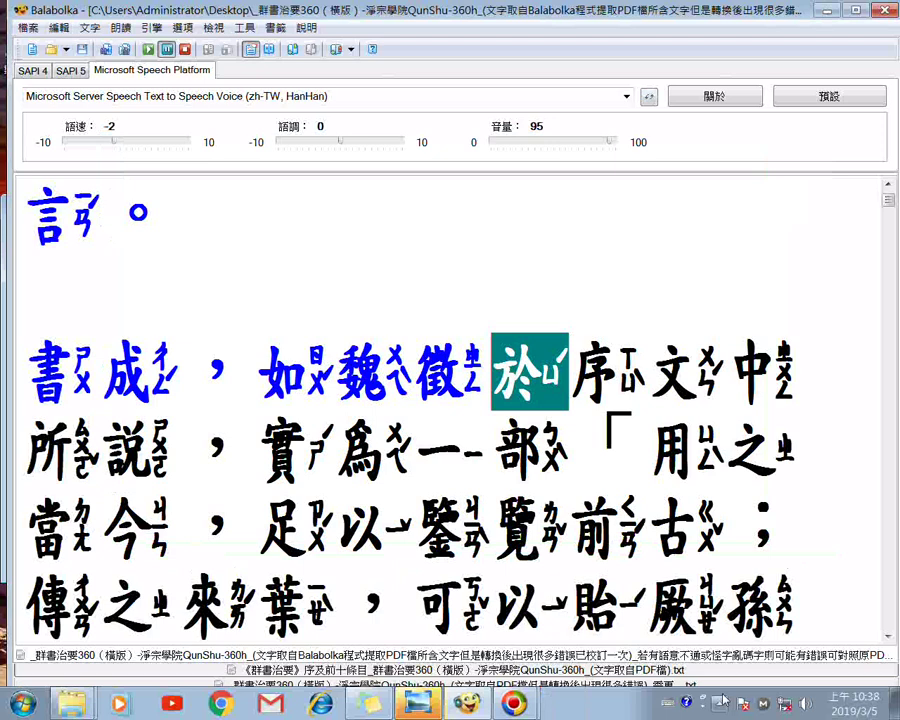
Reopen NVDA's preference settings and show the 點字 (braille) category.
key("insert+n")
mouse_move(753, 459)
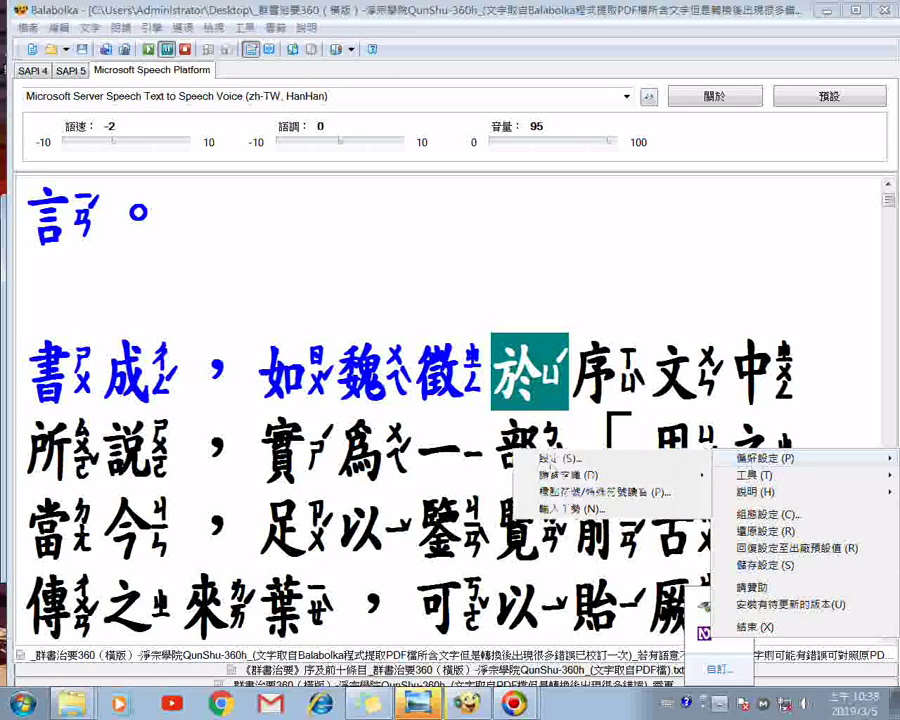
left_click(556, 461)
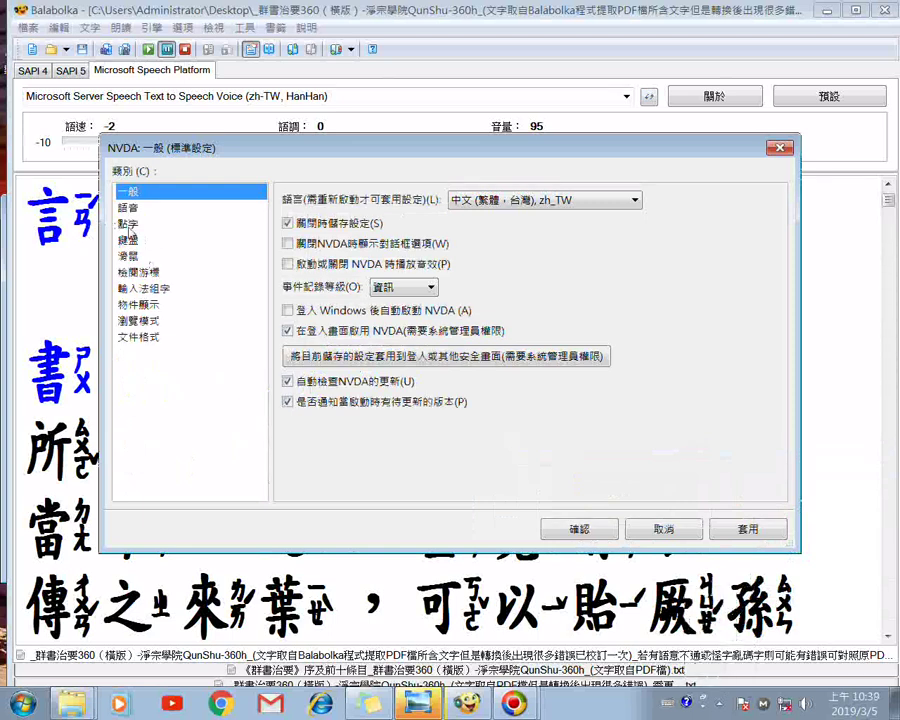
left_click(128, 228)
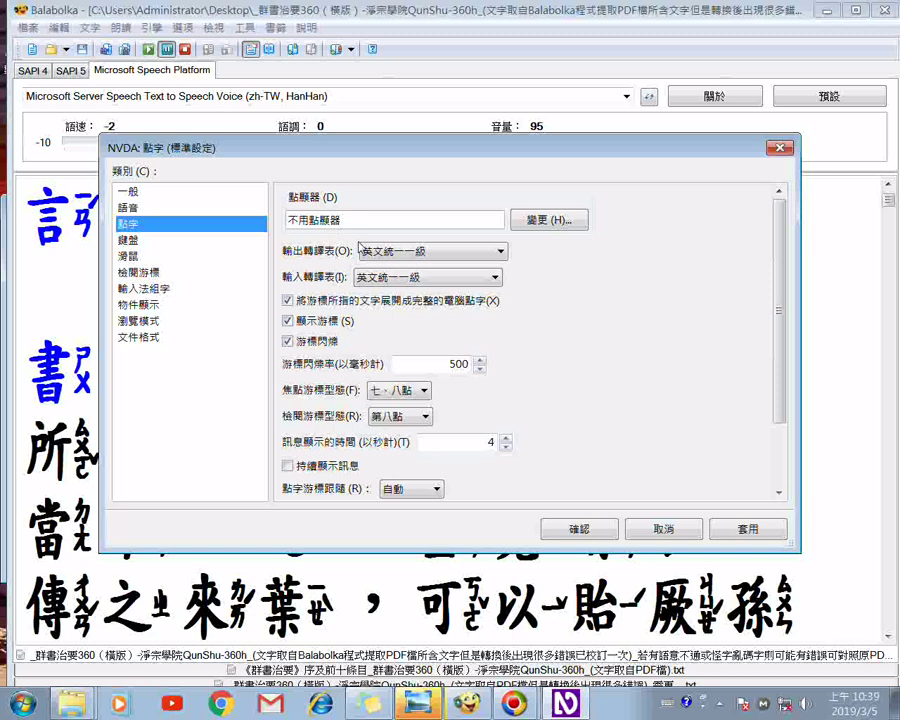
Review the supported braille displays and confirm 不用點顯器 (no braille display).
left_click(580, 223)
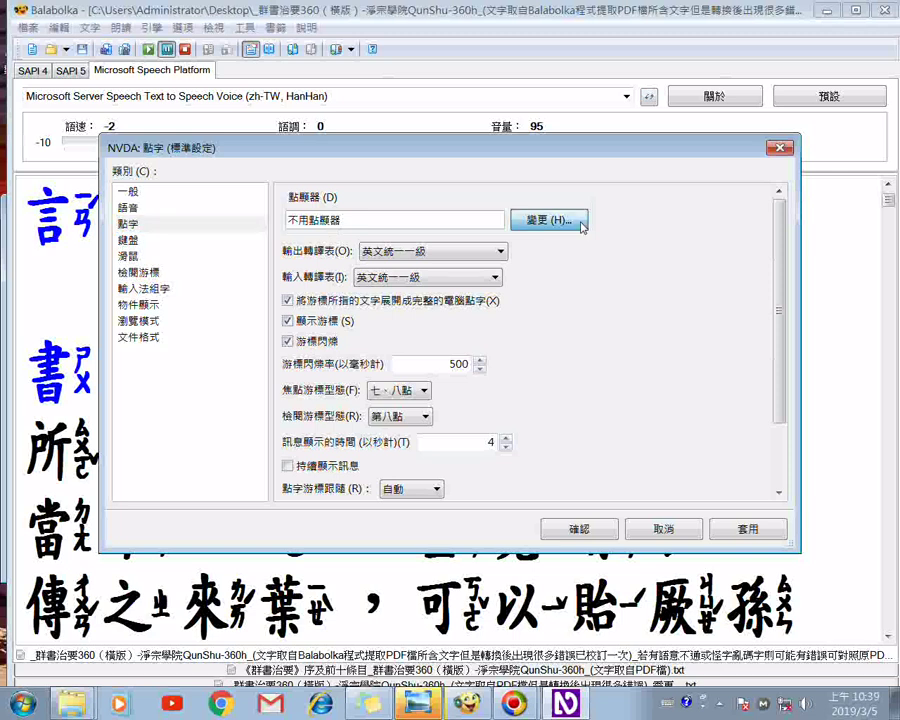
left_click(580, 223)
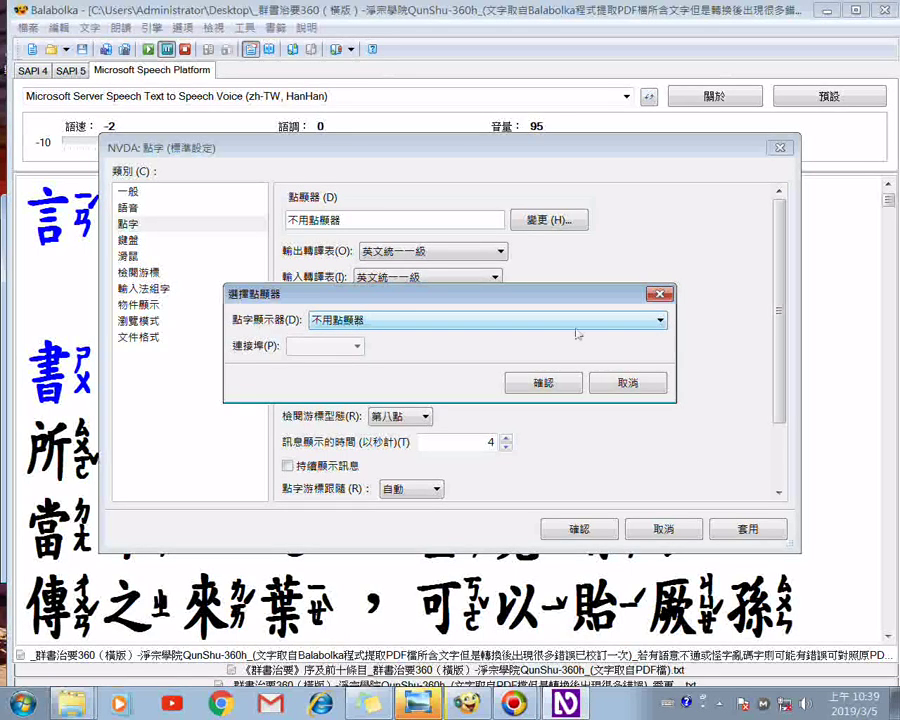
left_click(661, 320)
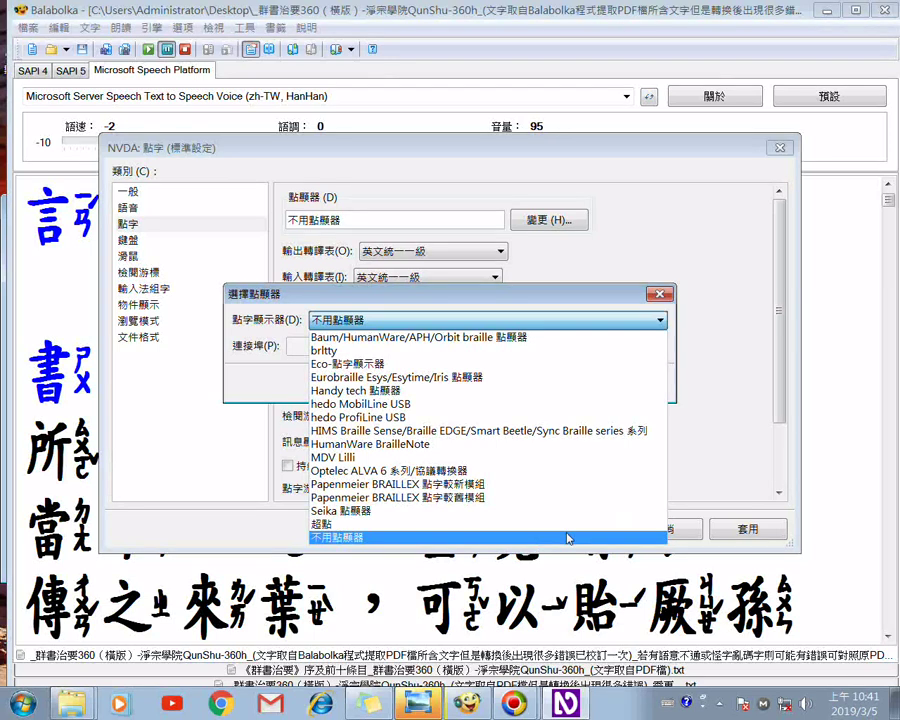
left_click(567, 538)
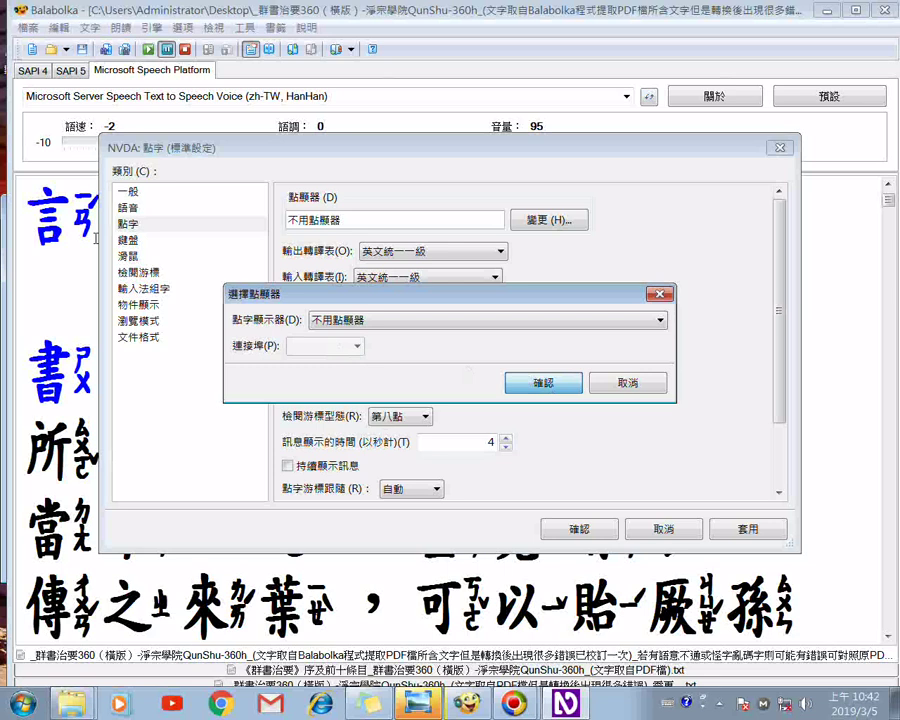
key("Return")
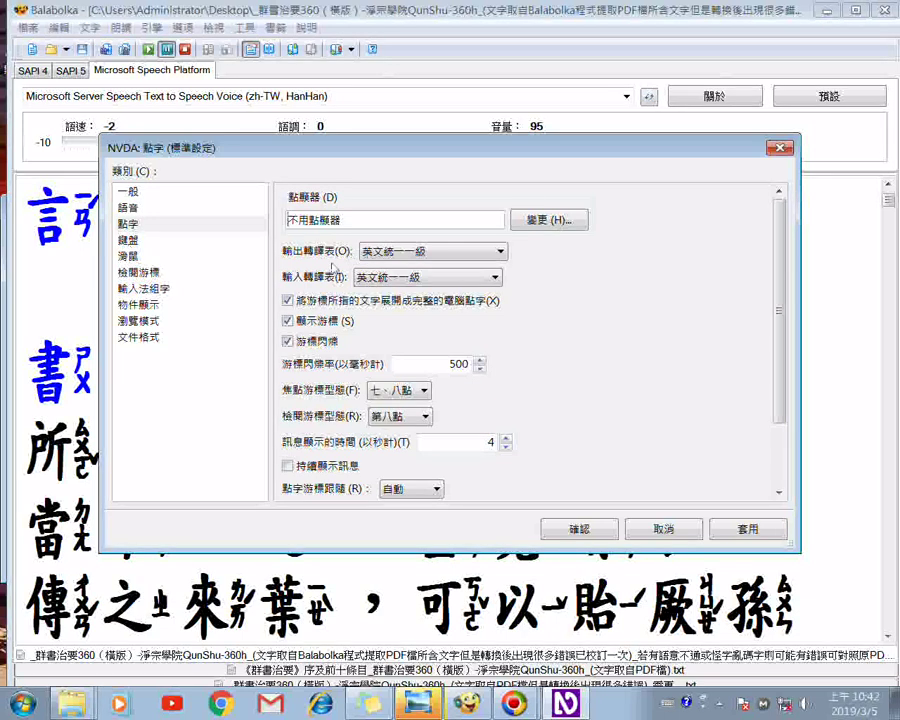
Set the braille output table (輸出轉譯表) to 梵文一級.
left_click(498, 253)
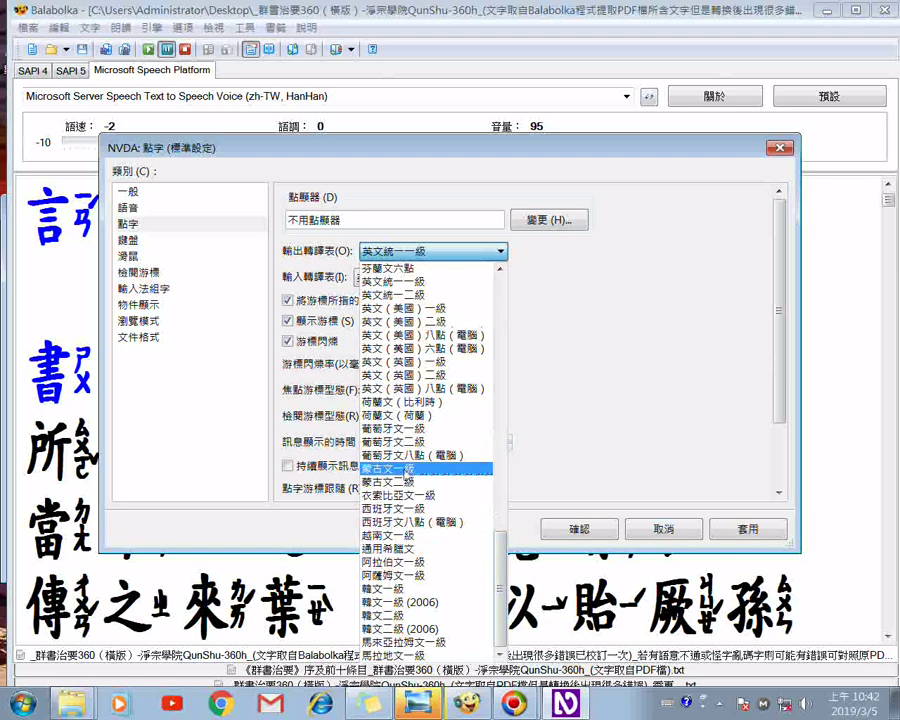
left_click(505, 291)
left_click(505, 291)
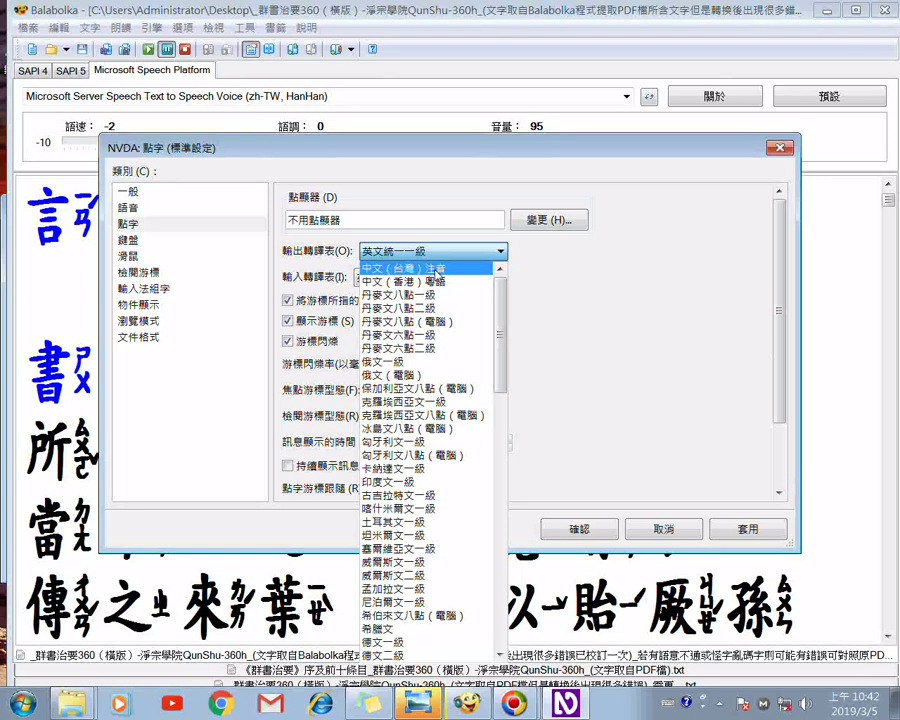
key("Down")
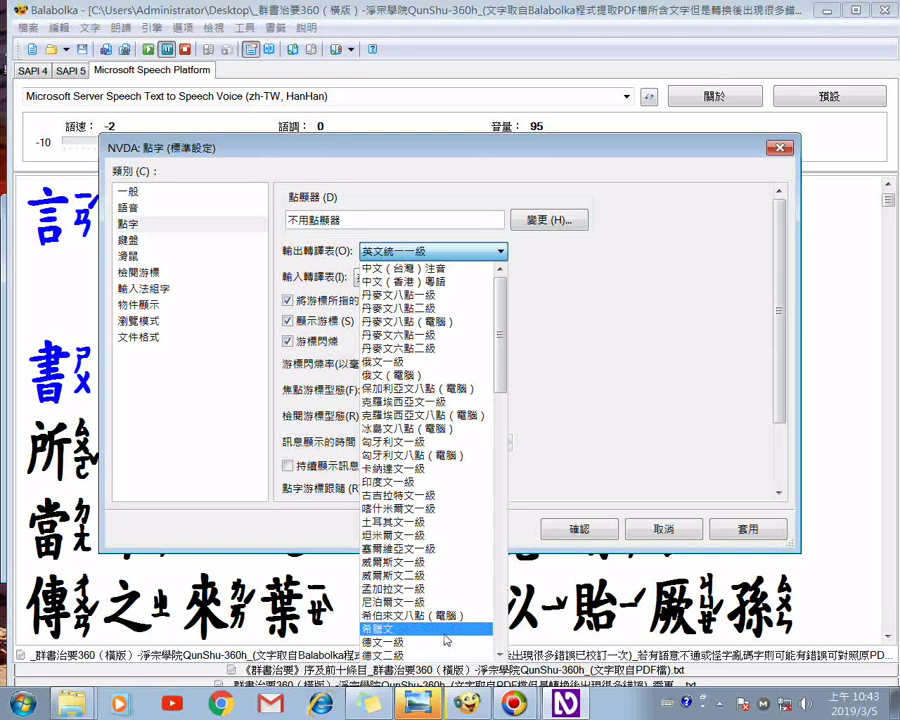
scroll(505, 636, "down", 10)
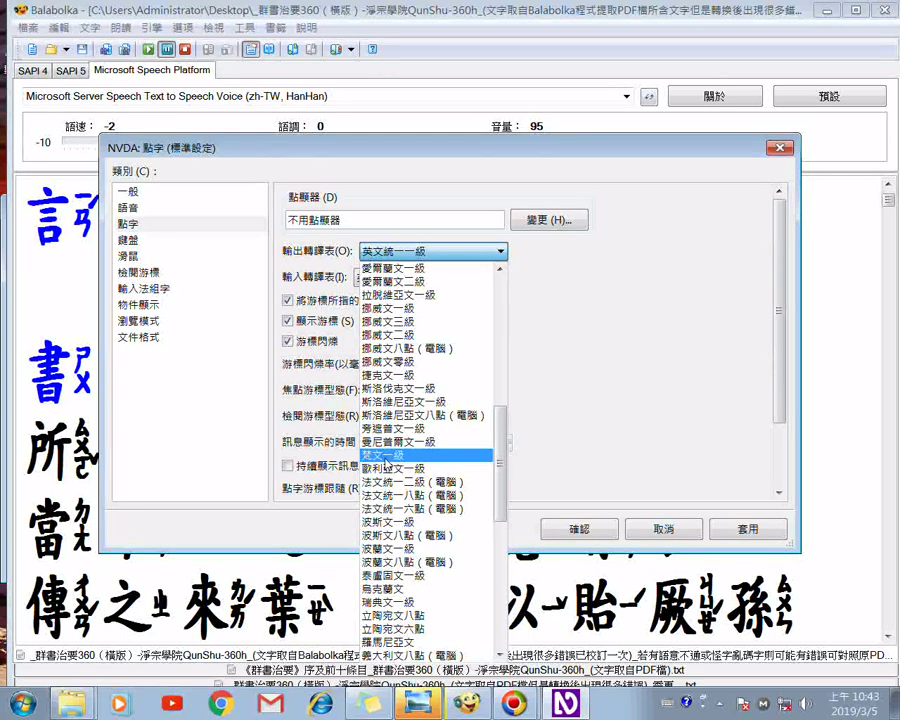
left_click(385, 456)
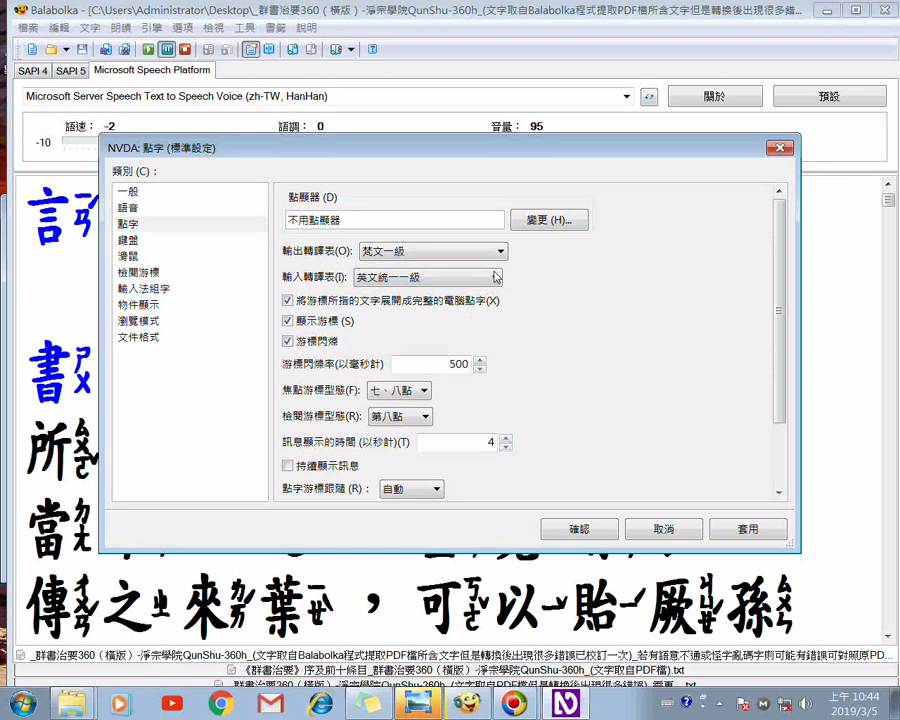
Examine the languages and grades offered for the braille input table (輸入轉譯表), keeping 英文統一一級.
left_click(497, 277)
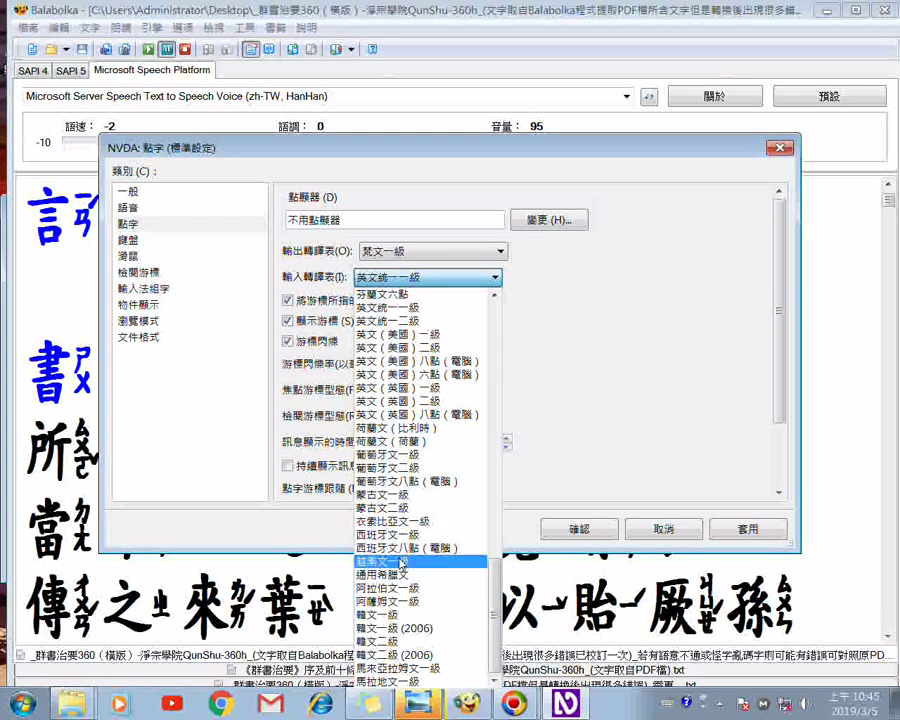
scroll(502, 341, "up", 9)
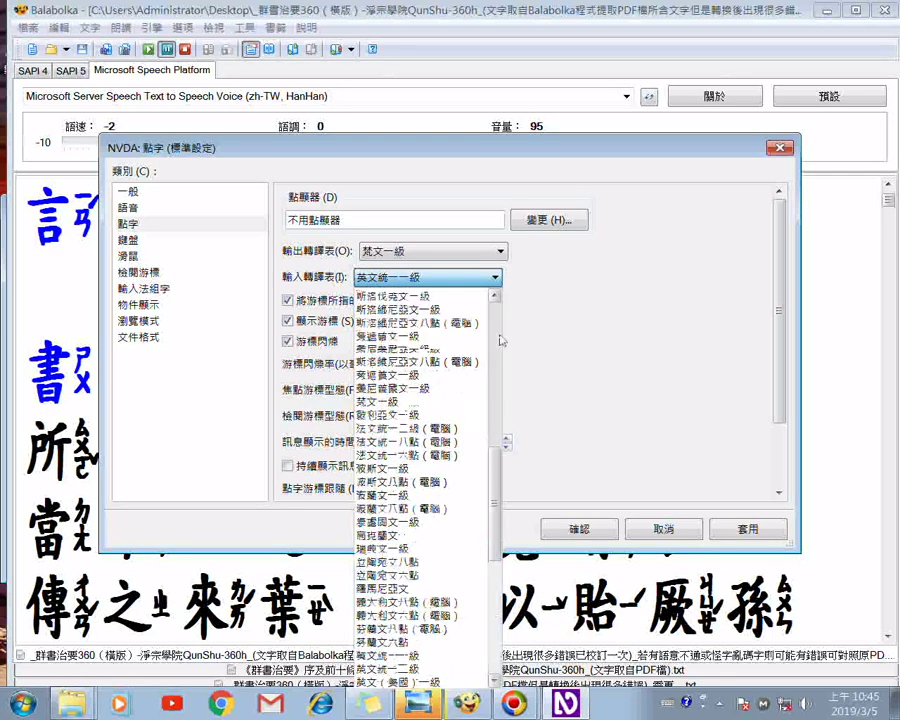
scroll(502, 341, "up", 2)
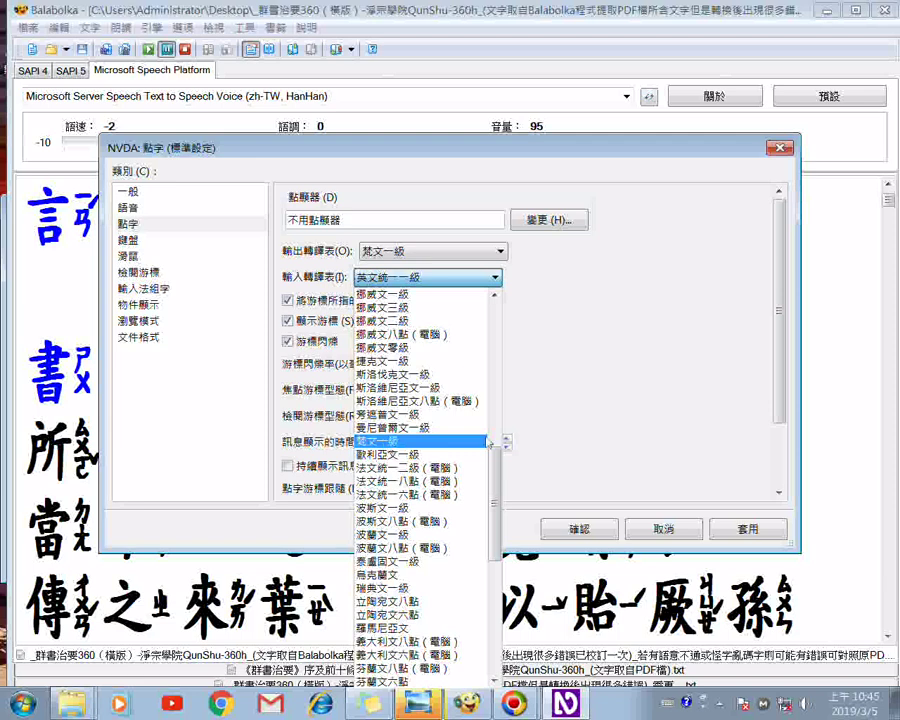
scroll(497, 373, "up", 6)
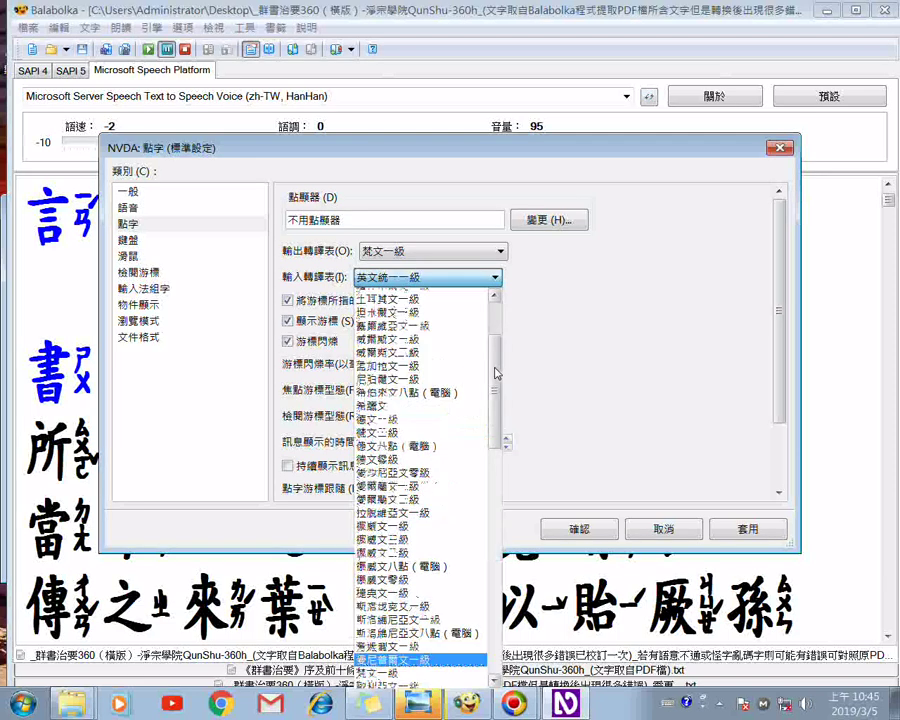
scroll(497, 373, "up", 4)
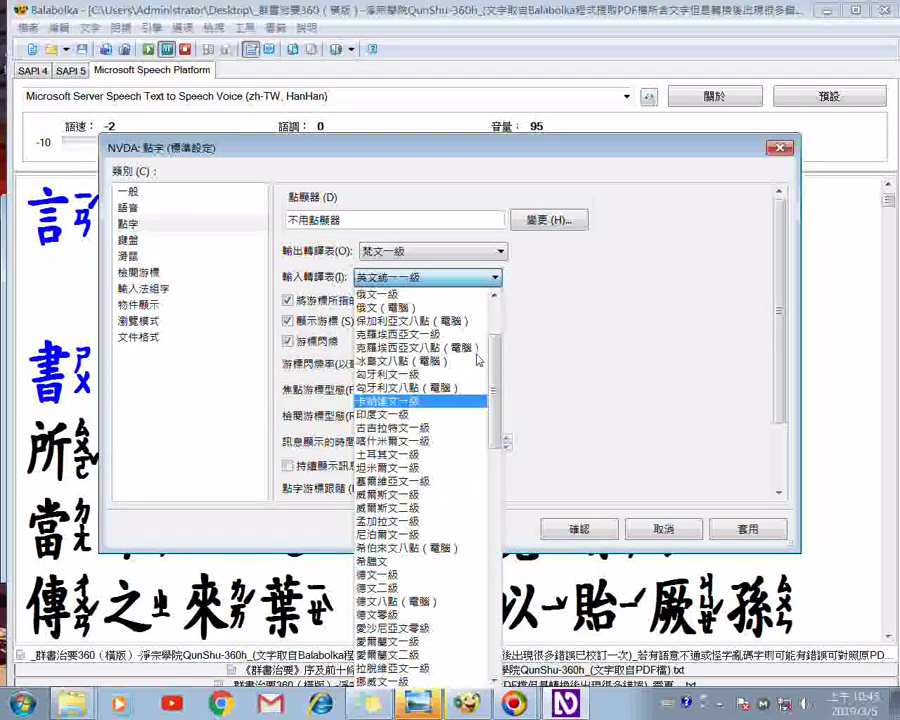
scroll(497, 366, "up", 3)
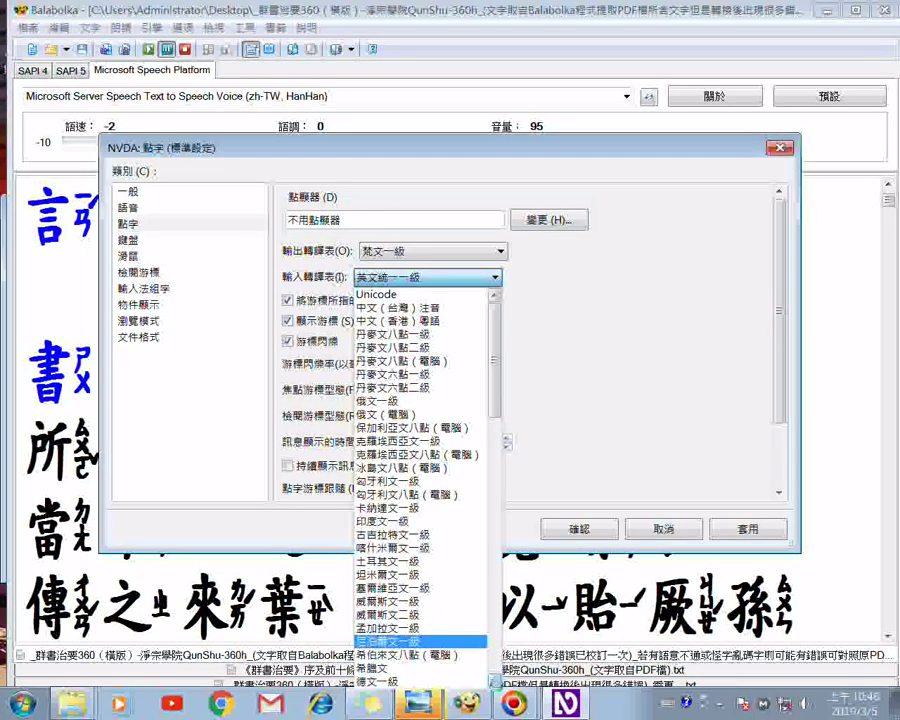
left_click(494, 680)
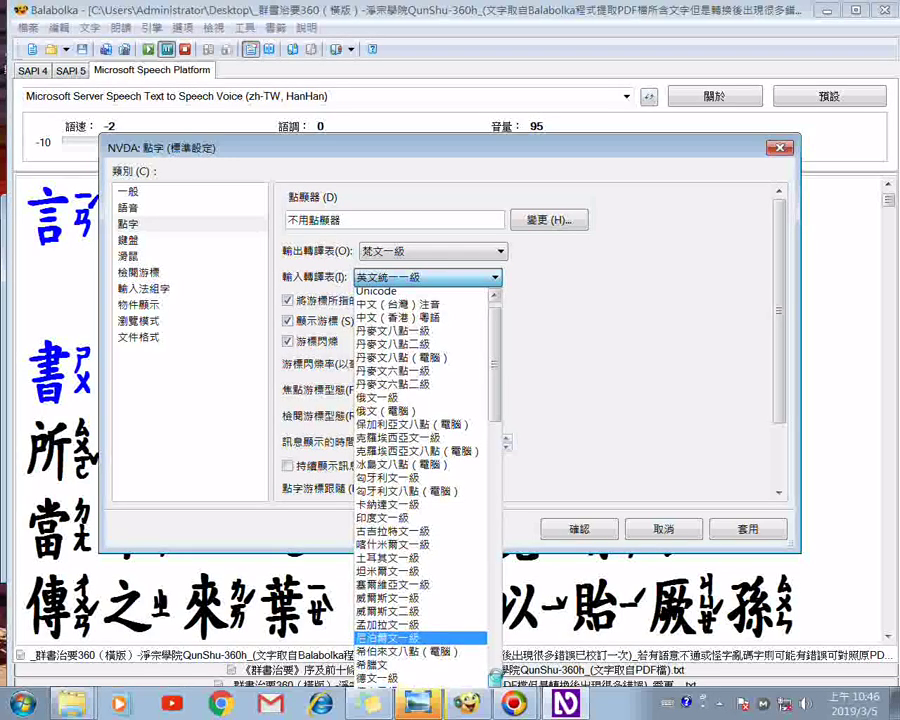
left_click(494, 680)
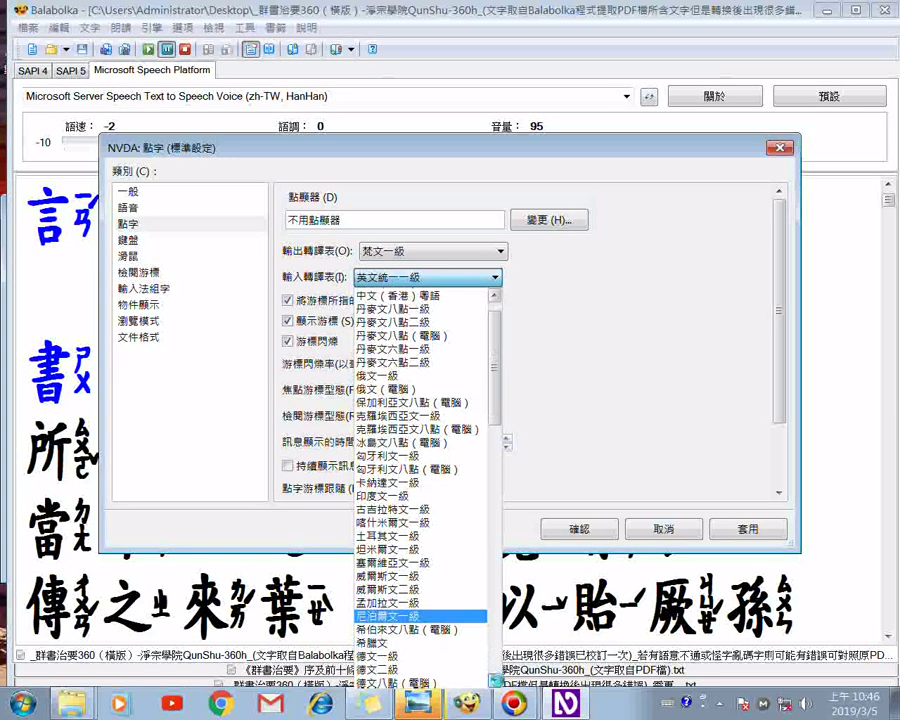
scroll(494, 680, "down", 6)
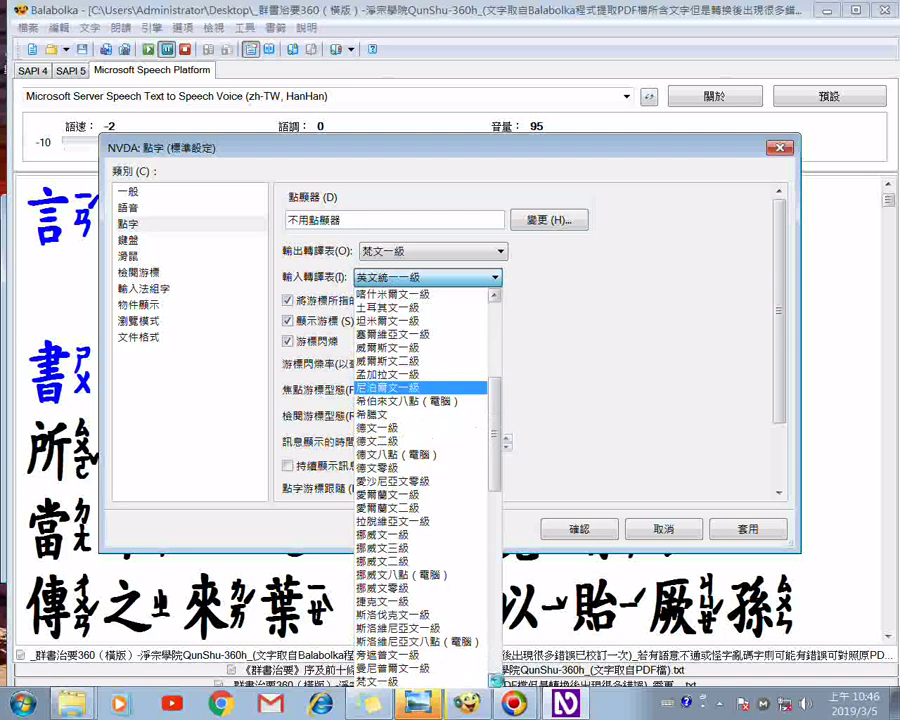
left_click(494, 680)
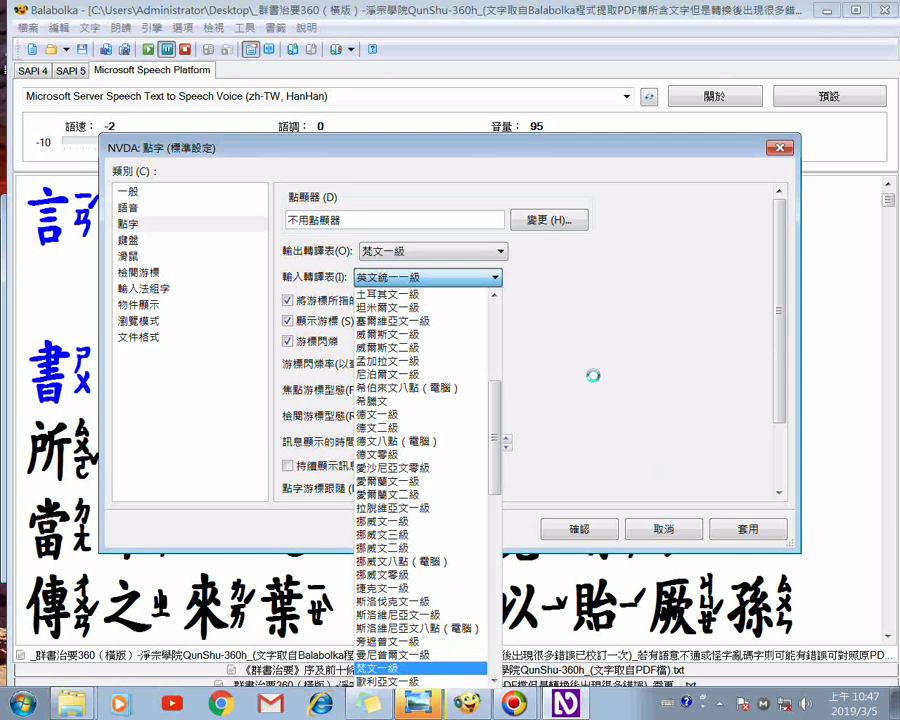
left_click(405, 287)
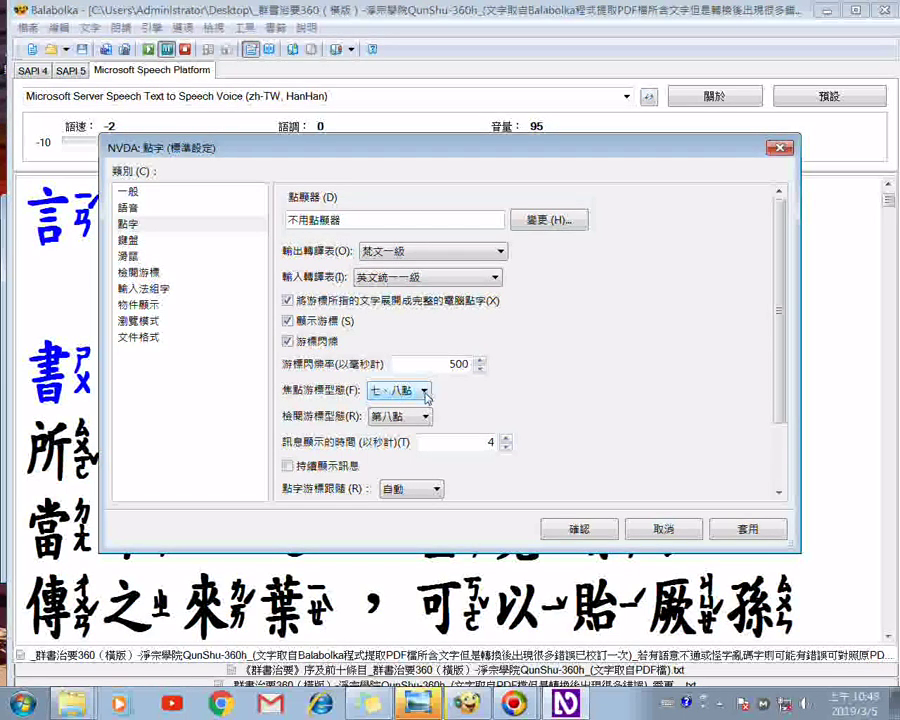
Review the available focus cursor shapes (焦點游標型態) and review cursor shapes (檢閱游標型態) for braille.
left_click(424, 391)
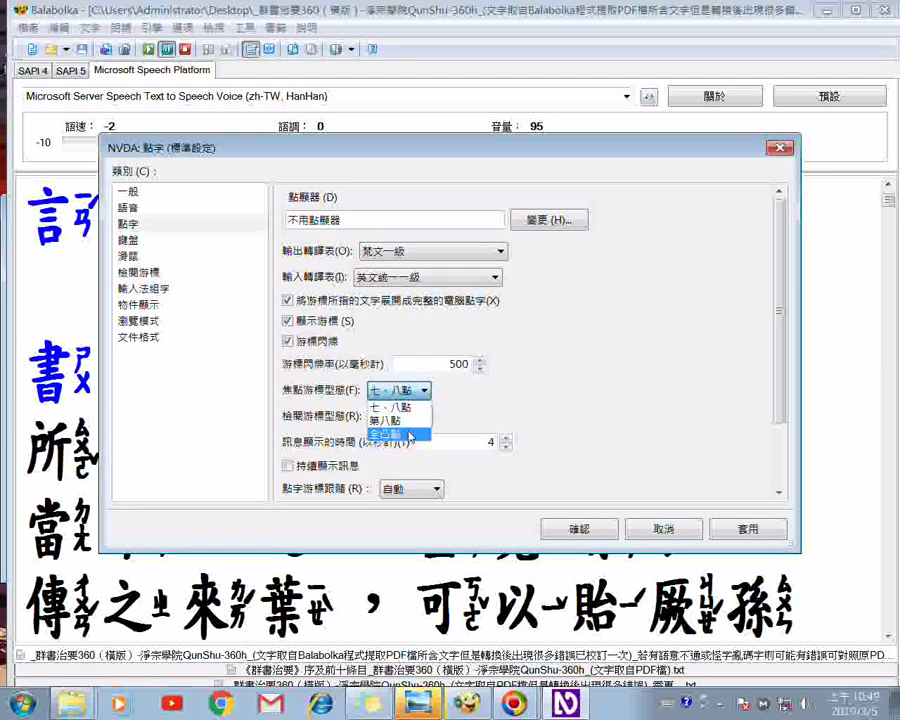
left_click(404, 391)
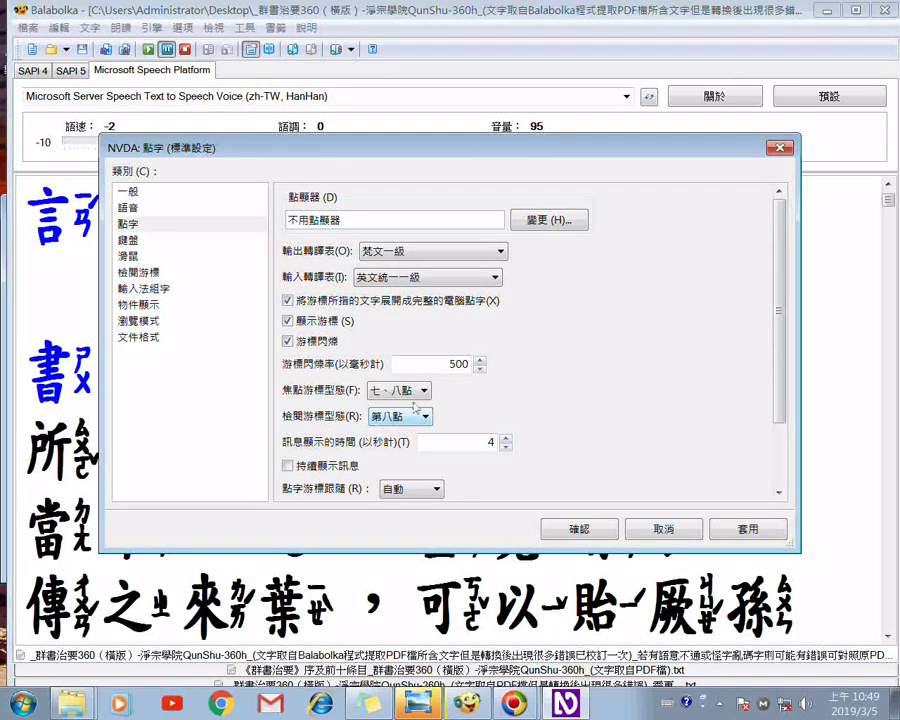
left_click(415, 418)
left_click(400, 446)
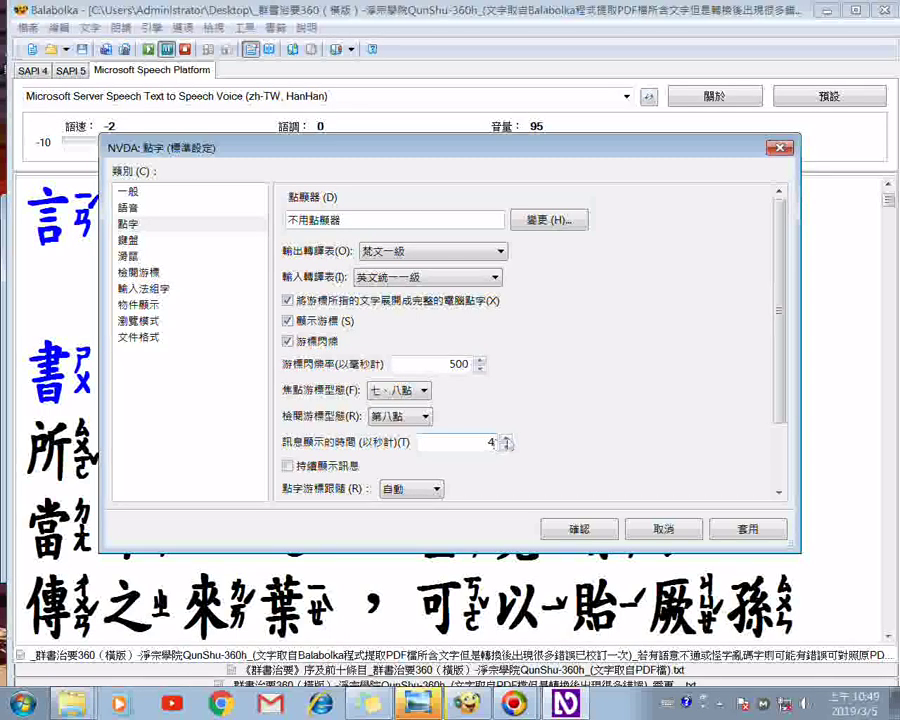
Raise the braille message display time (訊息顯示的時間) to 5 seconds and set it back to 4.
left_click(507, 439)
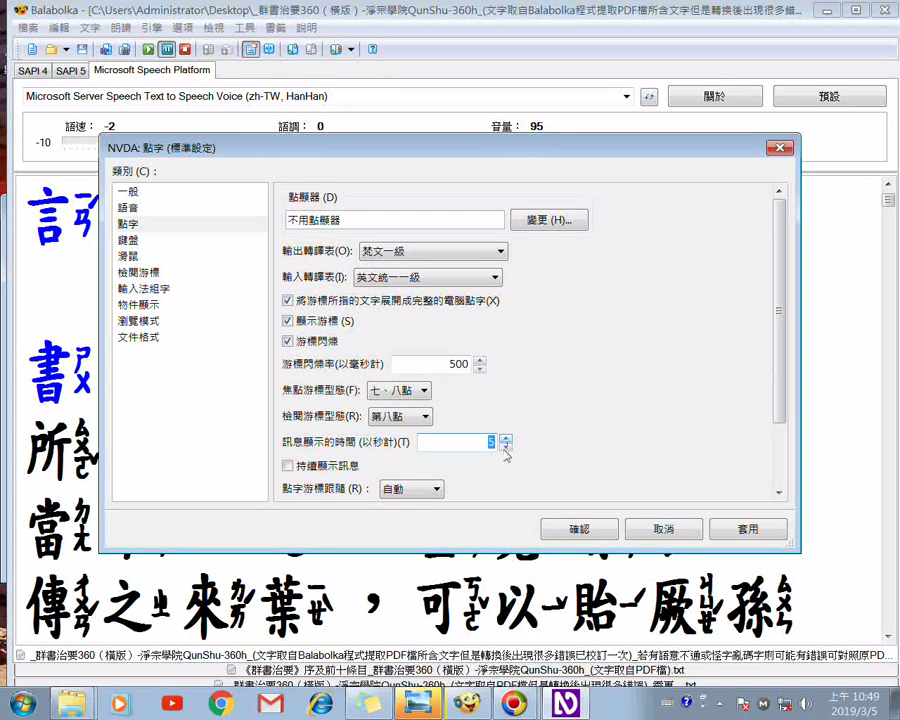
left_click(507, 447)
left_click(505, 452)
Check the braille cursor tracking choices (點字游標跟隨), keep 自動, and save the braille settings.
left_click(437, 490)
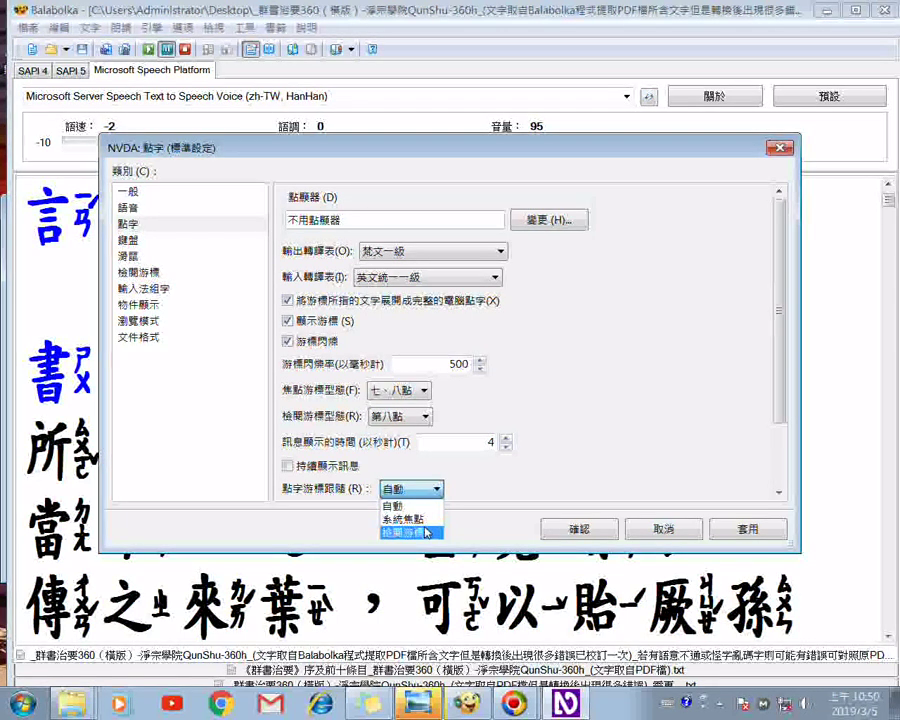
key("Up")
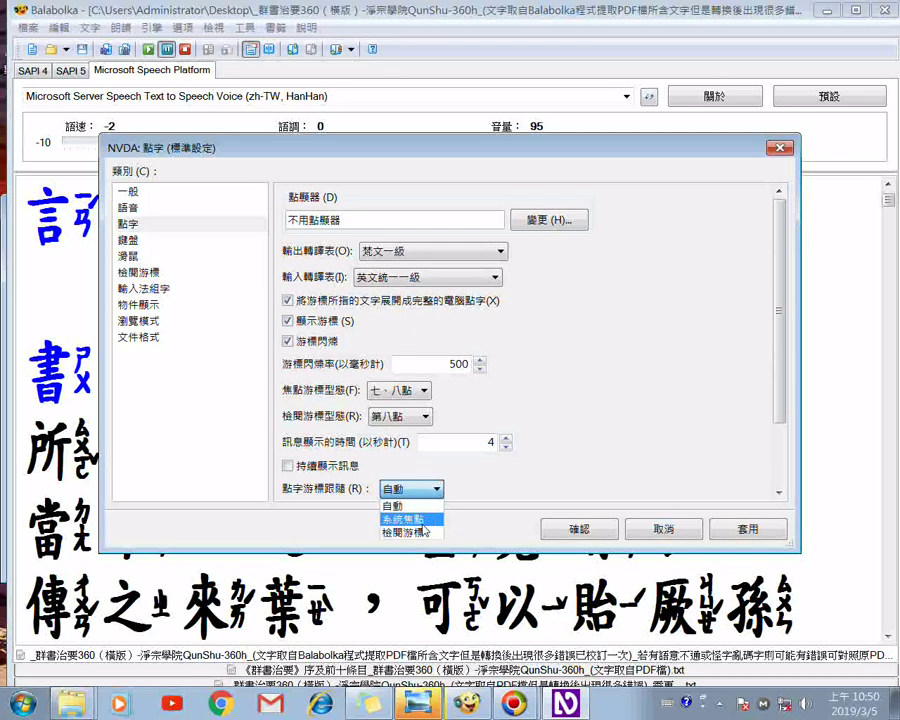
key("Escape")
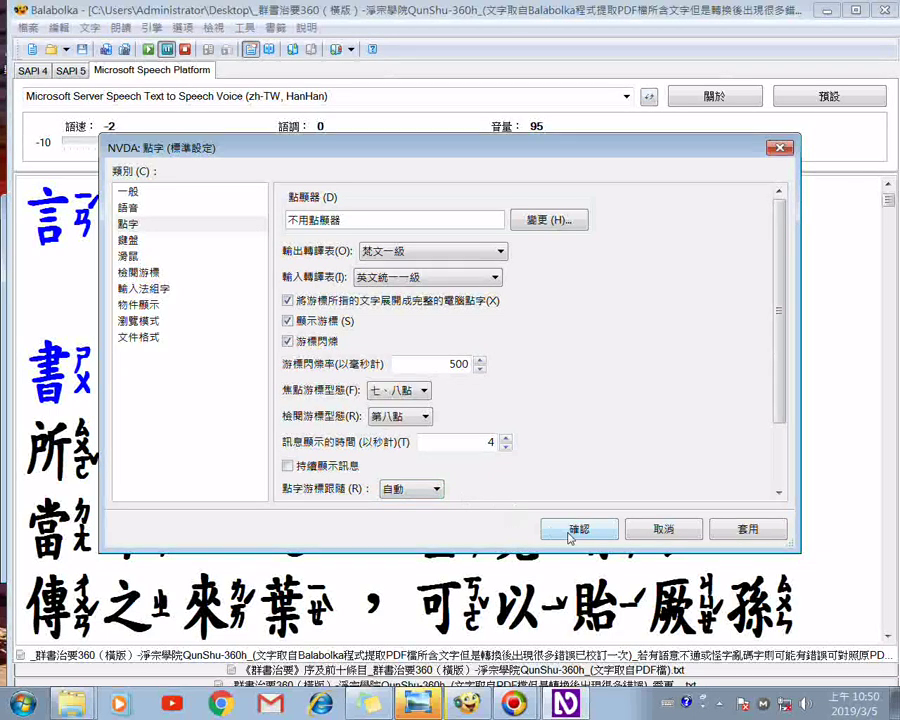
left_click(740, 535)
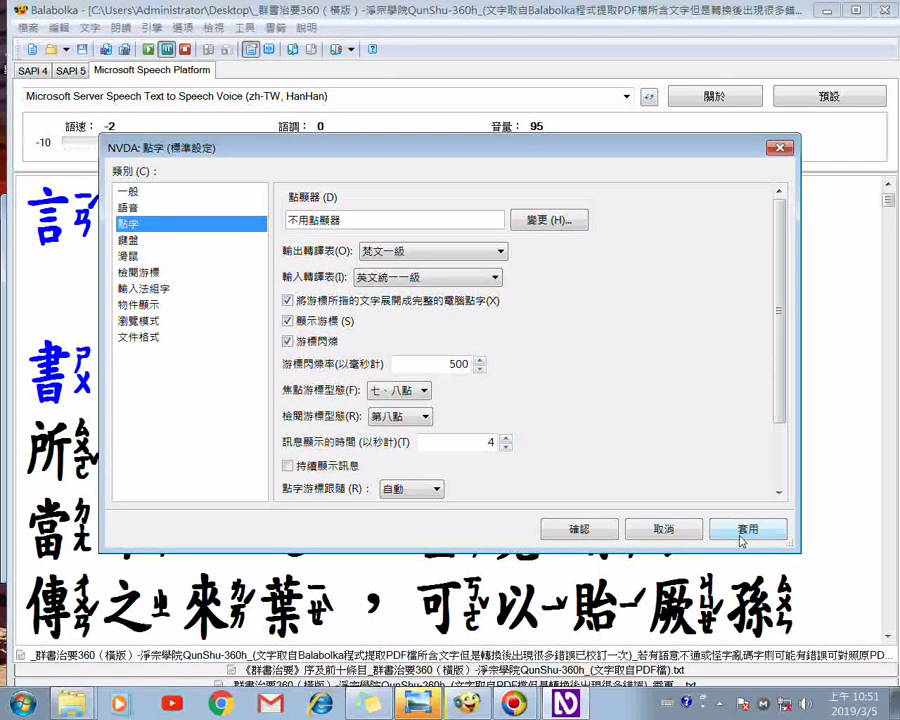
left_click(584, 533)
Reopen NVDA's preference settings and show the 鍵盤 (keyboard) category.
key("insert+n")
mouse_move(752, 459)
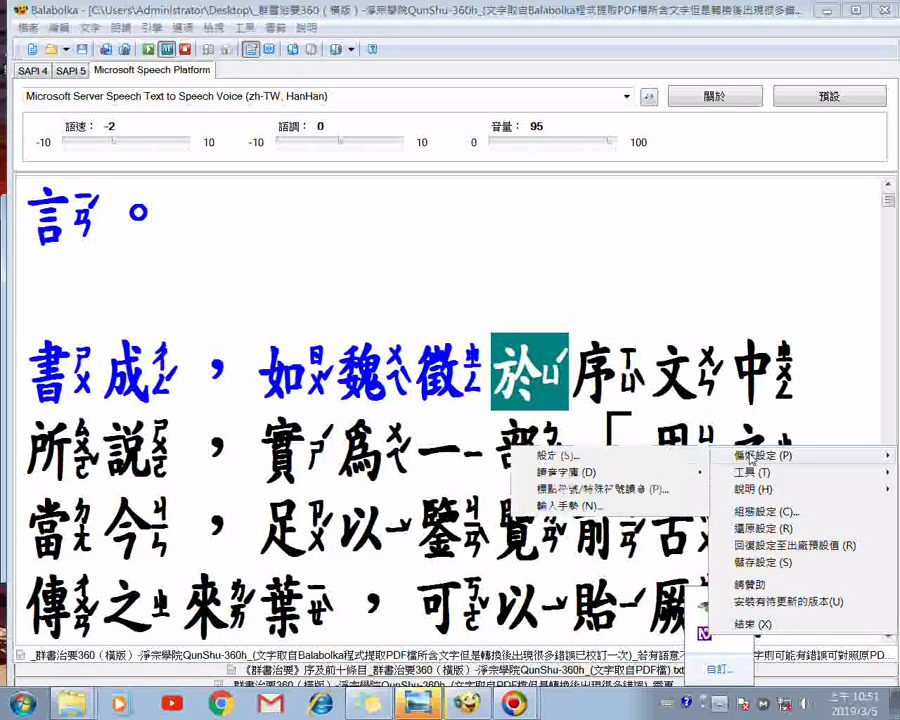
left_click(611, 463)
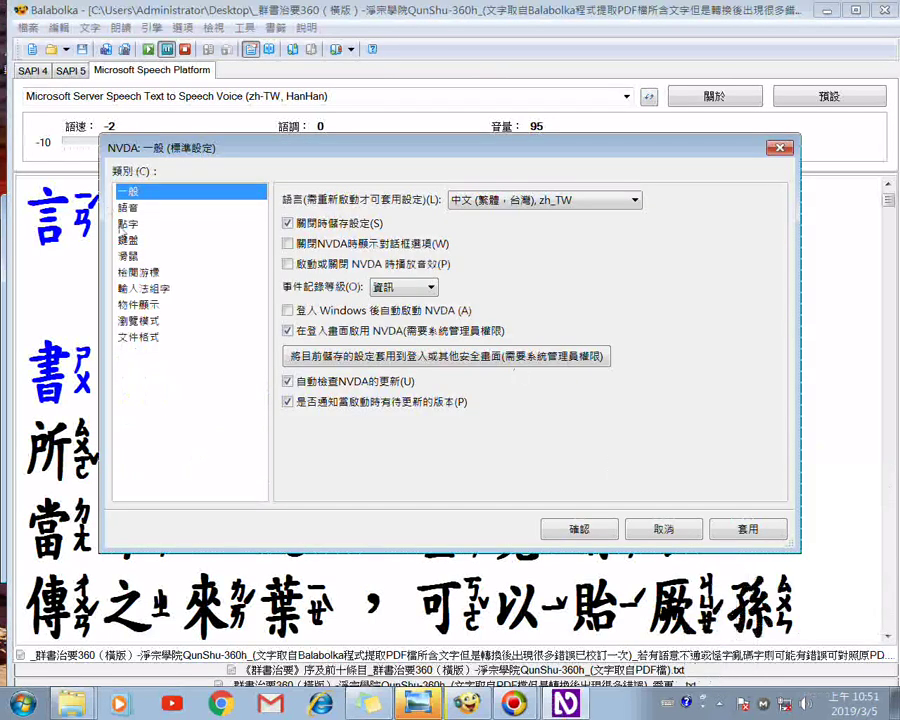
left_click(137, 246)
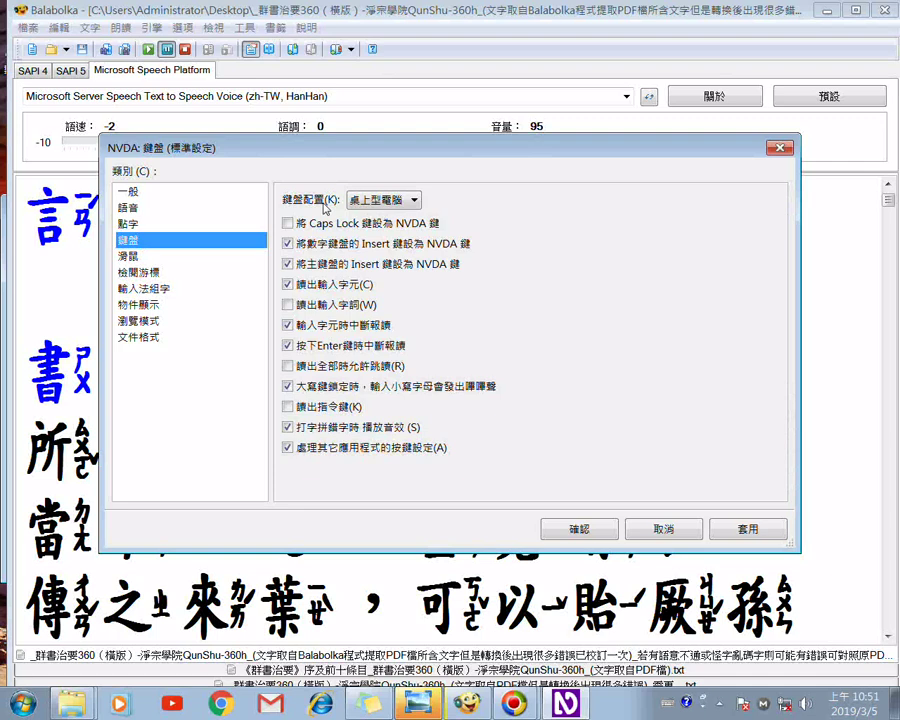
Review the keyboard layout choices (鍵盤配置), keep 桌上型電腦, and save the keyboard settings.
left_click(414, 201)
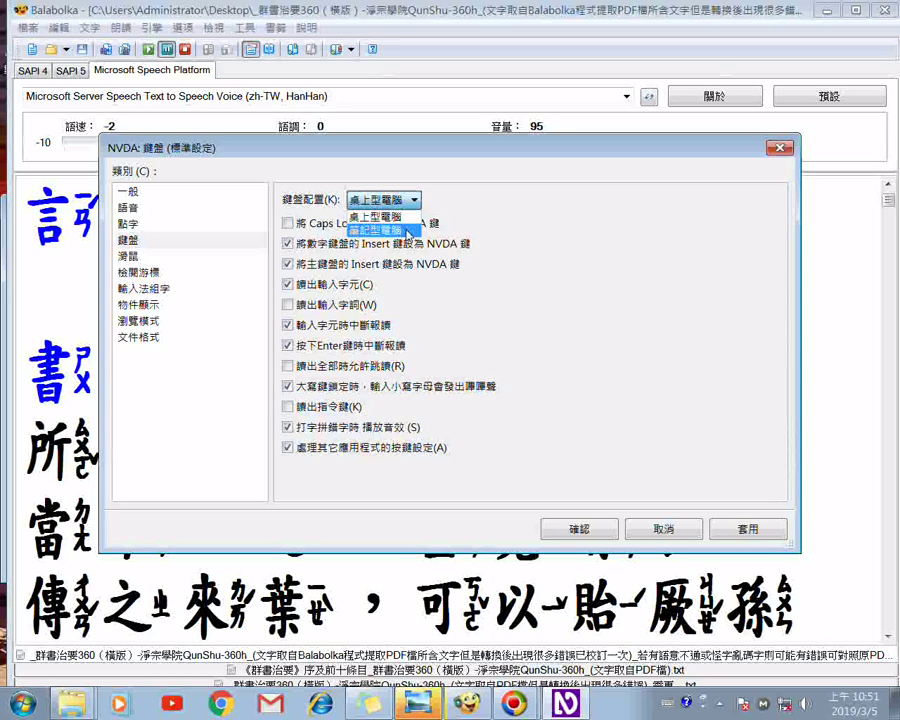
left_click(392, 204)
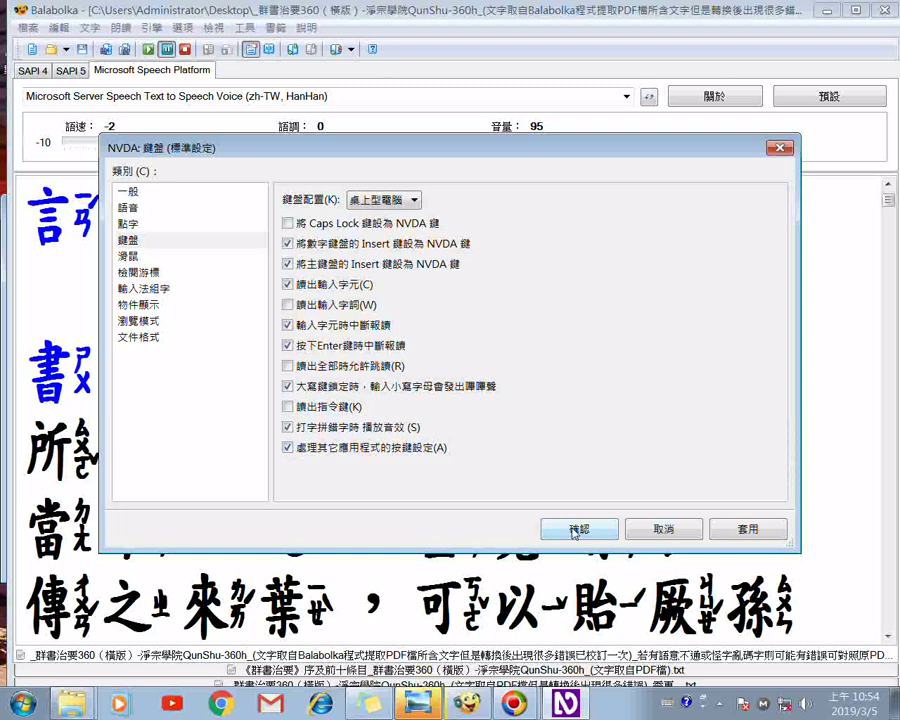
left_click(732, 531)
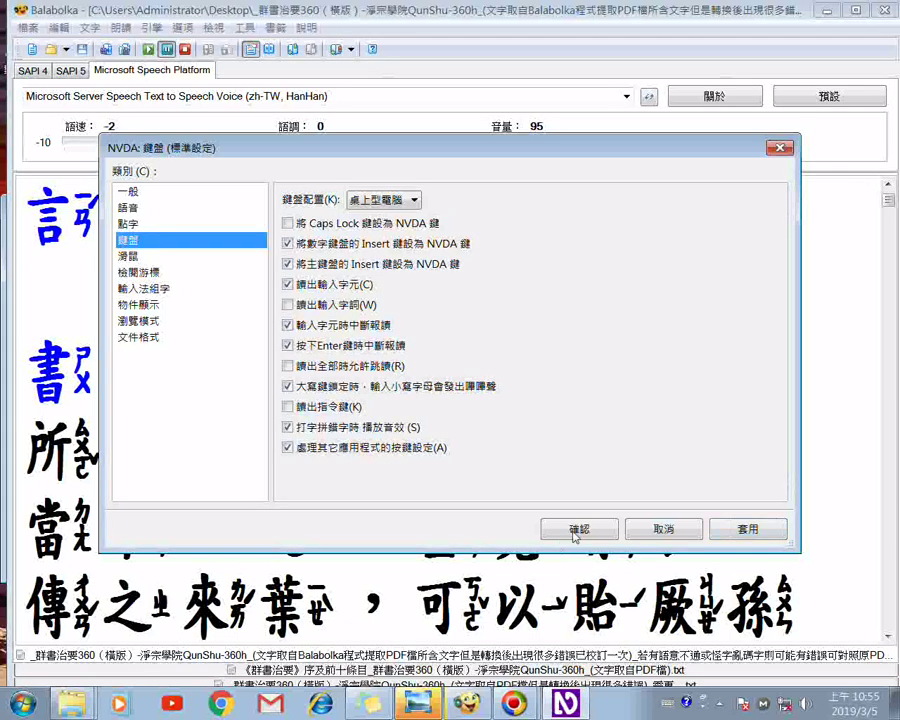
left_click(577, 536)
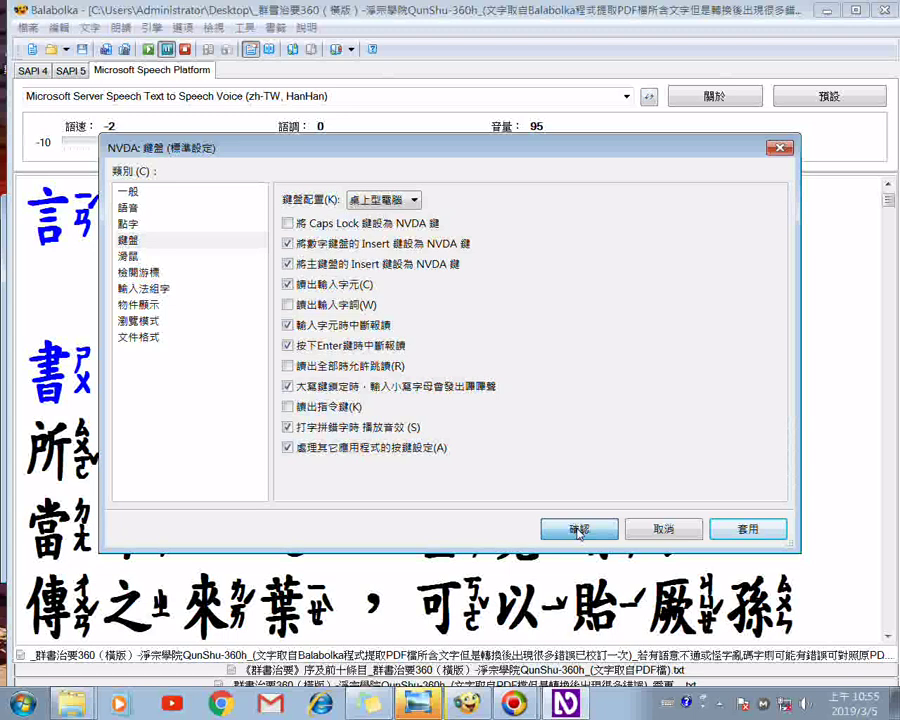
left_click(577, 532)
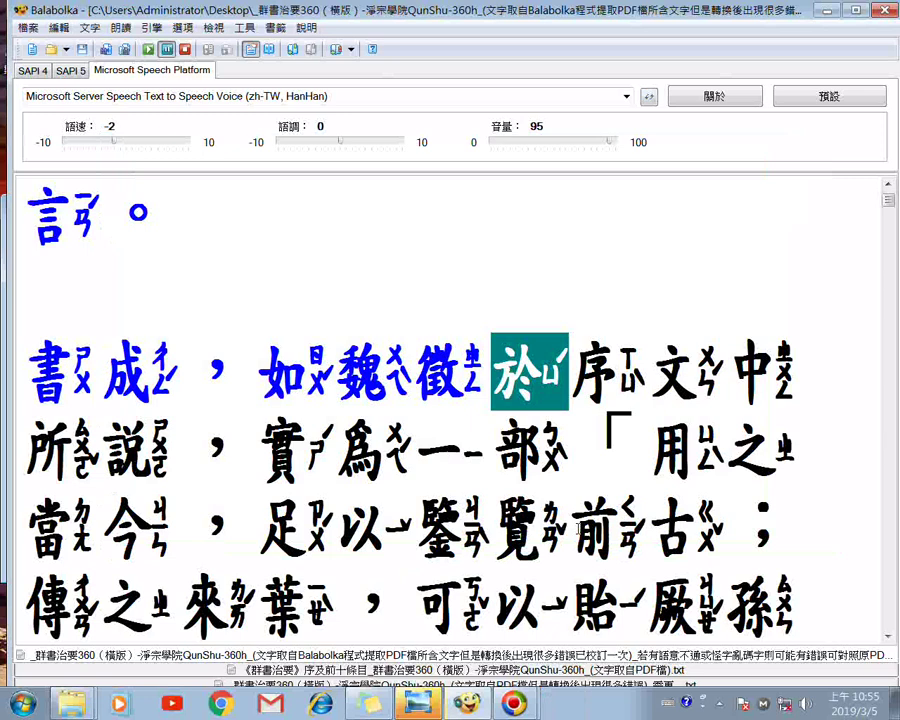
Bring up NVDA's preference settings again at the 鍵盤 (keyboard) category.
left_click(705, 703)
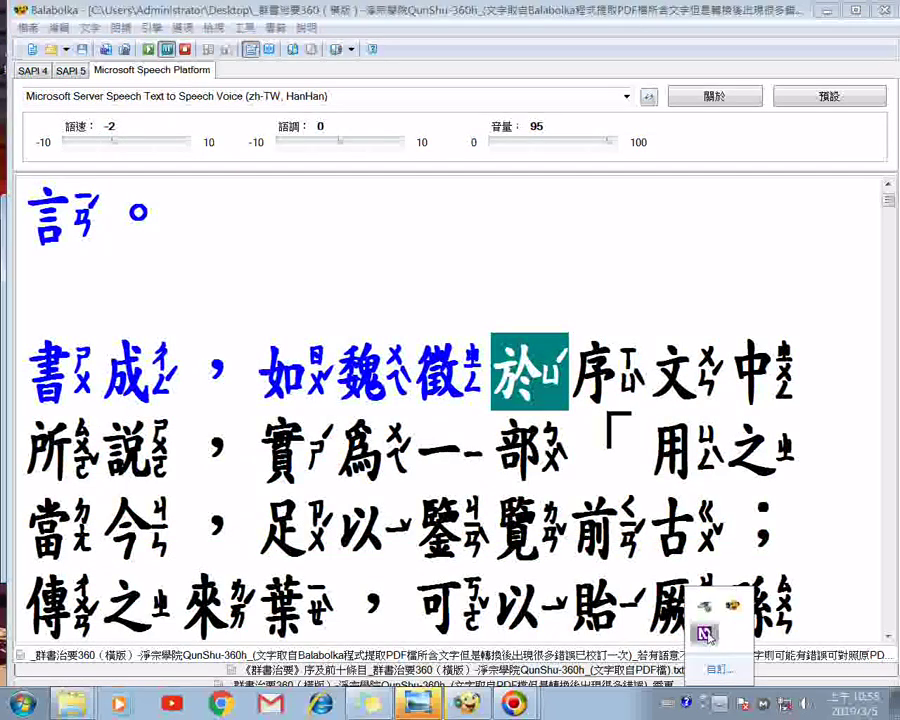
right_click(704, 633)
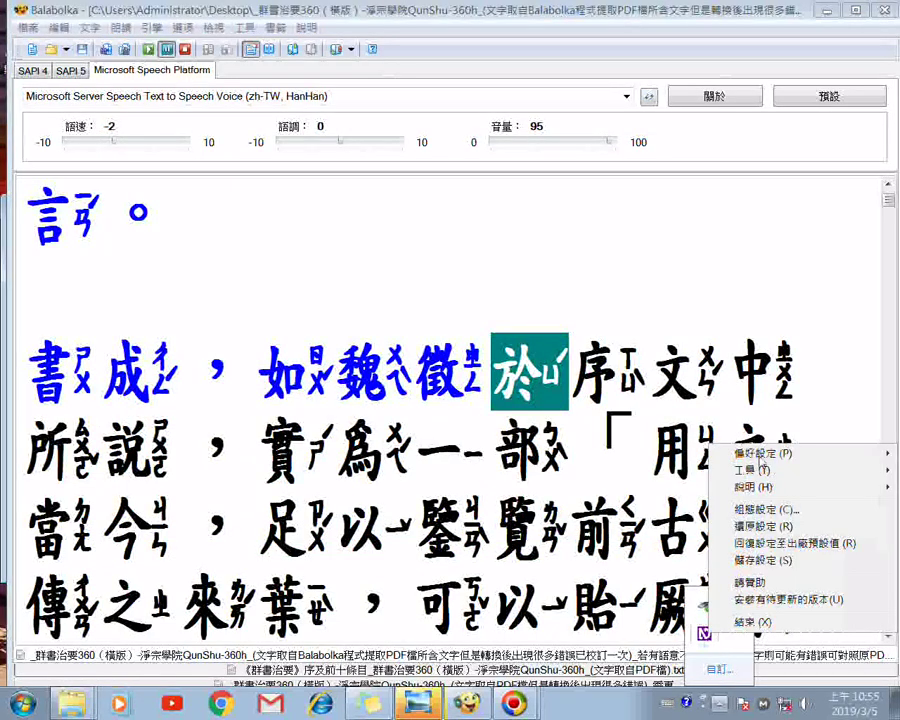
mouse_move(762, 456)
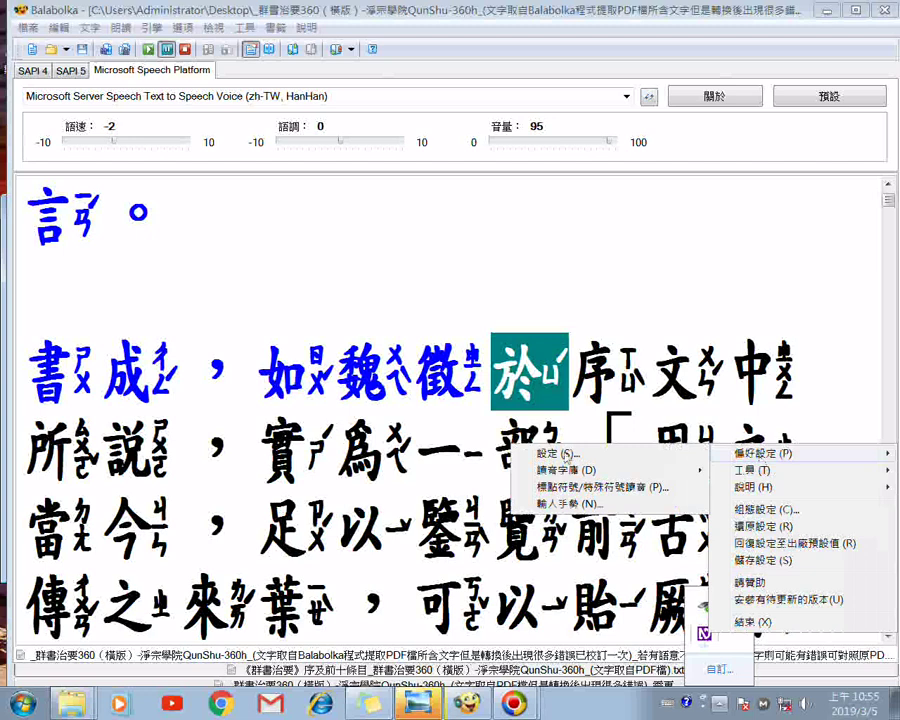
left_click(568, 456)
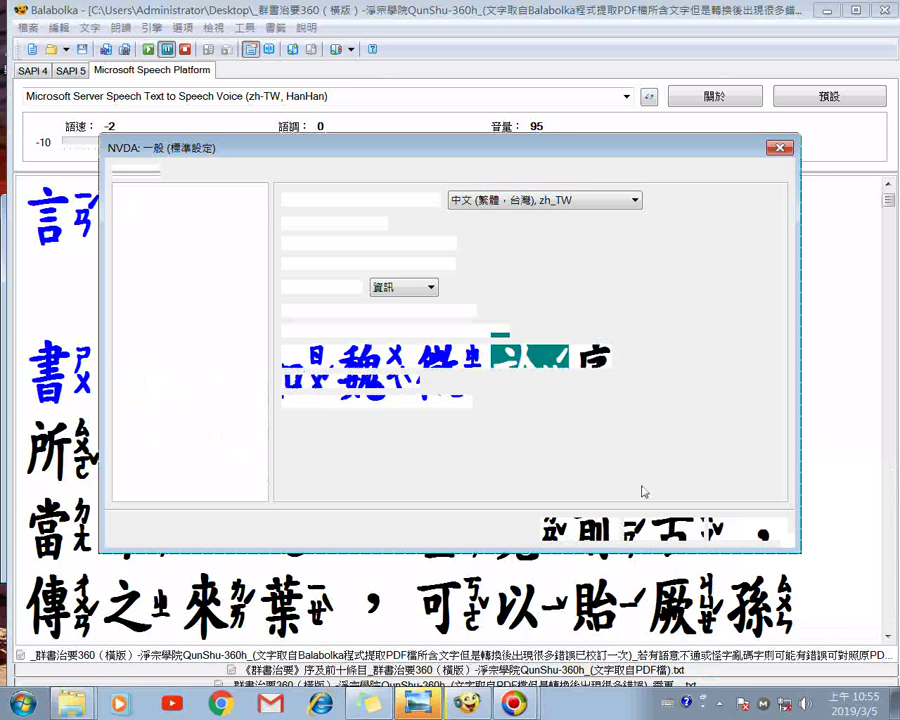
left_click(127, 241)
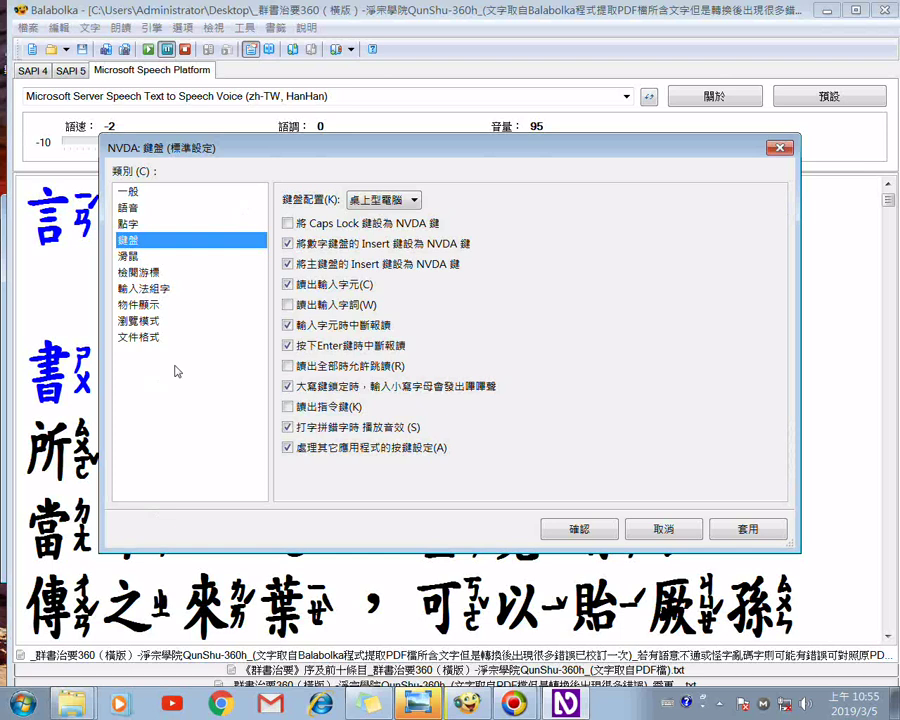
In the 滑鼠 (mouse) category, choose 段落 (paragraph) as the text range read aloud (讀出文字範圍).
left_click(139, 259)
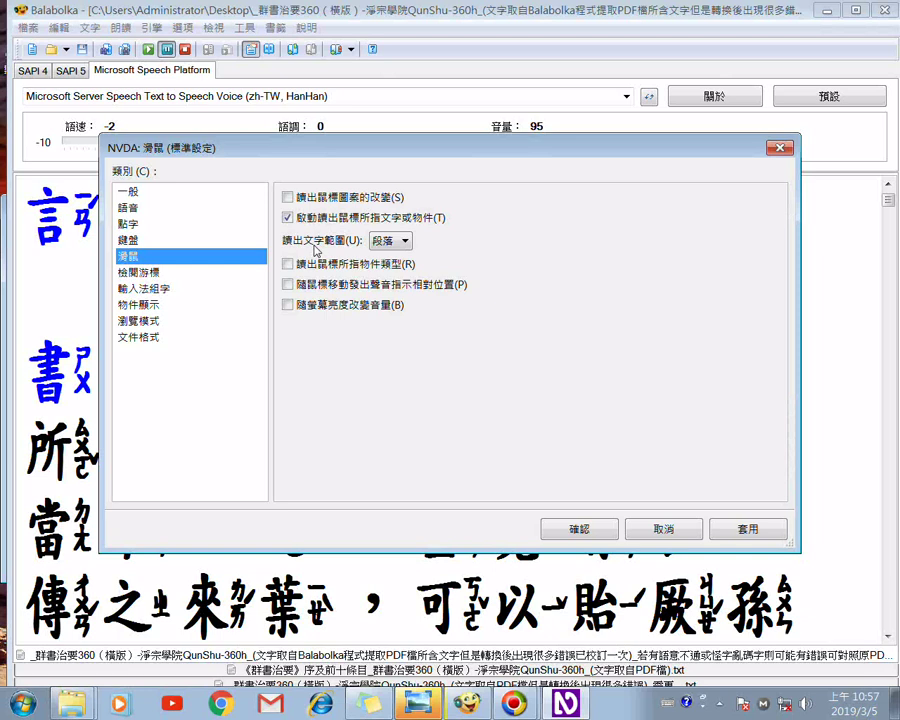
left_click(408, 243)
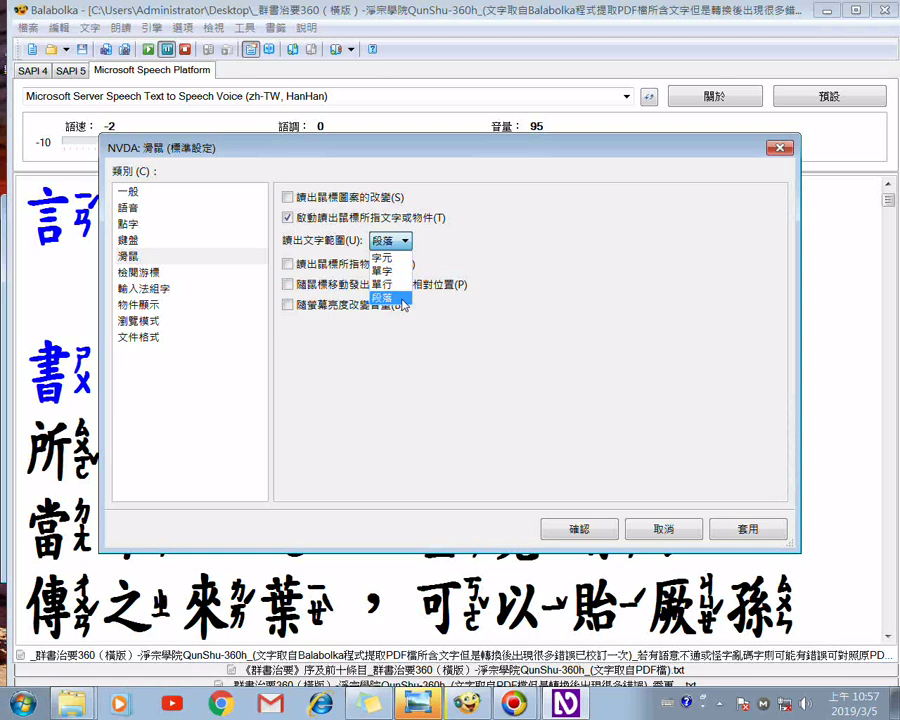
left_click(401, 299)
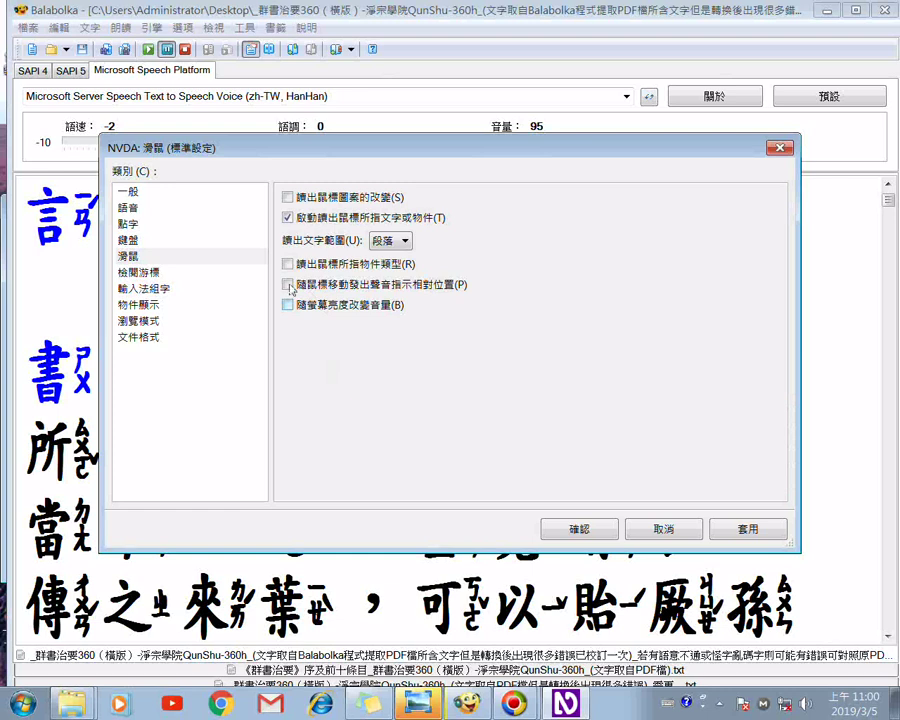
Turn on 隨鼠標移動發出聲音指示相對位置 (position sounds while the mouse moves) in the 滑鼠 category and apply the change.
left_click(289, 285)
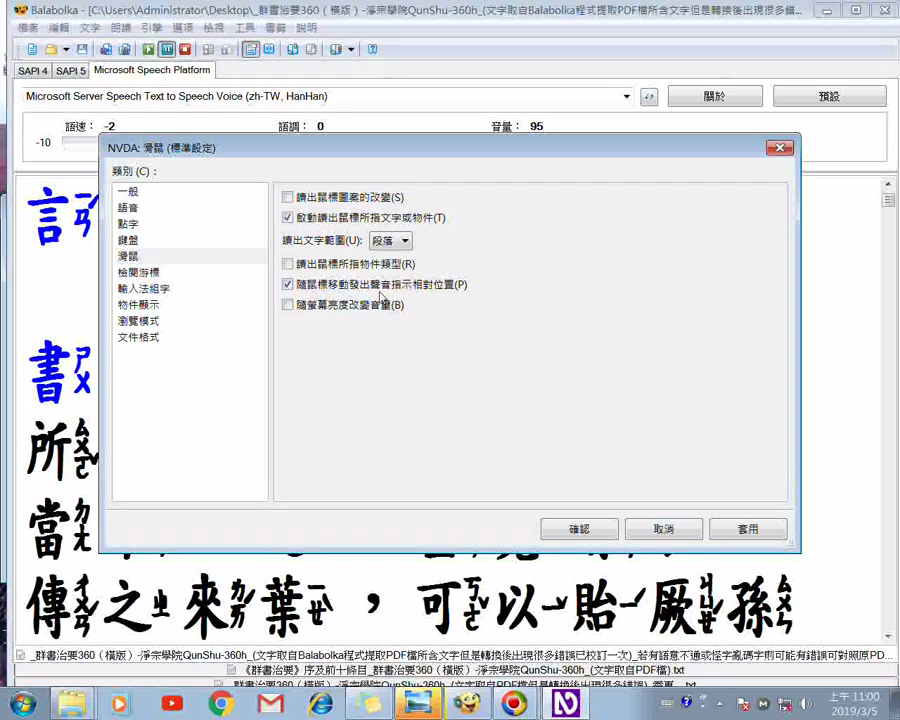
left_click(735, 529)
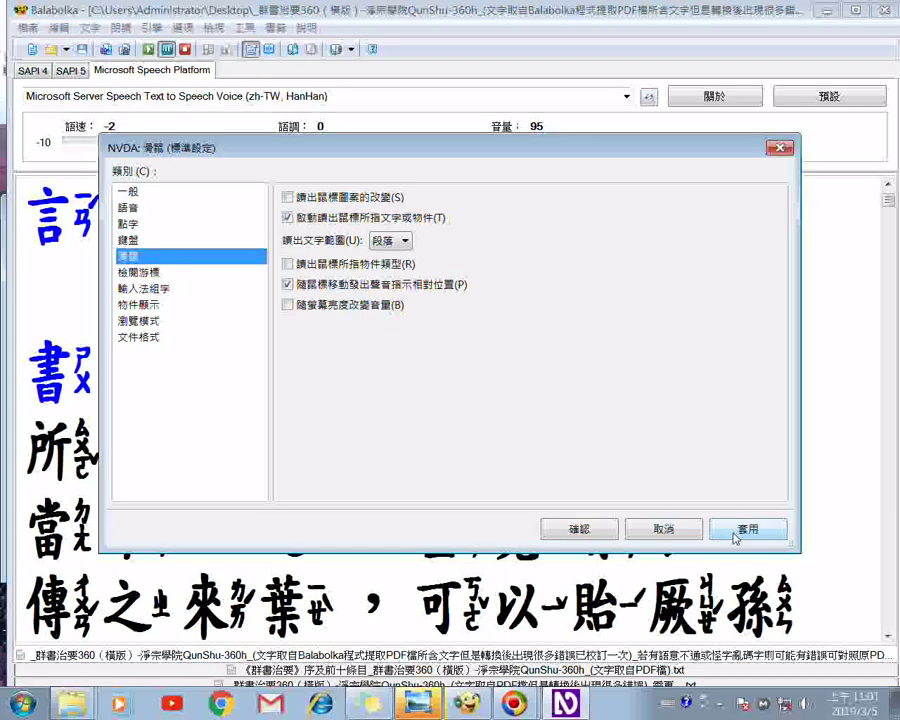
left_click(735, 537)
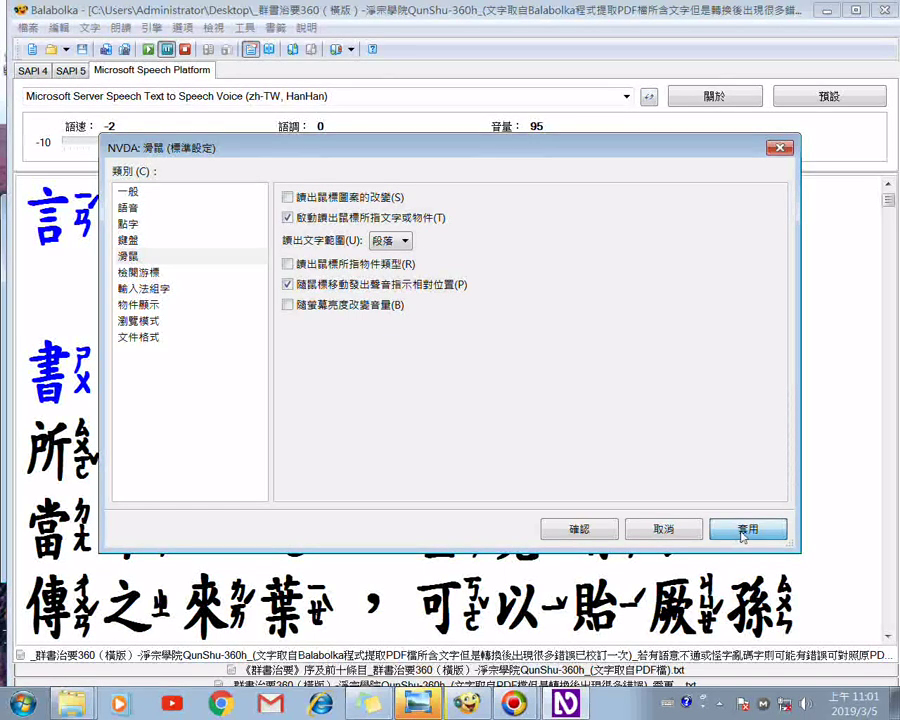
key("Tab")
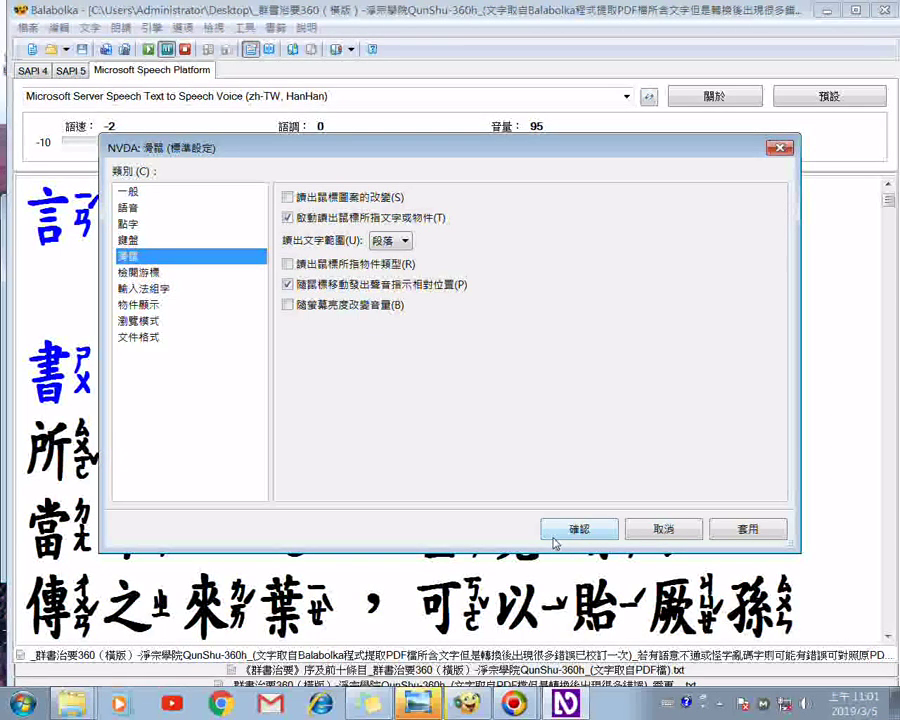
Turn off 隨鼠標移動發出聲音指示相對位置 (position sounds while the mouse moves) and save the mouse settings.
left_click(288, 285)
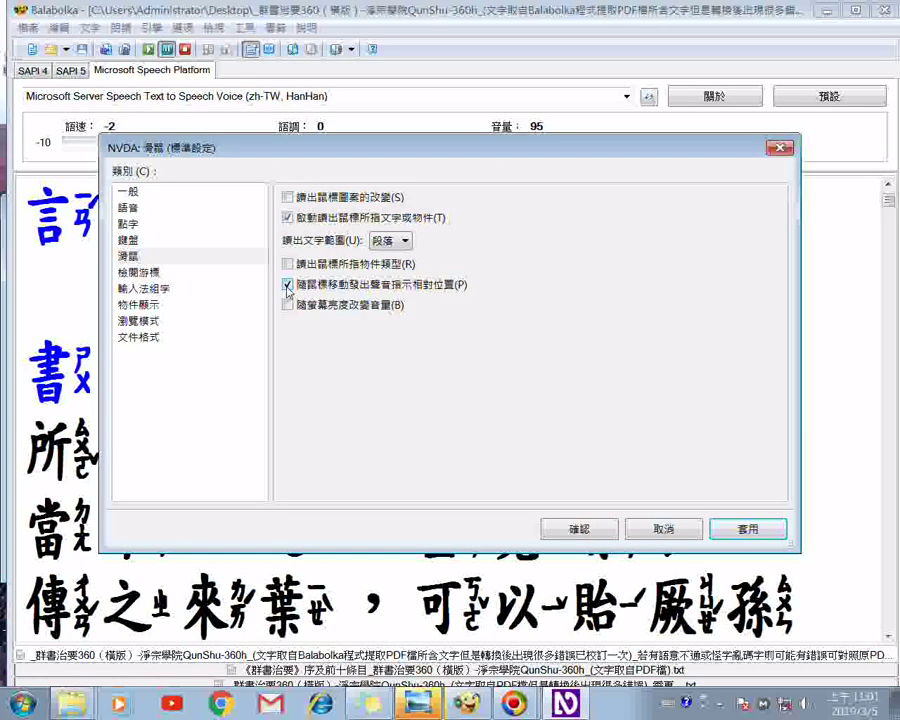
left_click(288, 286)
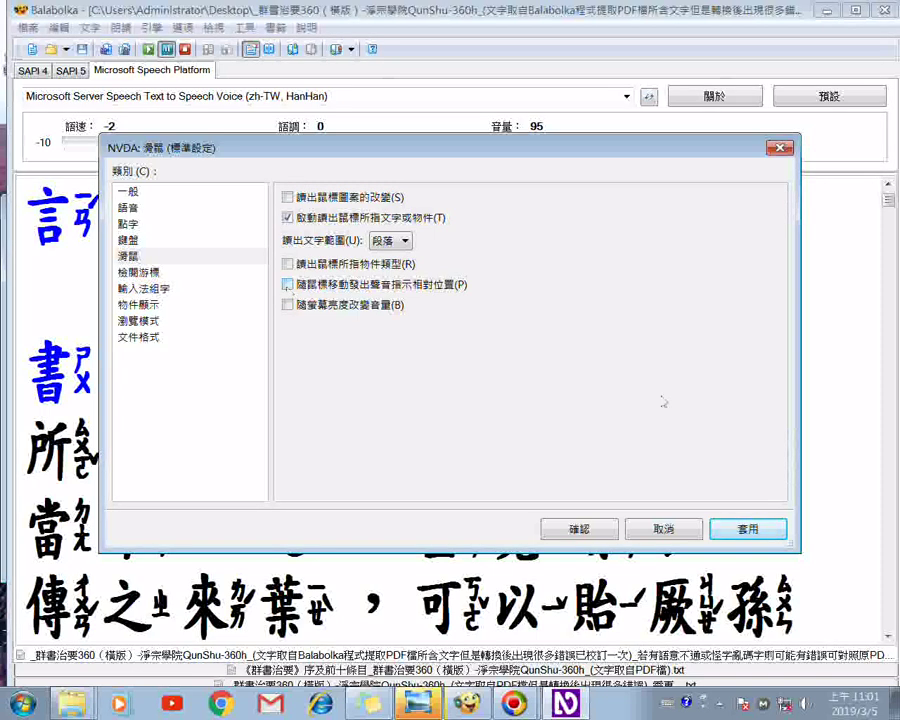
left_click(731, 538)
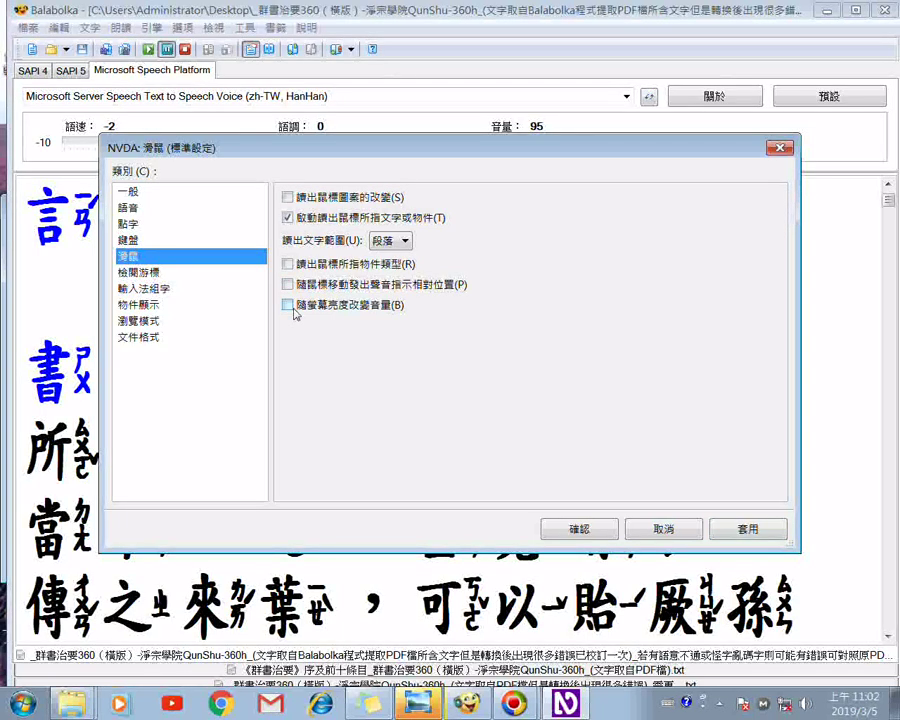
left_click(580, 529)
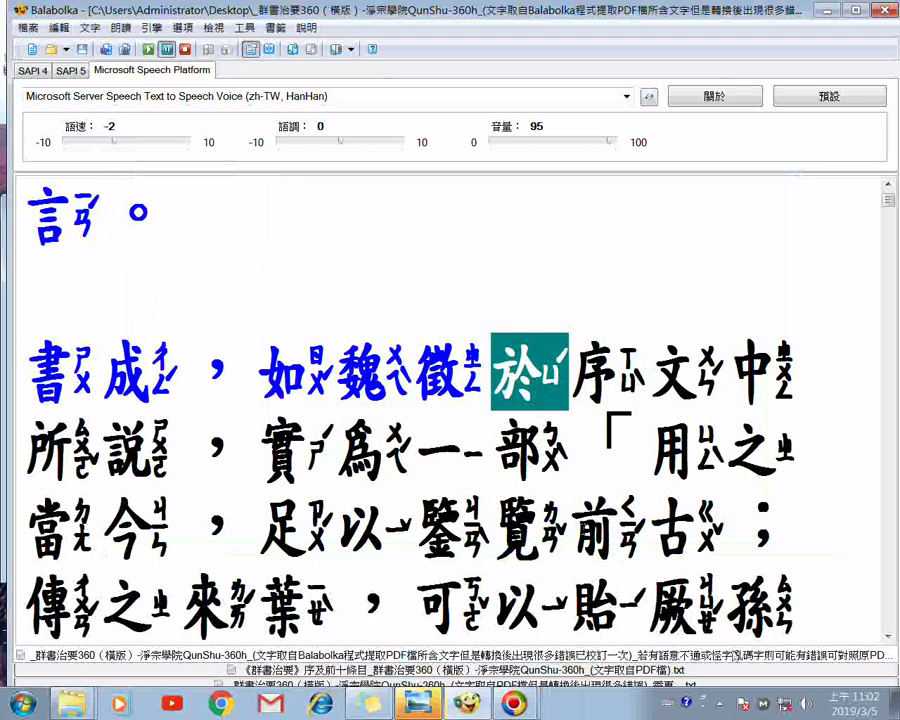
Reopen NVDA's preference settings (偏好設定 > 設定).
left_click(666, 703)
right_click(705, 634)
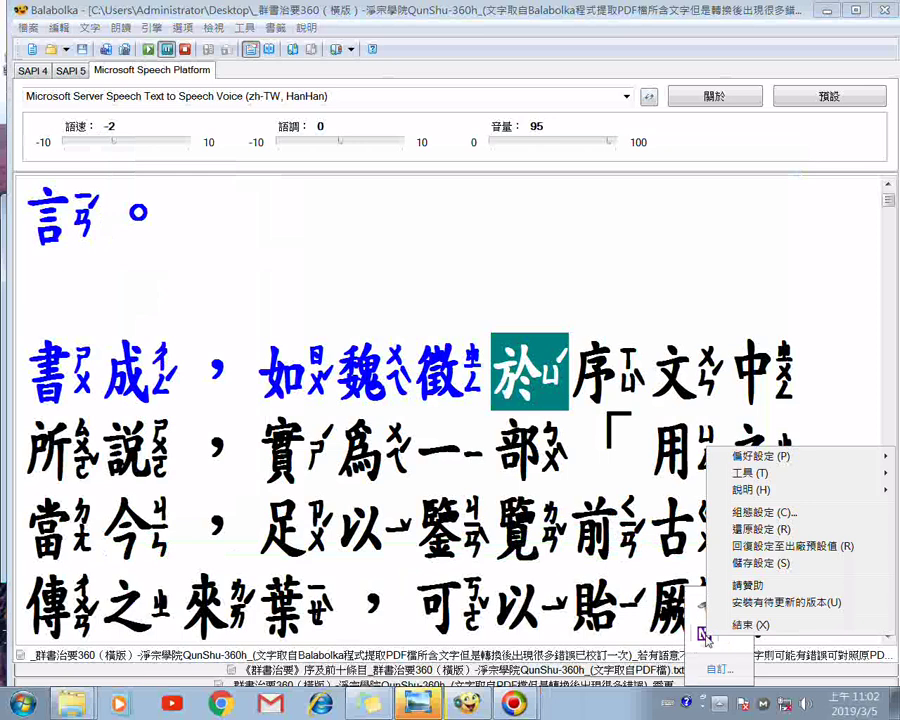
key("p")
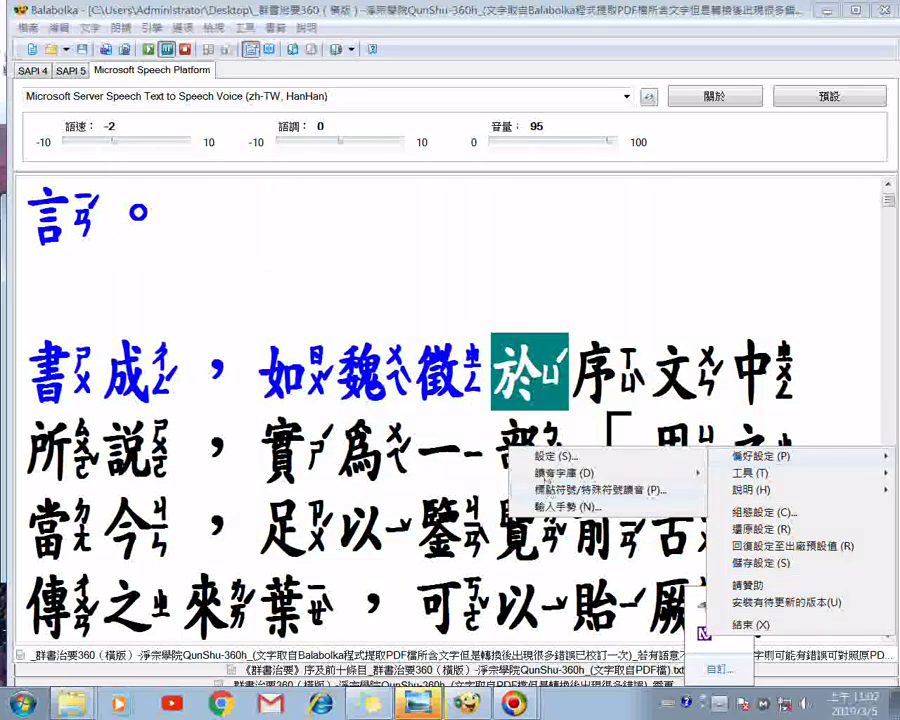
key("Return")
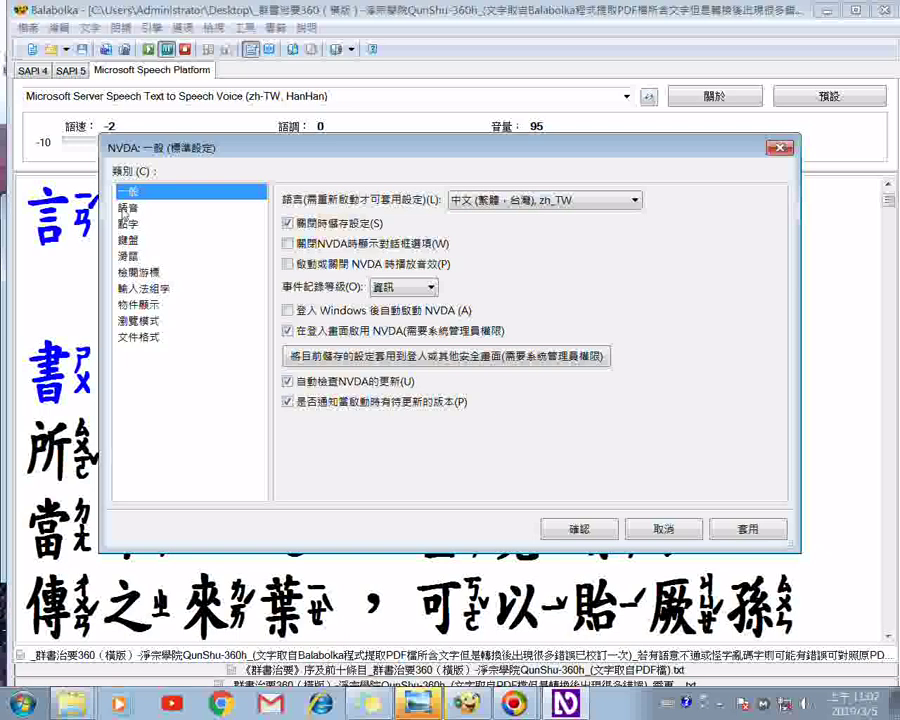
Go through the 語音, 點字, 鍵盤 and 滑鼠 categories, and review the options under 檢閱游標 (review cursor) and 輸入法組字 (input composition).
left_click(126, 208)
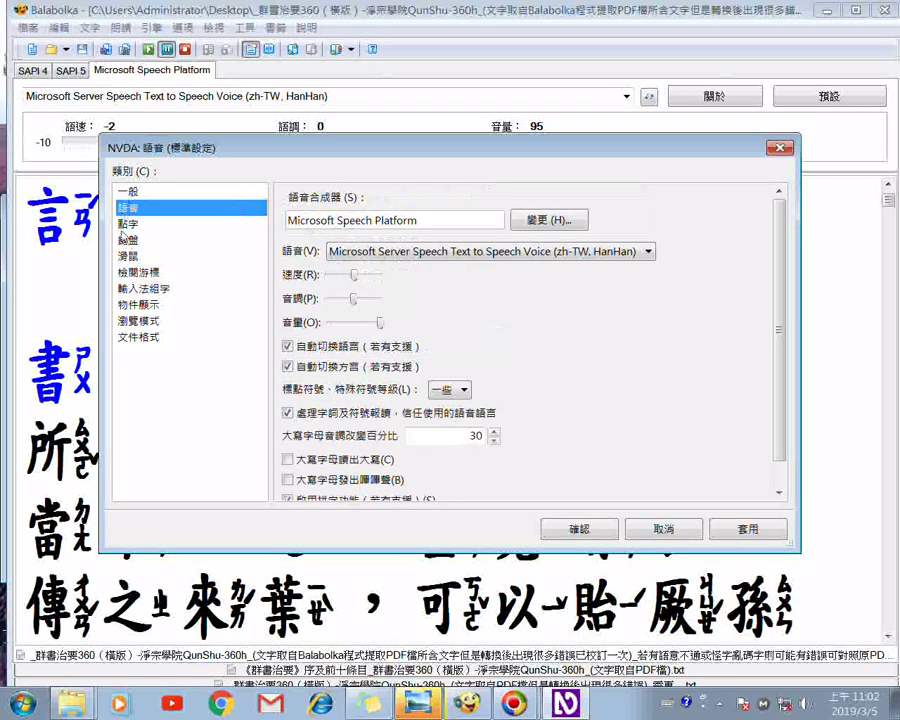
left_click(123, 226)
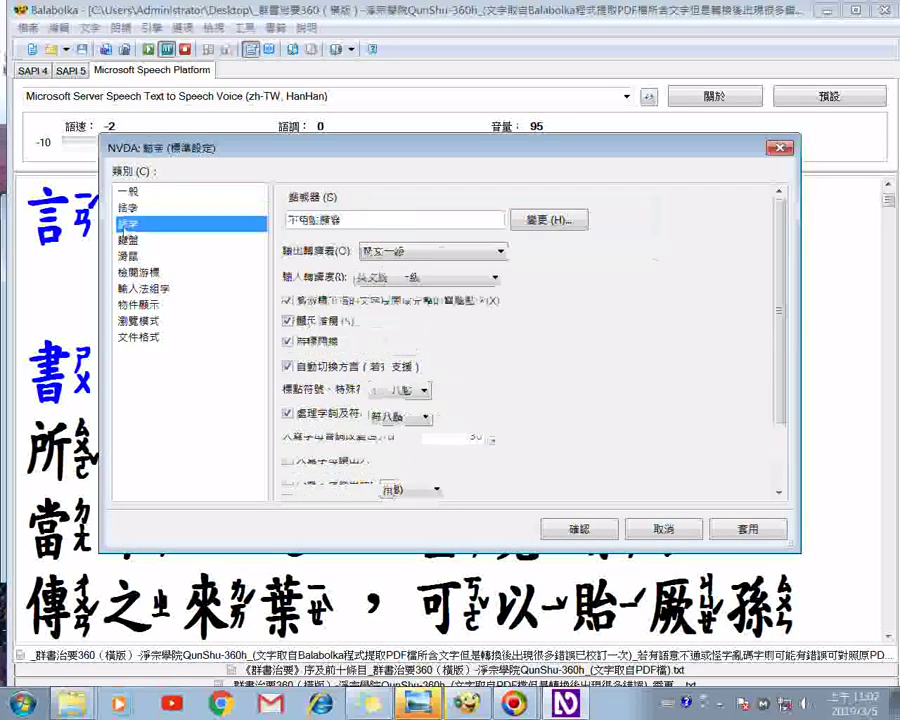
left_click(129, 240)
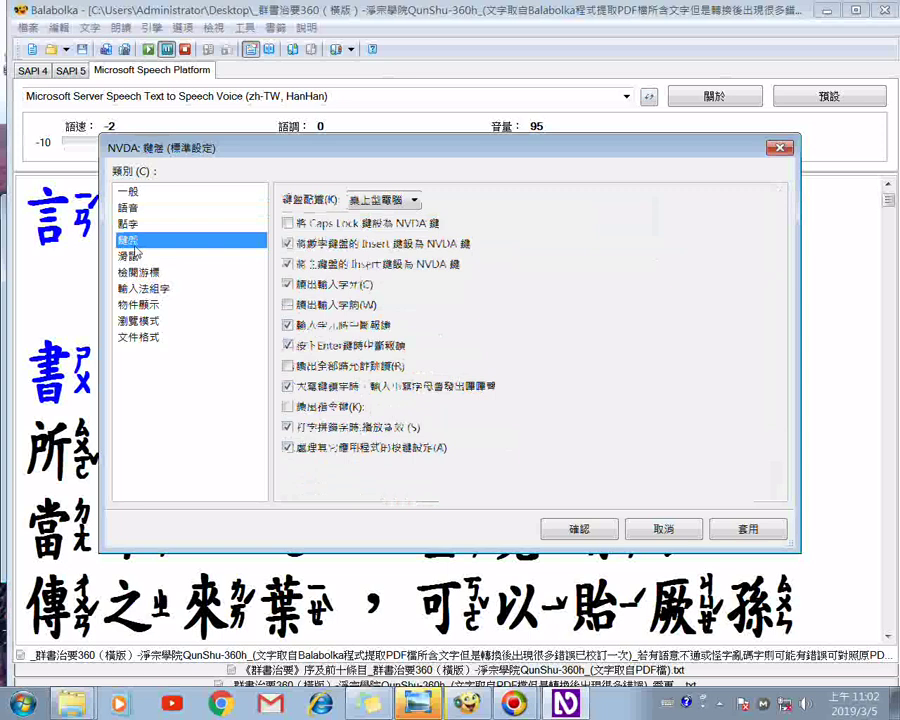
left_click(132, 256)
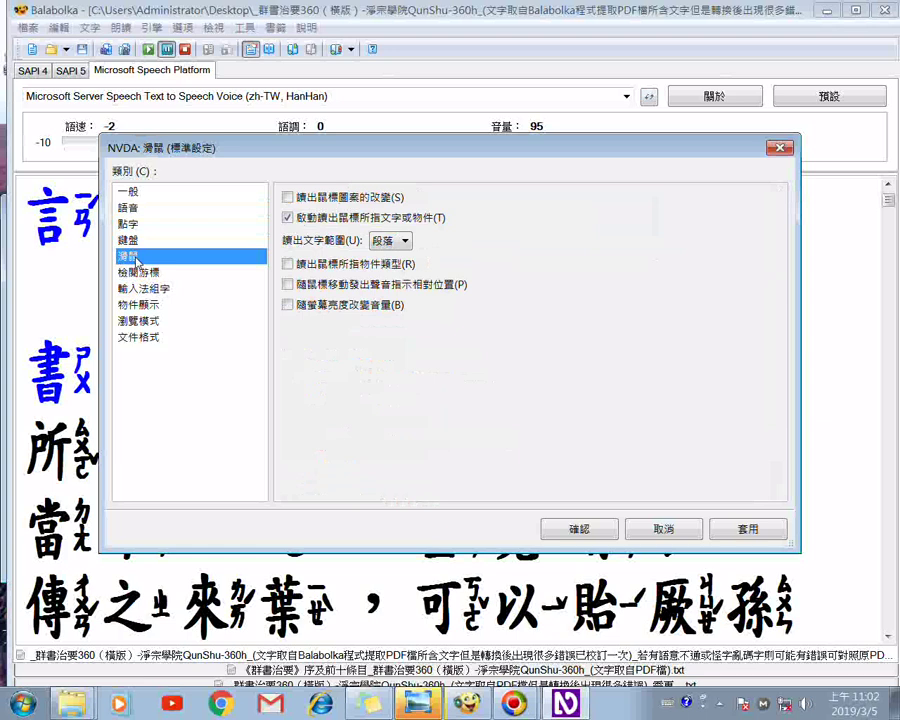
left_click(139, 273)
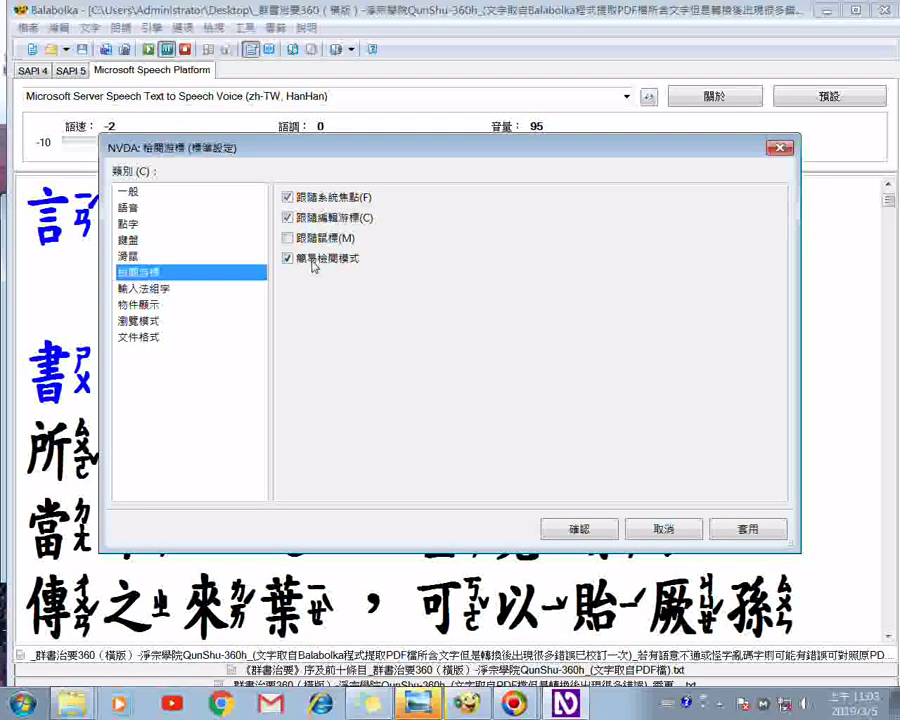
left_click(136, 290)
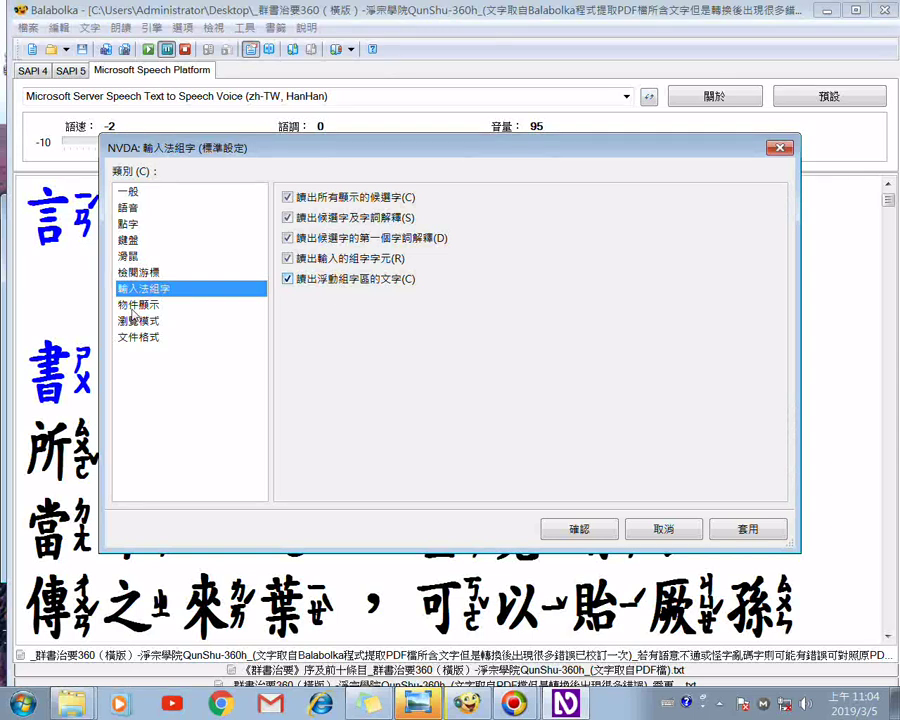
Review the 物件顯示 (object presentation) options and the progress bar output choices (進度列輸出), keeping 發出嗶嗶聲.
left_click(135, 305)
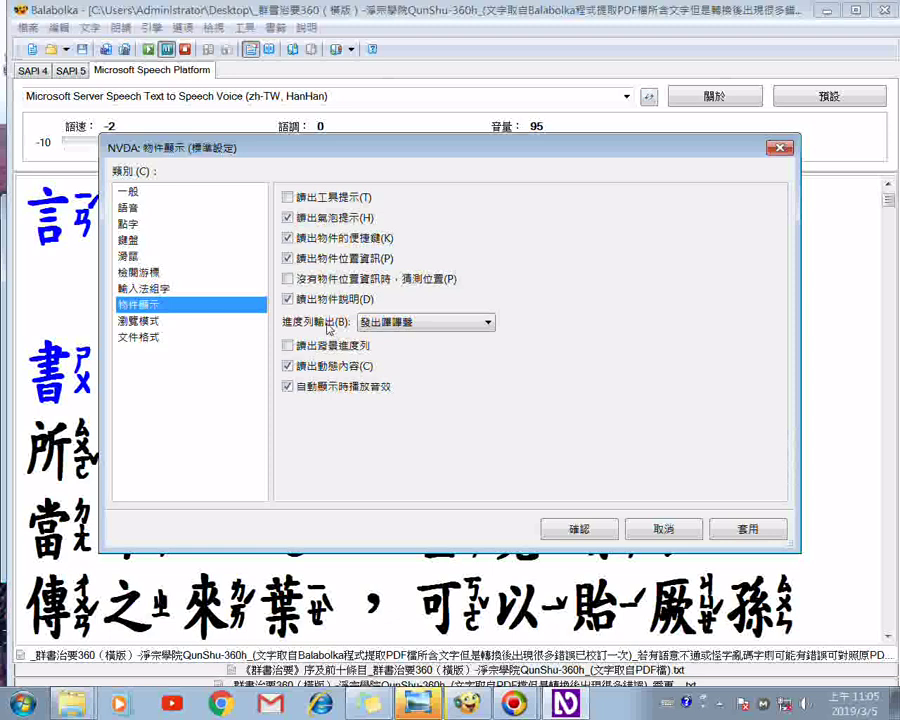
left_click(407, 330)
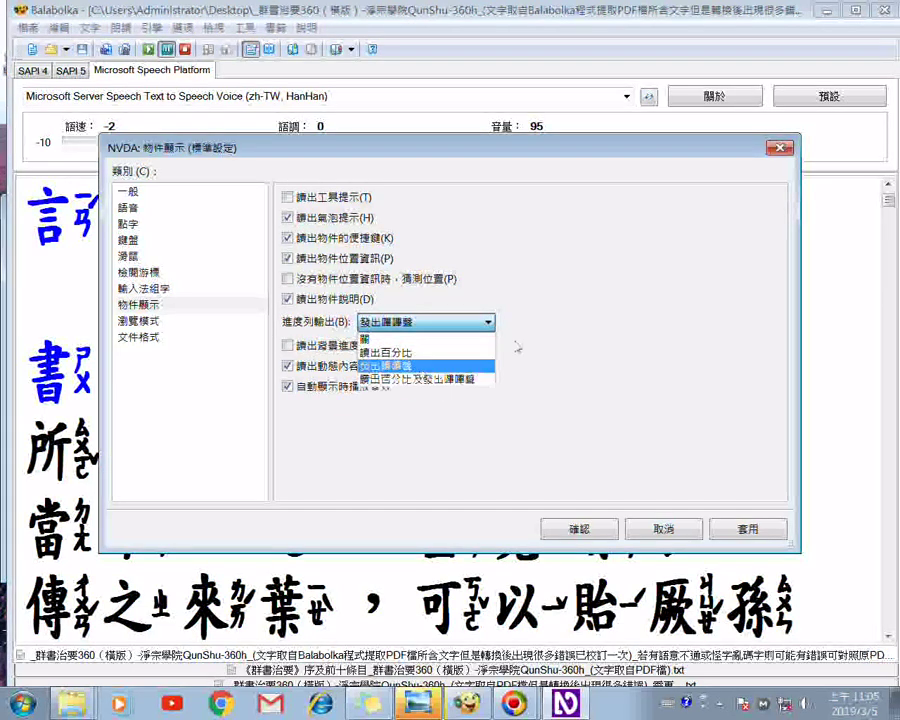
left_click(410, 365)
key("Tab")
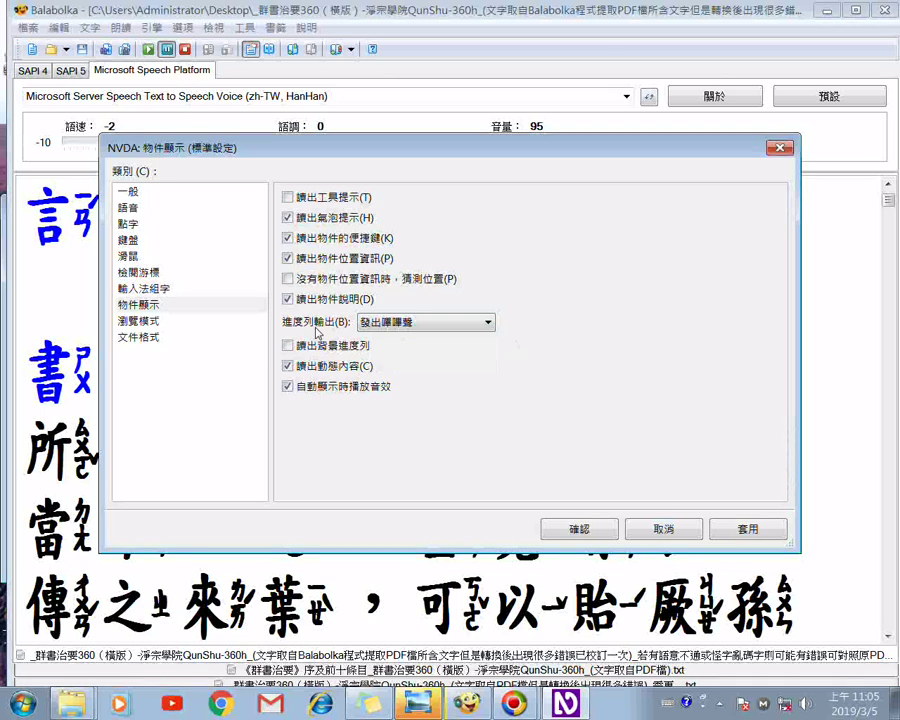
left_click(489, 322)
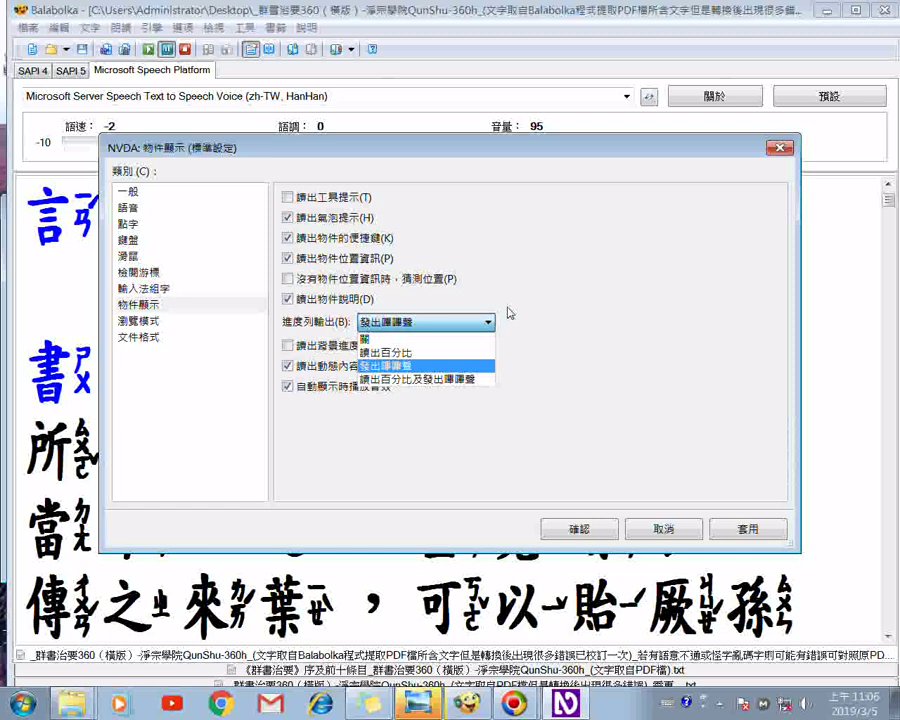
left_click(509, 313)
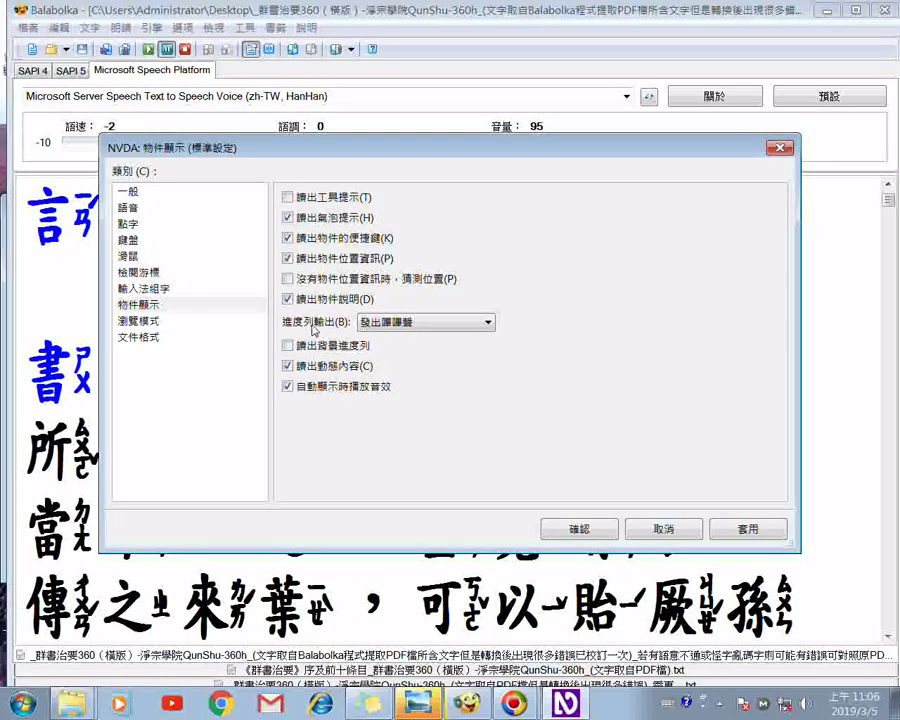
left_click(478, 328)
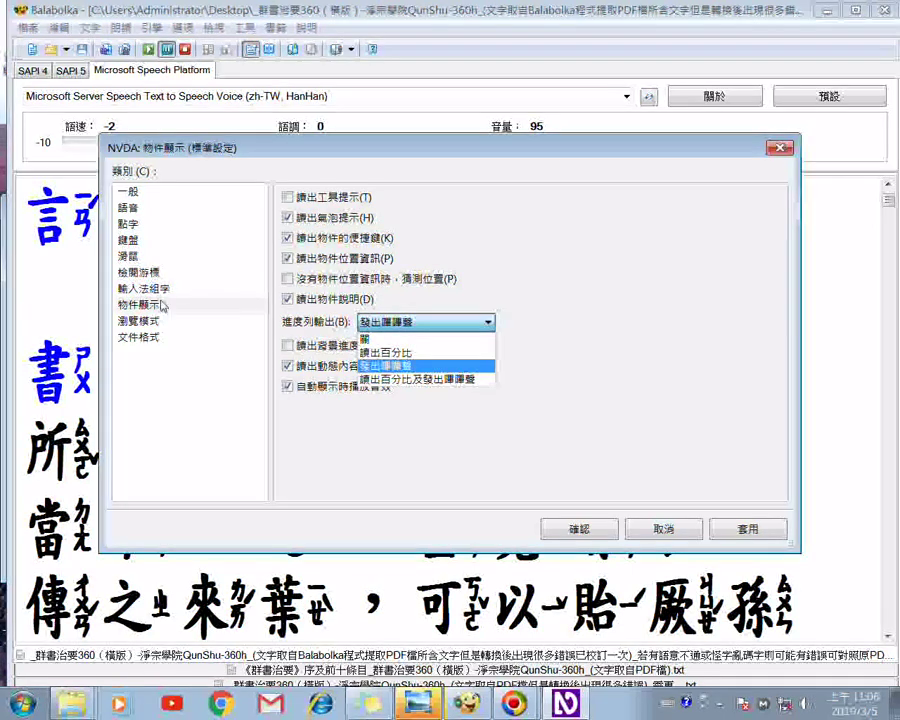
left_click(240, 320)
left_click(155, 312)
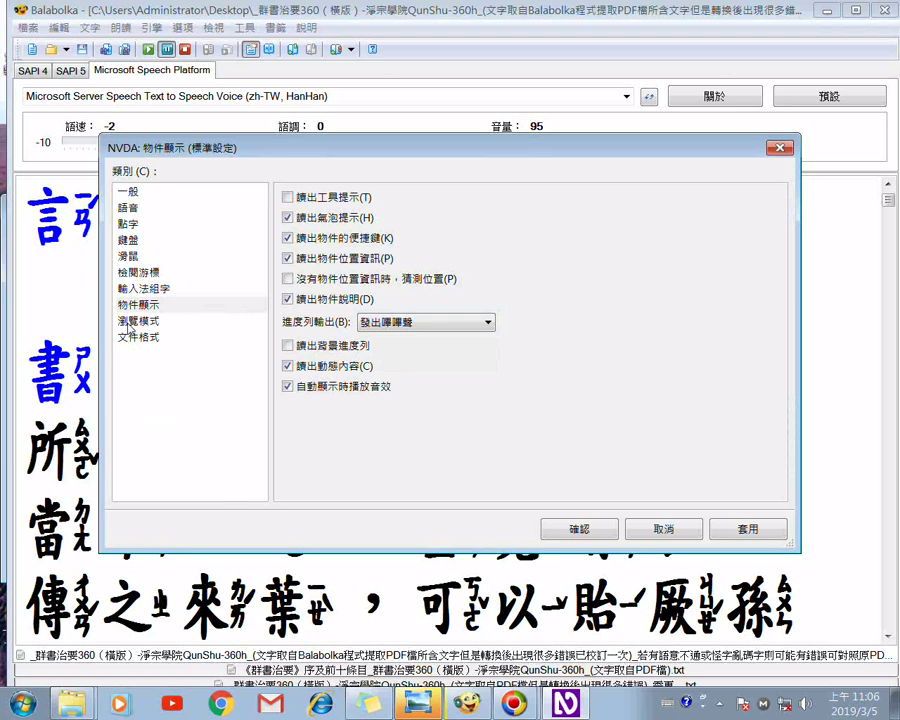
Review the 瀏覽模式 (browse mode) options, including the maximum characters per line and maximum lines per page.
left_click(130, 321)
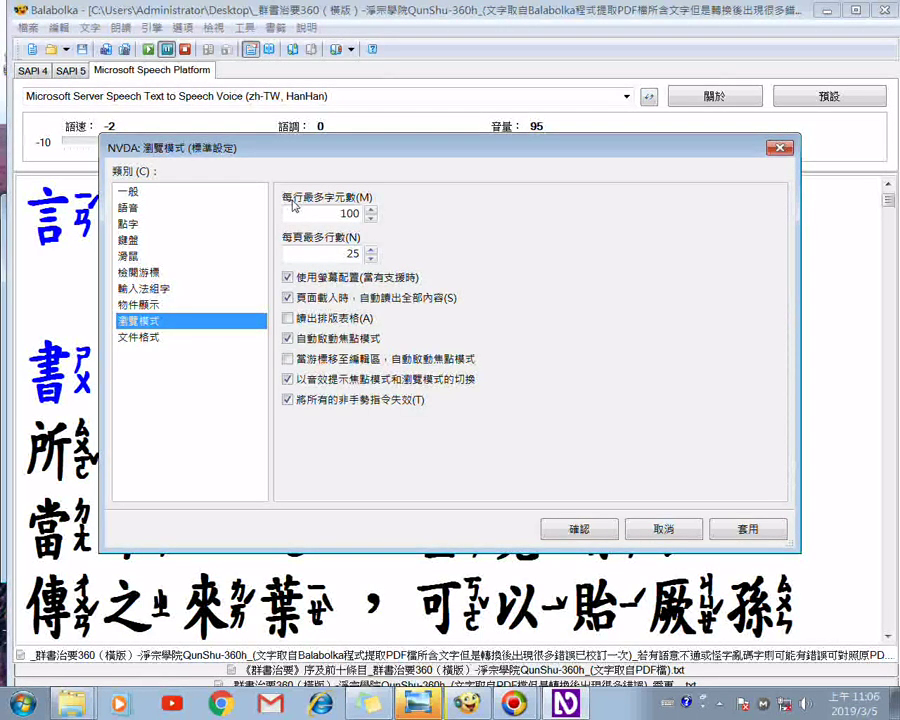
left_click(342, 215)
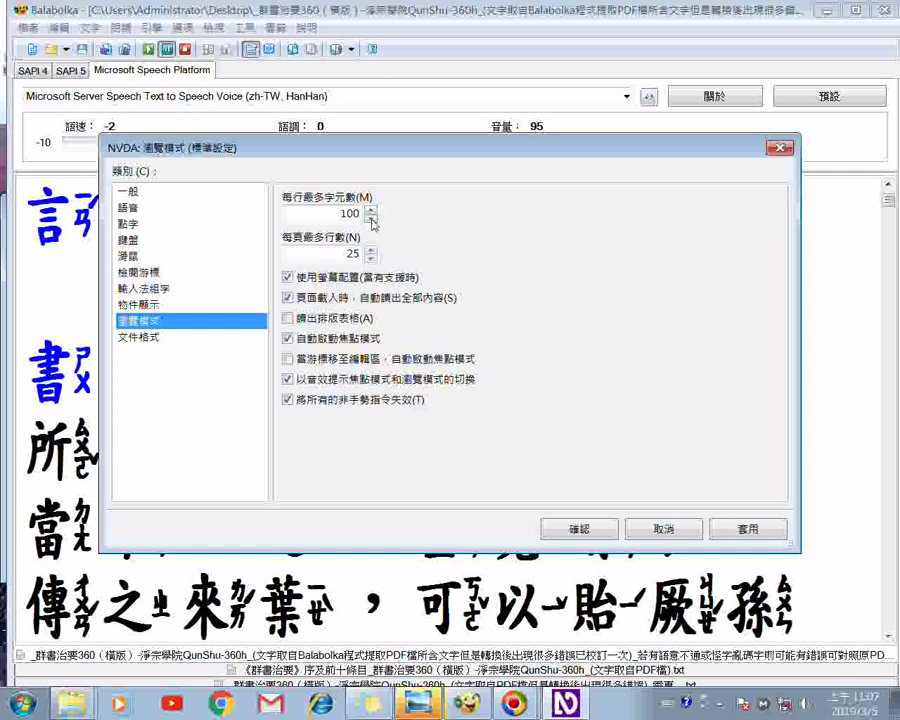
key("shift+Tab")
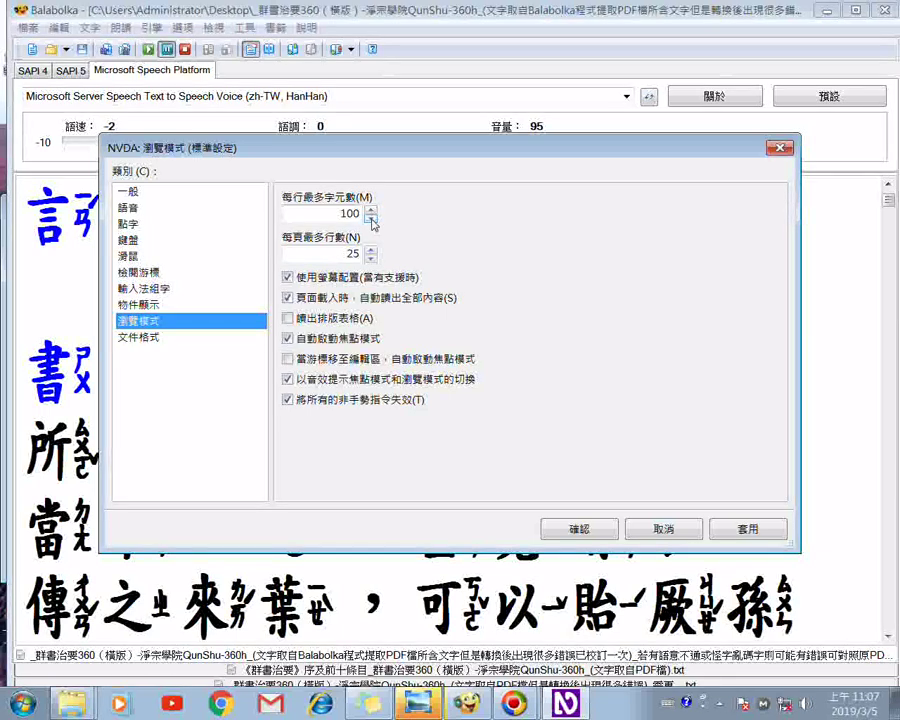
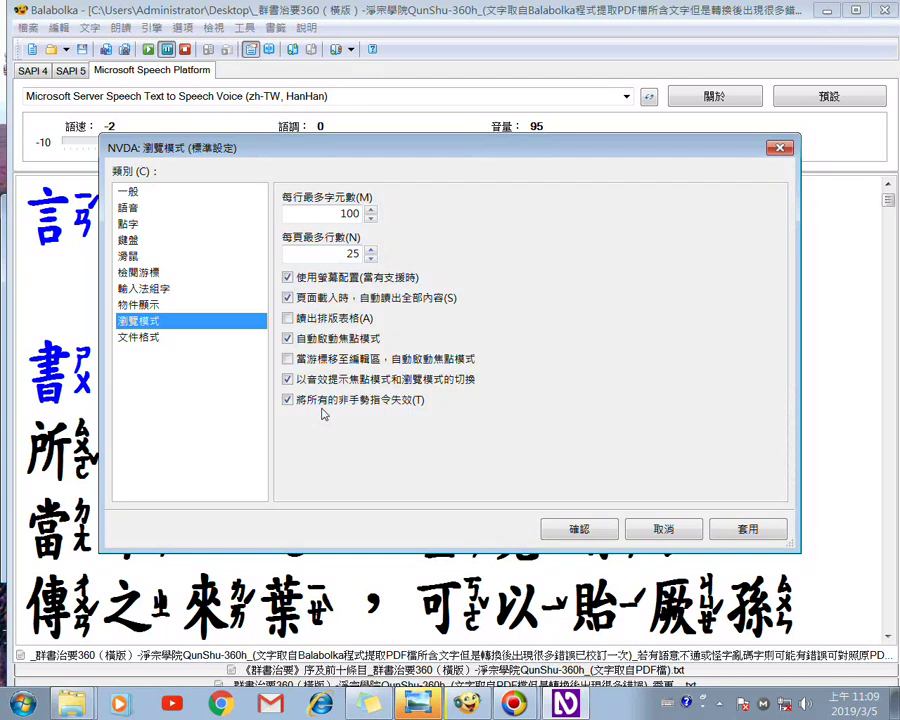
key("Tab")
Review the 文件格式 (document formatting) options and the line indentation reporting choices (讀出行縮排), keeping 關.
left_click(130, 338)
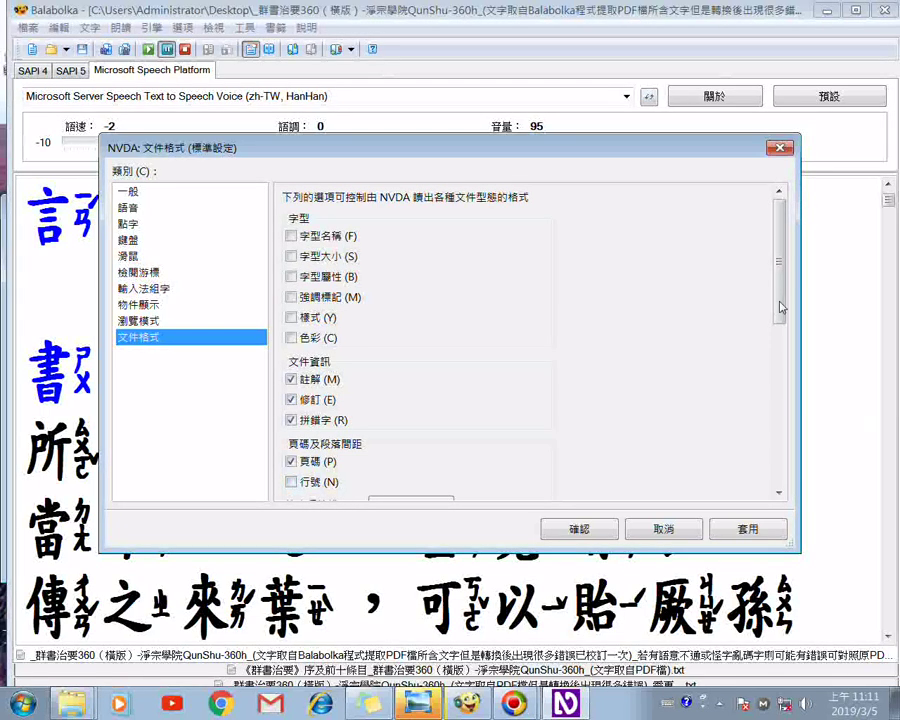
left_click_drag(781, 308, 775, 470)
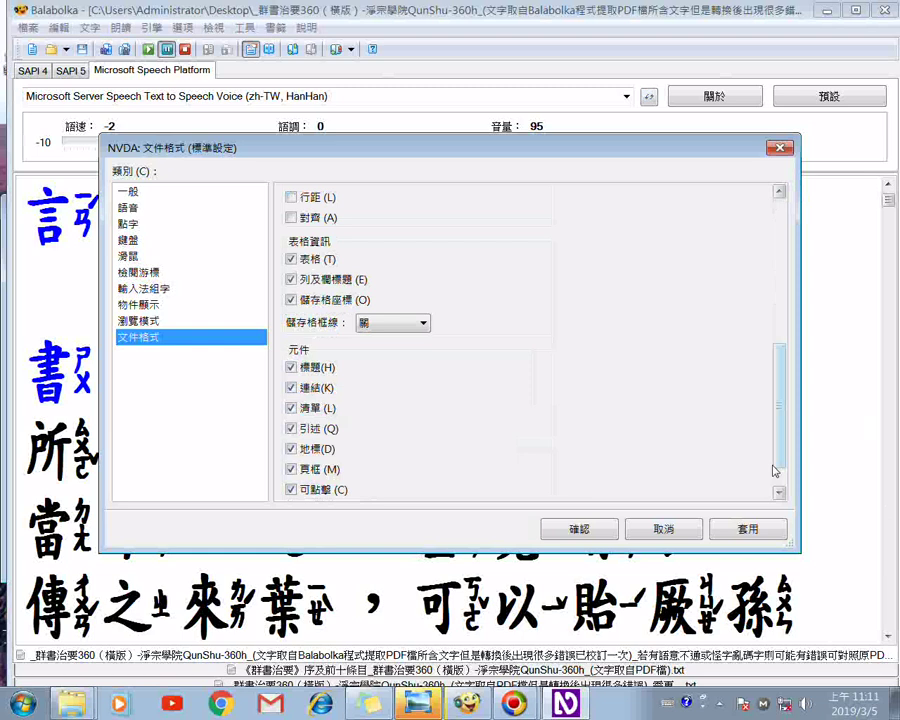
left_click_drag(775, 470, 790, 450)
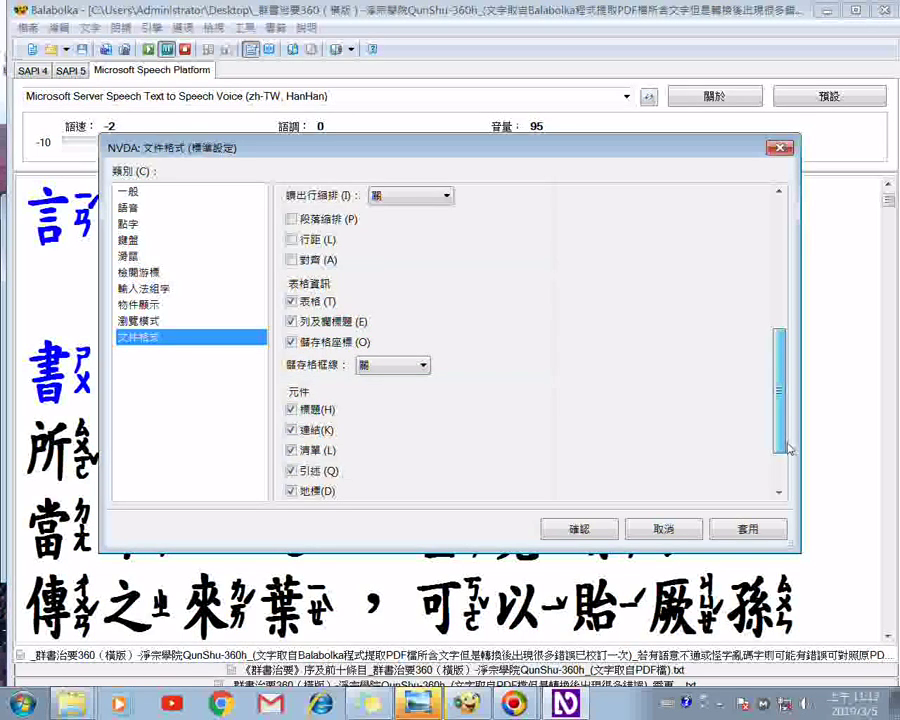
scroll(790, 450, "down", 1)
scroll(788, 450, "up", 3)
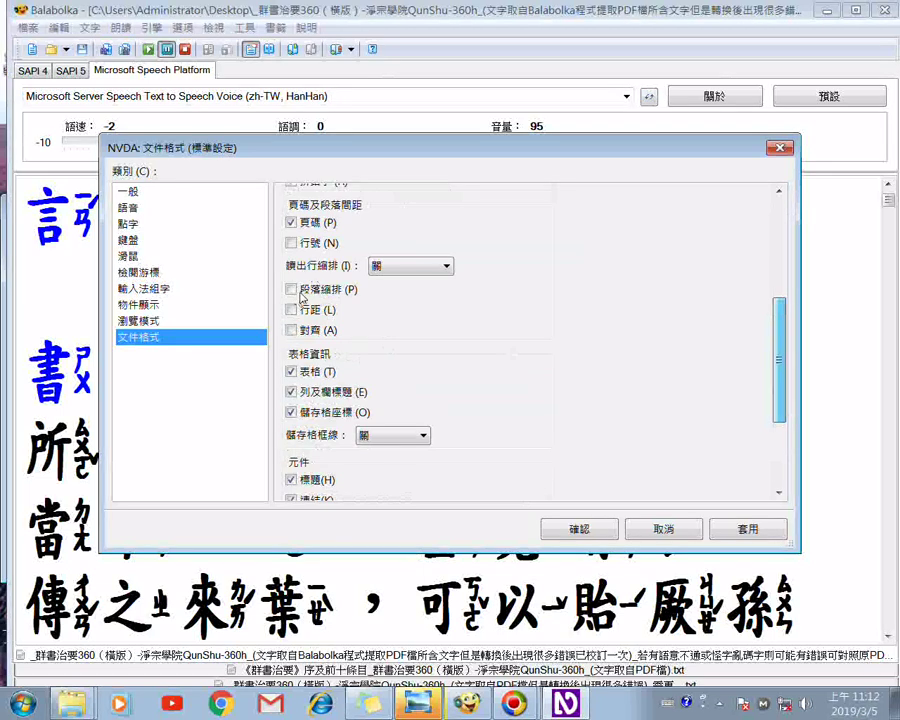
scroll(312, 285, "up", 1)
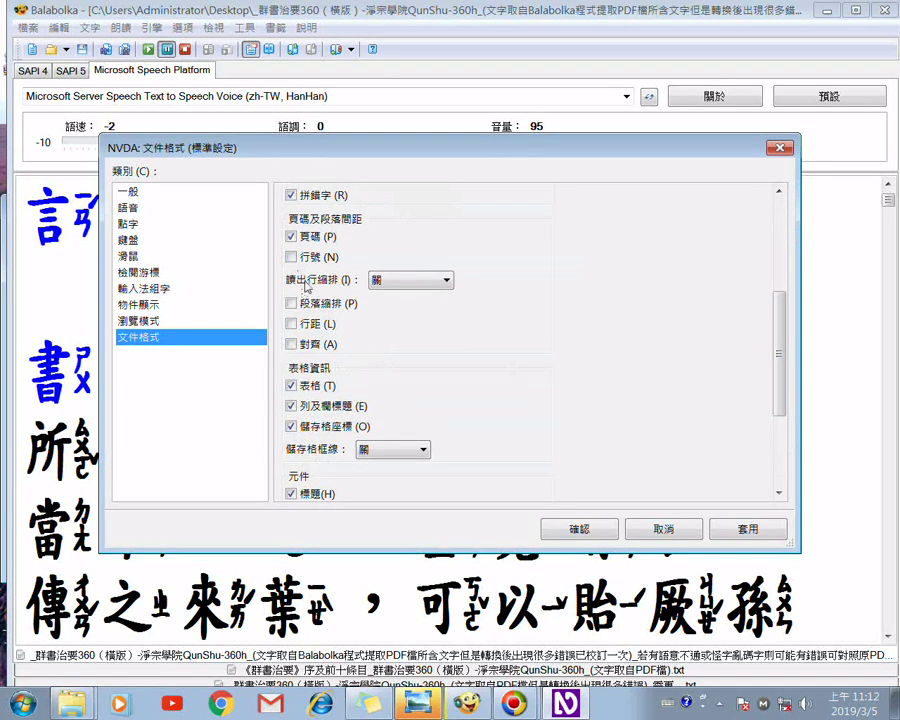
left_click(449, 284)
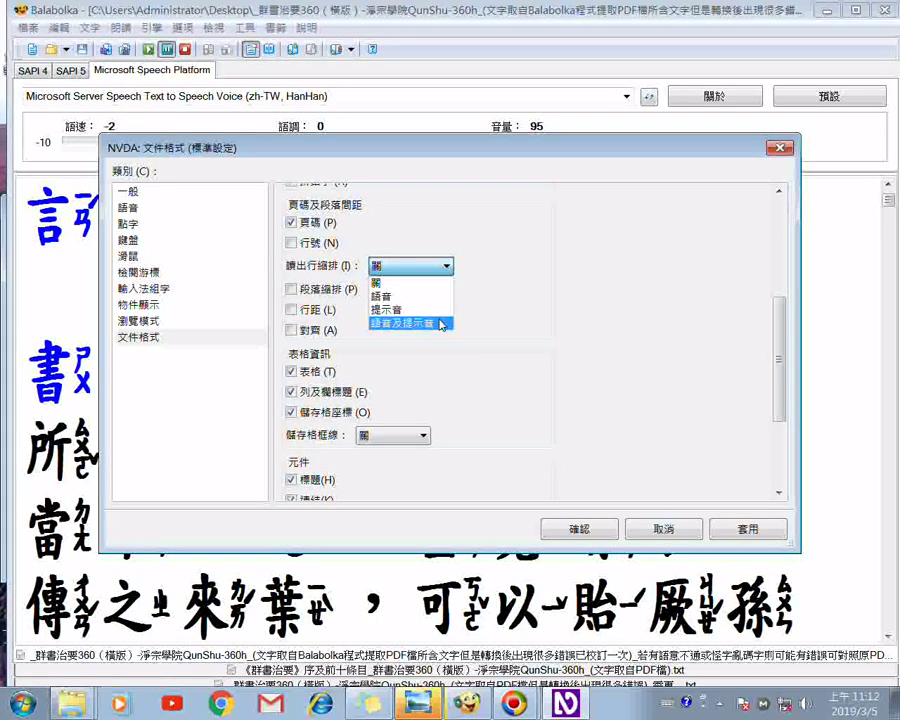
left_click(490, 274)
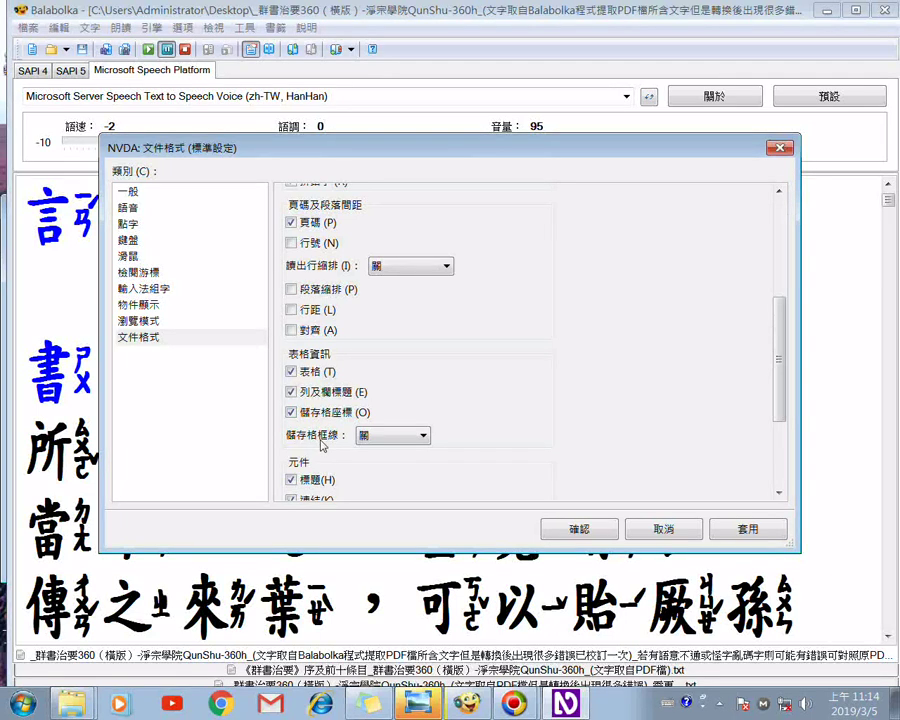
Review the cell border reporting choices (儲存格框線) in the document formatting options, keeping 關.
key("Tab")
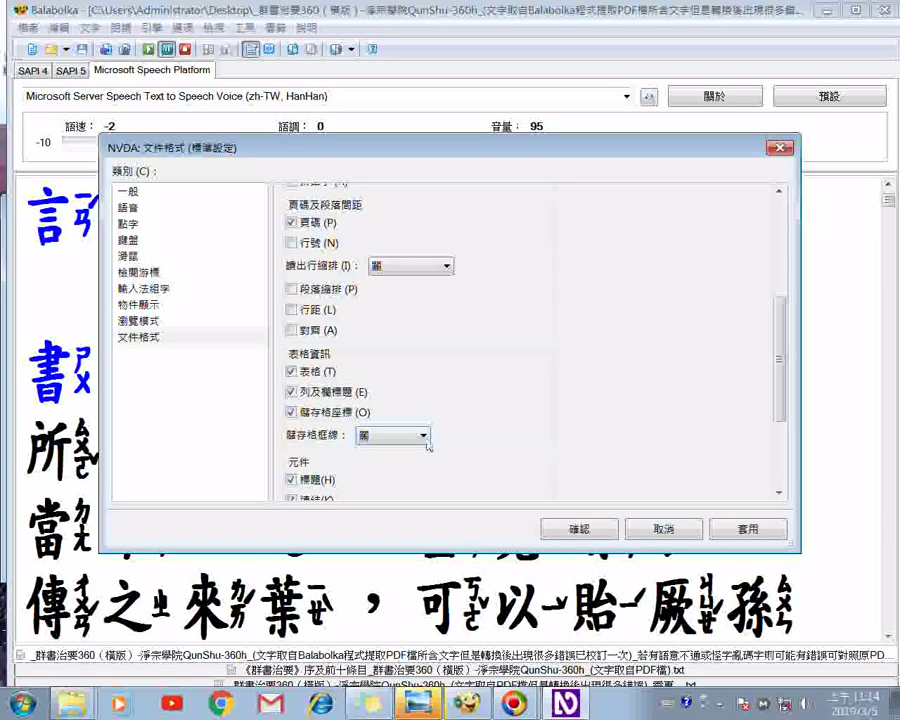
left_click(424, 437)
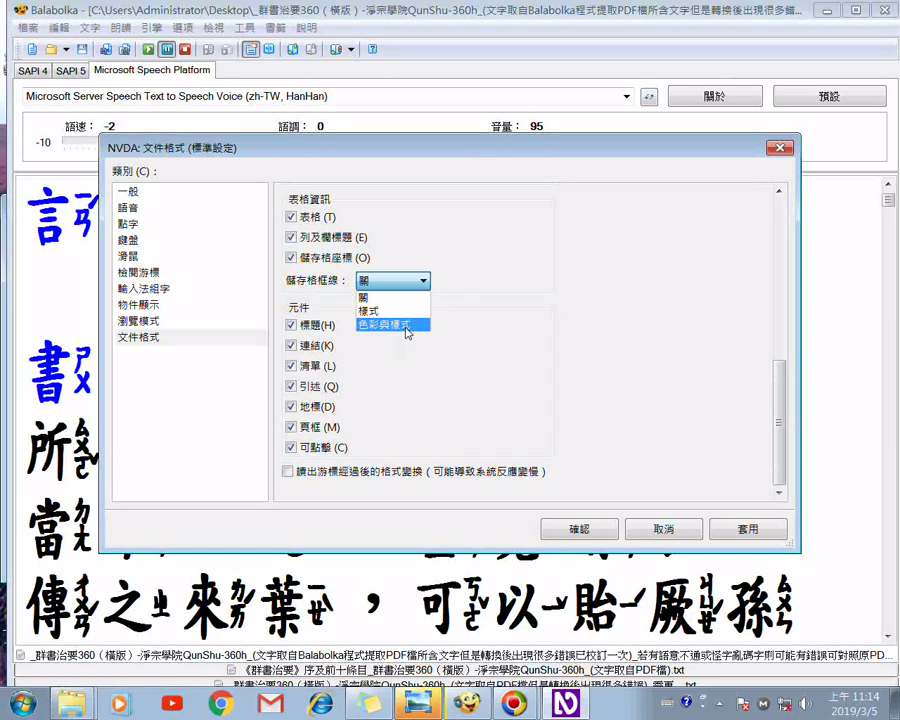
left_click(405, 284)
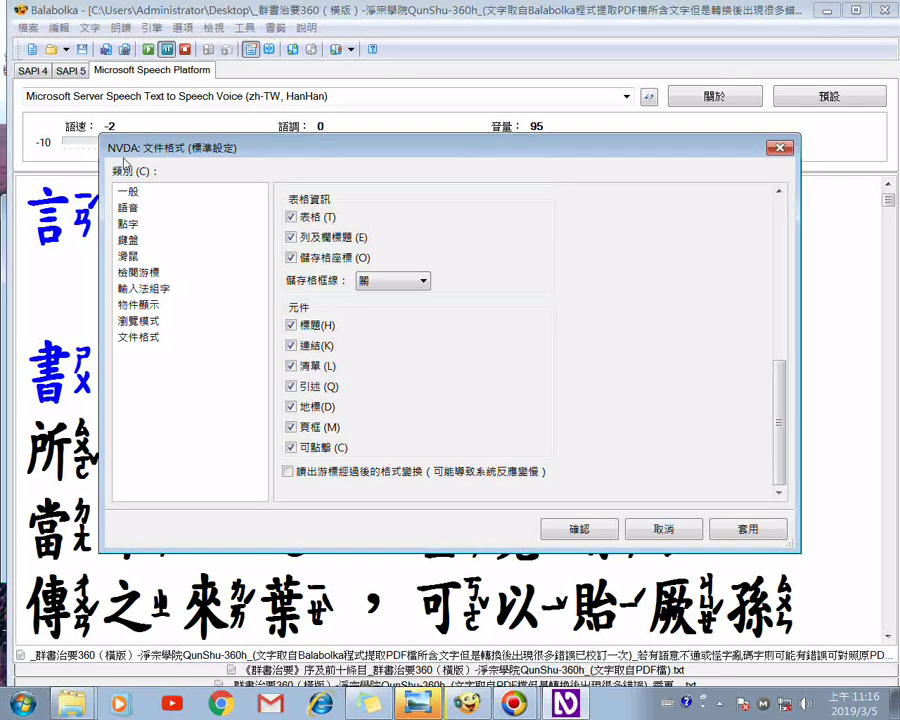
Go through every NVDA settings category once more, from 一般 to 文件格式, and accept the settings.
left_click(138, 194)
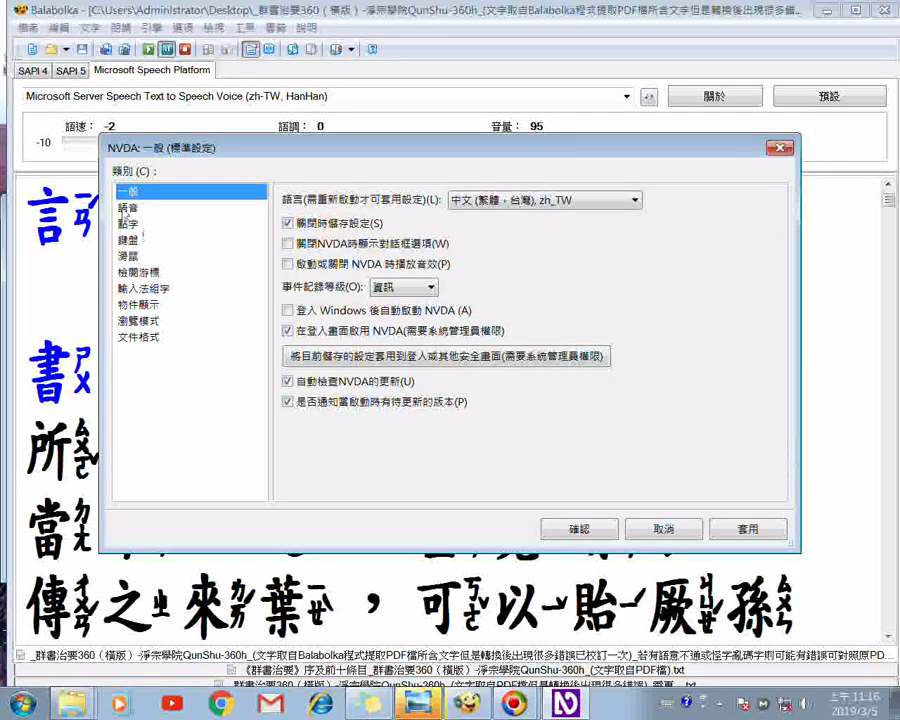
left_click(126, 208)
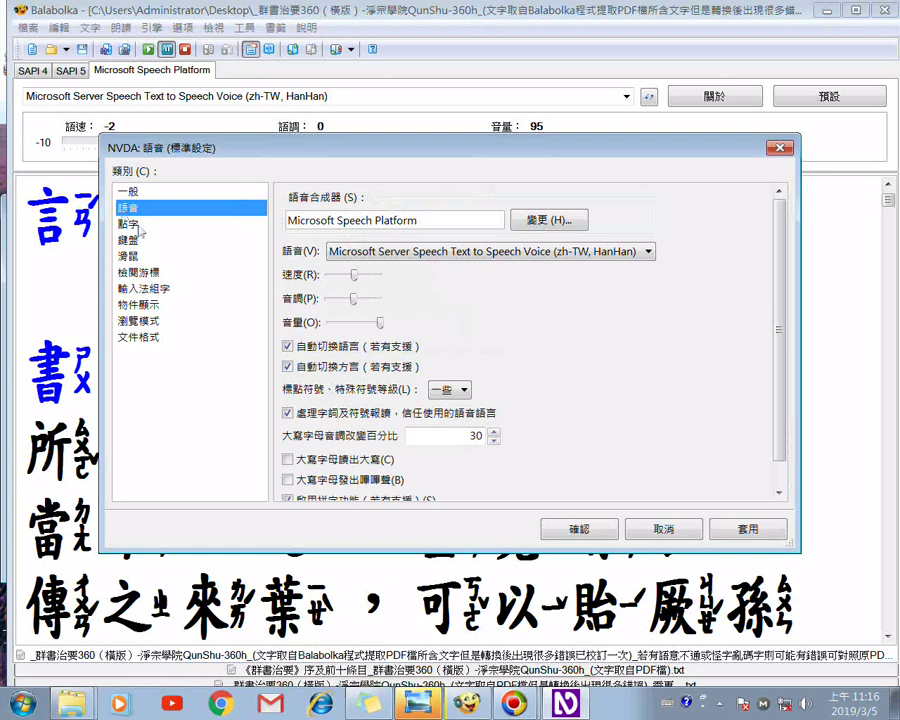
left_click(128, 224)
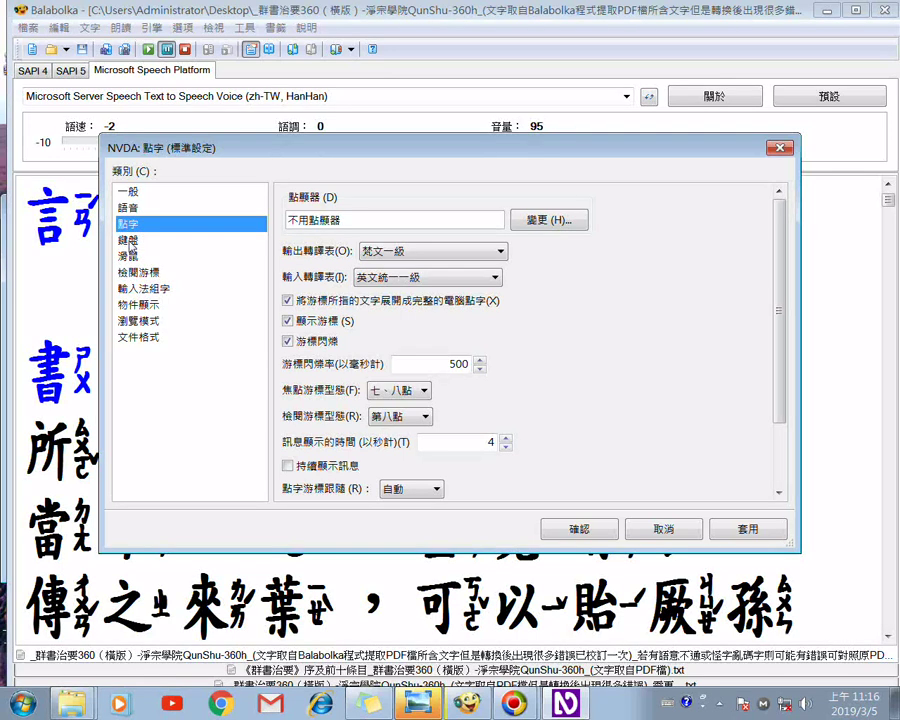
left_click(128, 241)
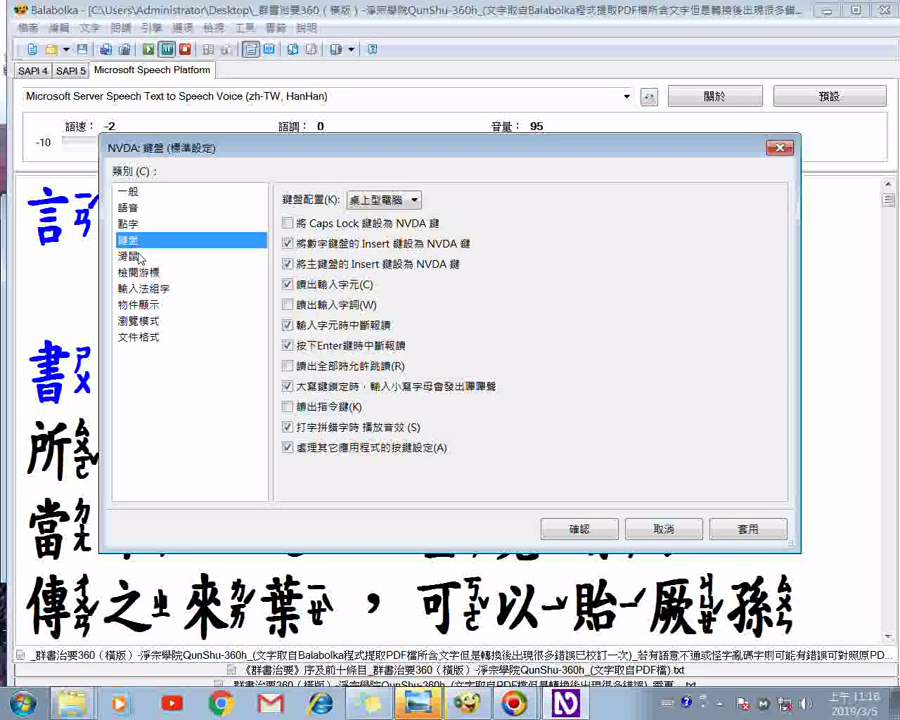
left_click(135, 257)
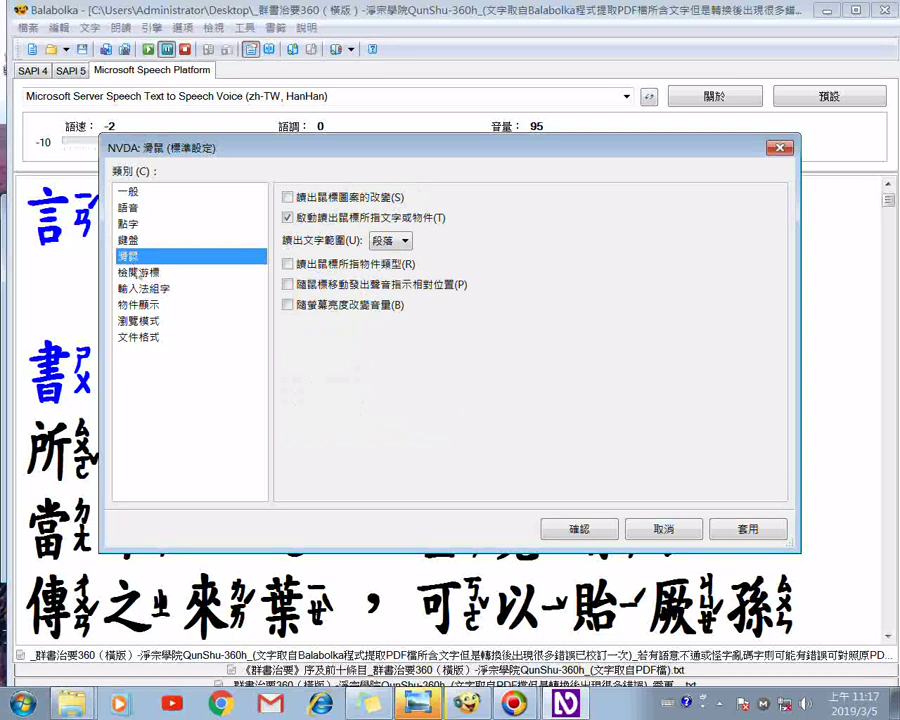
left_click(138, 273)
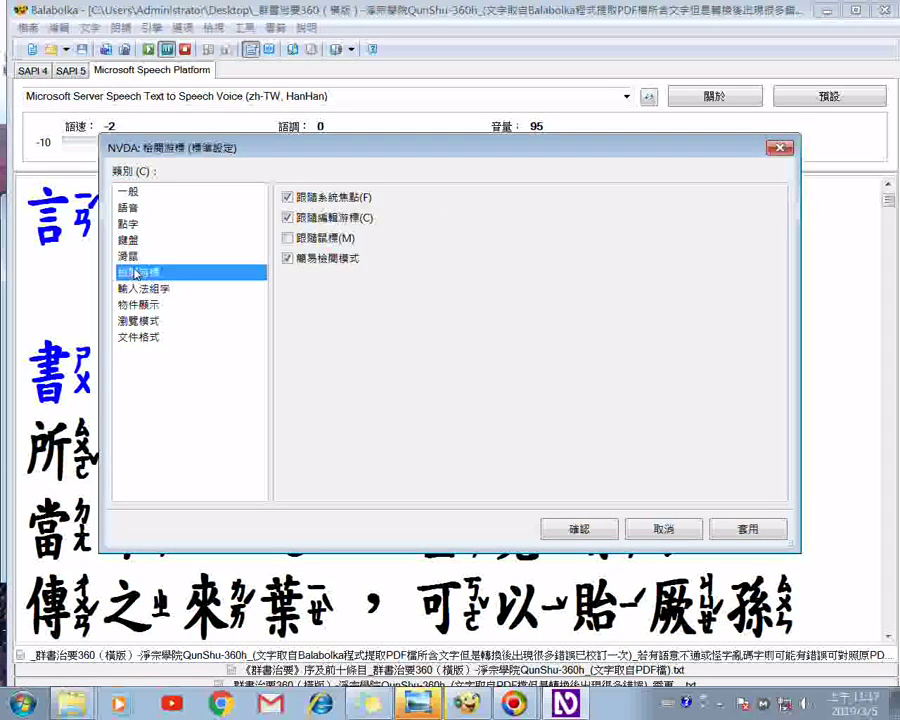
left_click(141, 289)
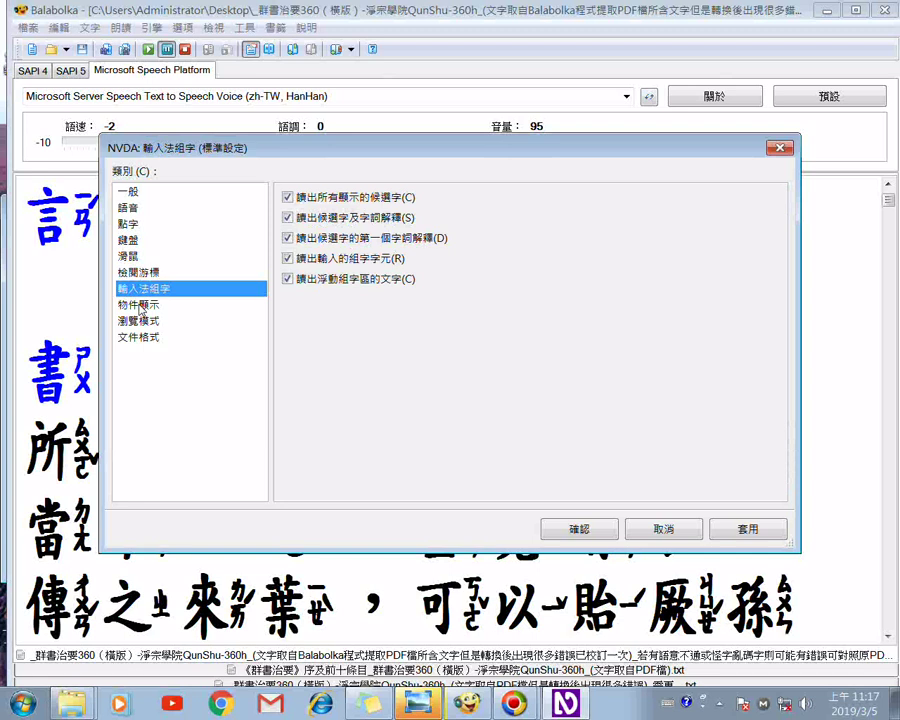
left_click(141, 307)
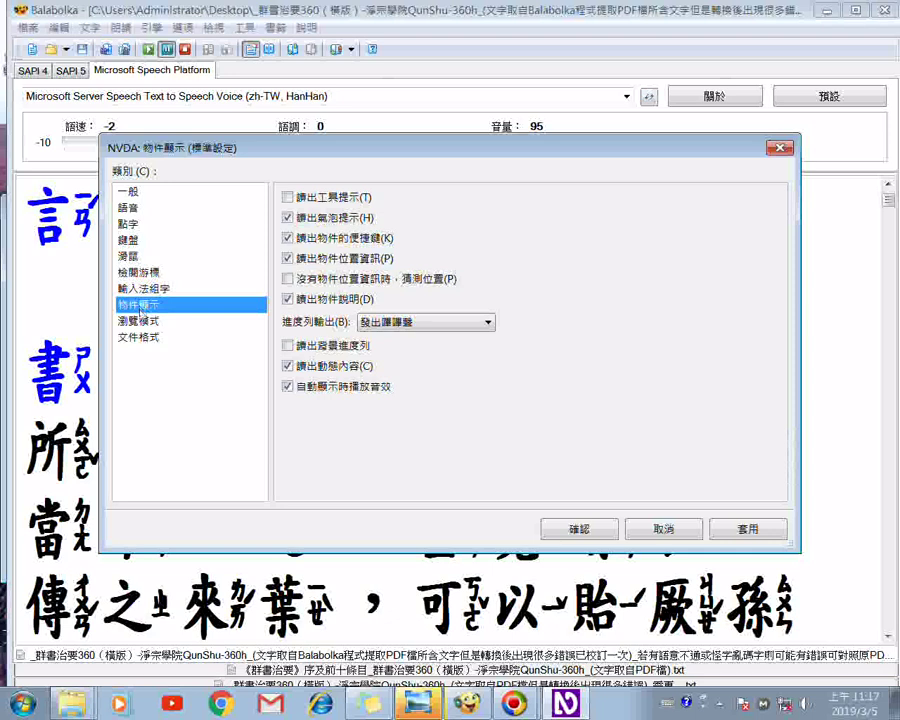
left_click(144, 322)
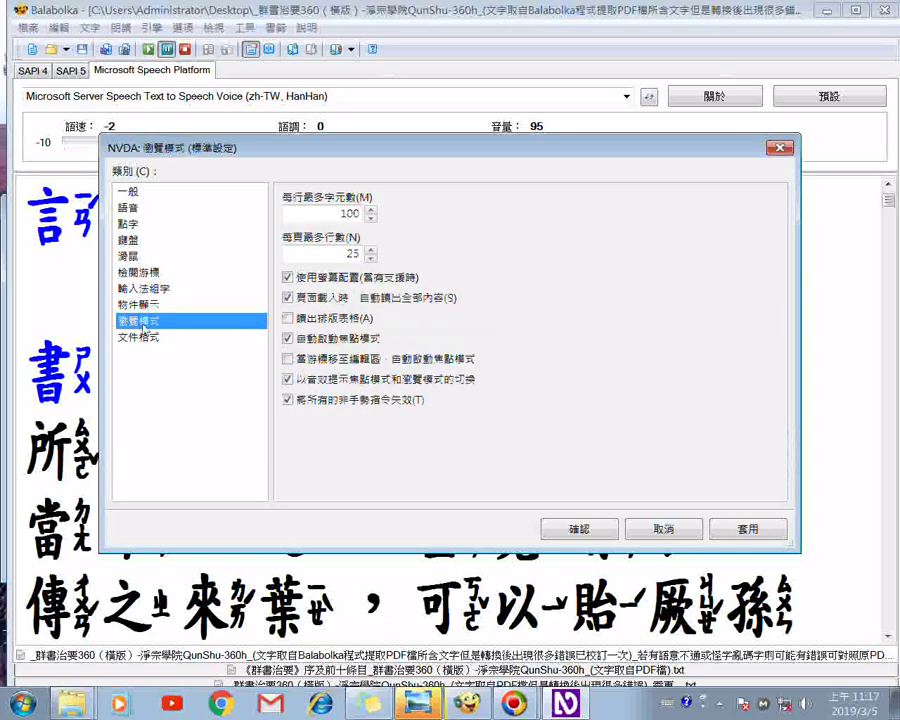
left_click(144, 338)
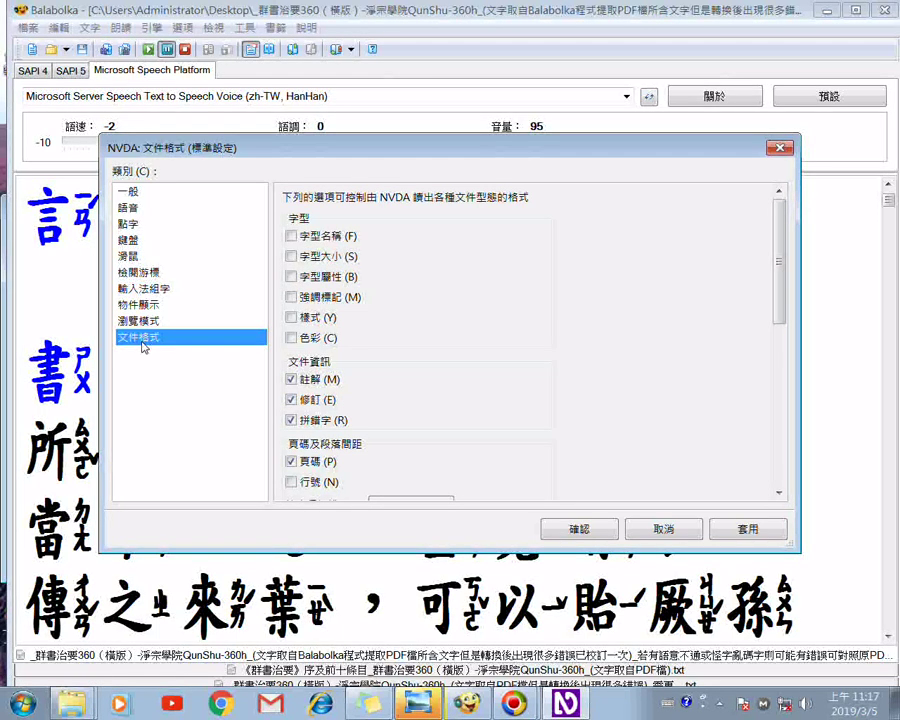
left_click(568, 530)
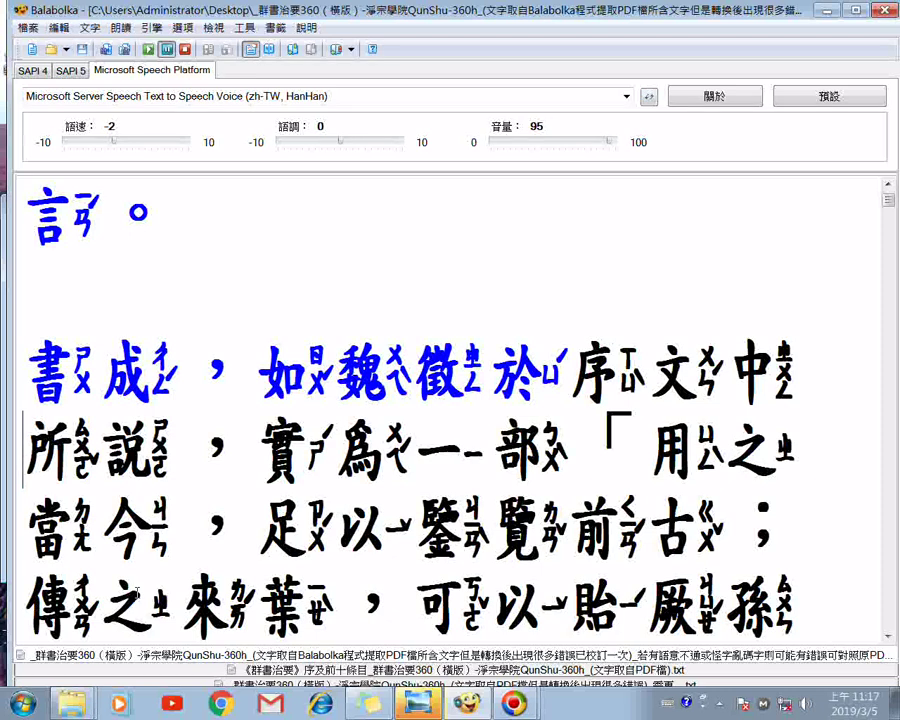
Open NVDA's voice-specific speech dictionary (特定語音字庫) from the preferences.
left_click(719, 708)
right_click(703, 632)
mouse_move(760, 459)
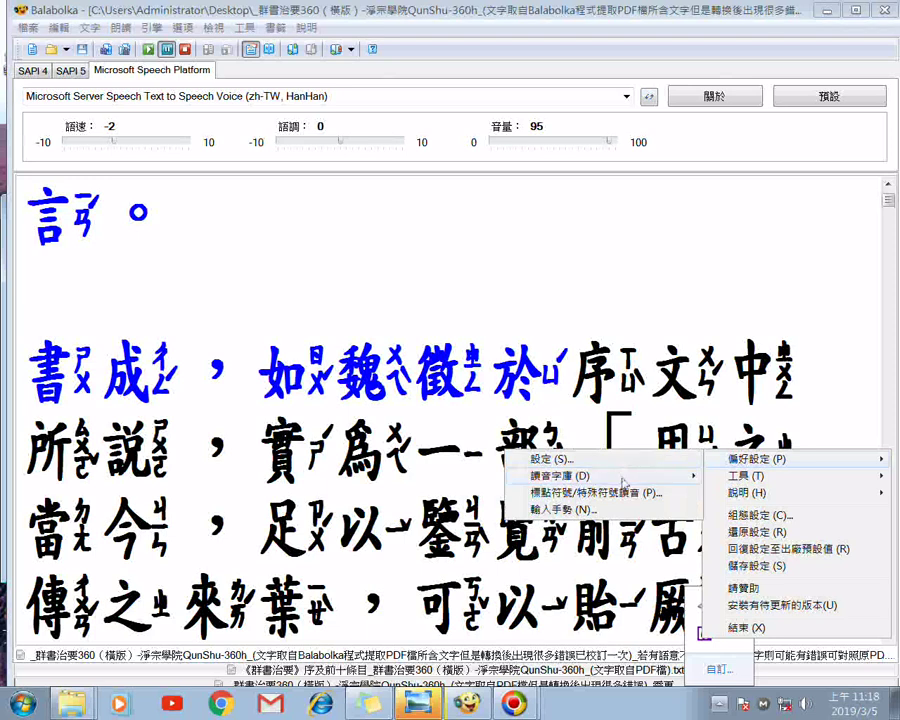
mouse_move(624, 483)
mouse_move(575, 478)
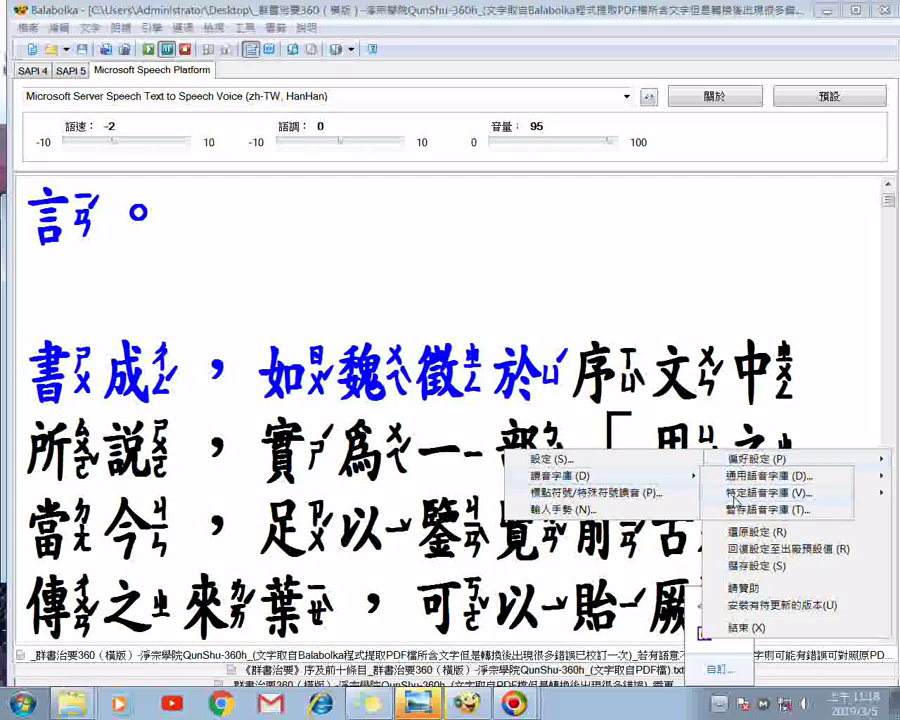
left_click(737, 493)
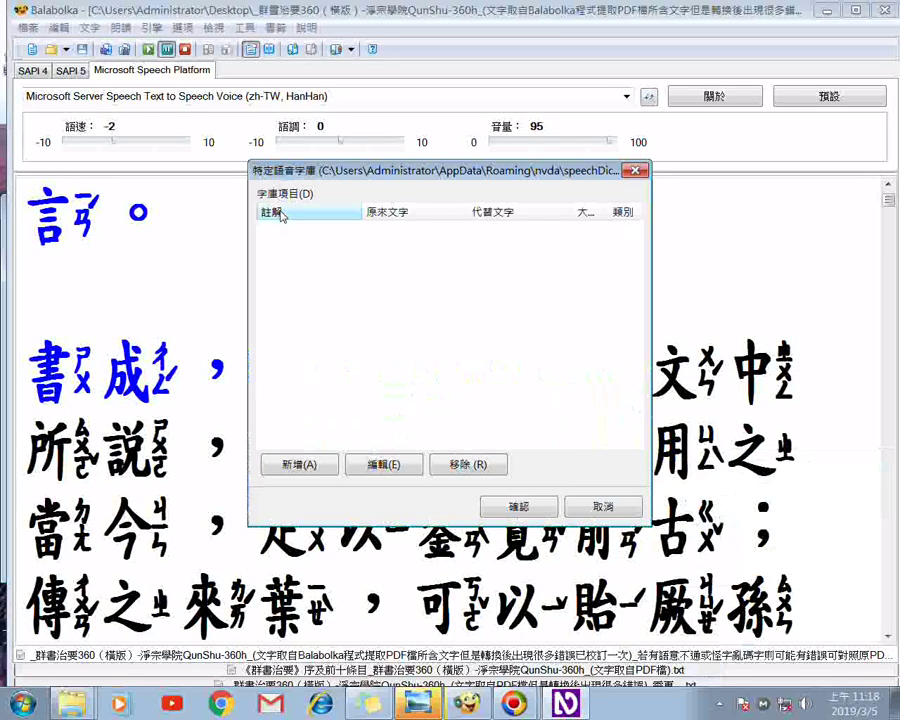
Try to add a blank entry to the voice-specific dictionary, cancel the new entry and close the dictionary.
left_click(300, 465)
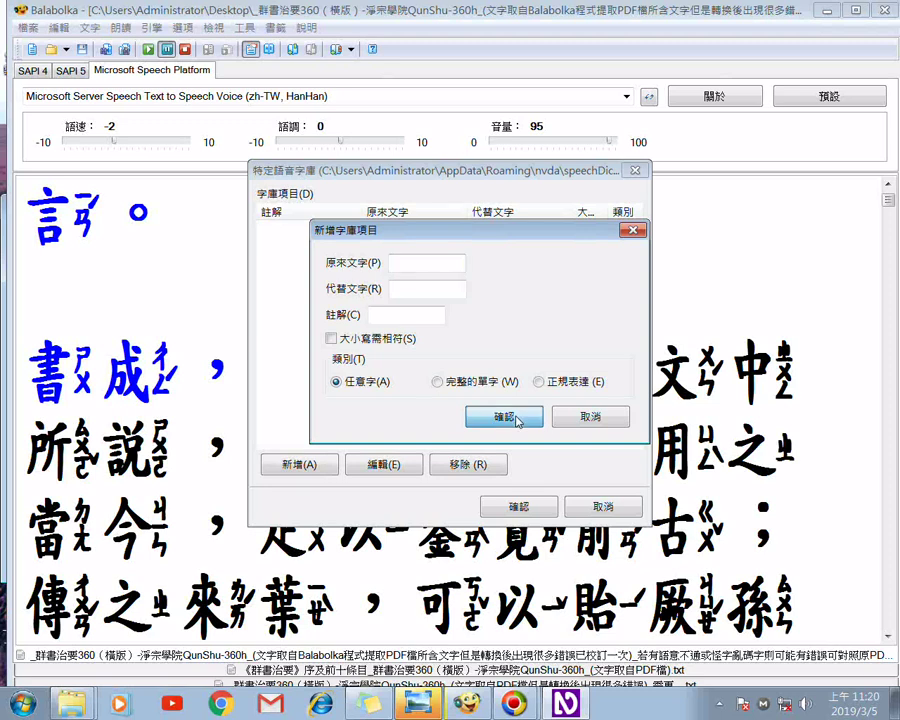
left_click(517, 418)
left_click(514, 336)
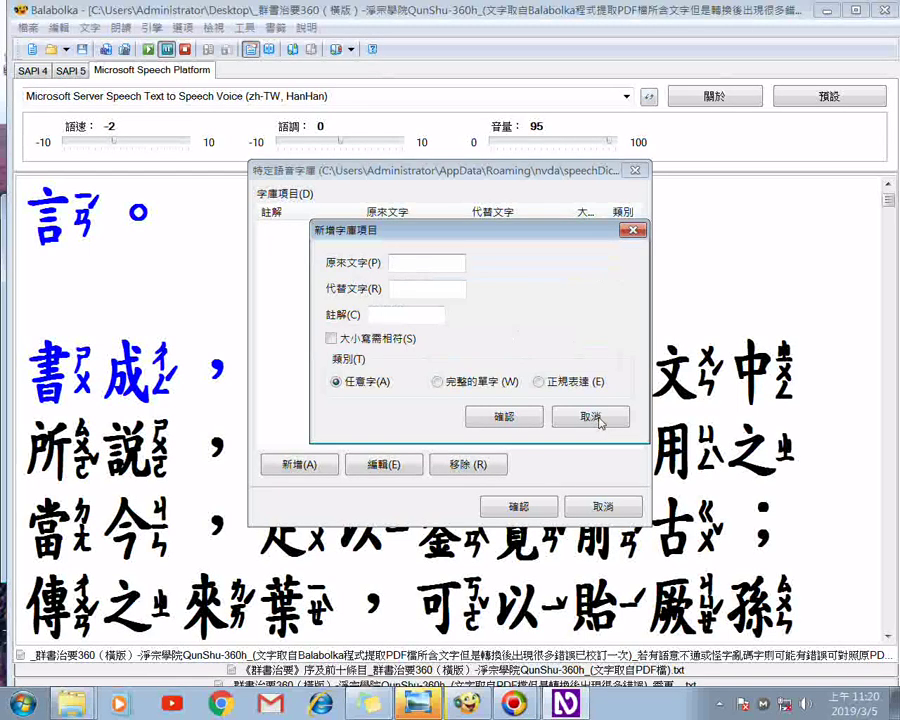
left_click(599, 419)
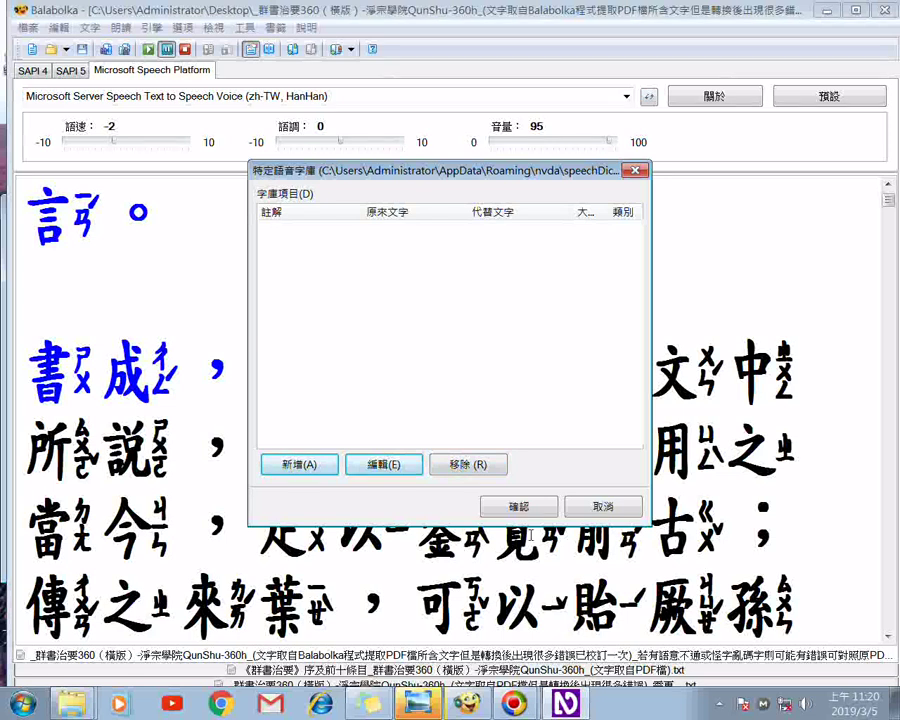
left_click(519, 507)
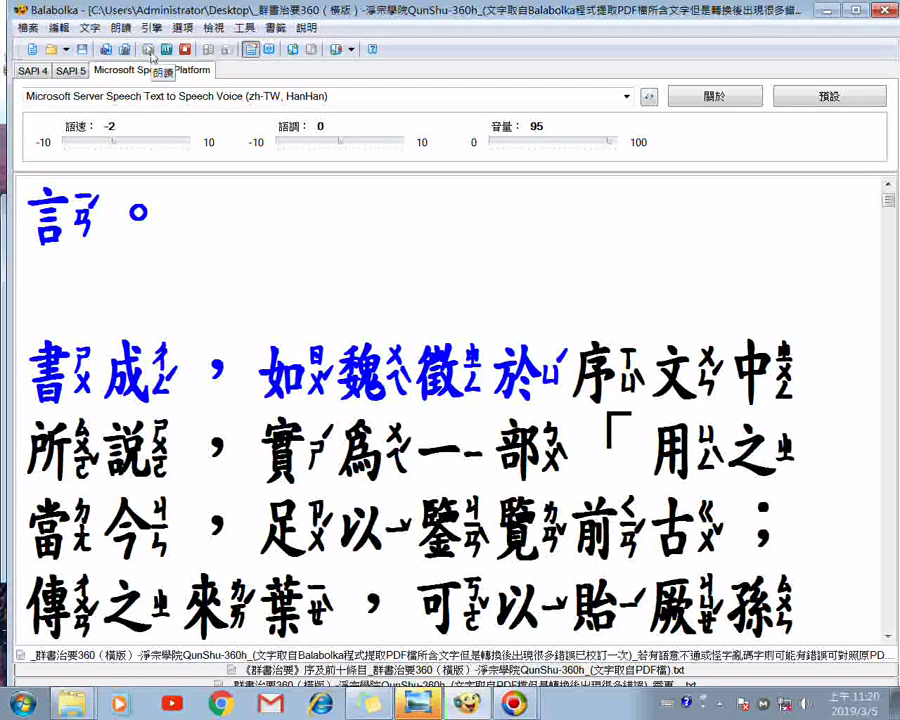
Switch to Balabolka and resume reading the document aloud, pausing at the heading 五 before 《群書治要360》序.
left_click(150, 52)
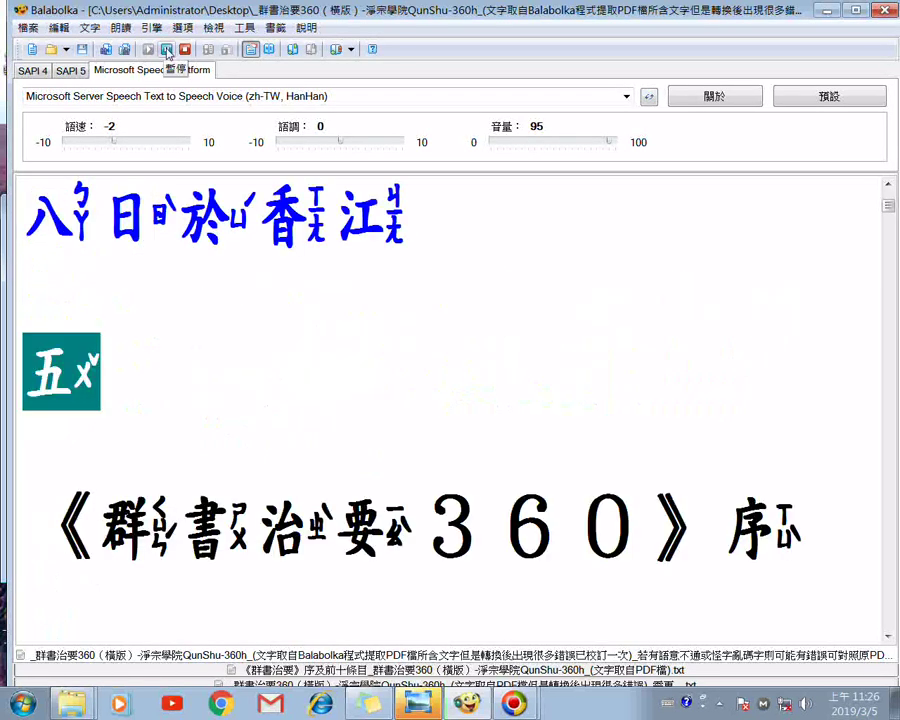
left_click(167, 50)
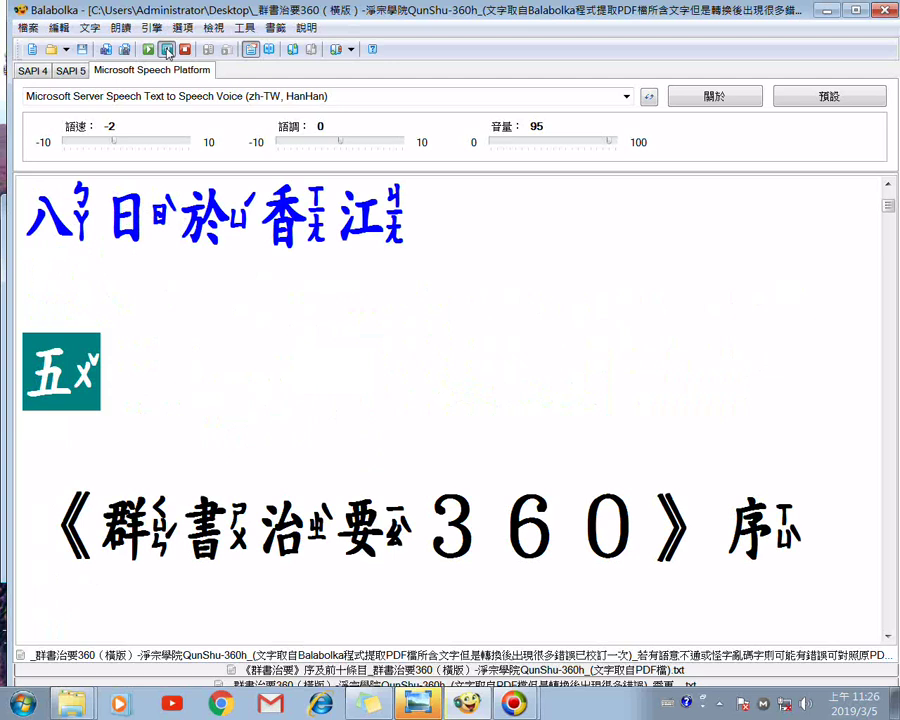
Reopen the NVDA settings and go through the 語音 category to the 點字 (braille) category.
left_click(666, 703)
mouse_move(709, 458)
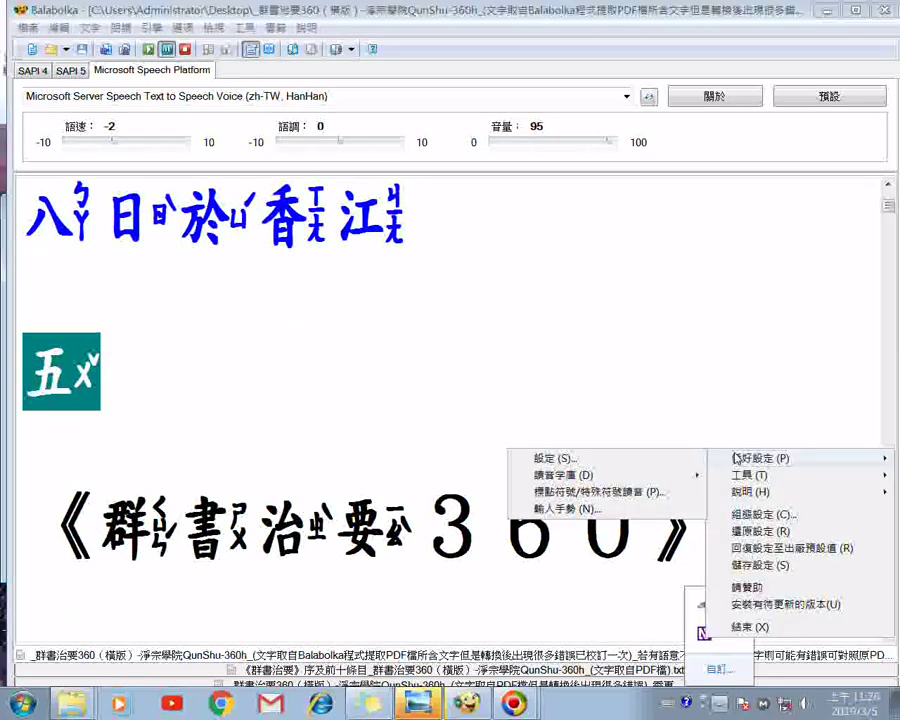
left_click(547, 460)
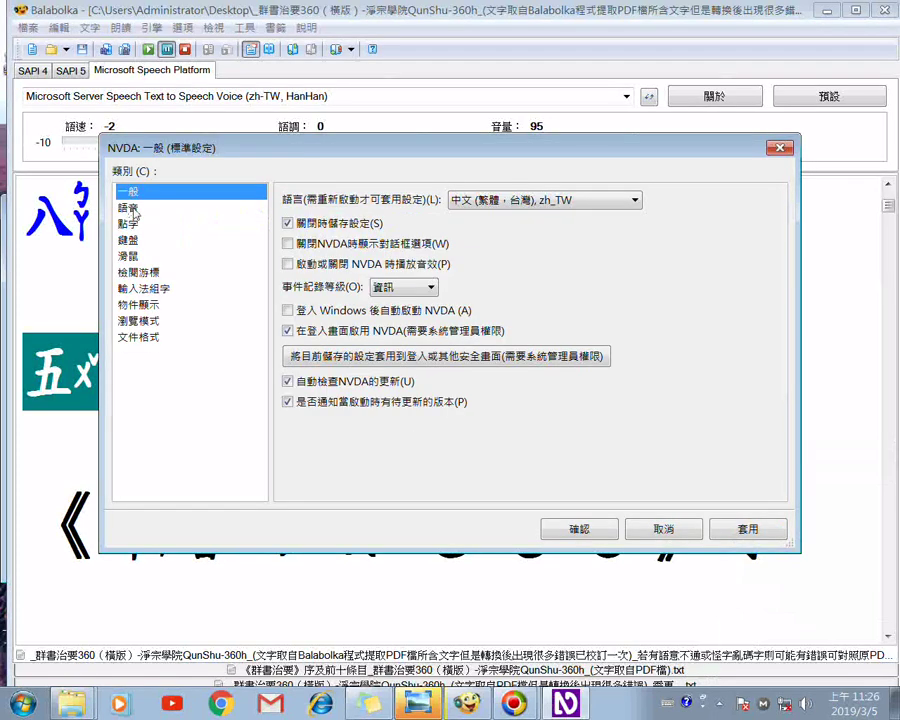
left_click(134, 213)
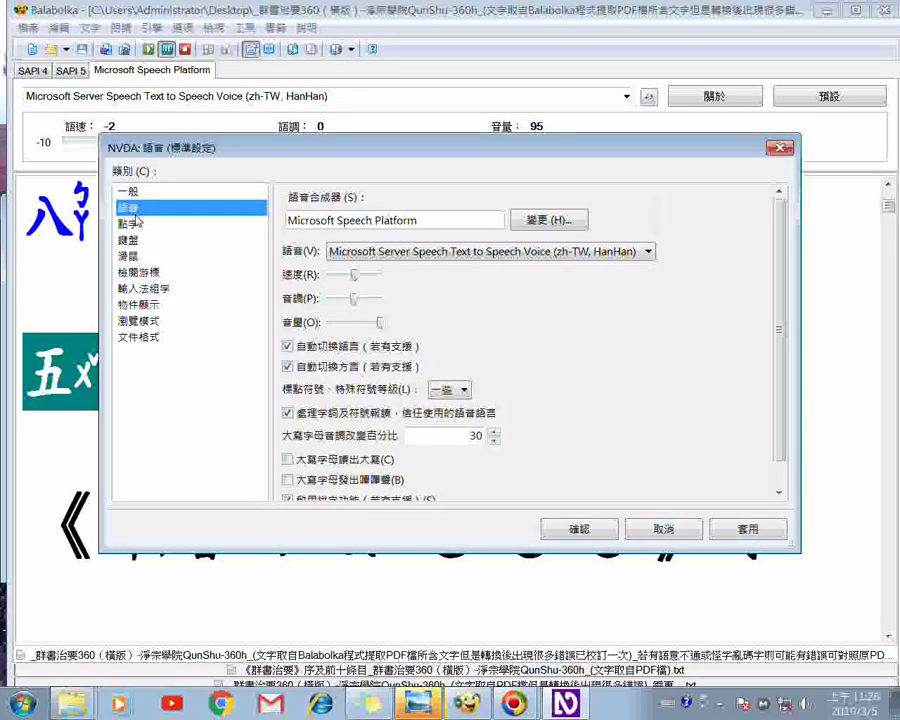
left_click(136, 223)
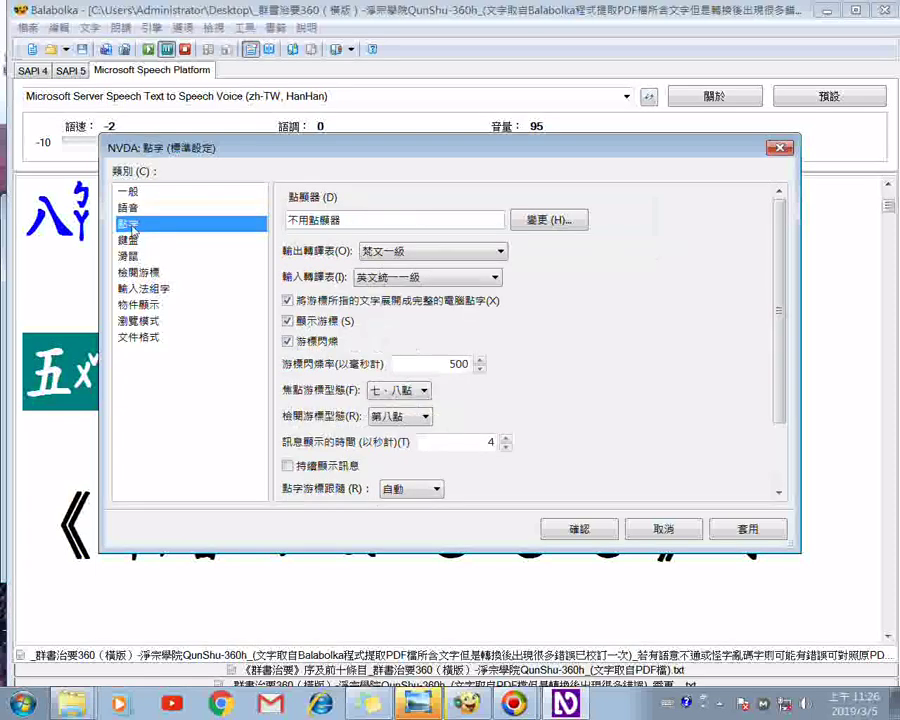
Go through the braille output table options and choose 英文統一二級 as the output table (輸出轉譯表).
left_click(502, 253)
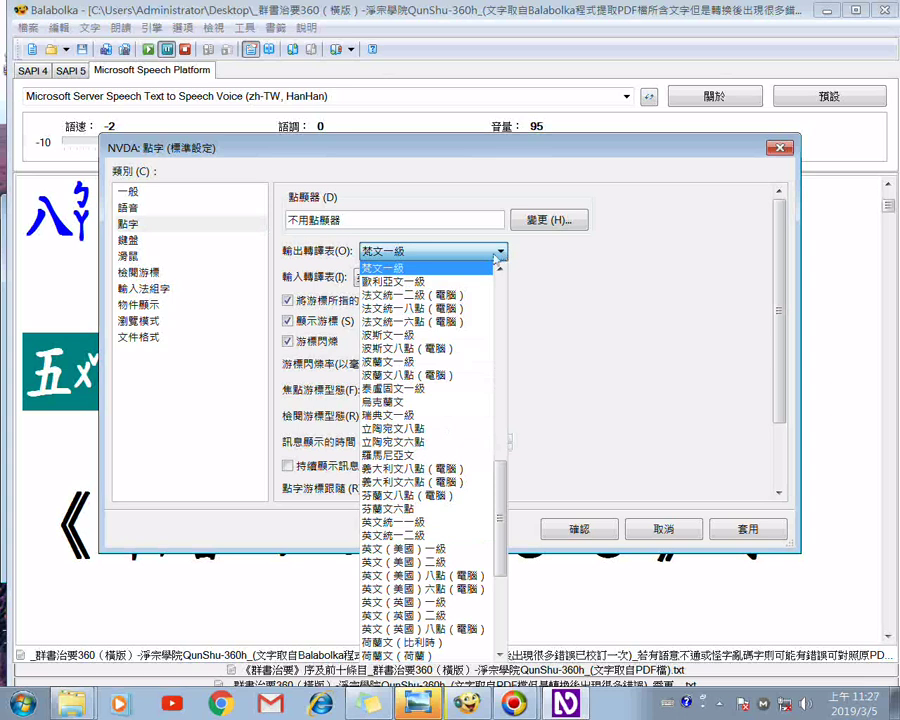
left_click(500, 284)
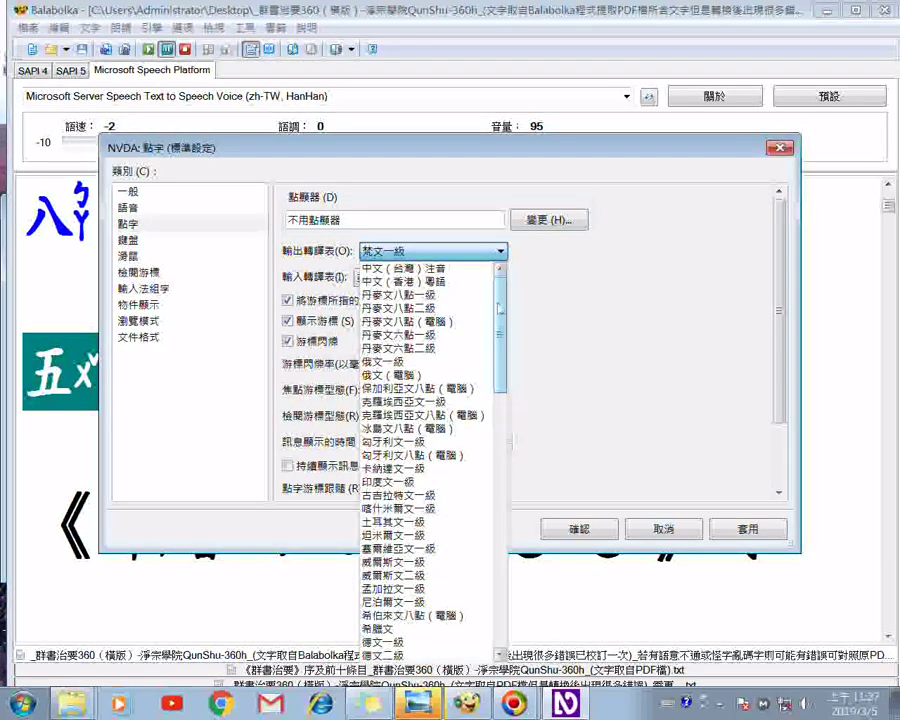
scroll(499, 307, "down", 2)
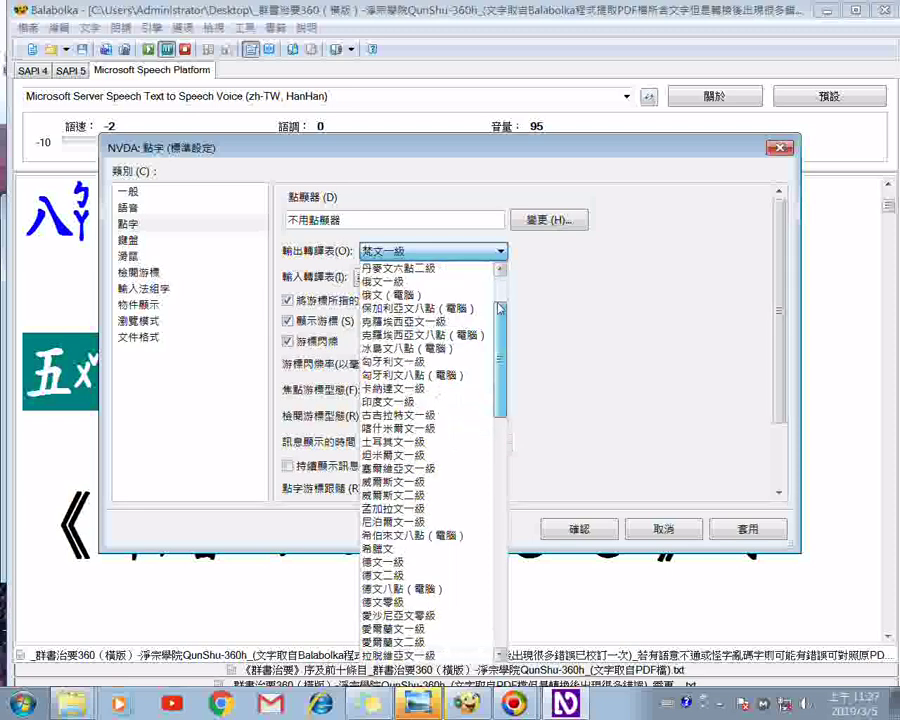
scroll(499, 307, "down", 1)
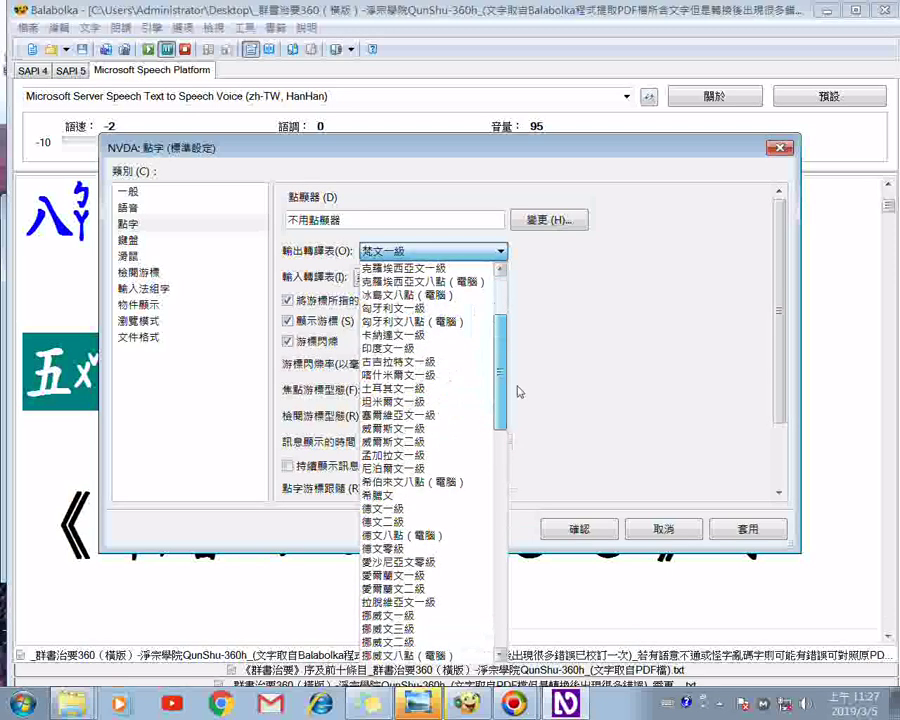
scroll(519, 391, "down", 15)
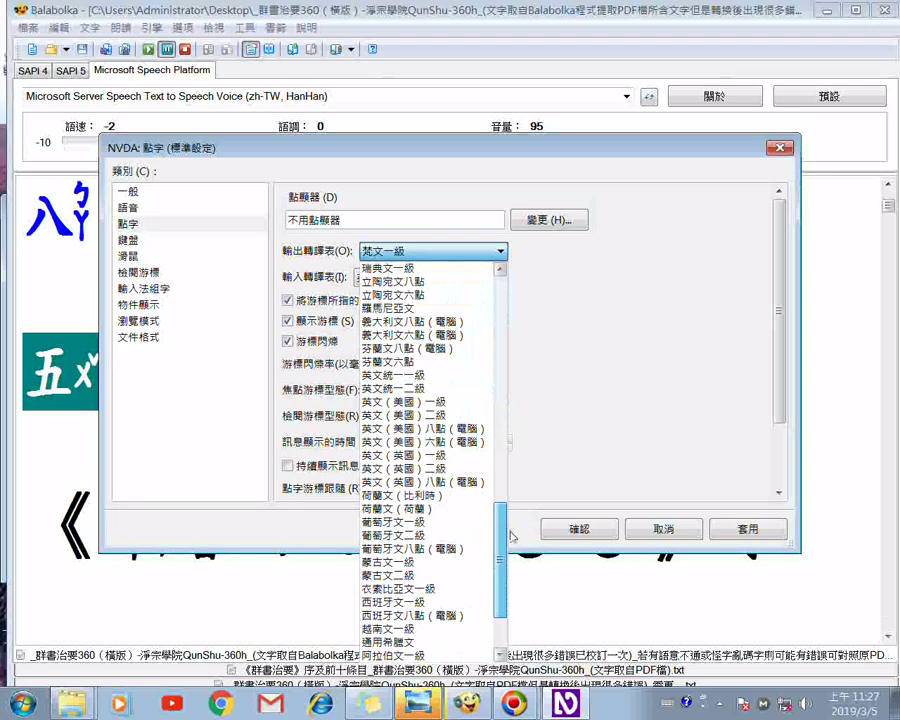
scroll(400, 300, "down", 2)
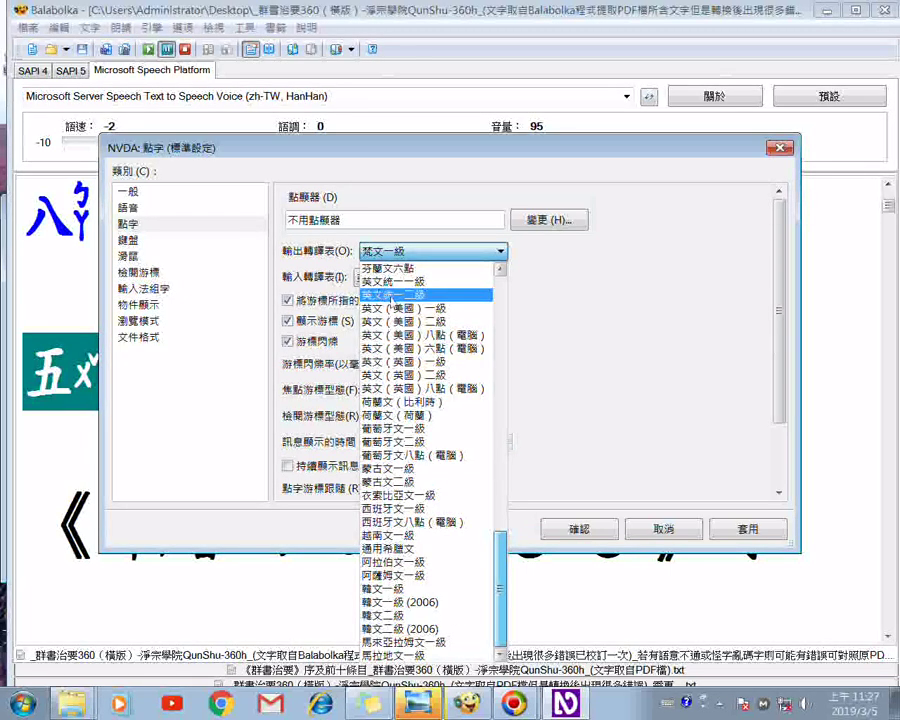
left_click(390, 296)
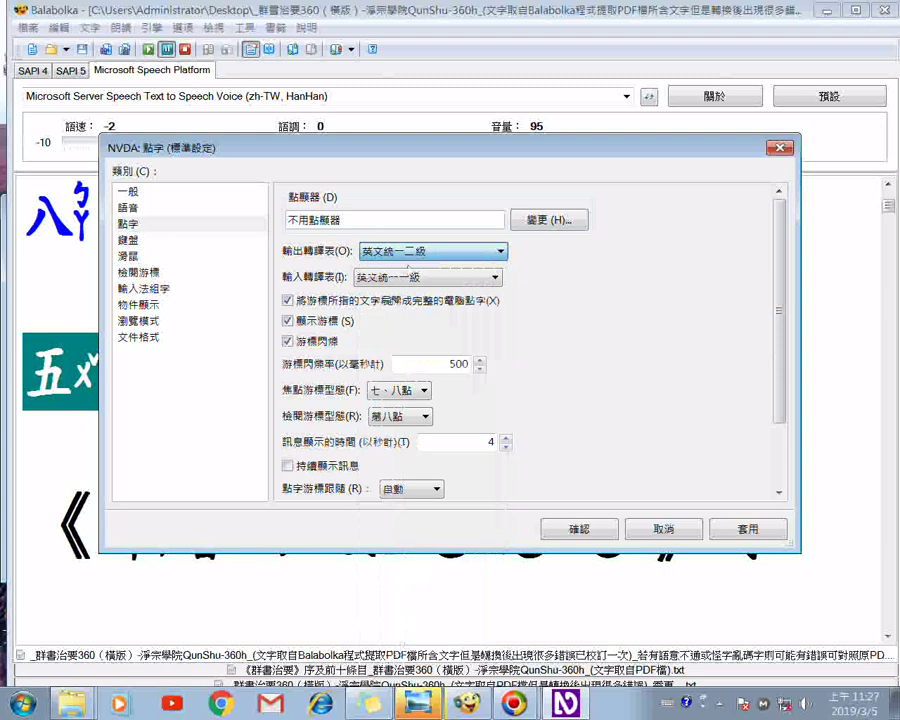
Set the braille output table to 英文統一一級 with 將游標所指的文字展開成完整的電腦點字 turned off, and apply and close the settings.
left_click(462, 255)
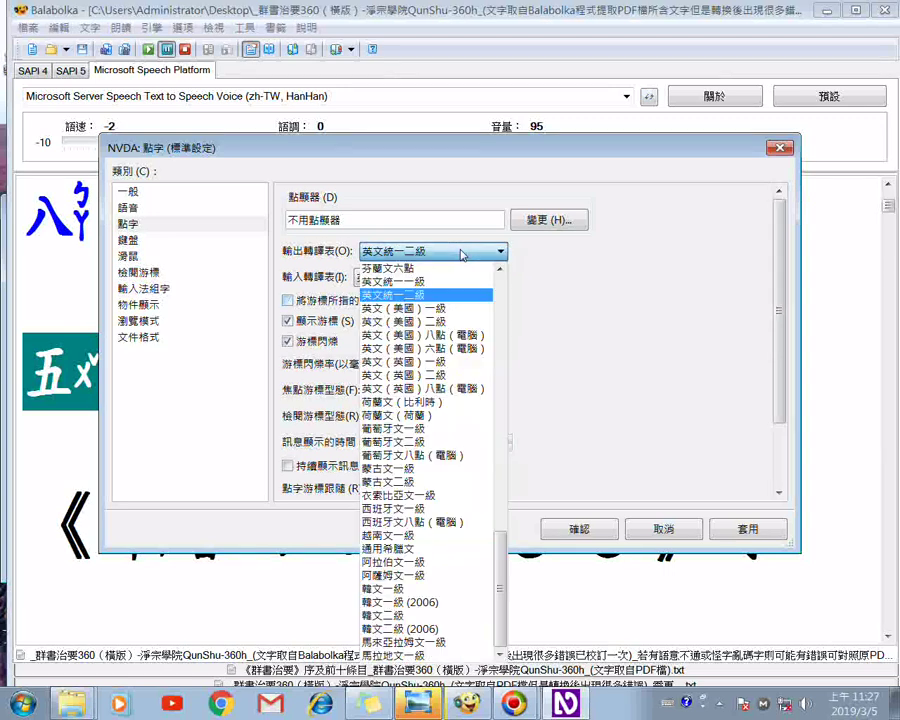
left_click(419, 284)
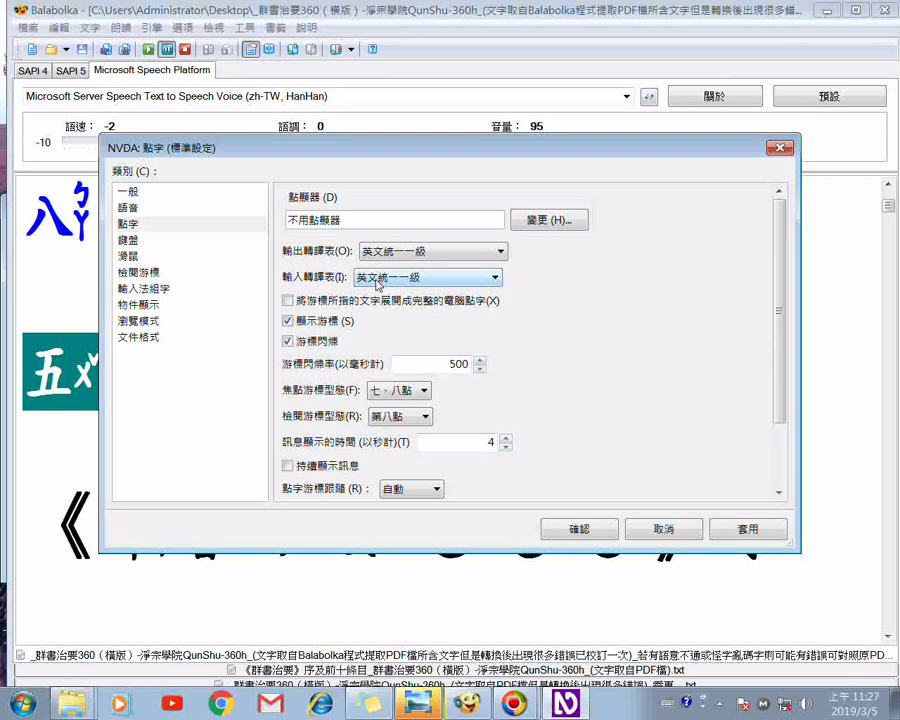
left_click(757, 535)
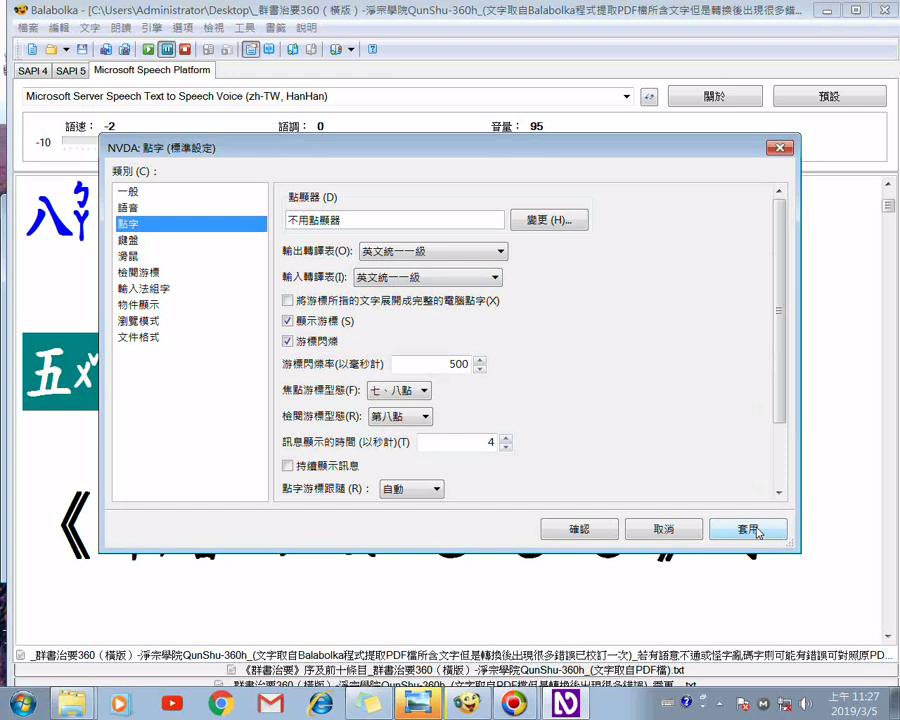
left_click(583, 538)
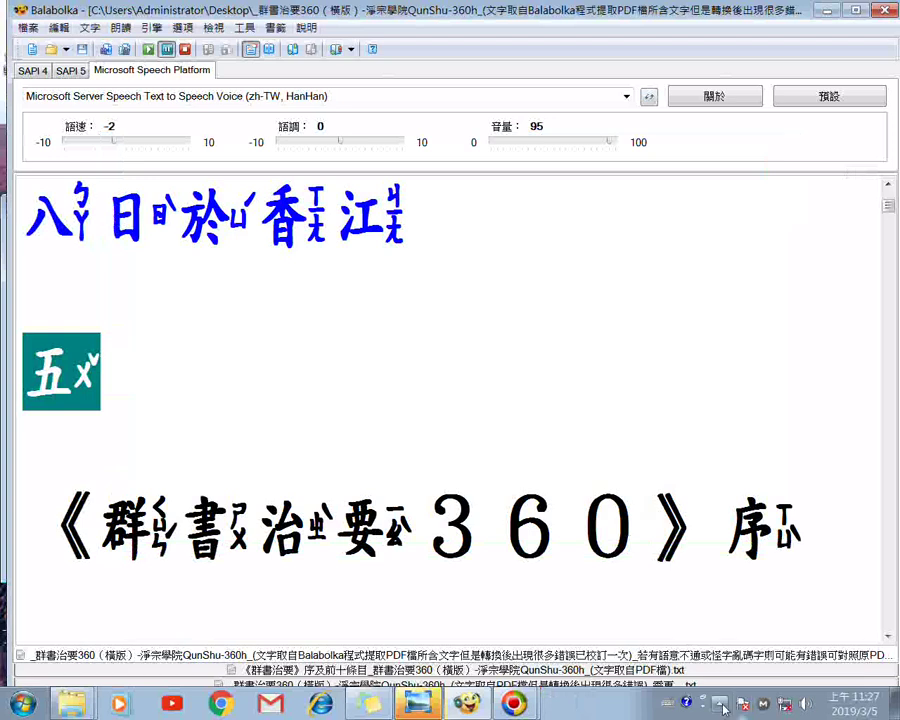
Reopen the NVDA settings and show the 語音 (speech) category.
left_click(722, 706)
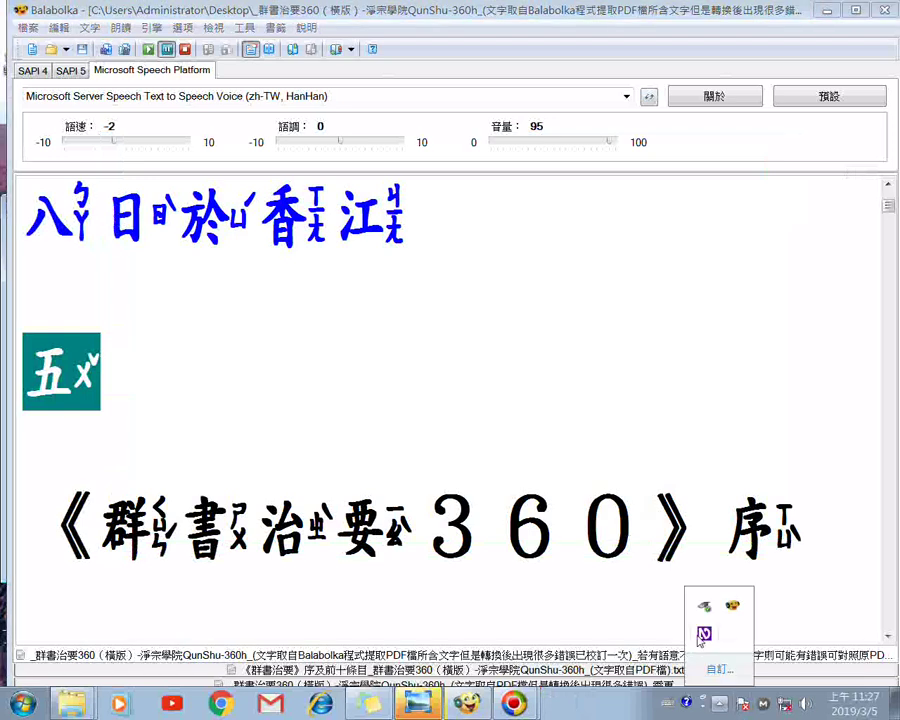
right_click(704, 631)
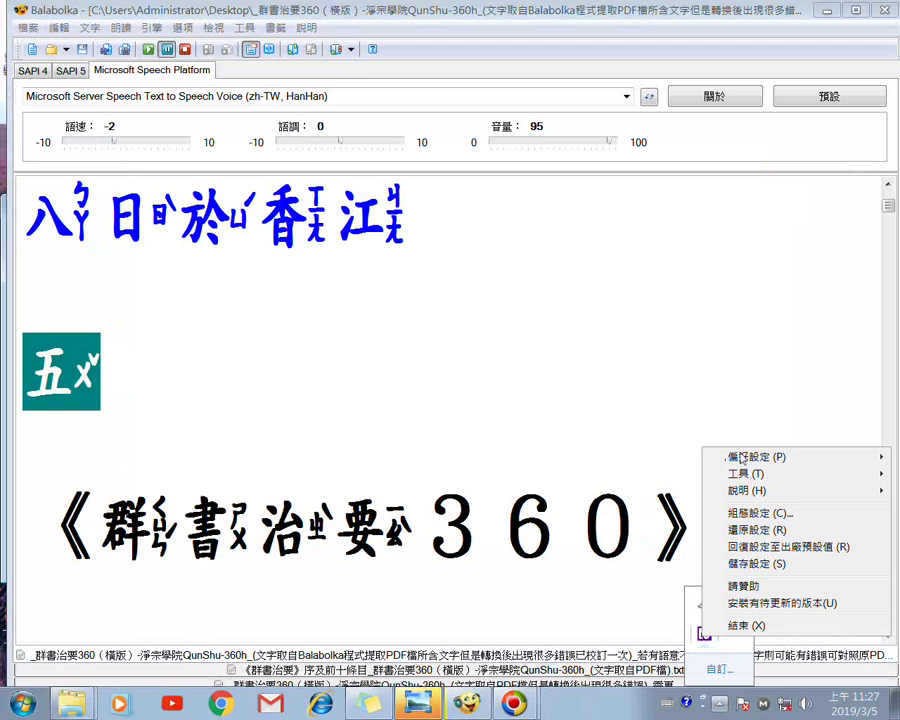
mouse_move(741, 458)
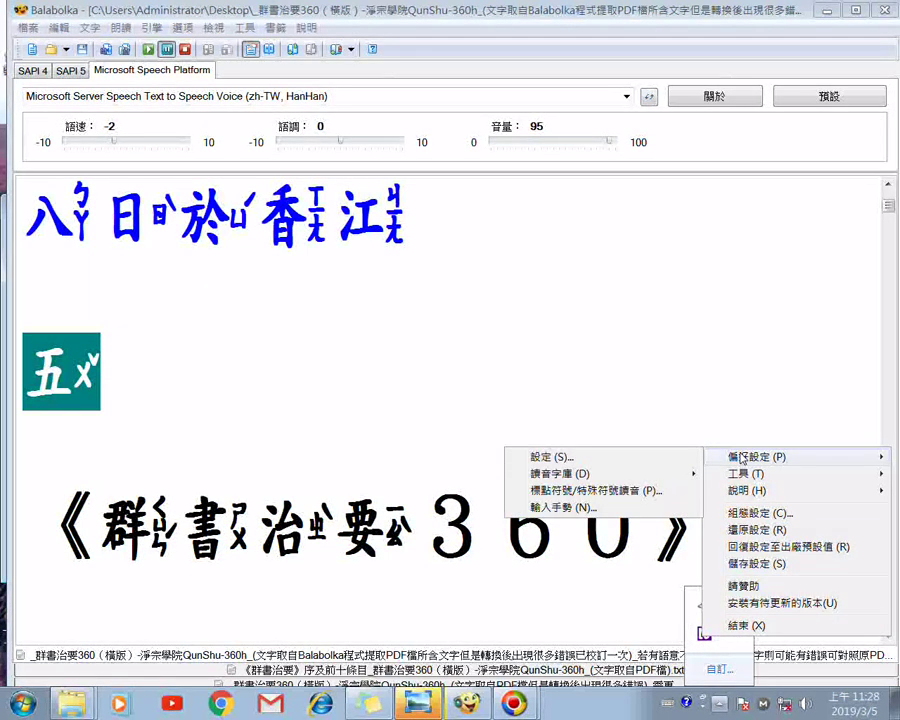
left_click(589, 459)
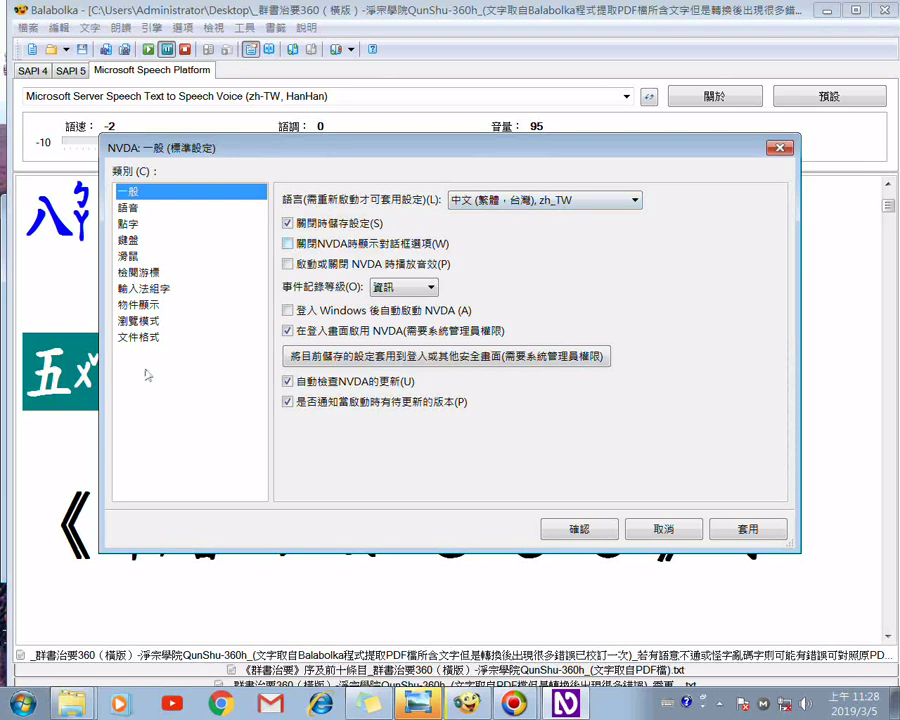
left_click(152, 208)
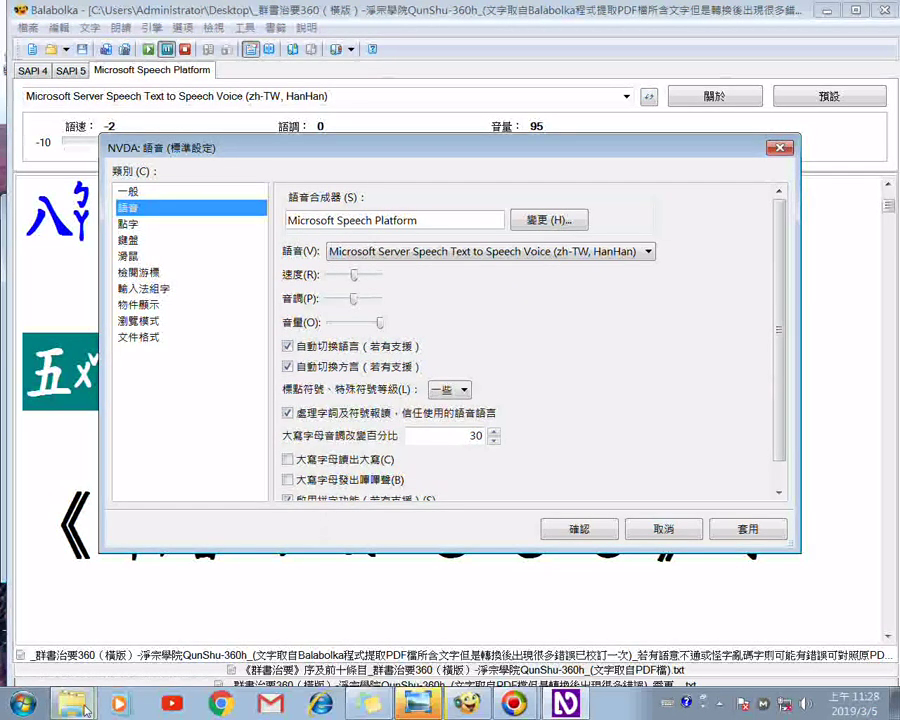
Switch to Windows Explorer, open the removable disk (H:) and browse its files.
left_click(59, 645)
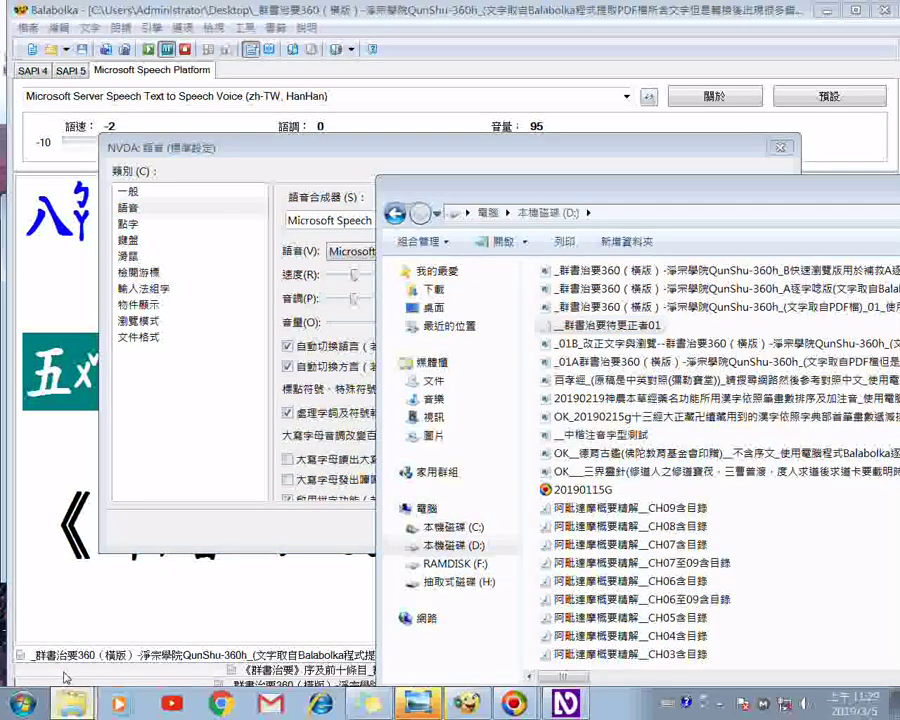
left_click(23, 704)
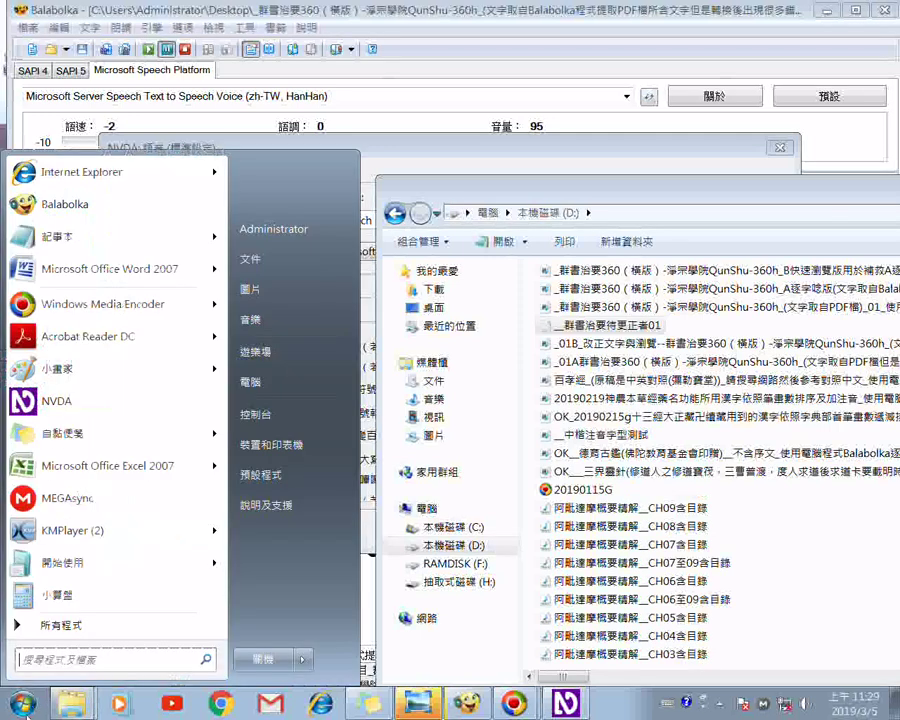
left_click(258, 390)
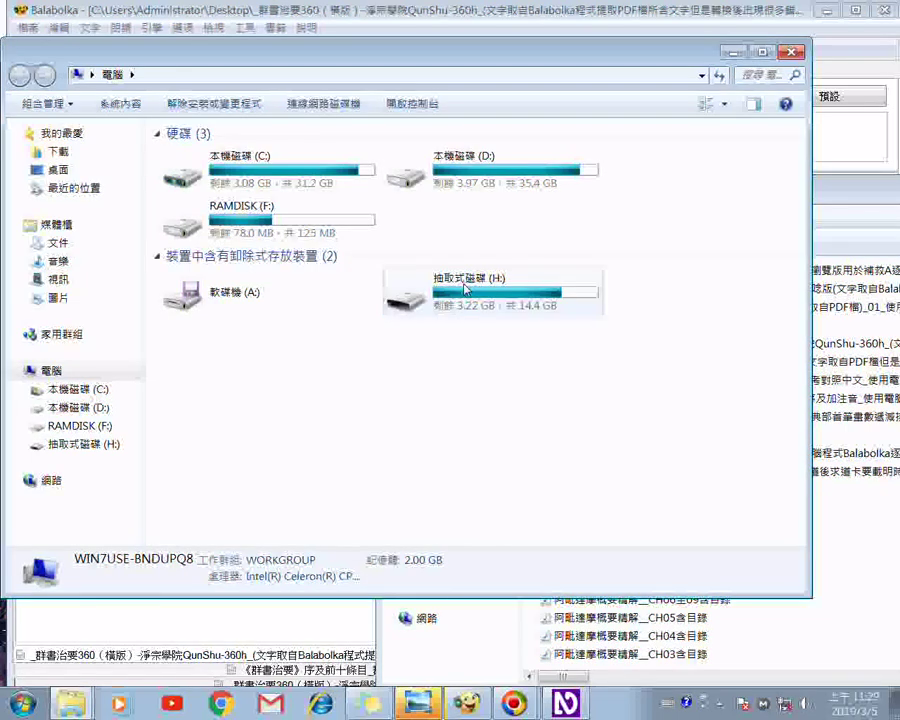
left_click(465, 289)
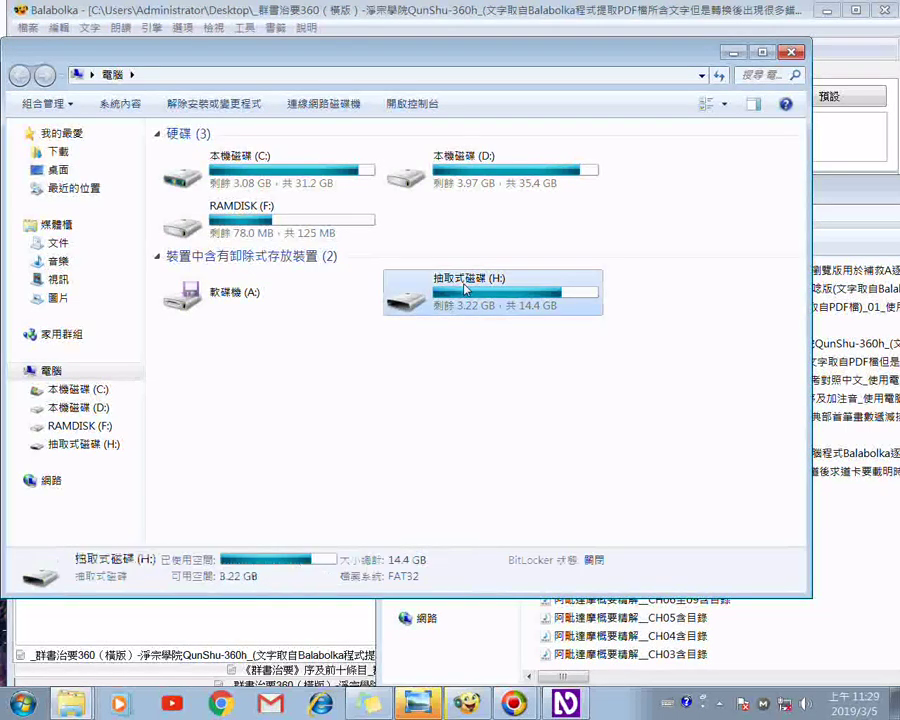
double_click(465, 289)
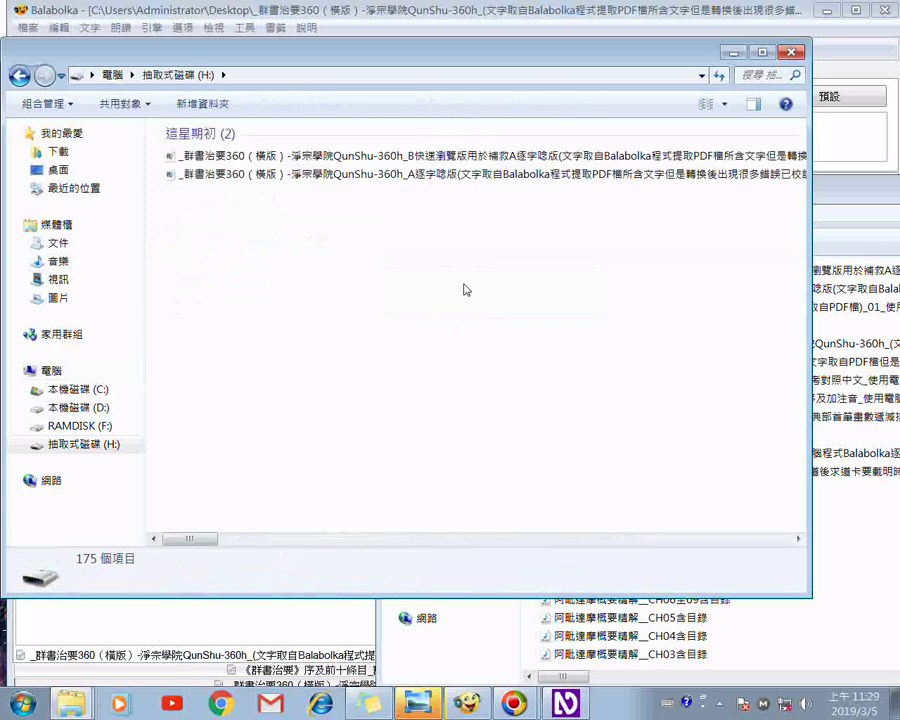
left_click_drag(212, 539, 278, 549)
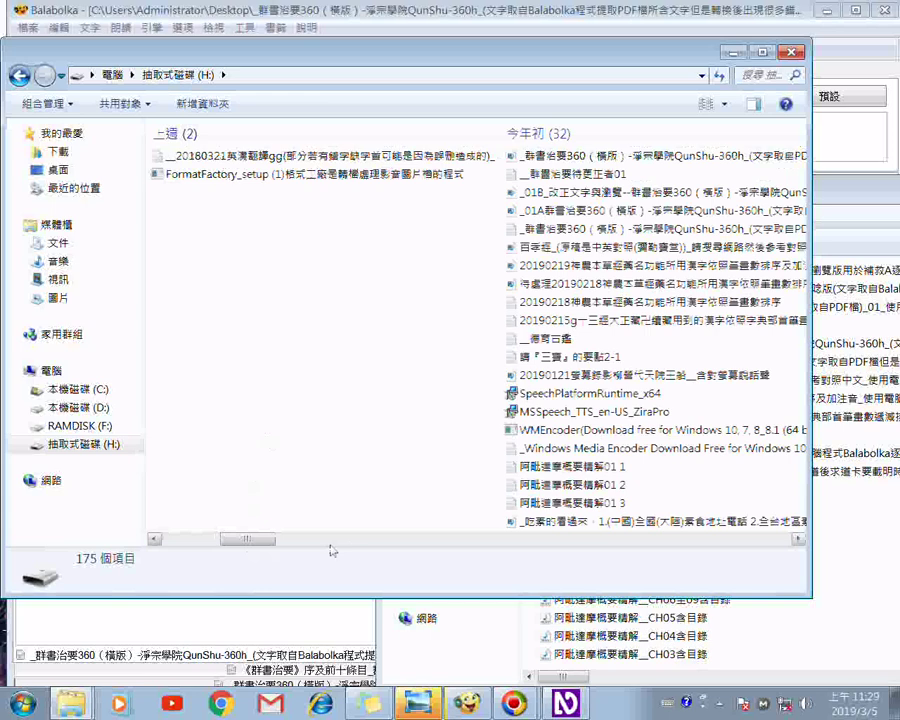
scroll(351, 549, "down", 1)
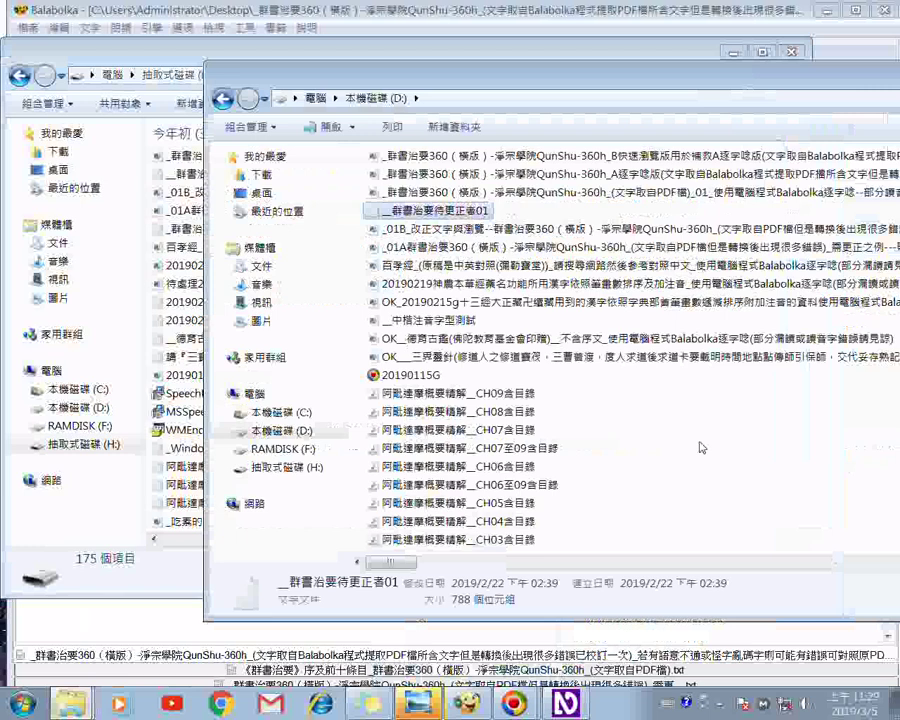
Find the balabolkaportable folder on drive D: and open its App\Balabolka subfolder.
scroll(783, 533, "down", 5)
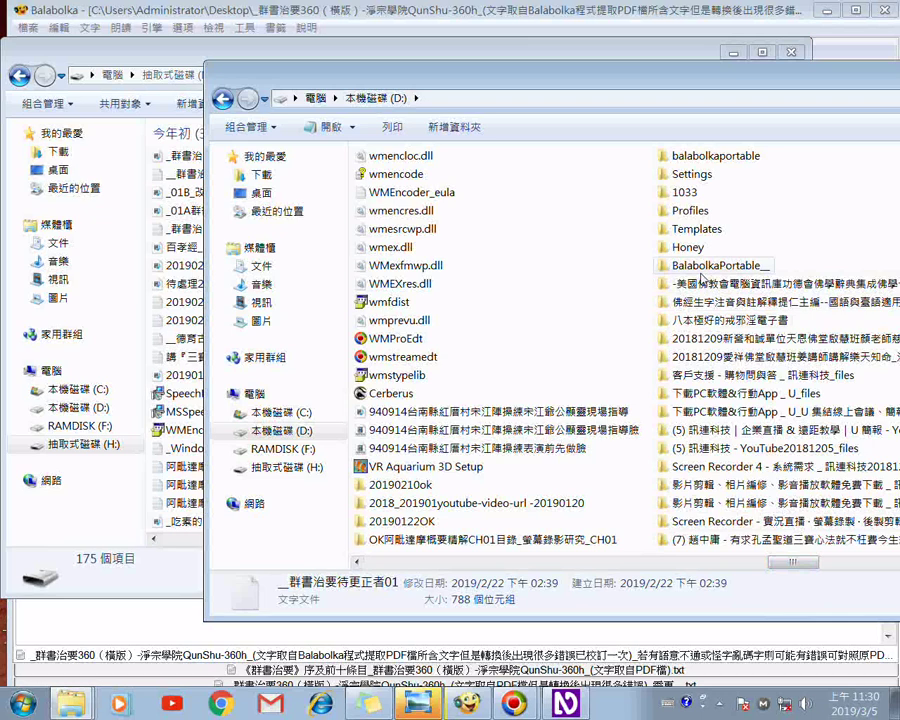
scroll(700, 280, "down", 2)
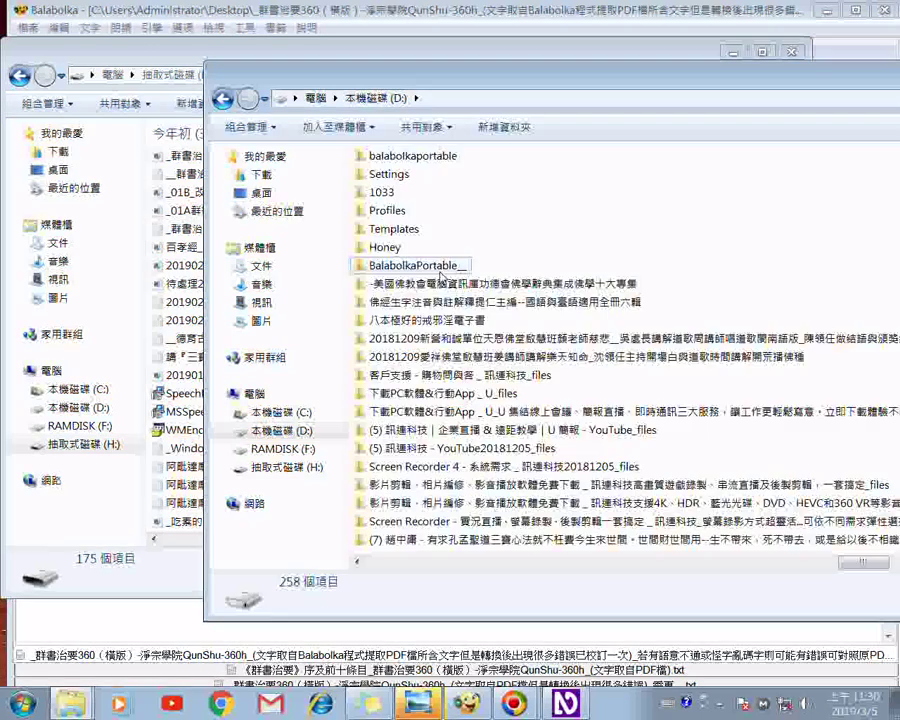
left_click(416, 159)
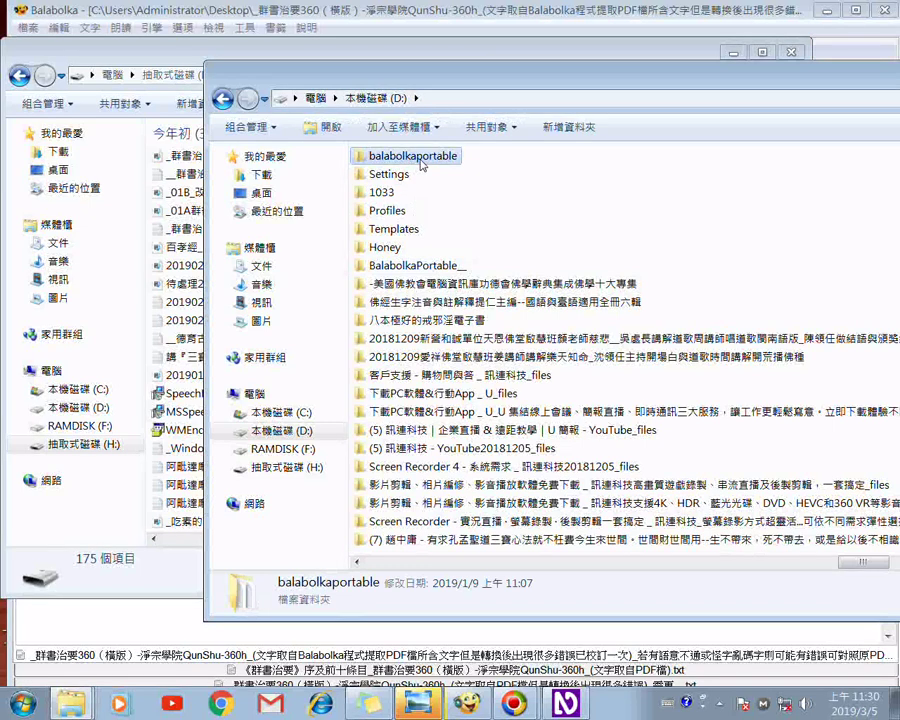
double_click(420, 160)
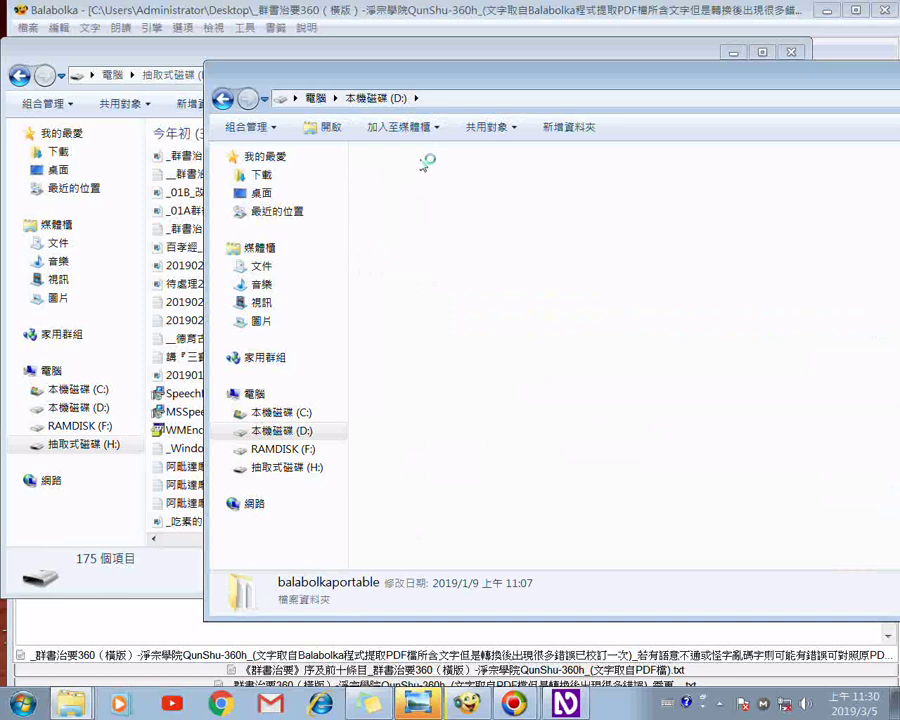
left_click(397, 186)
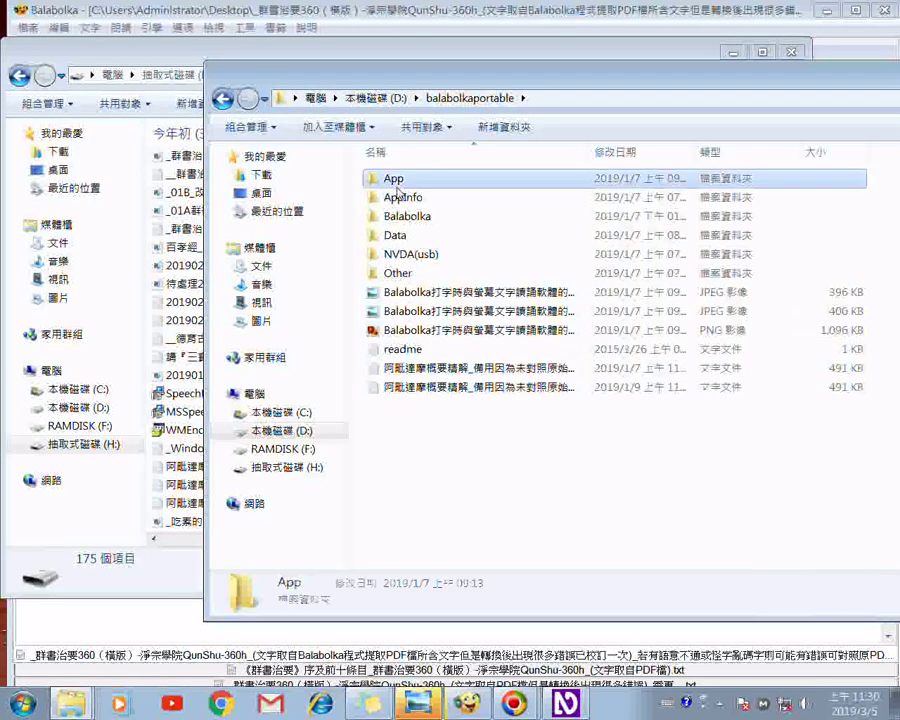
double_click(397, 186)
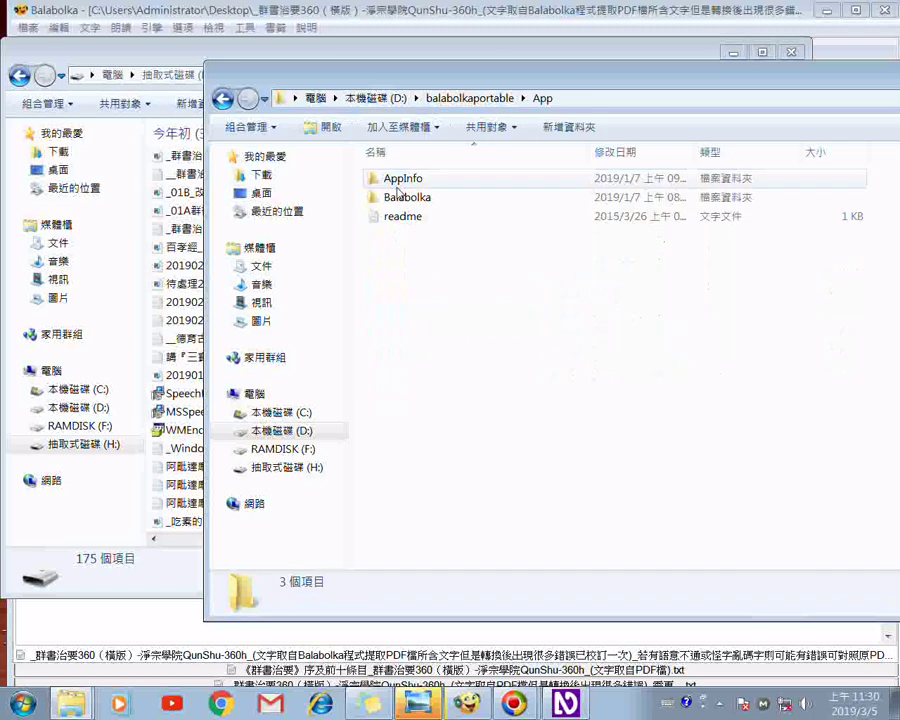
left_click(405, 201)
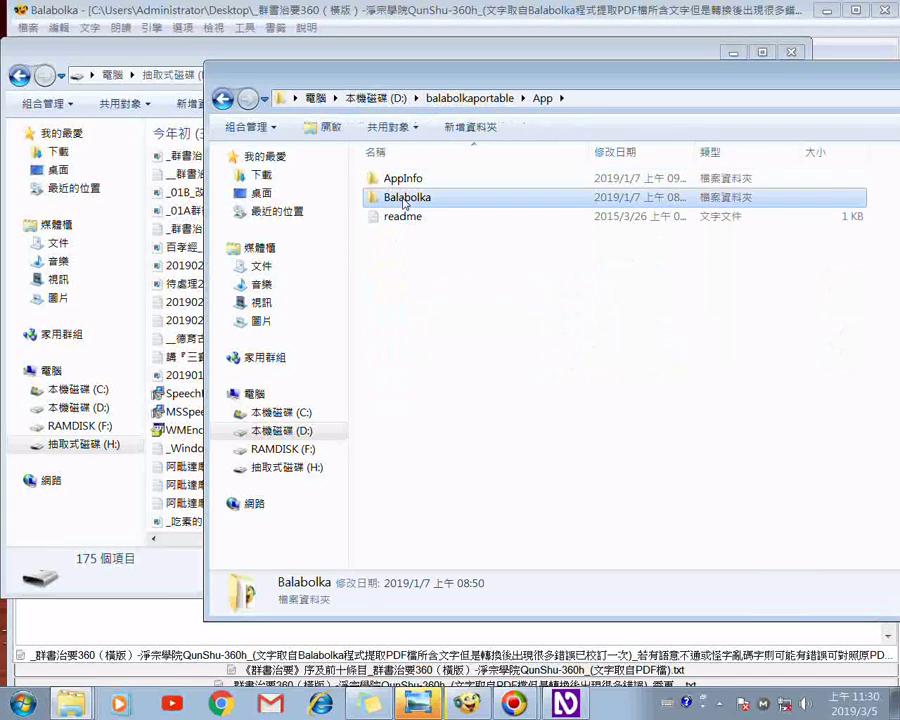
double_click(404, 199)
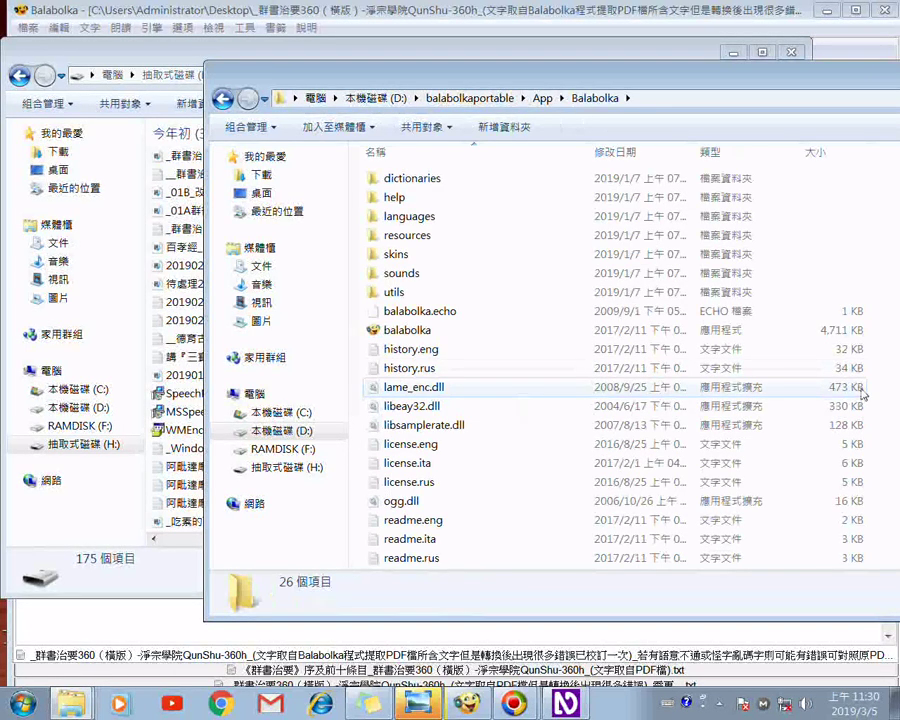
Open the languages folder, look through its .lng files down to Vietnamese.lng, and go back to the parent folder.
left_click(417, 225)
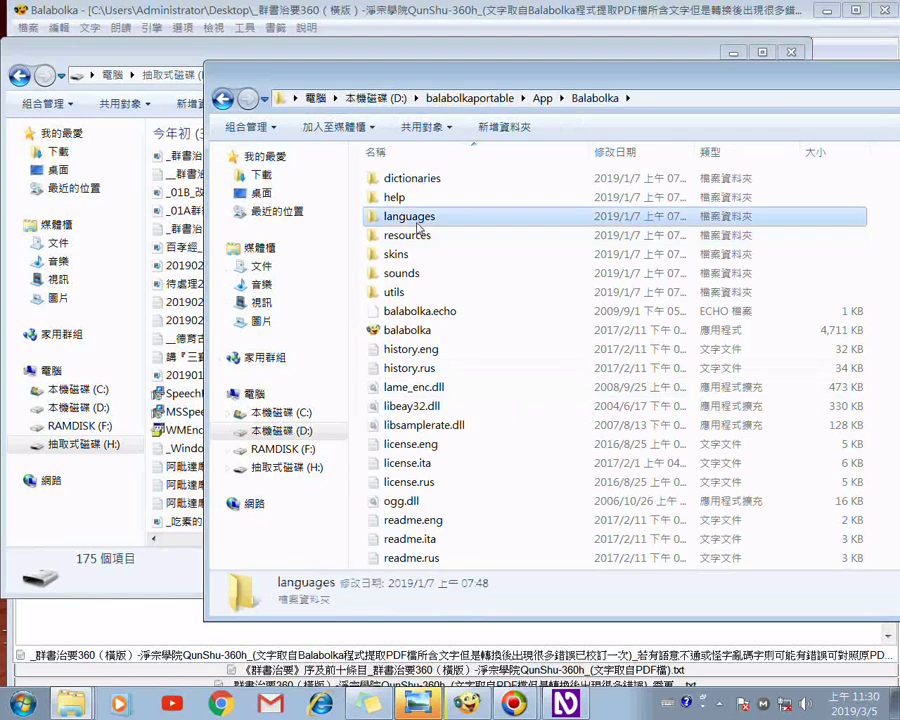
double_click(417, 227)
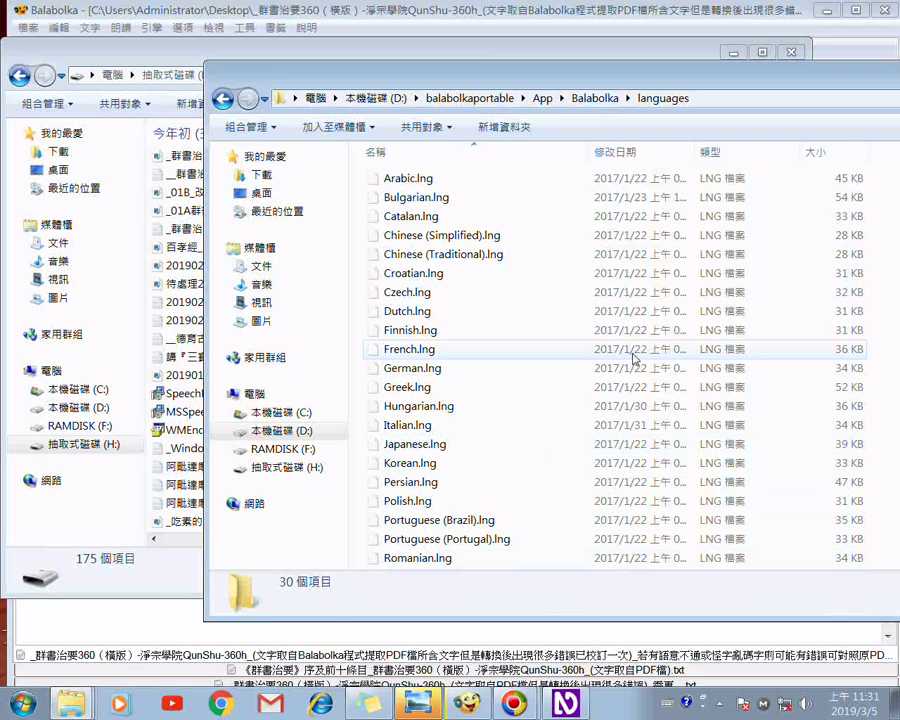
key("End")
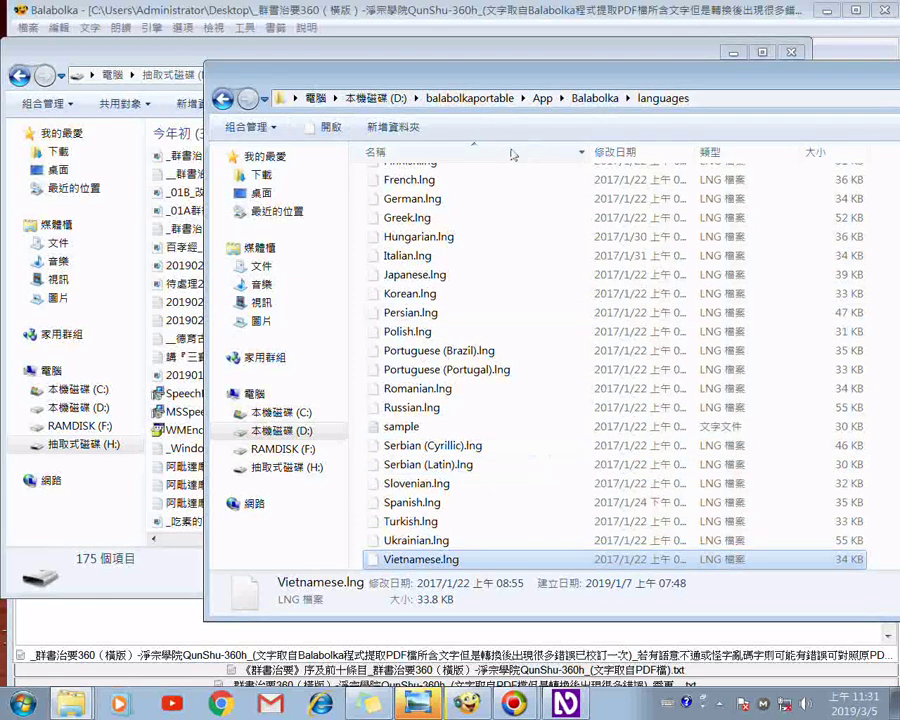
left_click(223, 101)
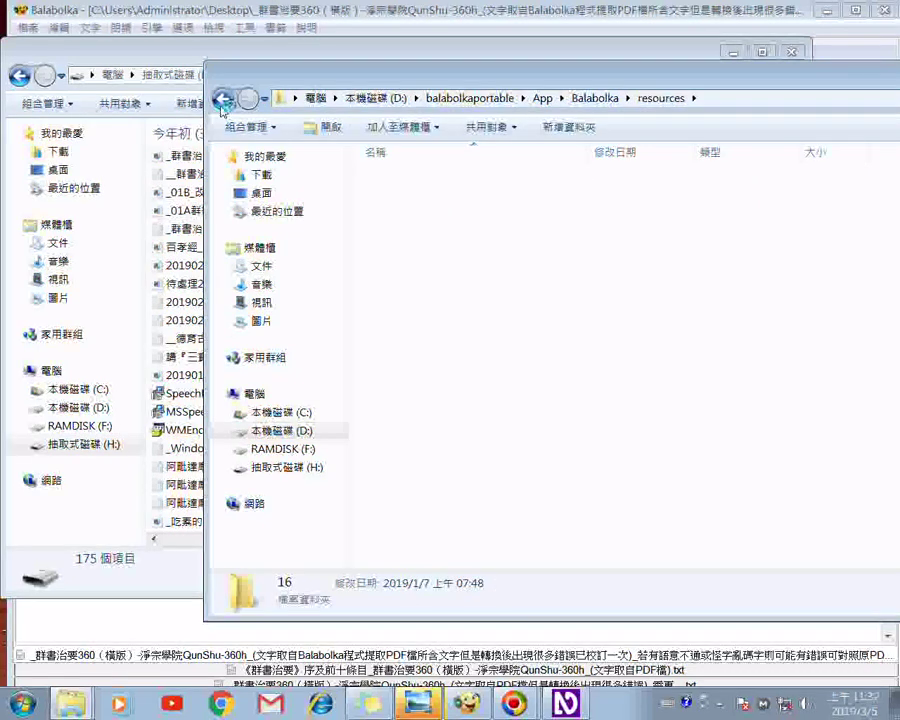
Look into the resources\16 and dictionaries folders of App\Balabolka, and return to the balabolkaportable folder.
left_click(222, 103)
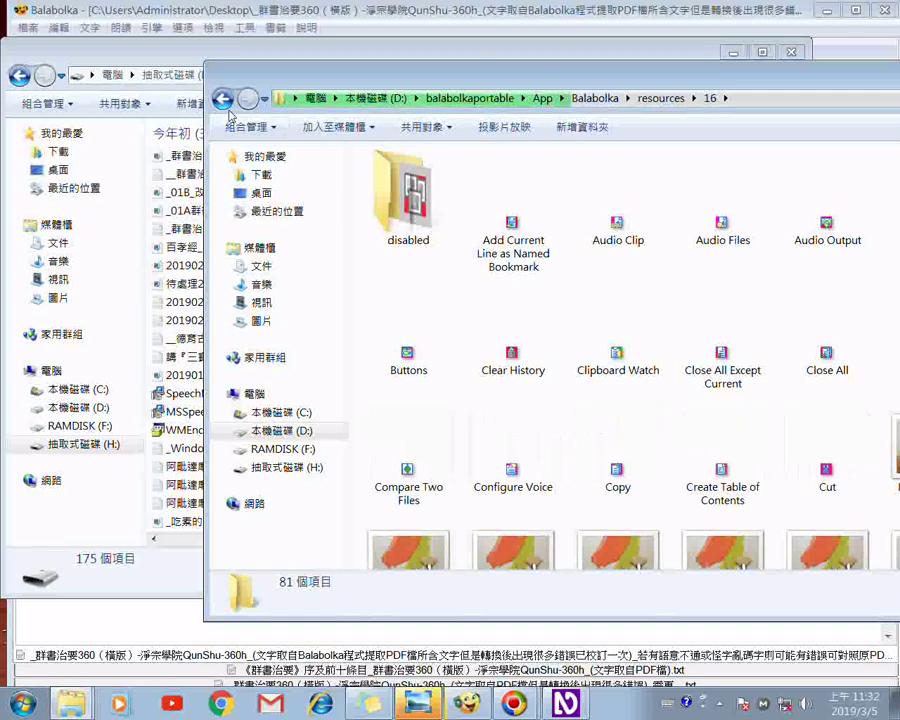
left_click(226, 104)
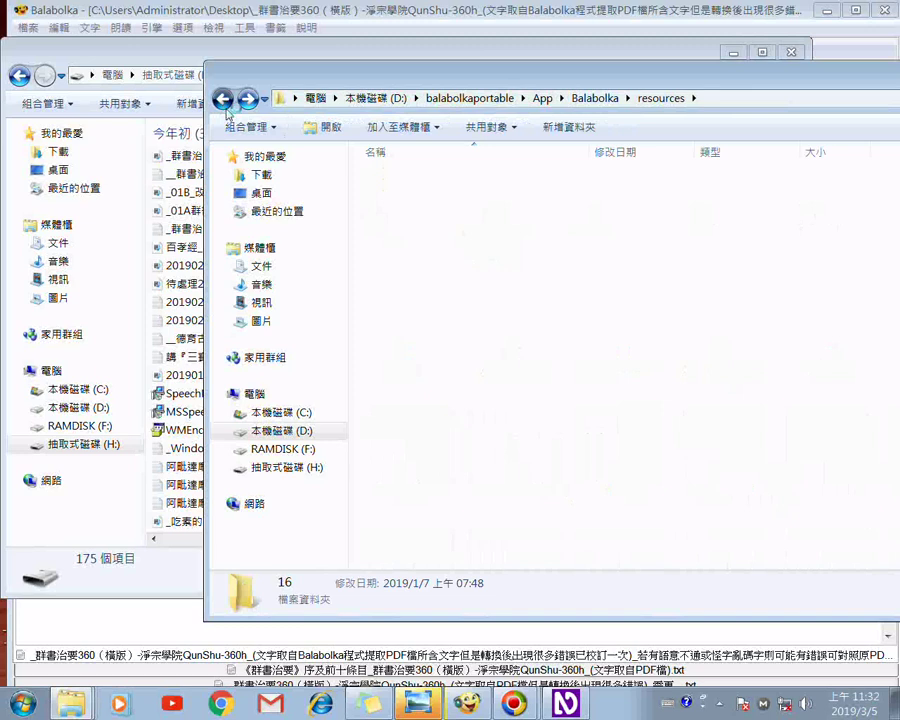
left_click(224, 100)
double_click(409, 192)
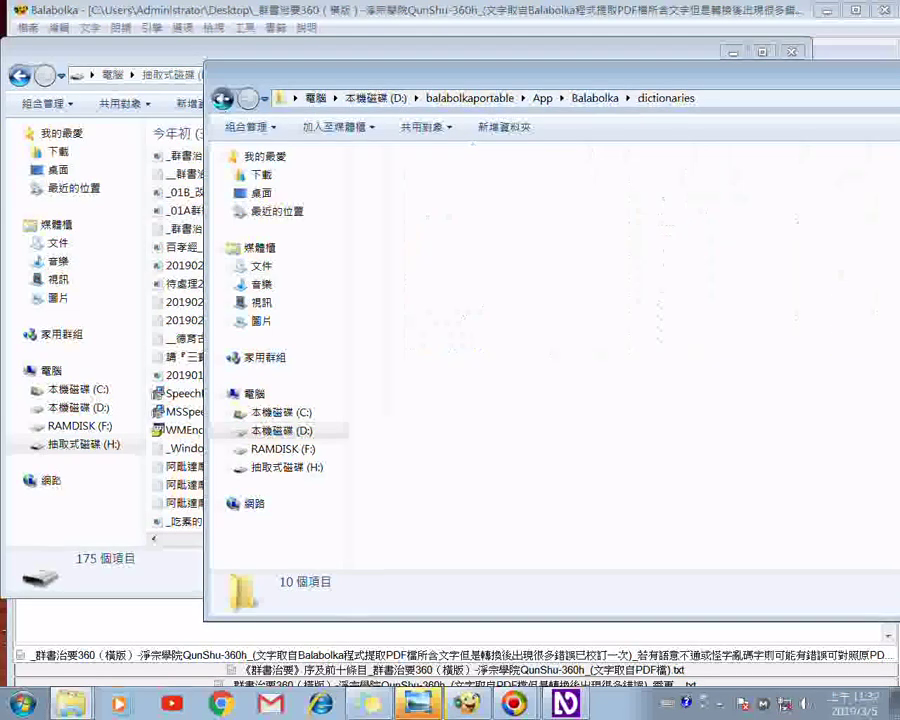
left_click(222, 100)
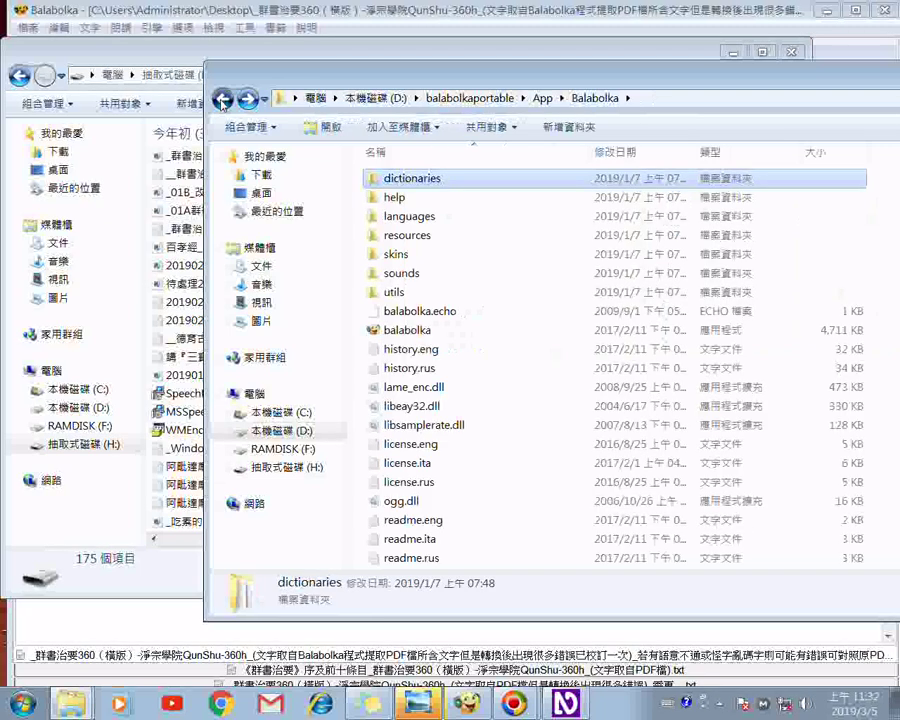
left_click(222, 100)
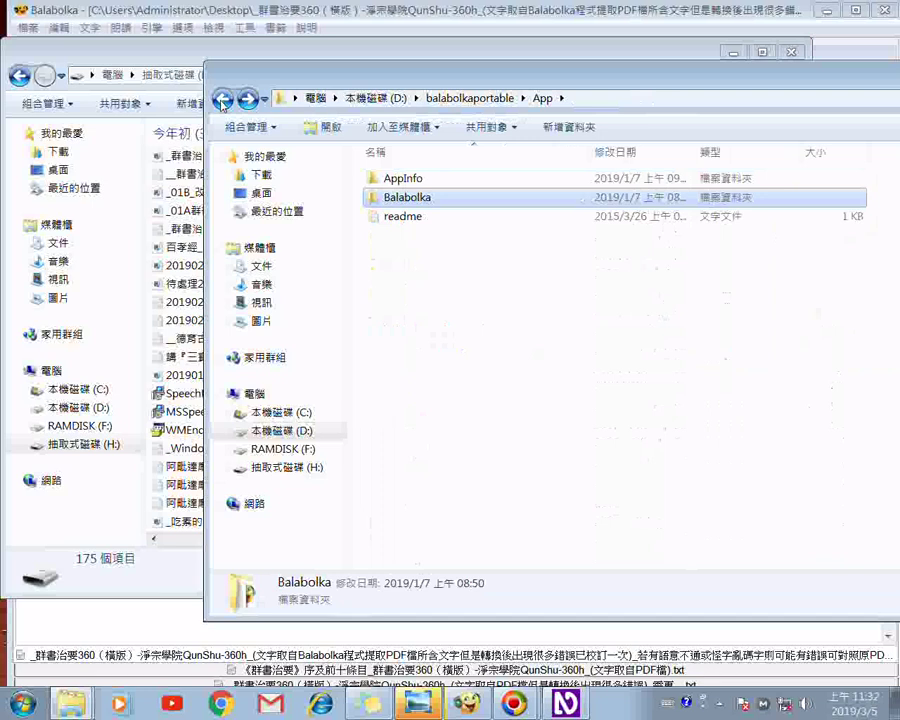
left_click(222, 100)
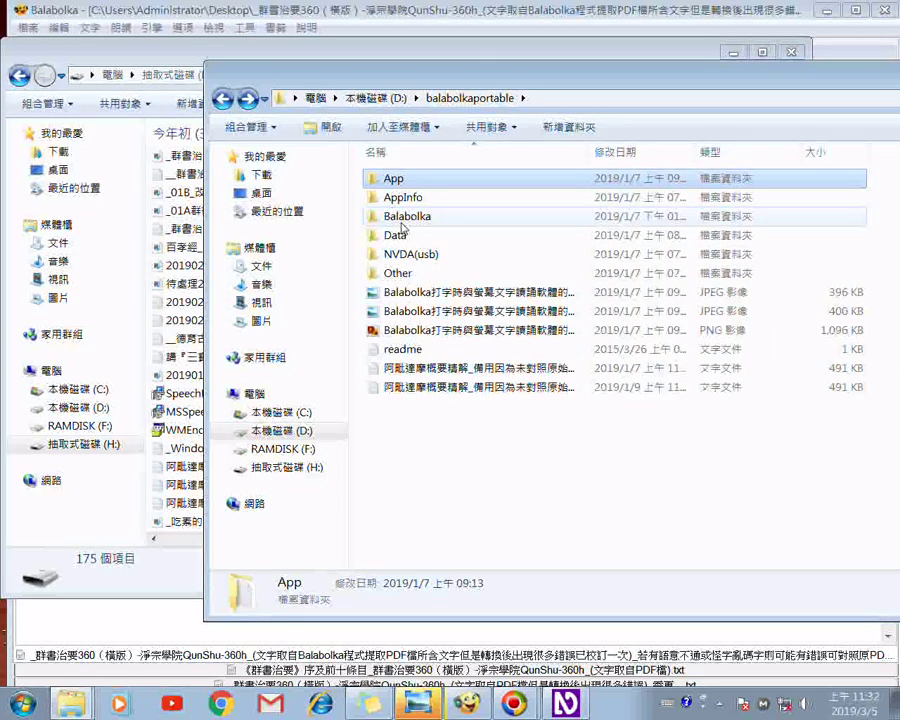
Open the languages folder inside balabolkaportable\Balabolka, look through its files to the end of the list, and return to the parent folder.
left_click(403, 218)
double_click(403, 218)
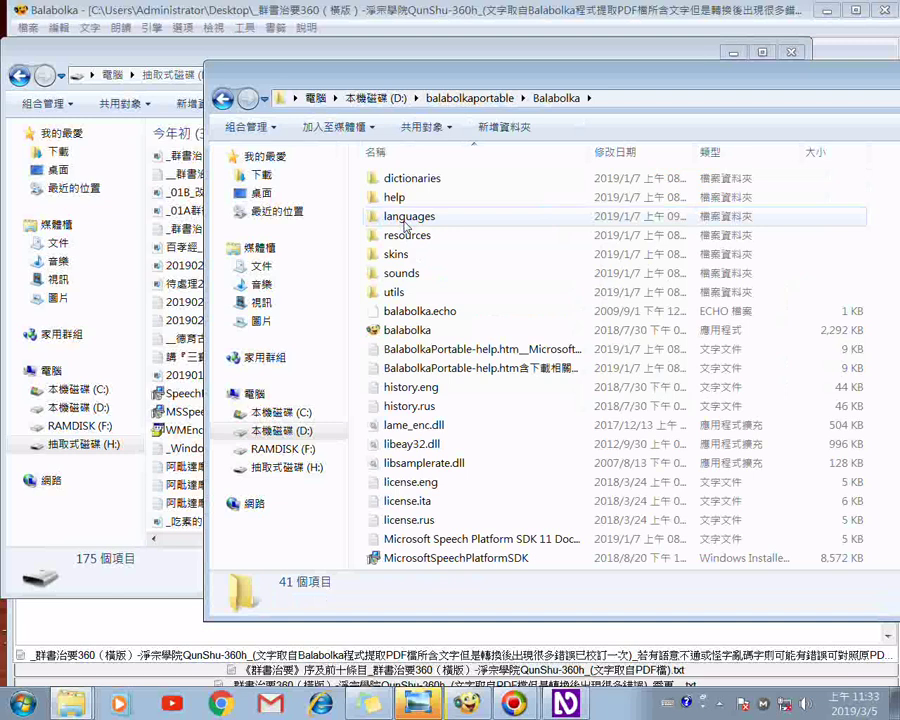
double_click(404, 222)
left_click(404, 222)
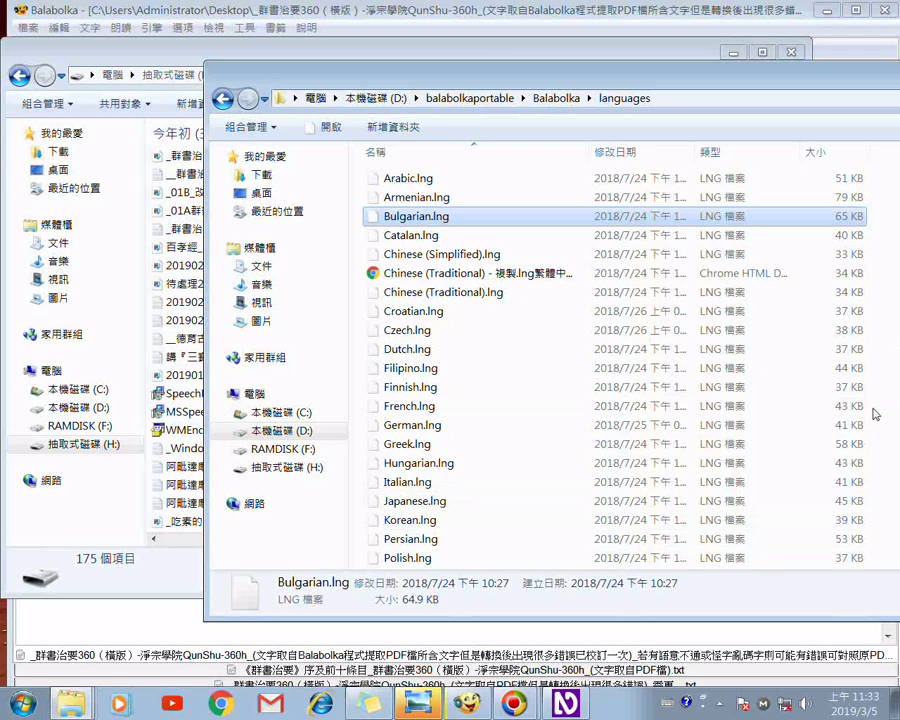
key("End")
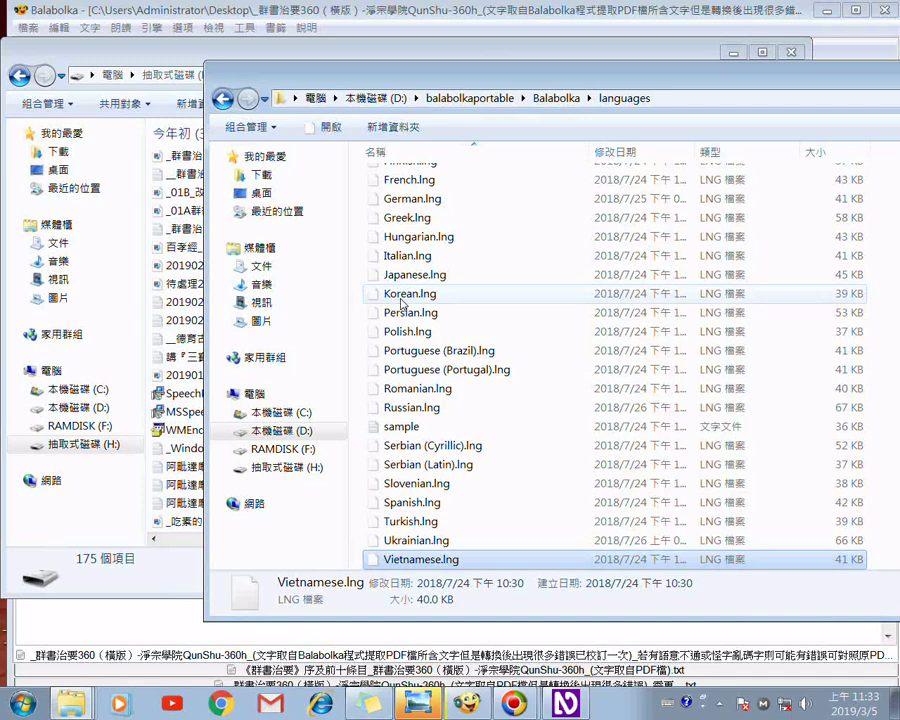
key("BackSpace")
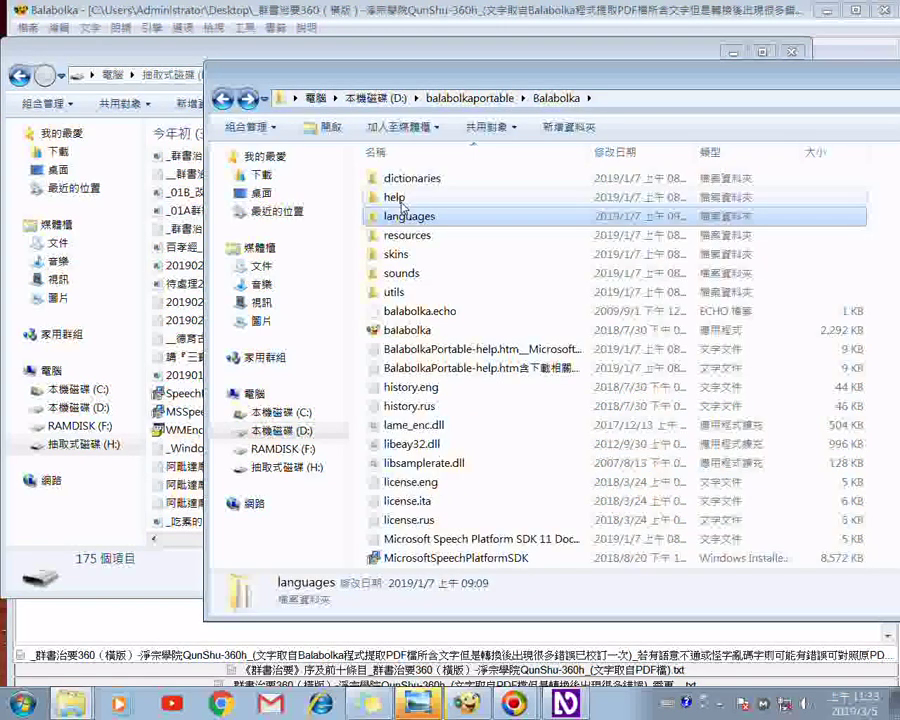
Look into the dictionaries folder of balabolkaportable\Balabolka, and examine the speech installers listed near the end of the parent folder.
left_click(404, 184)
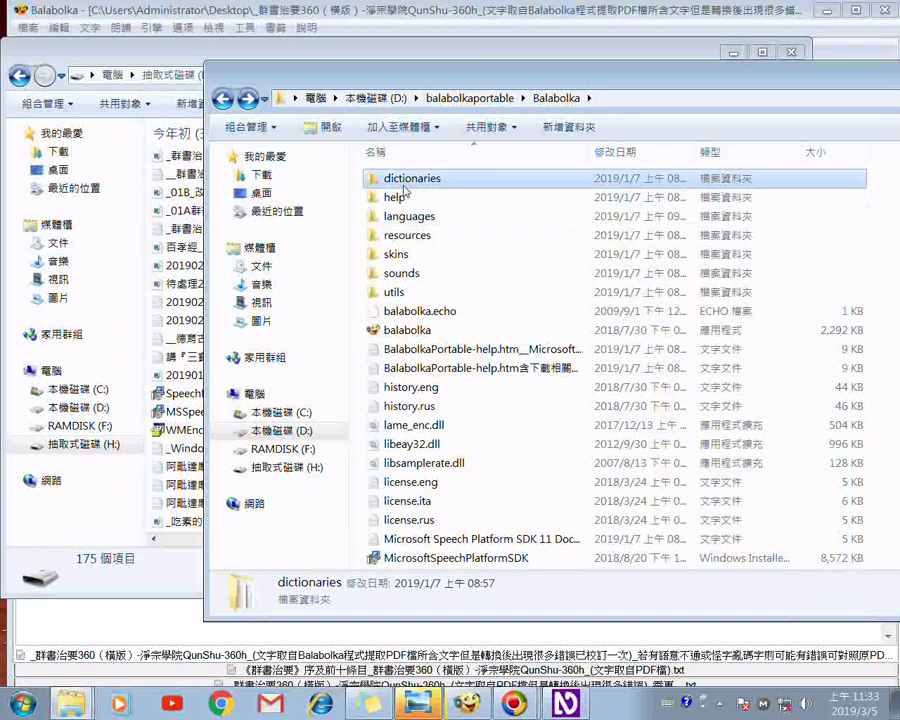
double_click(404, 187)
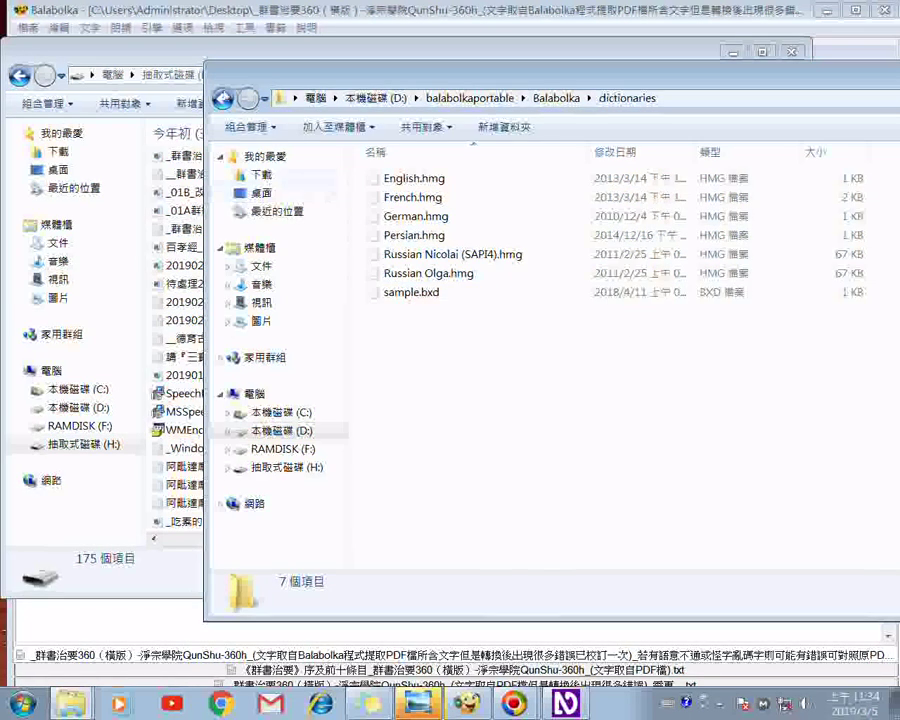
left_click(222, 100)
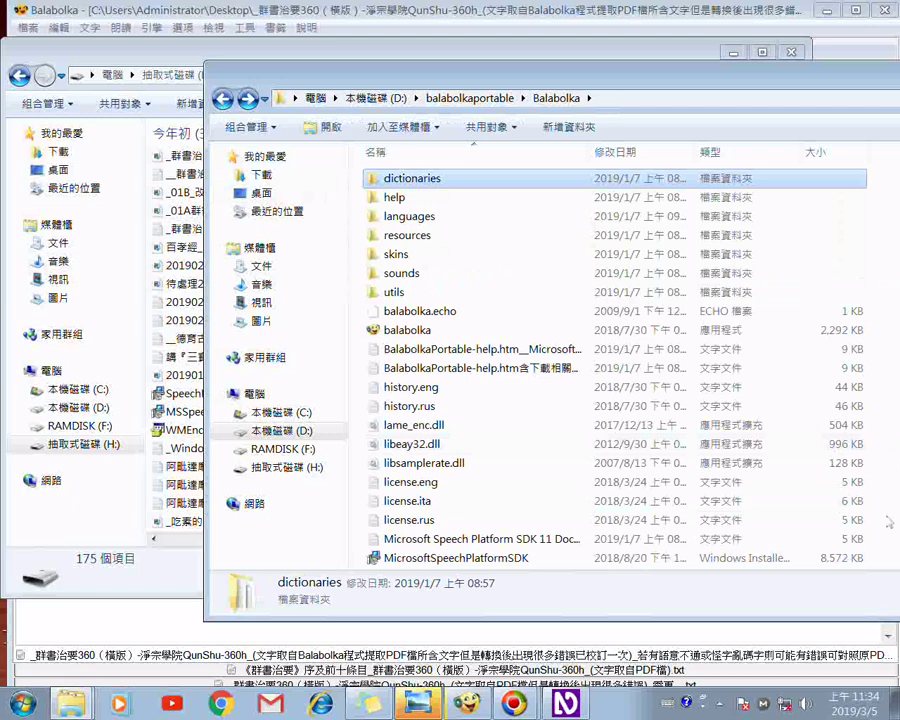
key("End")
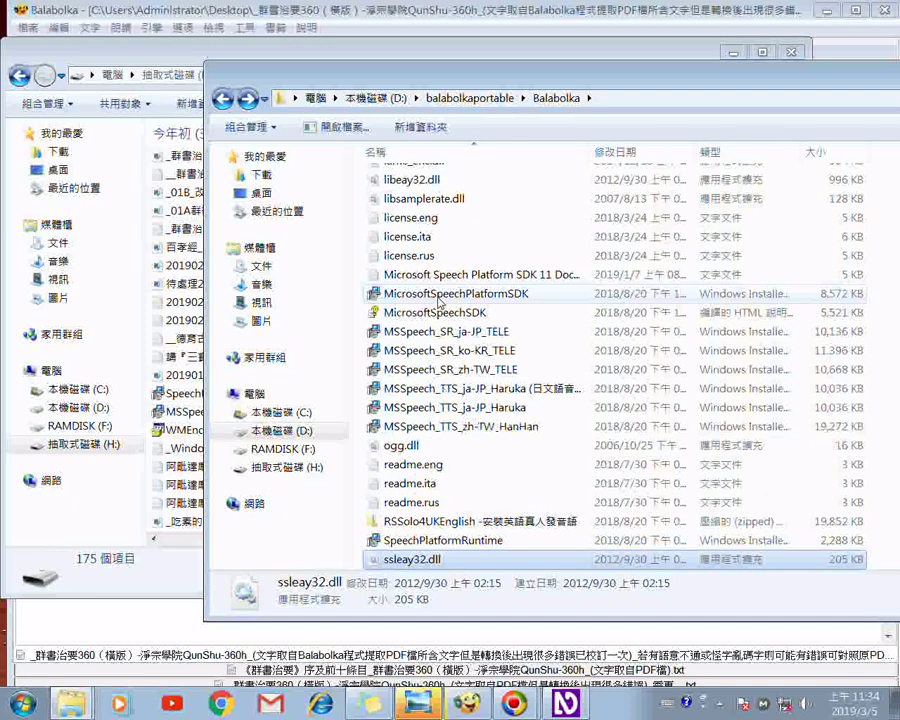
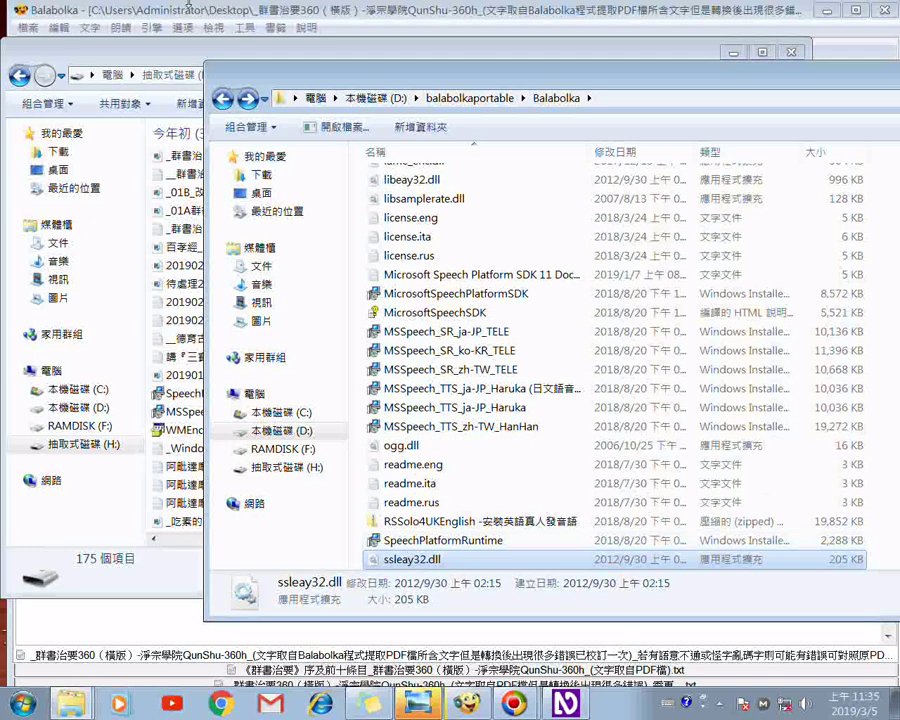
Copy the MSSpeech_TTS_en-US_ZiraPro installer from the removable disk (H:) into D:\balabolkaportable\Balabolka.
key("alt+Tab")
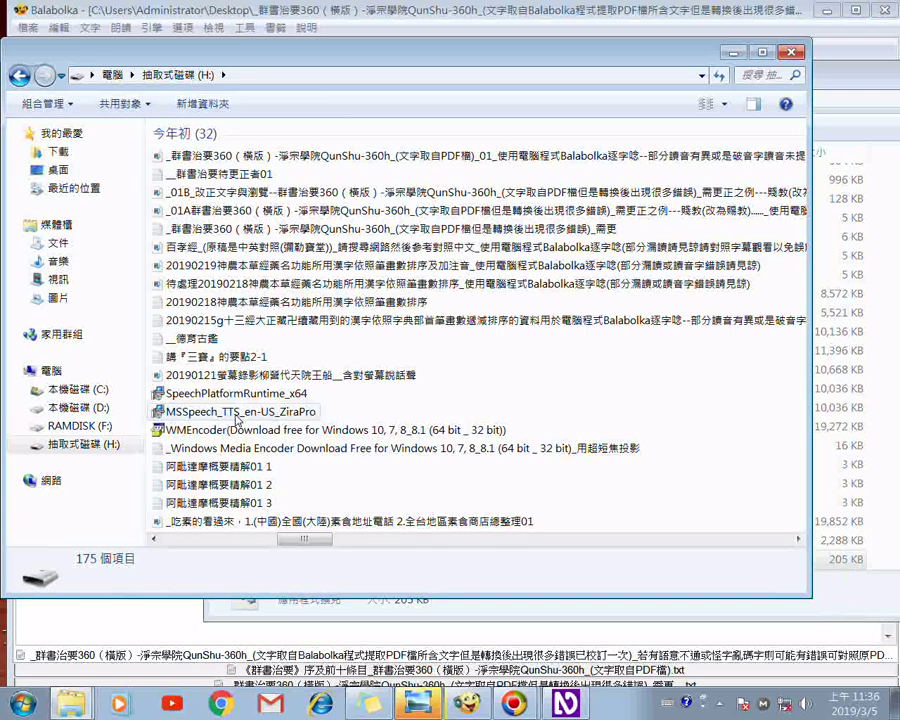
left_click(237, 412)
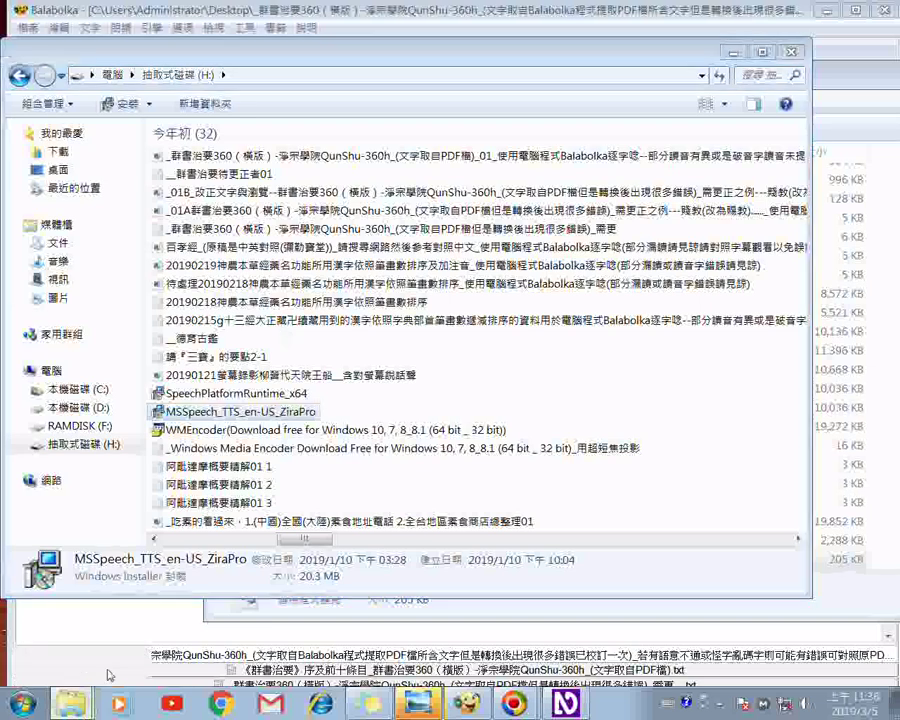
left_click(231, 605)
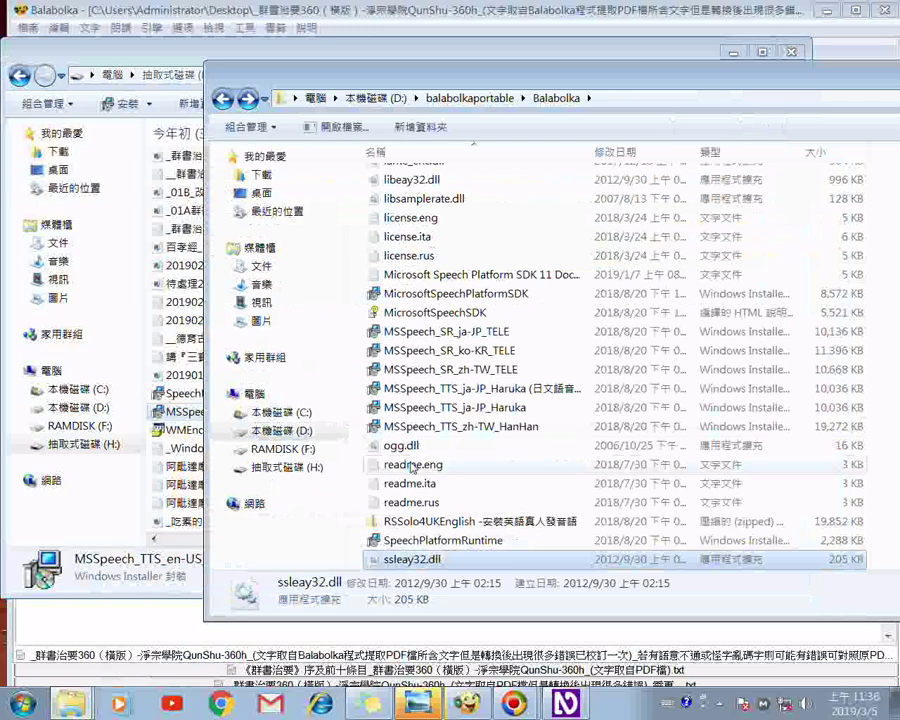
left_click(365, 265)
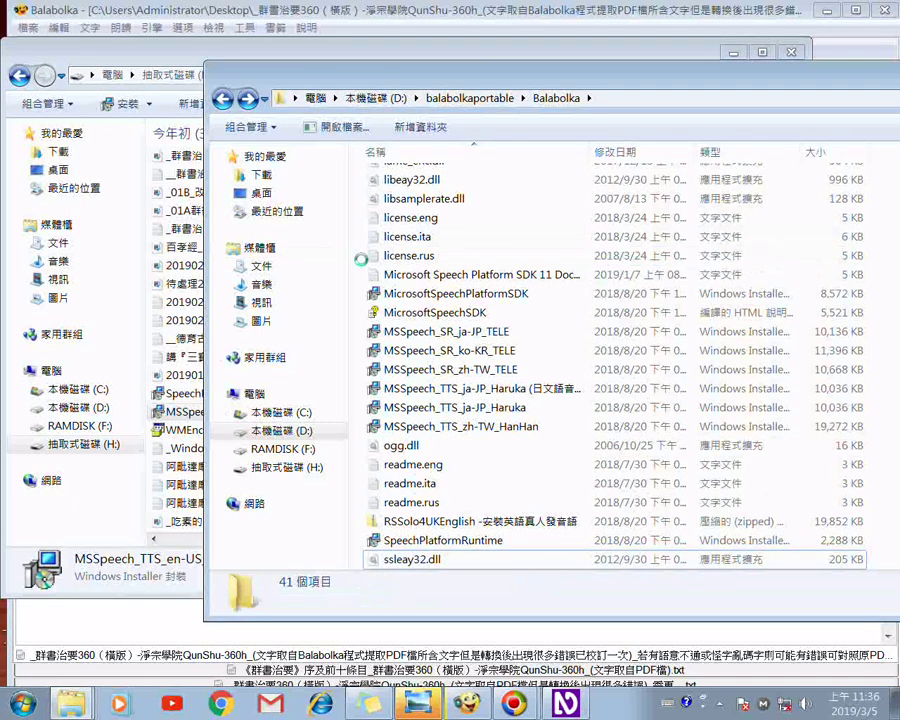
right_click(364, 264)
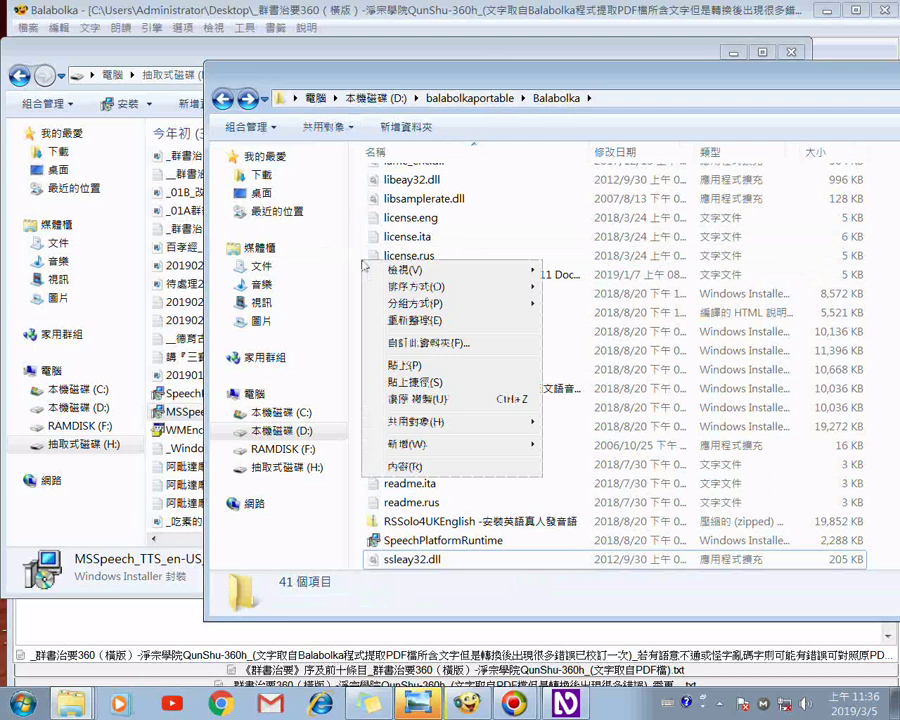
key("p")
Arrange the two folder windows side by side and compare the speech installers on disk H: with those in the Balabolka folder.
left_click_drag(509, 72, 649, 95)
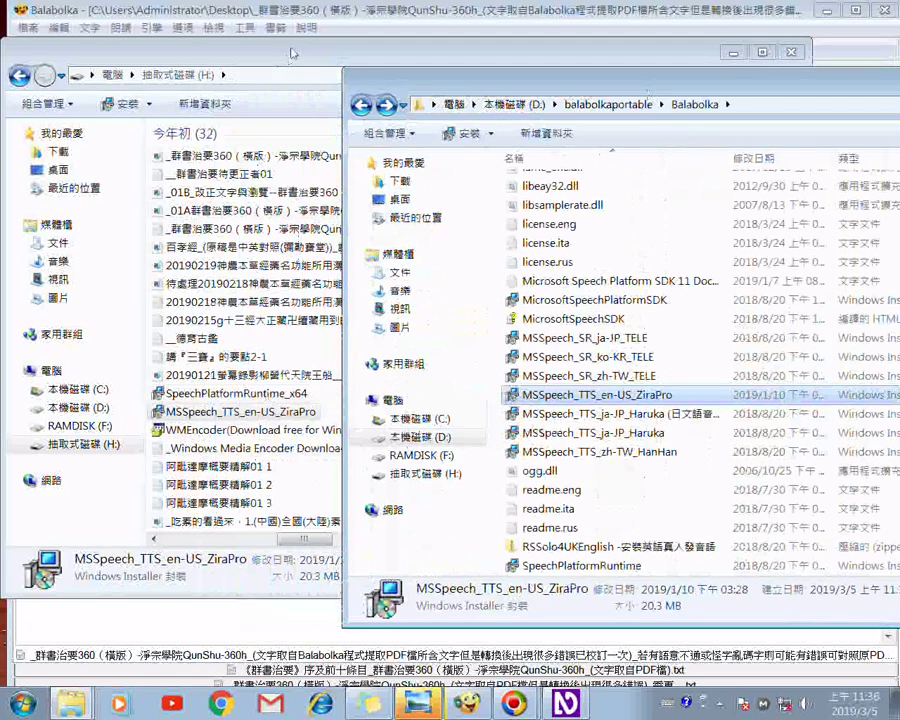
left_click_drag(206, 43, 206, 15)
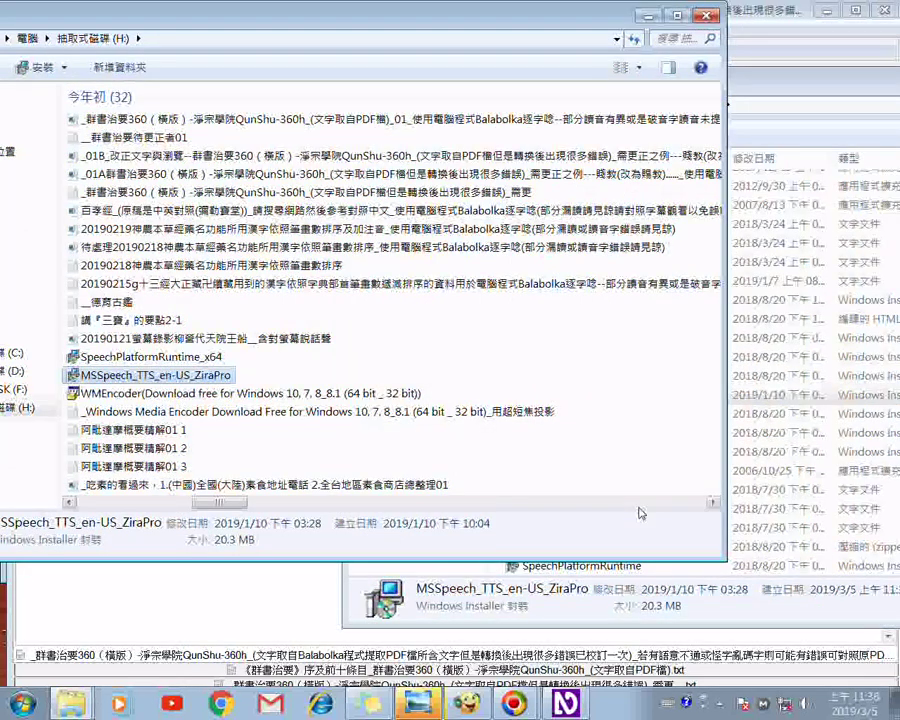
scroll(390, 300, "down", 15)
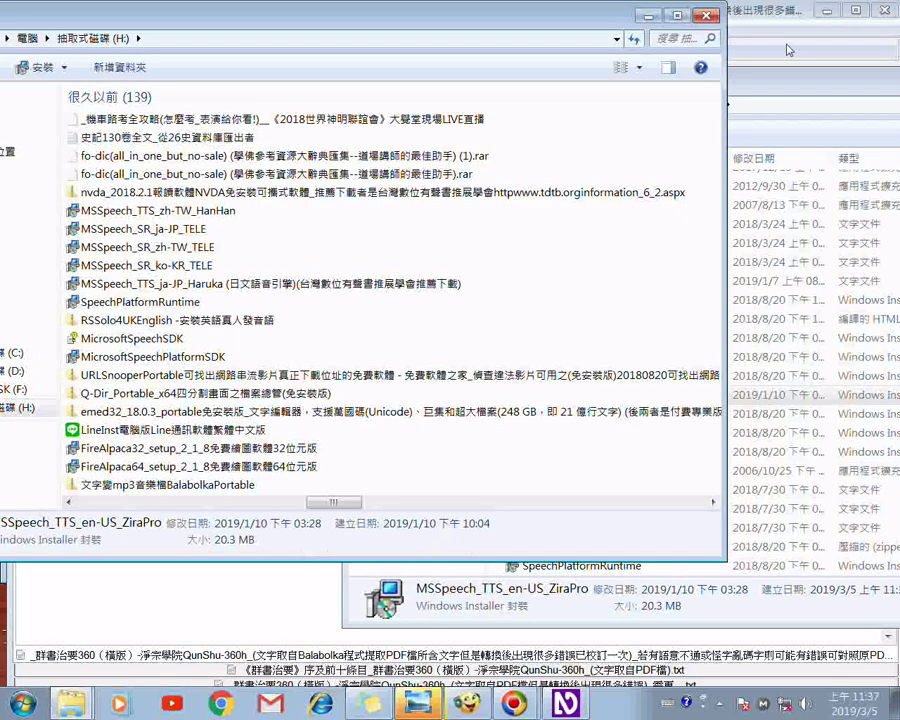
left_click(780, 133)
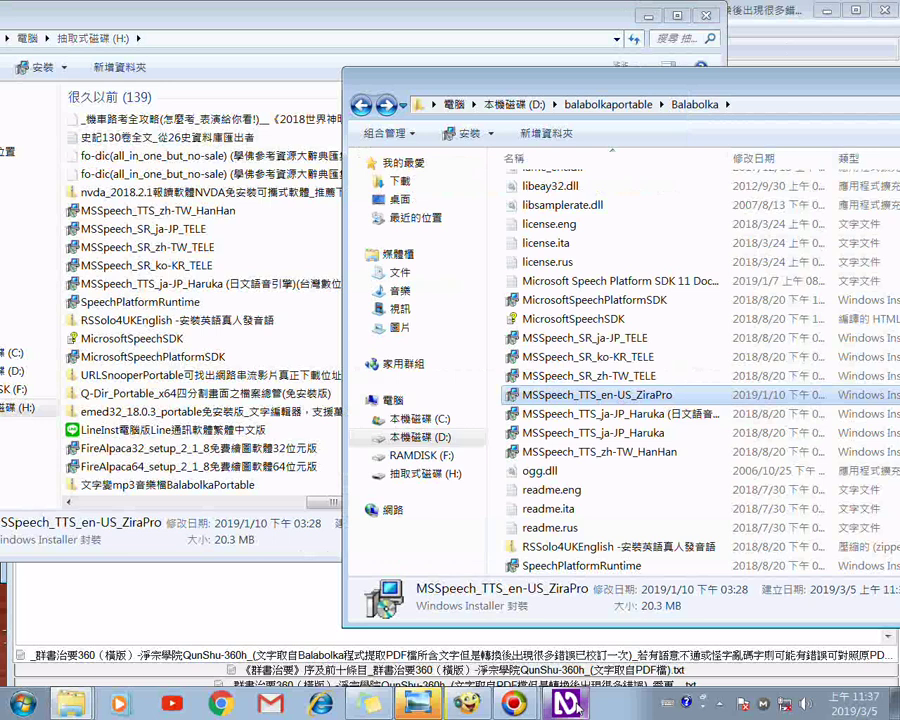
Switch to the NVDA speech settings and check the available voices without changing the current one.
left_click(567, 704)
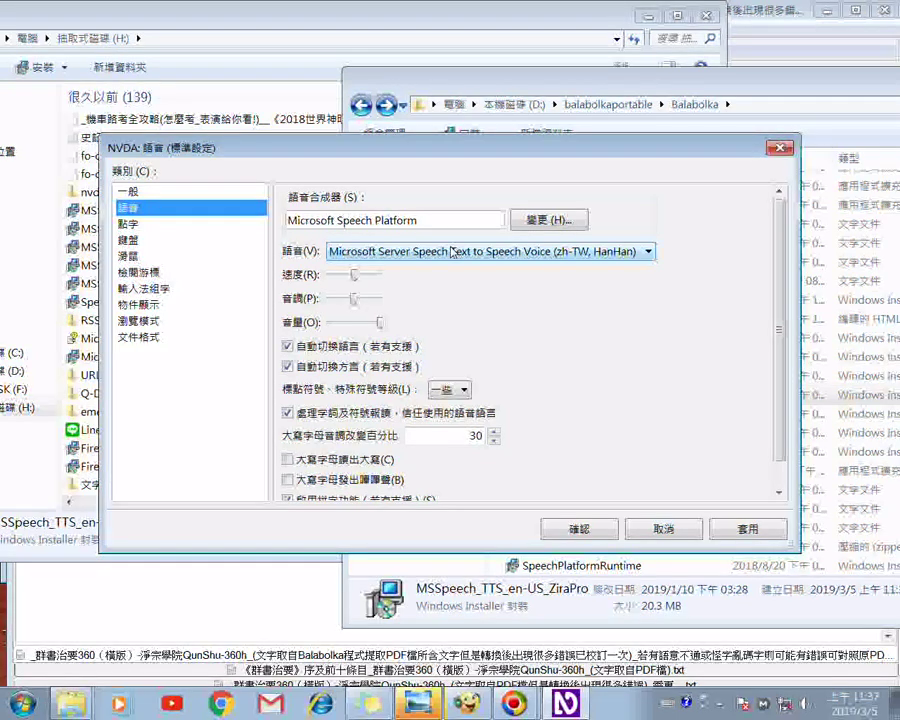
left_click(652, 258)
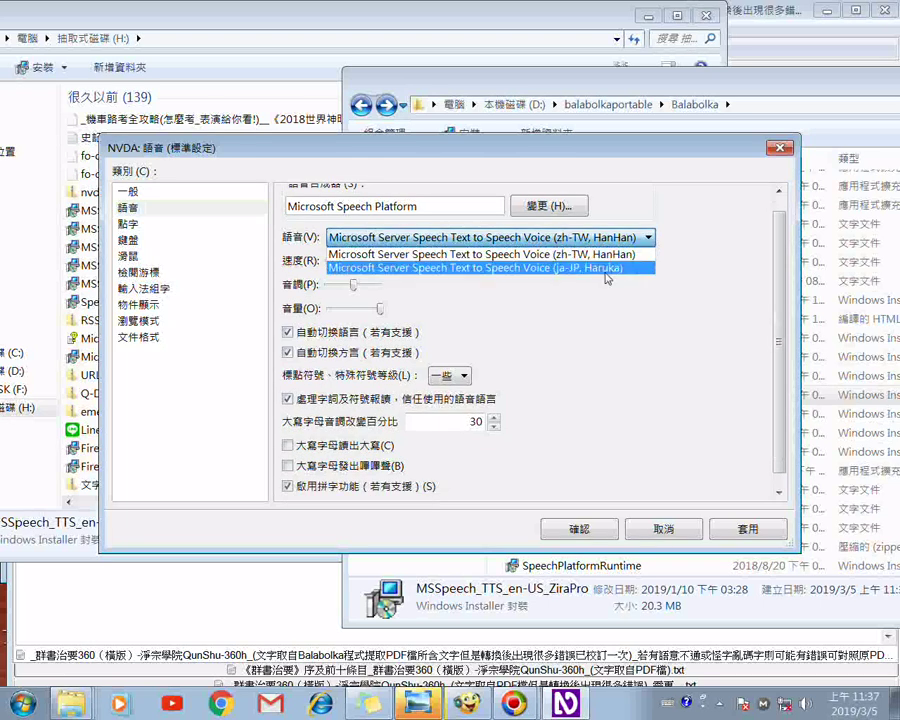
left_click(644, 386)
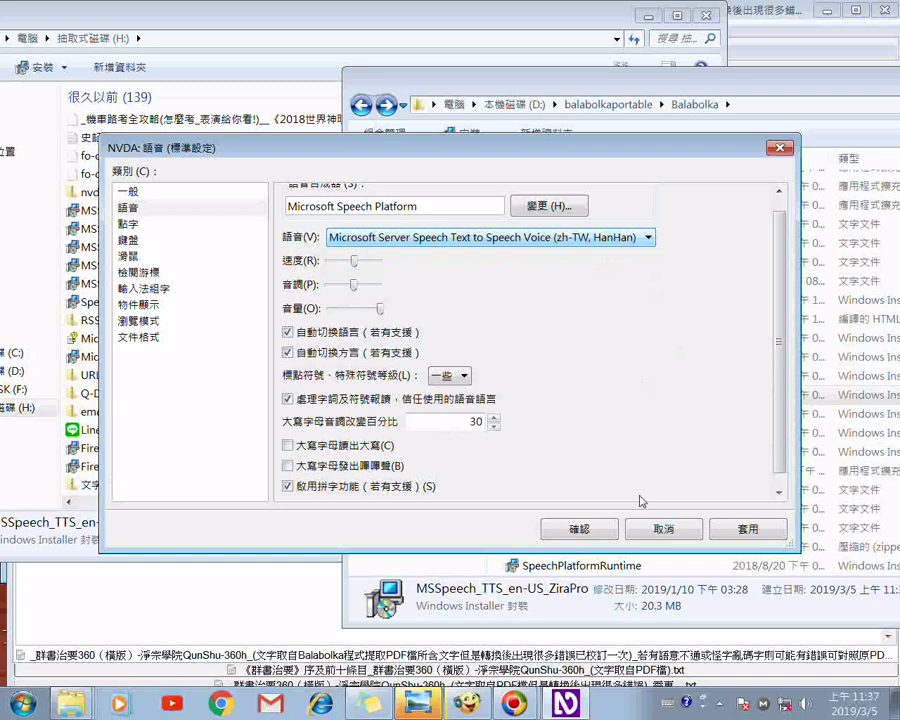
Maximize the D:\balabolkaportable\Balabolka folder window and run the MSSpeech_TTS_en-US_ZiraPro installer.
left_click_drag(480, 80, 355, 12)
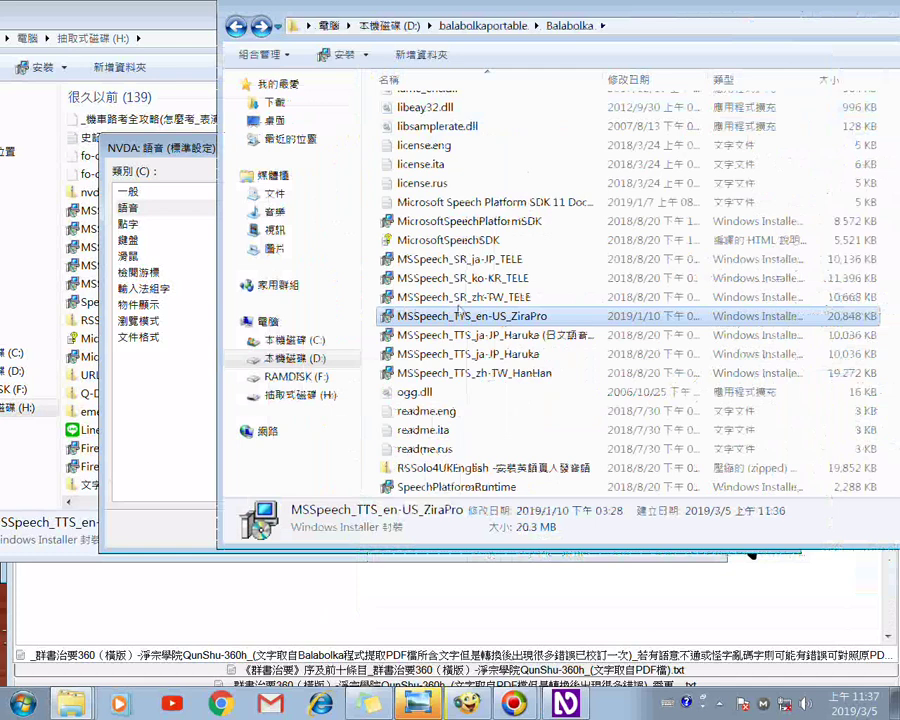
key("super+Up")
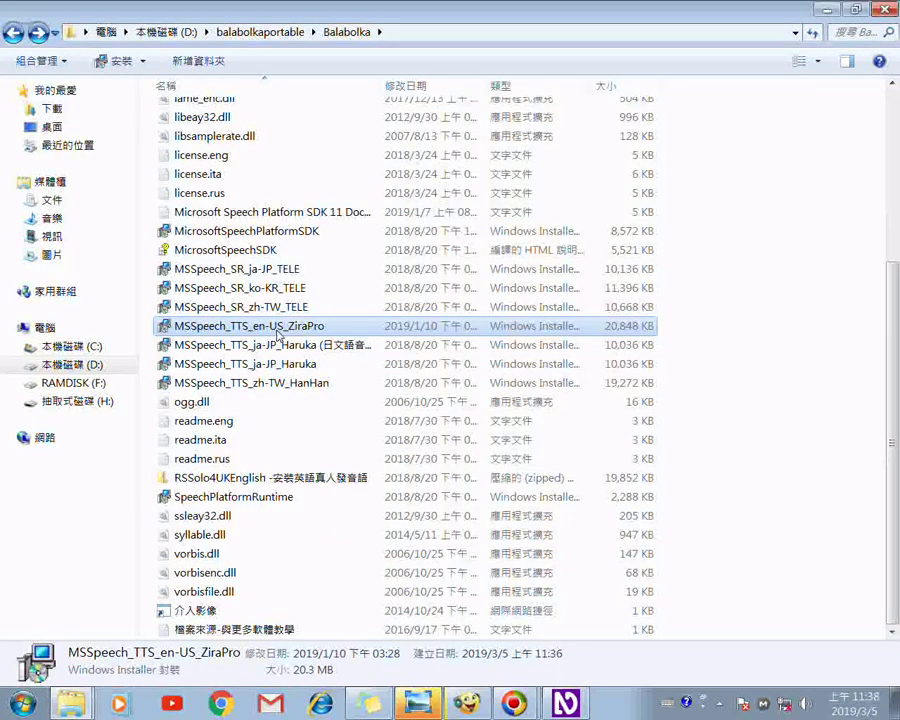
double_click(277, 331)
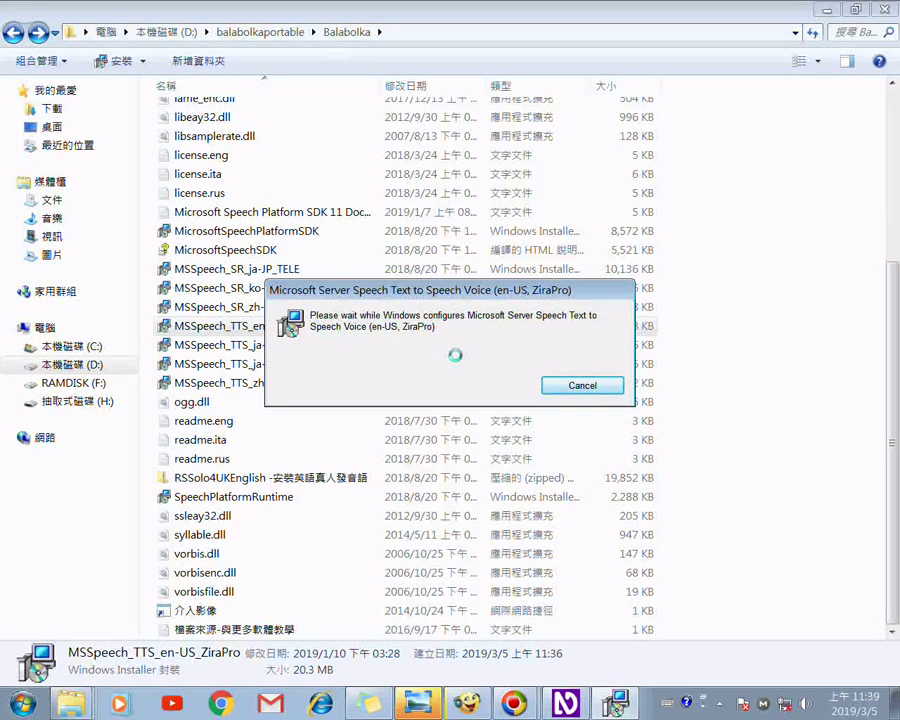
Switch to NVDA's speech settings, change the synthesizer to Microsoft Speech API version 5 with Microsoft 音效對應表 output, and check its available voices.
left_click(566, 706)
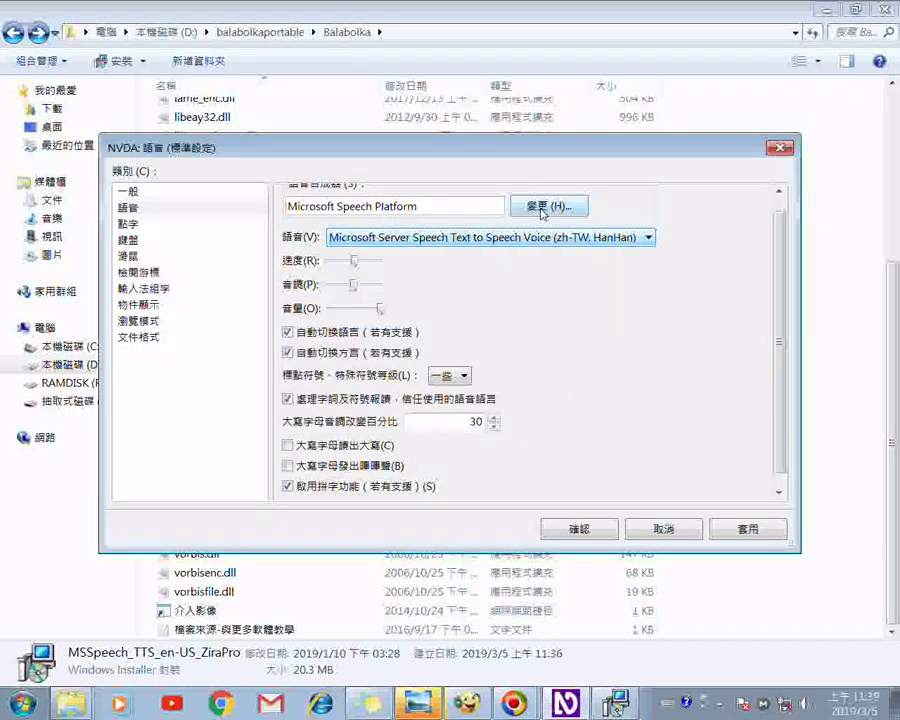
left_click(545, 208)
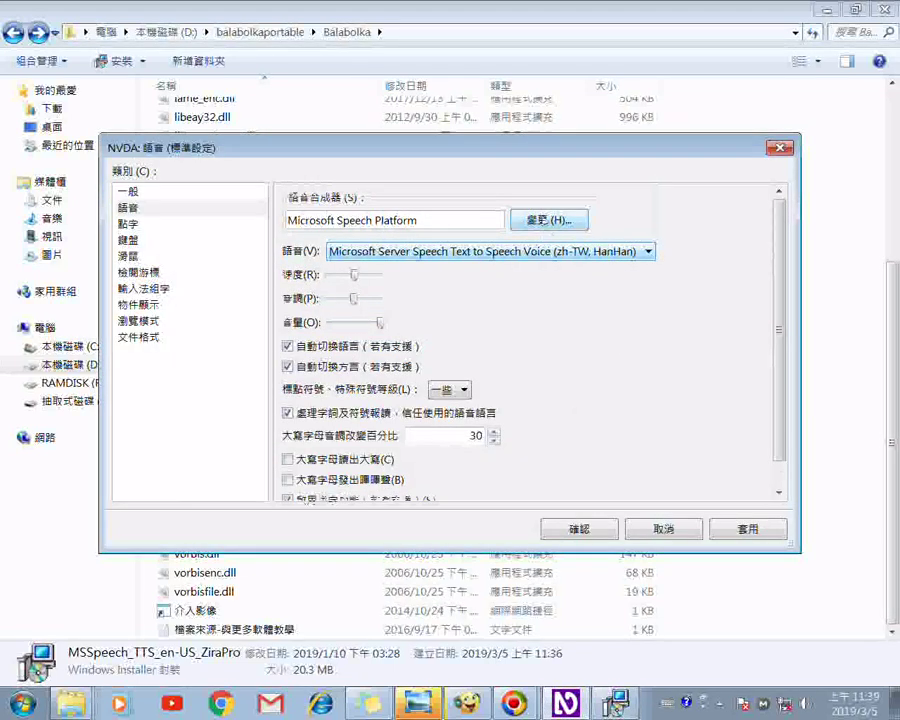
left_click(546, 222)
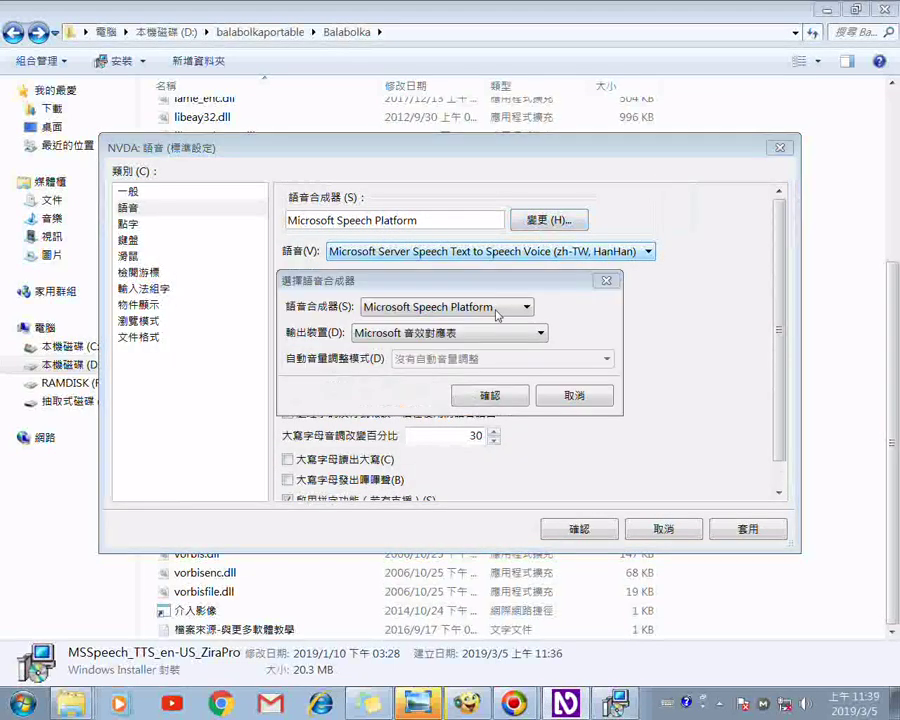
left_click(514, 310)
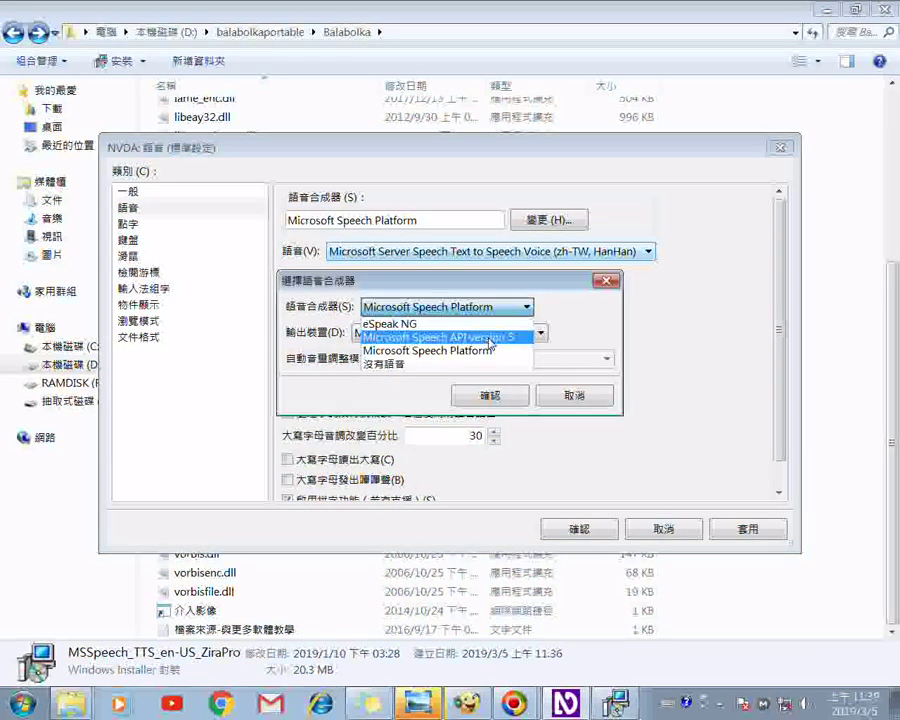
left_click(489, 340)
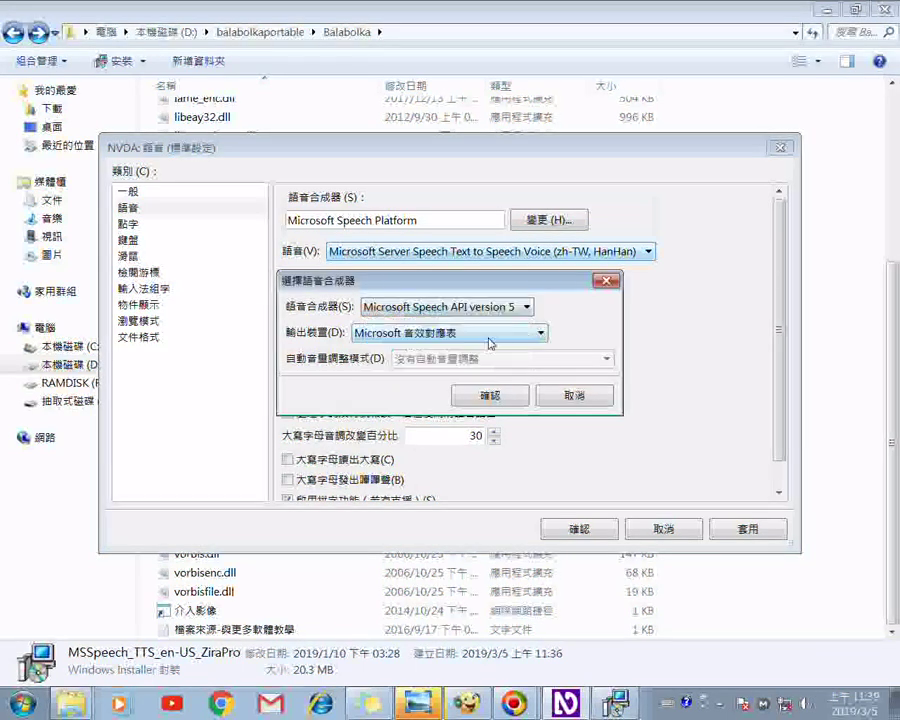
left_click(489, 340)
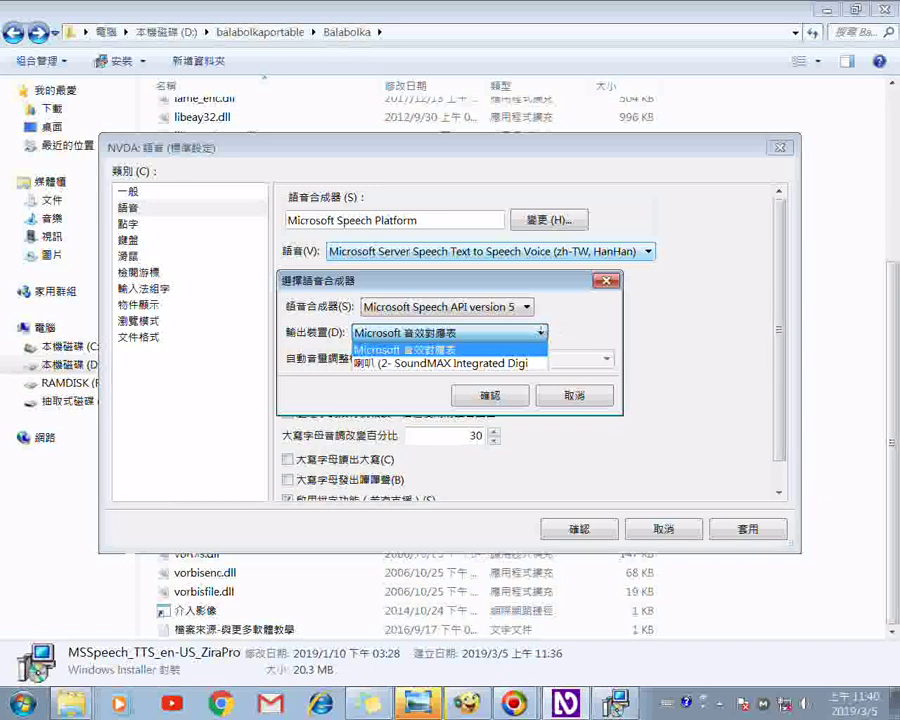
left_click(340, 346)
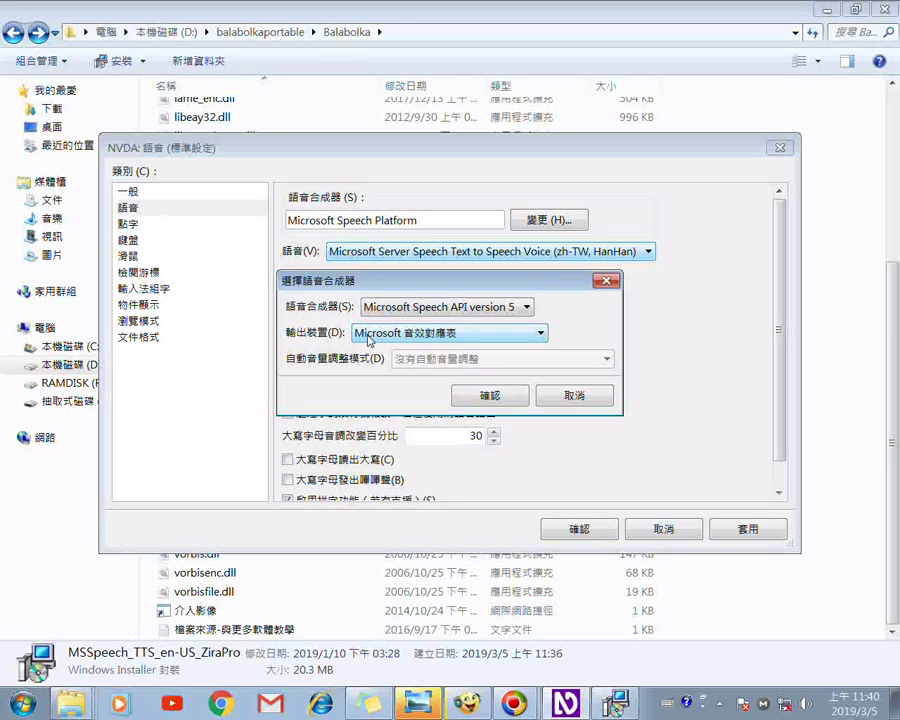
left_click(477, 398)
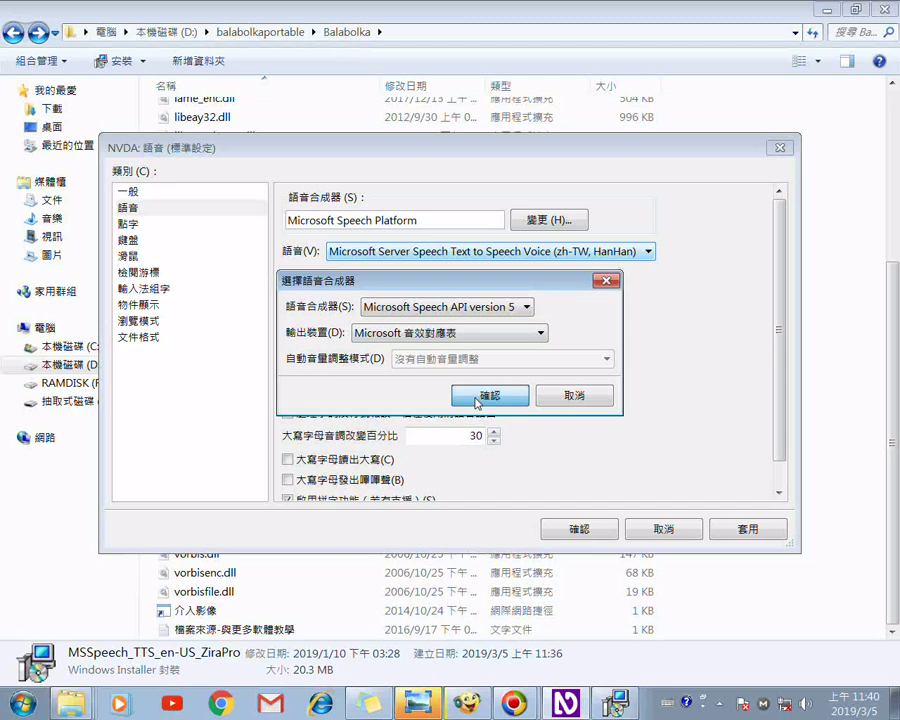
left_click(488, 396)
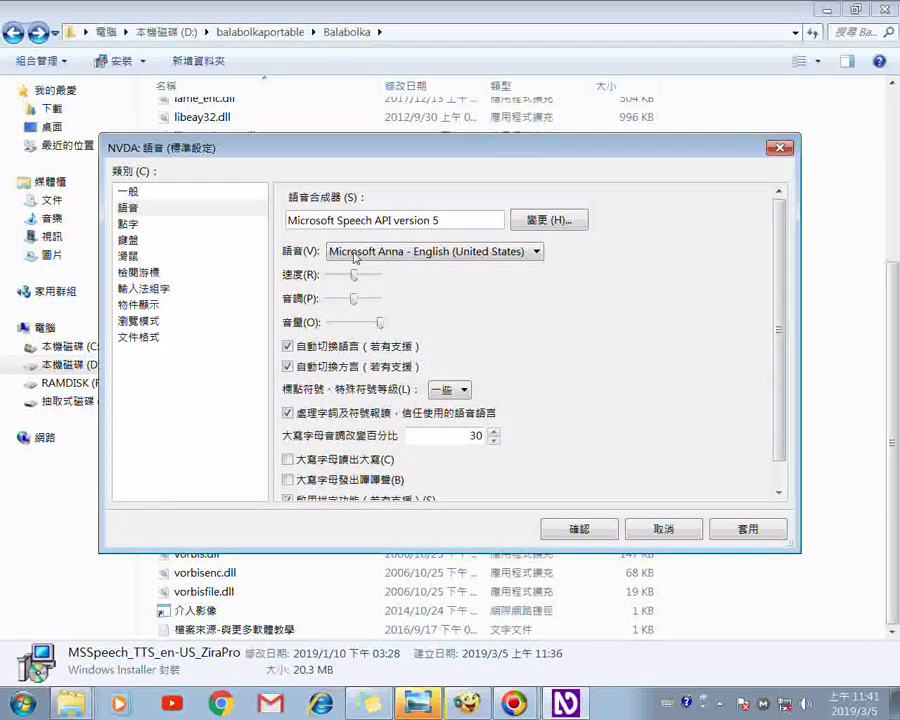
left_click(432, 252)
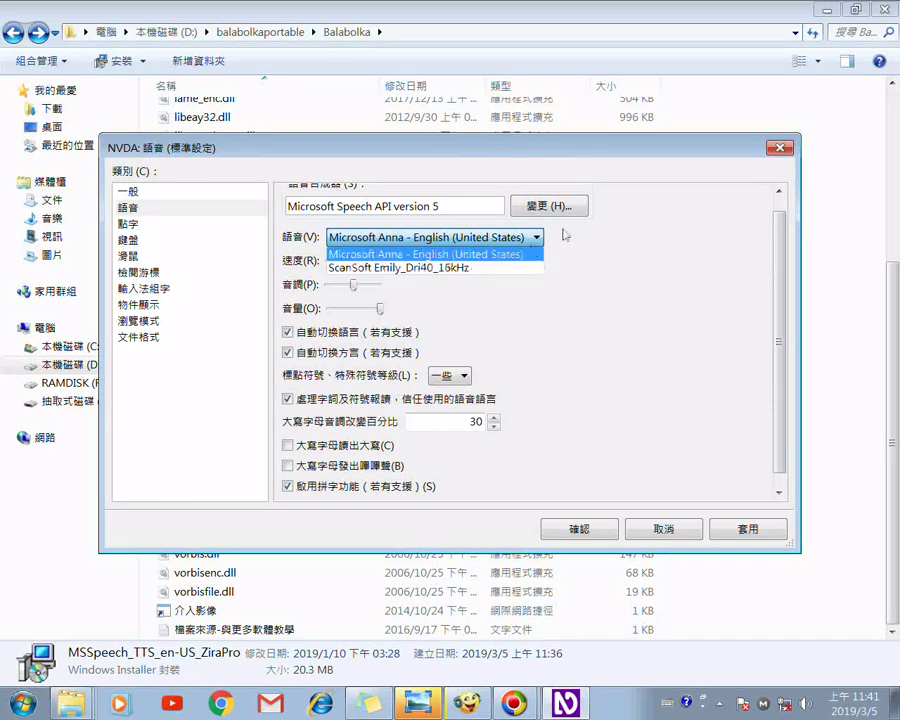
left_click(588, 257)
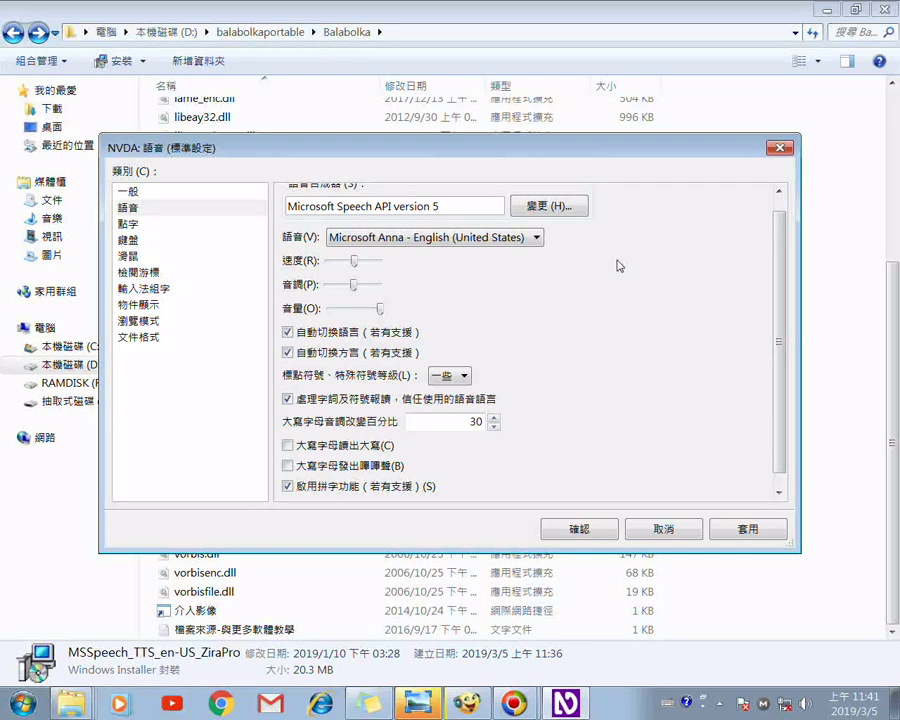
Change NVDA's speech synthesizer to eSpeak NG, keeping the Microsoft 音效對應表 output device.
scroll(551, 213, "up", 1)
left_click(549, 219)
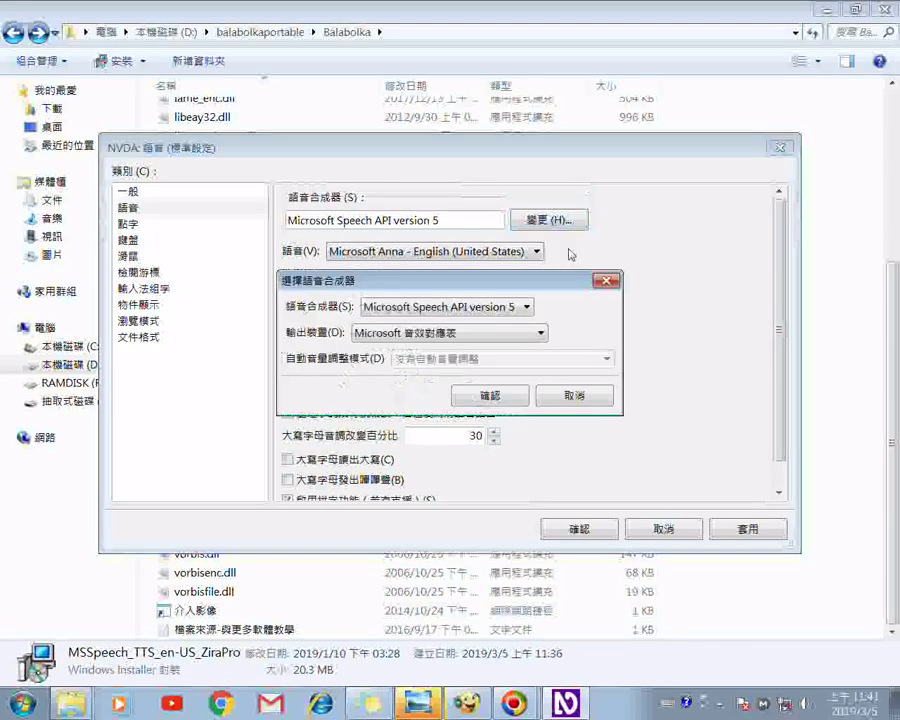
left_click(527, 309)
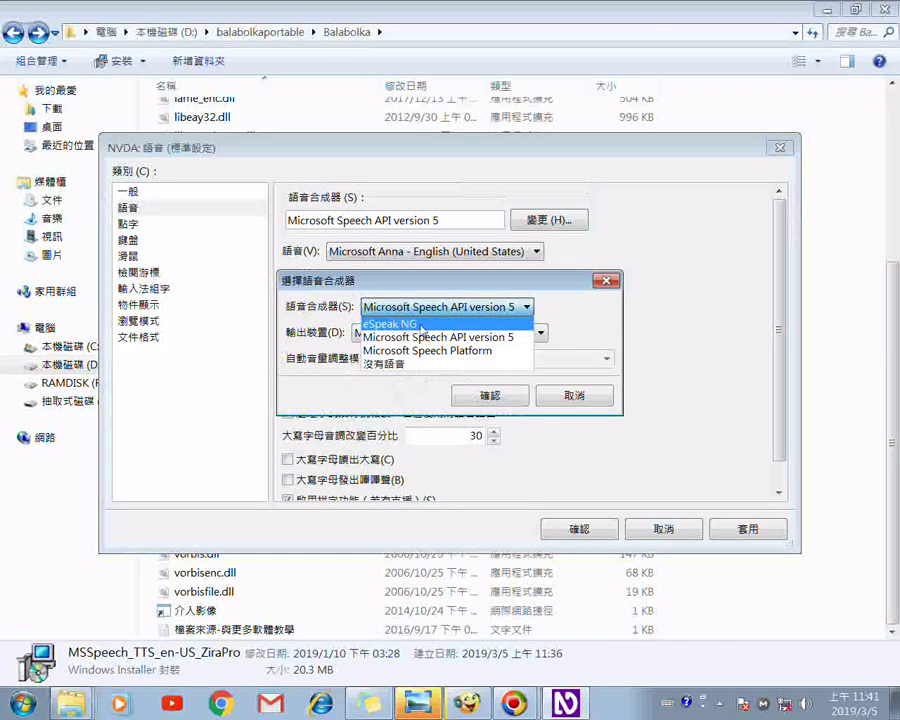
left_click(422, 326)
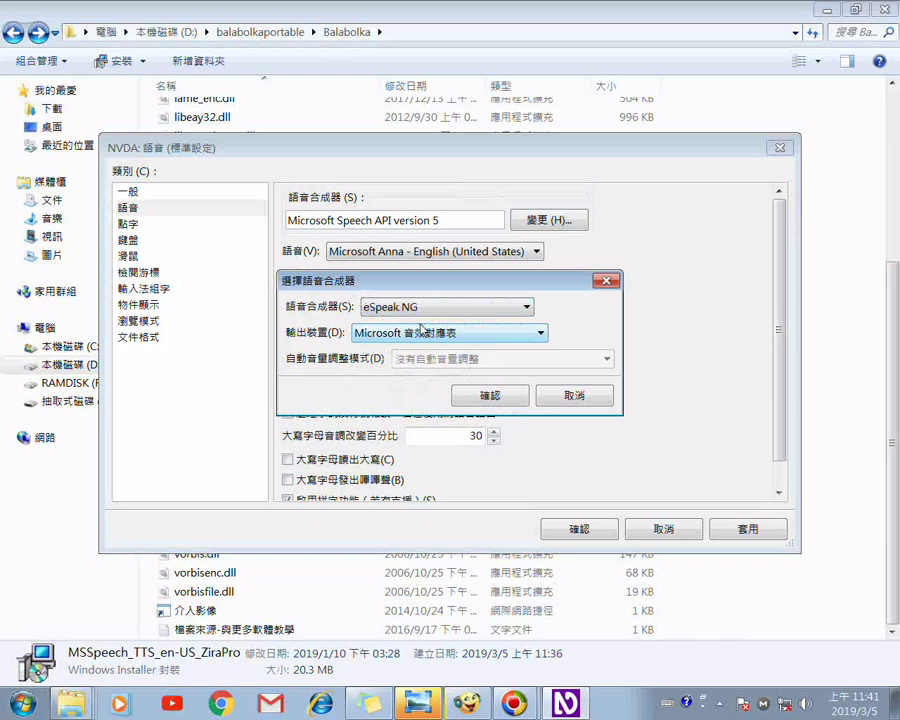
left_click(515, 399)
left_click(494, 400)
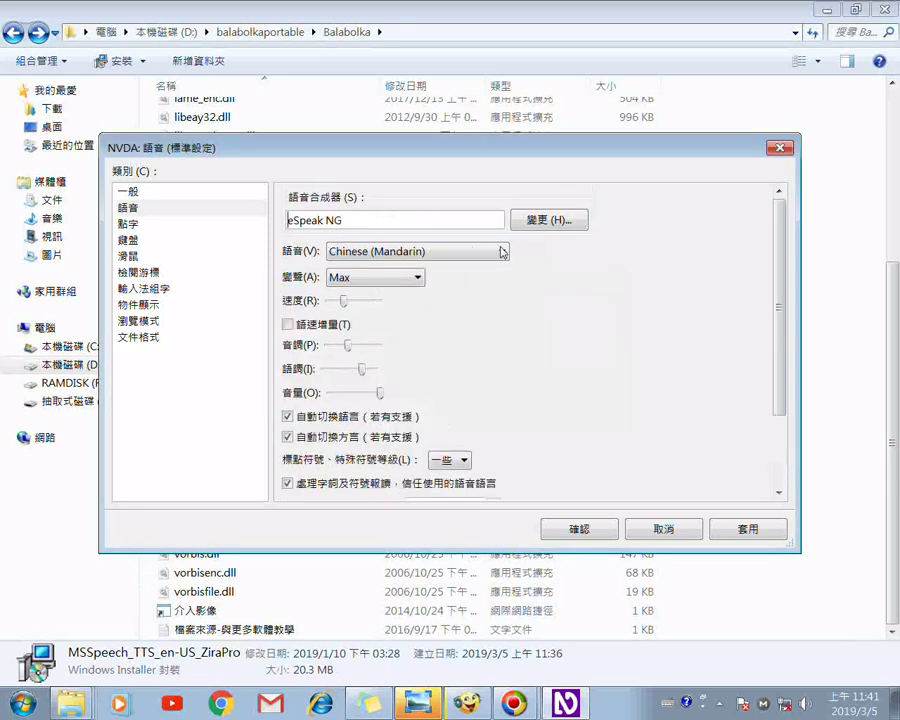
Browse the languages offered by the eSpeak NG synthesizer and set the voice to Oriya.
left_click(503, 252)
left_click(502, 253)
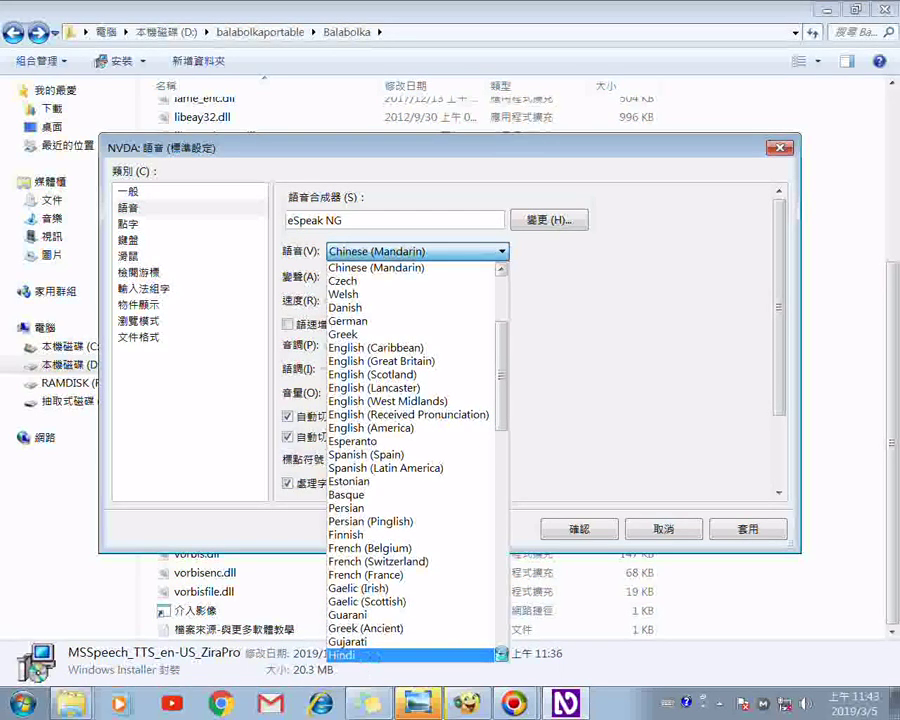
scroll(501, 654, "down", 10)
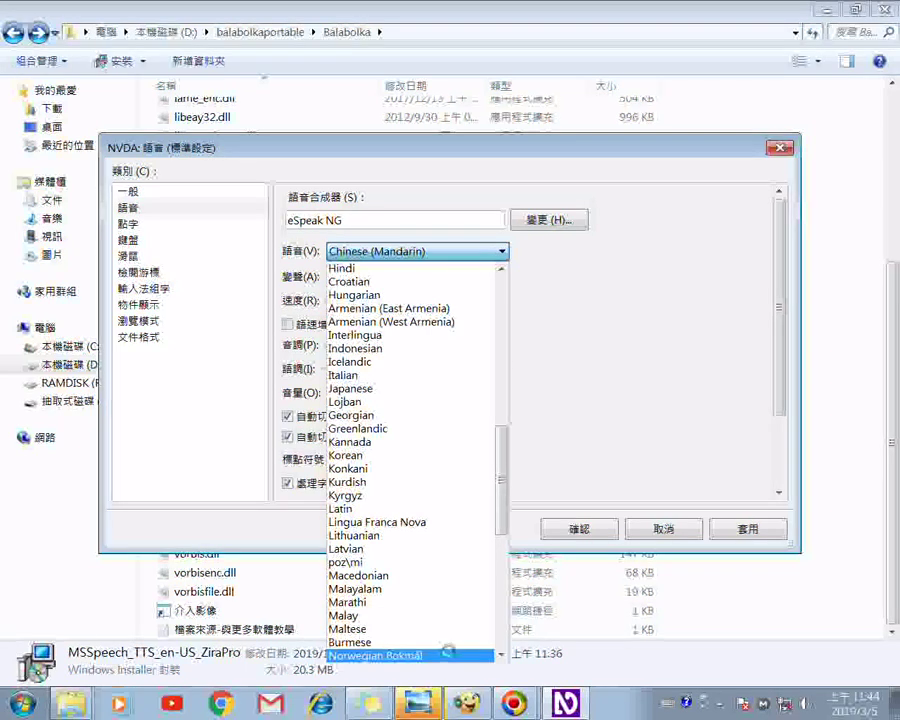
left_click(499, 590)
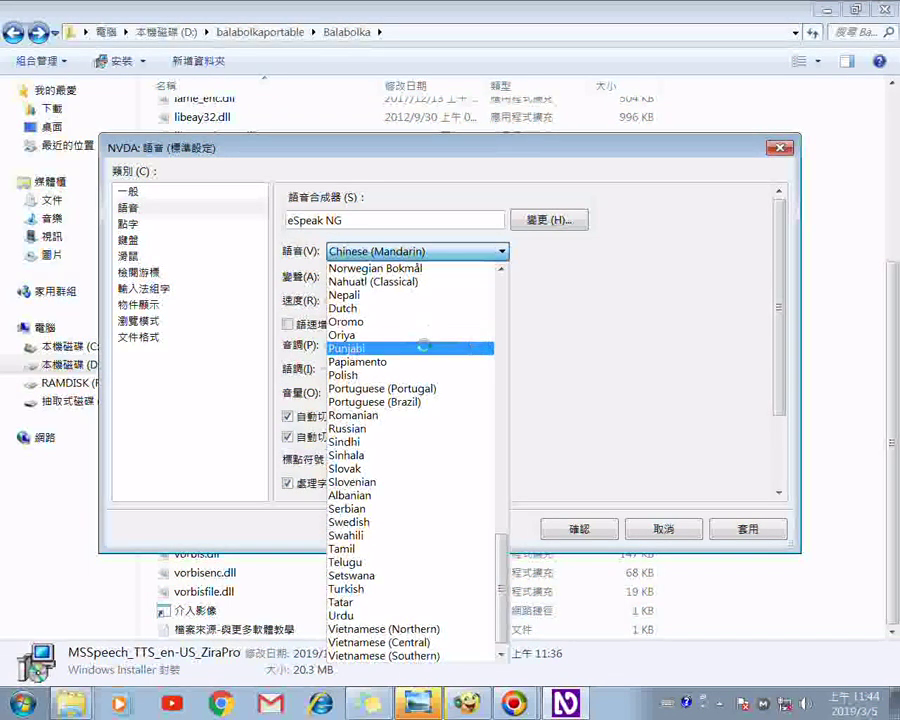
left_click(418, 335)
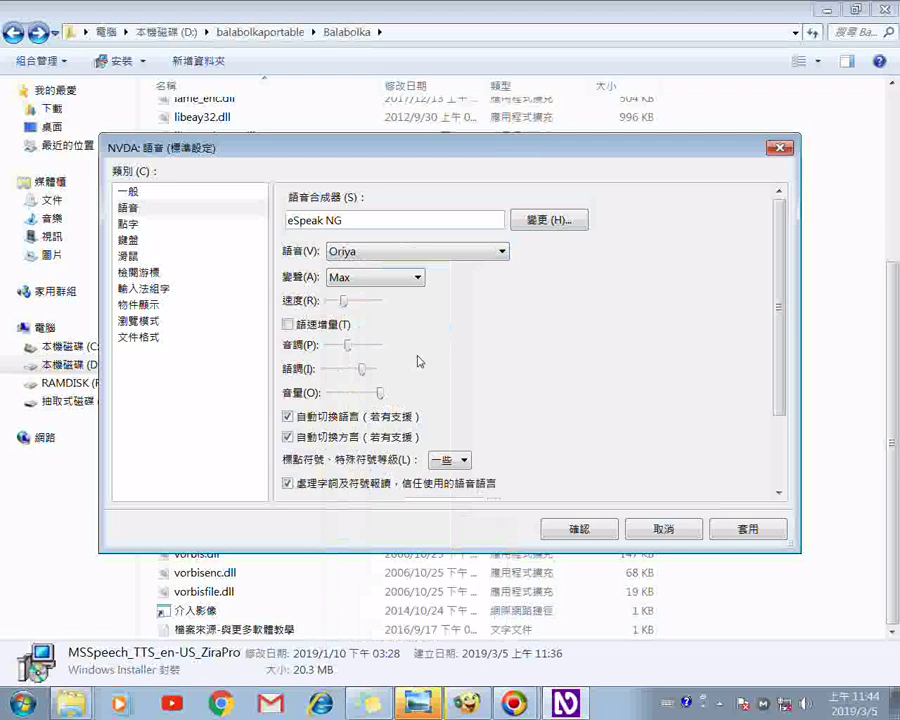
Examine the full list of eSpeak NG voices, from Afrikaans through Chinese (Cantonese), for the available languages and English variants.
left_click(502, 252)
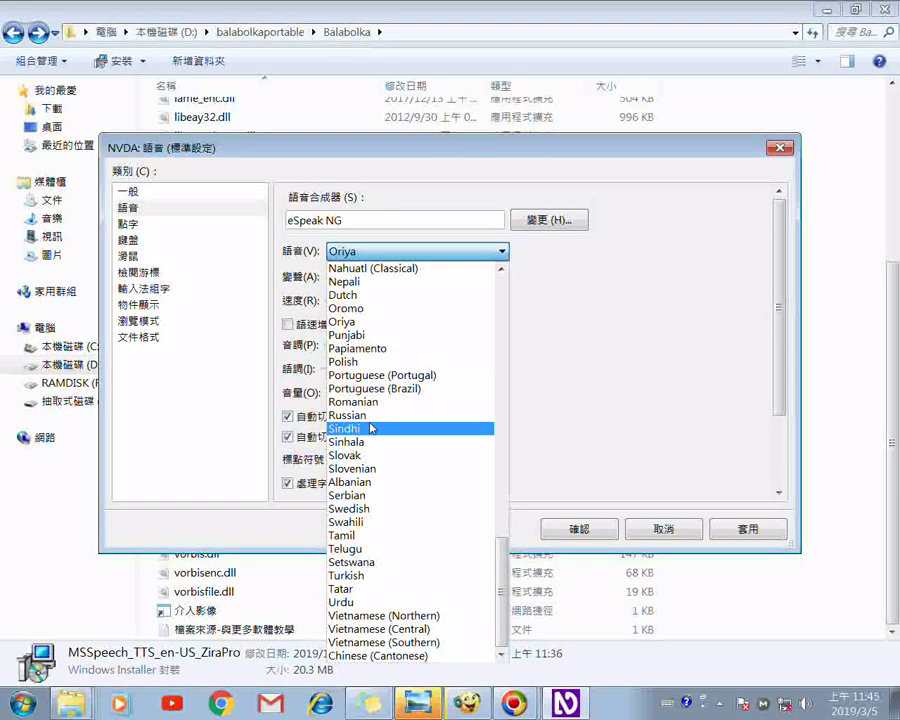
key("Up")
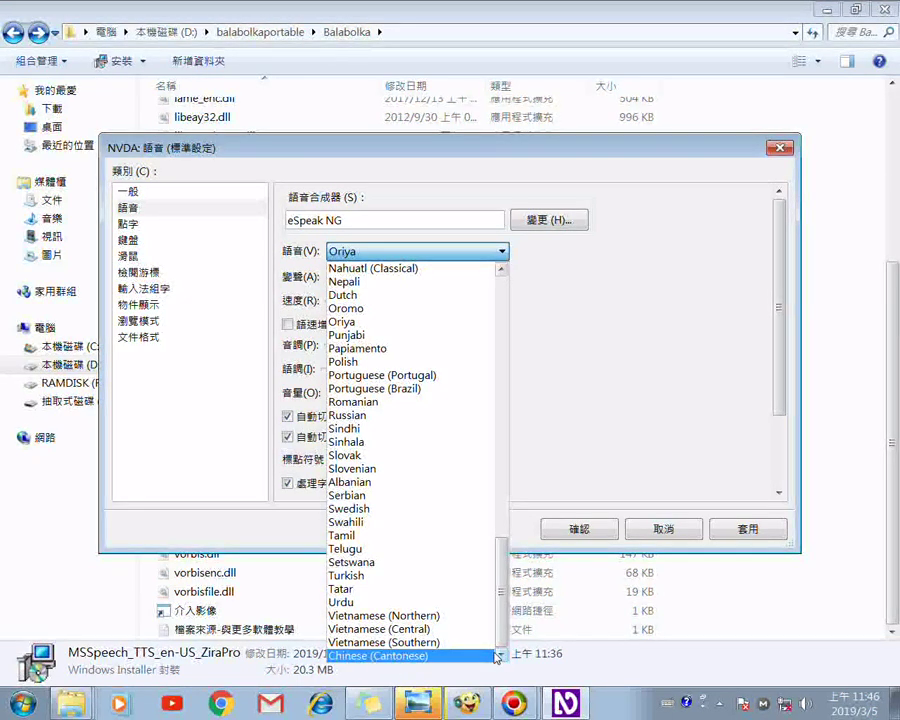
key("Up")
key("Up")
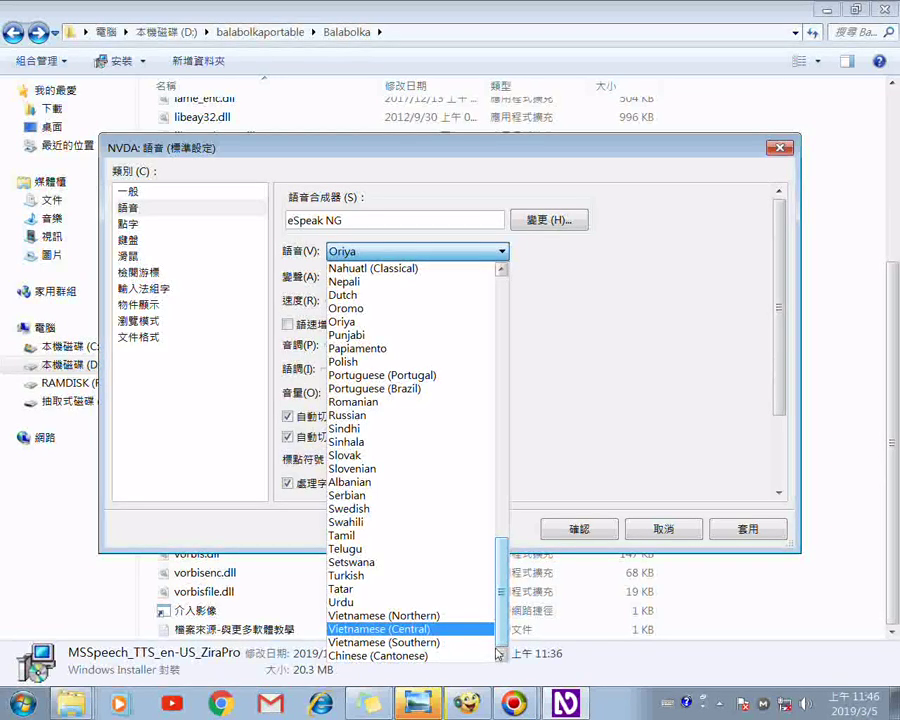
left_click_drag(497, 645, 492, 328)
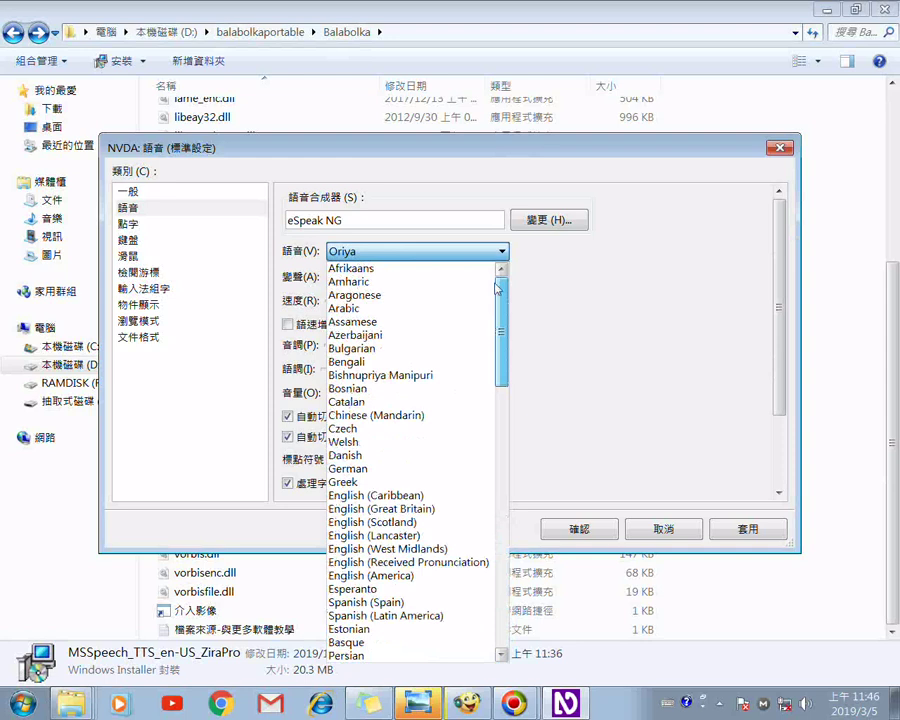
left_click_drag(496, 381, 512, 601)
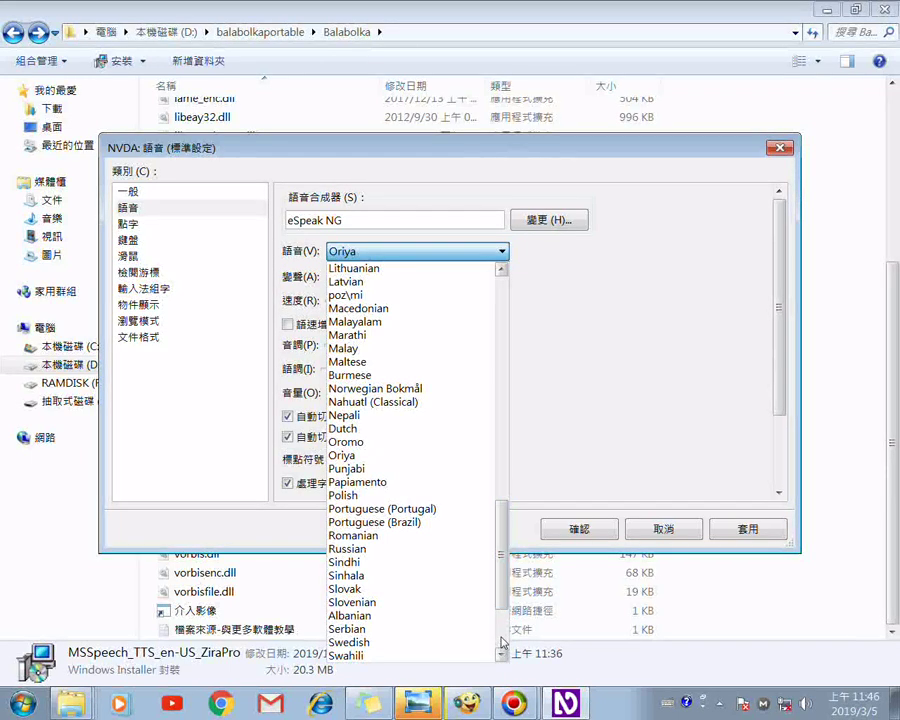
scroll(502, 641, "down", 3)
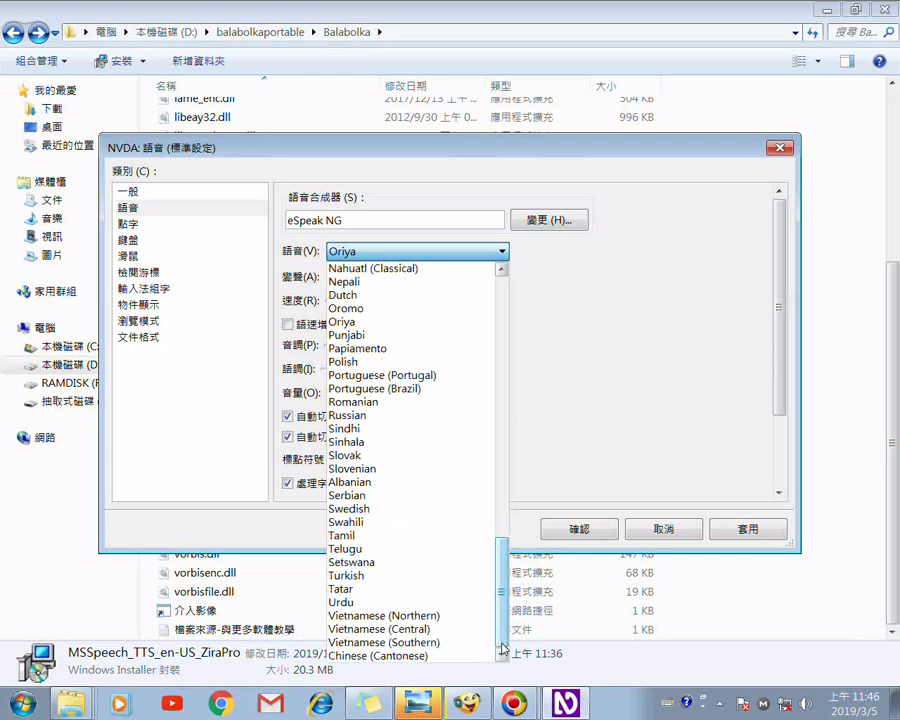
left_click_drag(502, 648, 519, 311)
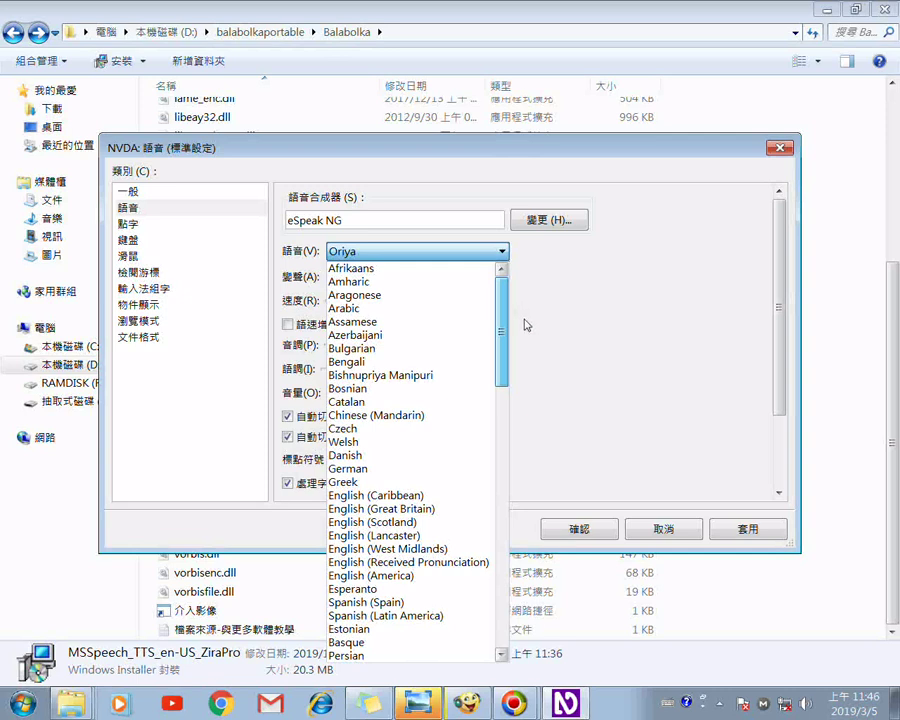
scroll(522, 330, "down", 4)
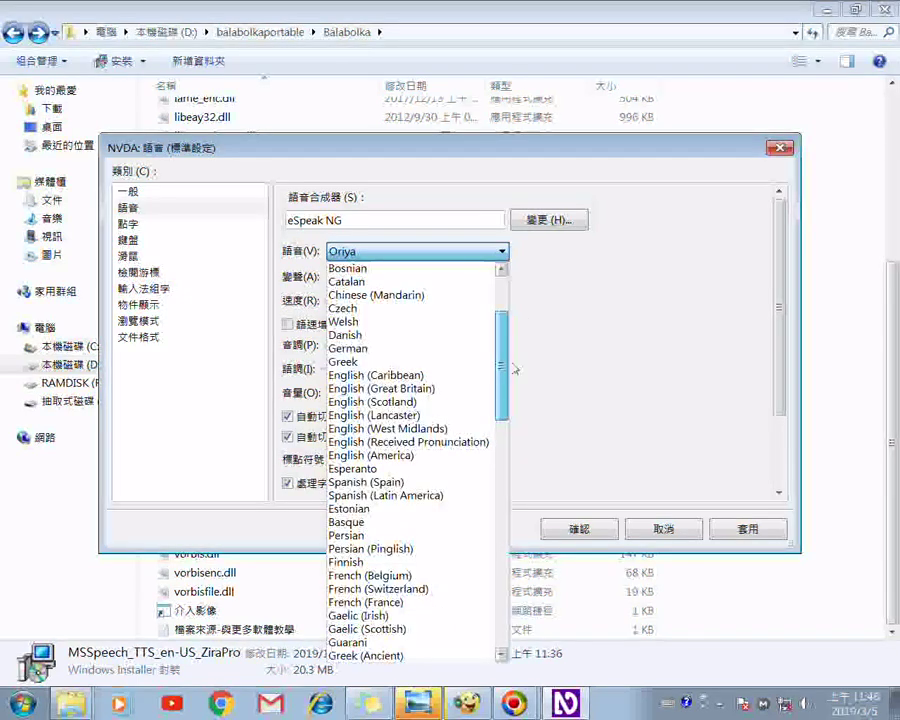
Set the eSpeak NG voice to English (America), apply the change and confirm the NVDA settings.
scroll(452, 375, "up", 1)
scroll(430, 390, "down", 3)
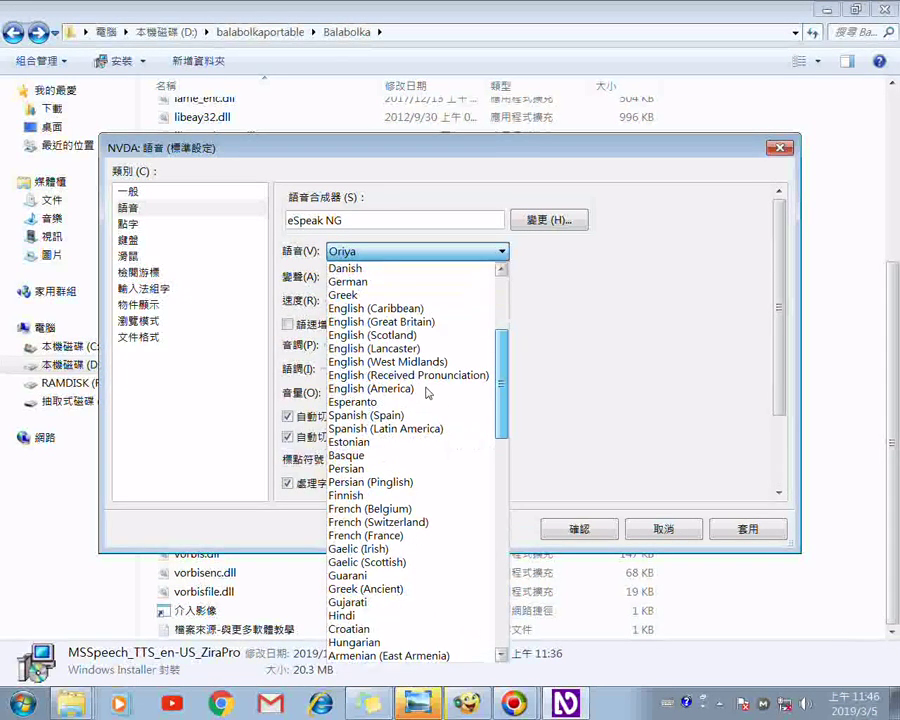
scroll(422, 400, "up", 1)
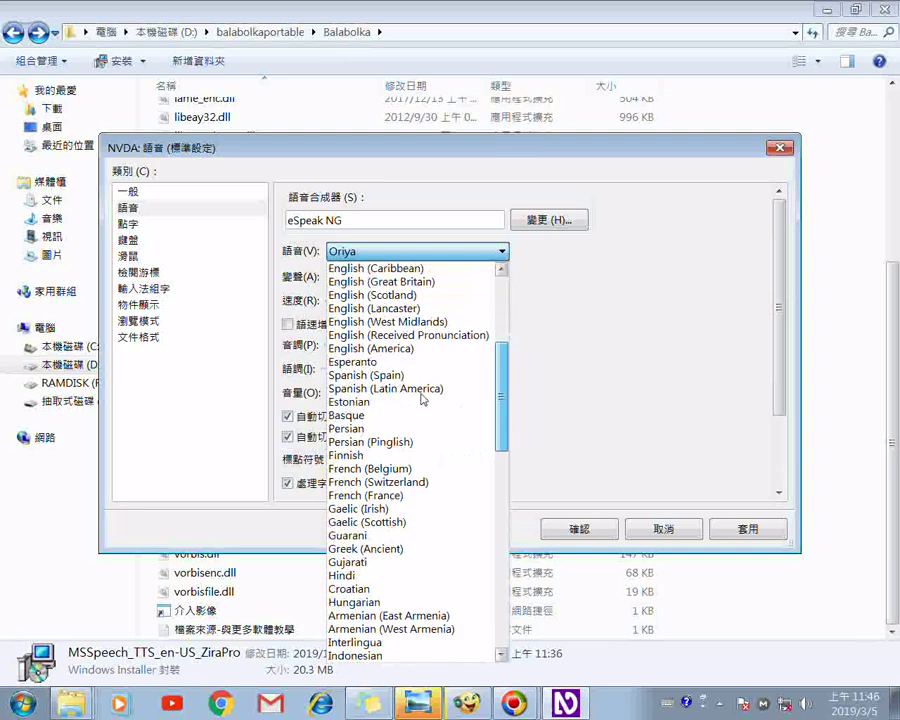
scroll(422, 398, "up", 2)
scroll(408, 412, "down", 3)
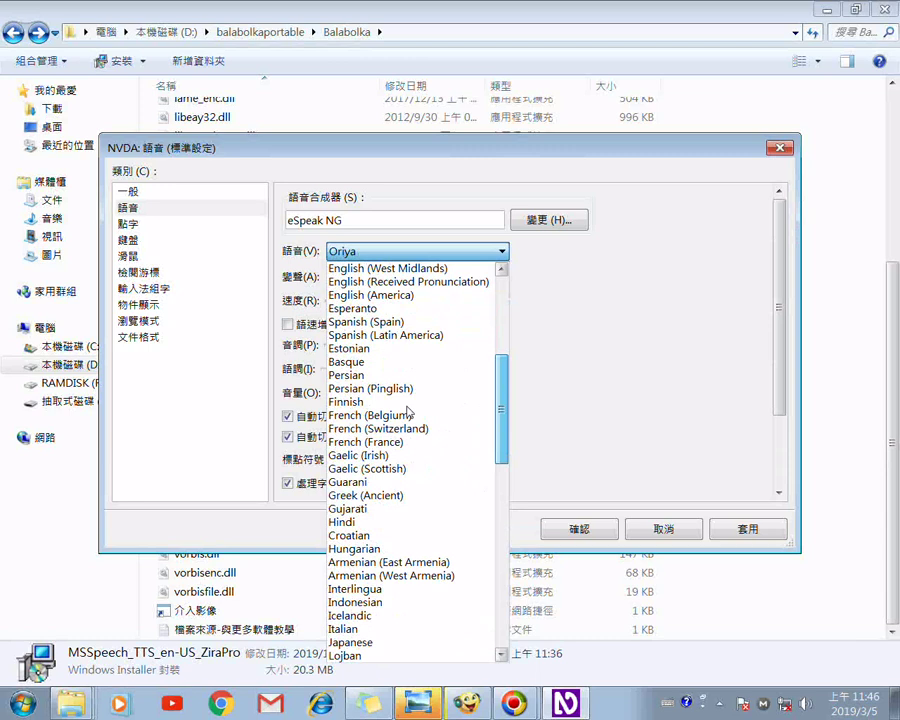
scroll(408, 412, "up", 2)
scroll(402, 398, "down", 1)
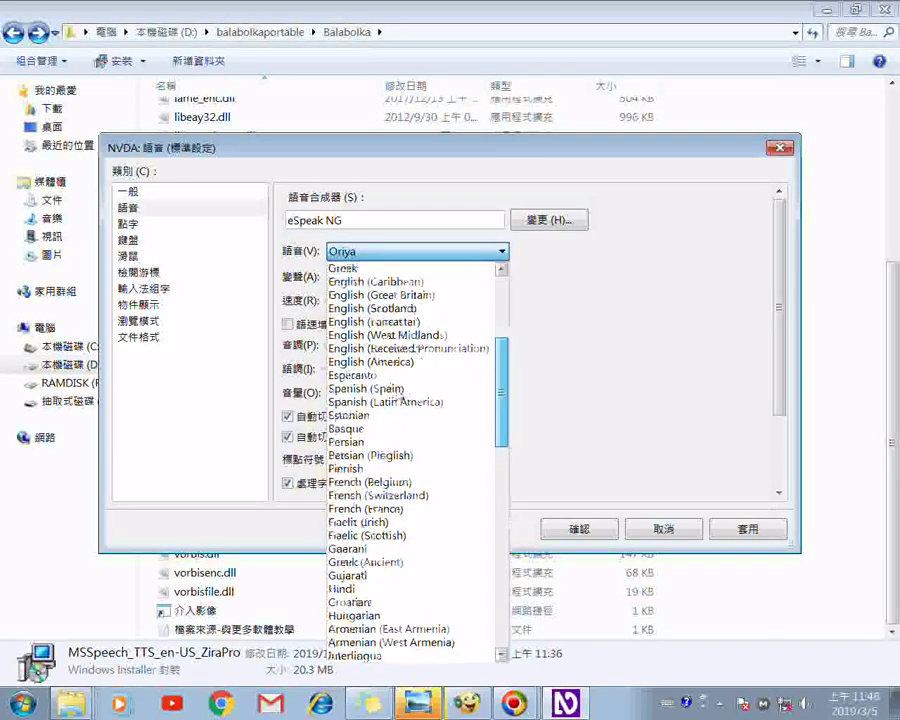
scroll(400, 398, "up", 2)
scroll(400, 398, "down", 2)
scroll(399, 385, "up", 1)
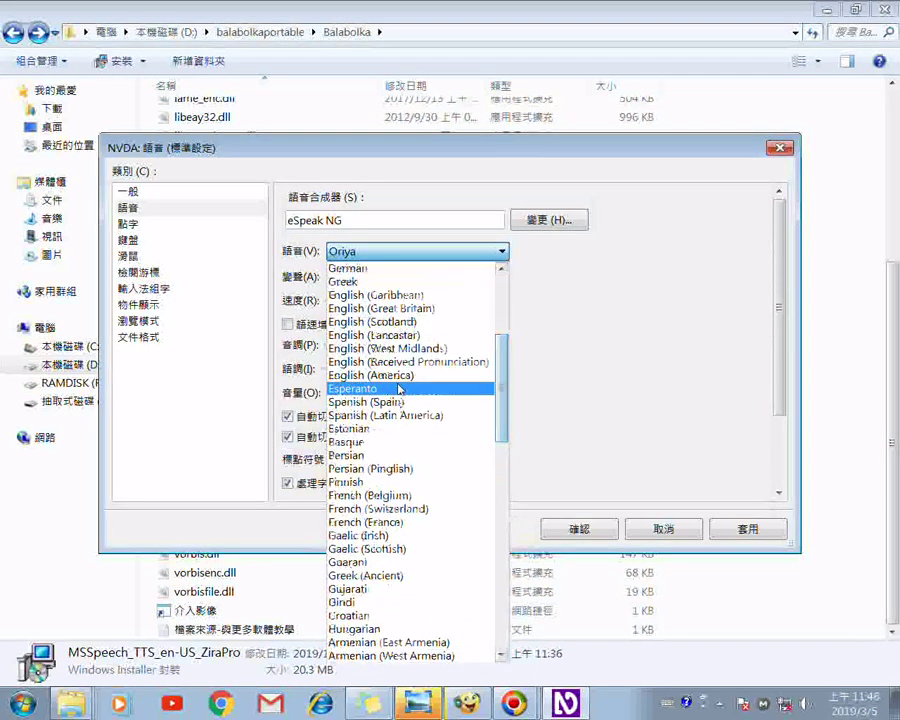
left_click(399, 378)
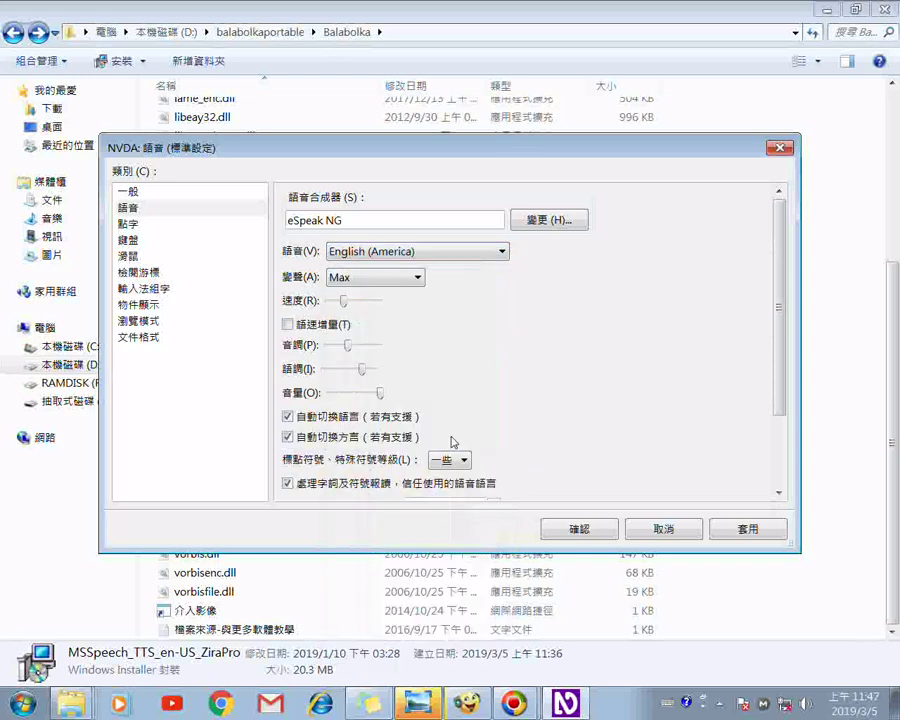
left_click(746, 529)
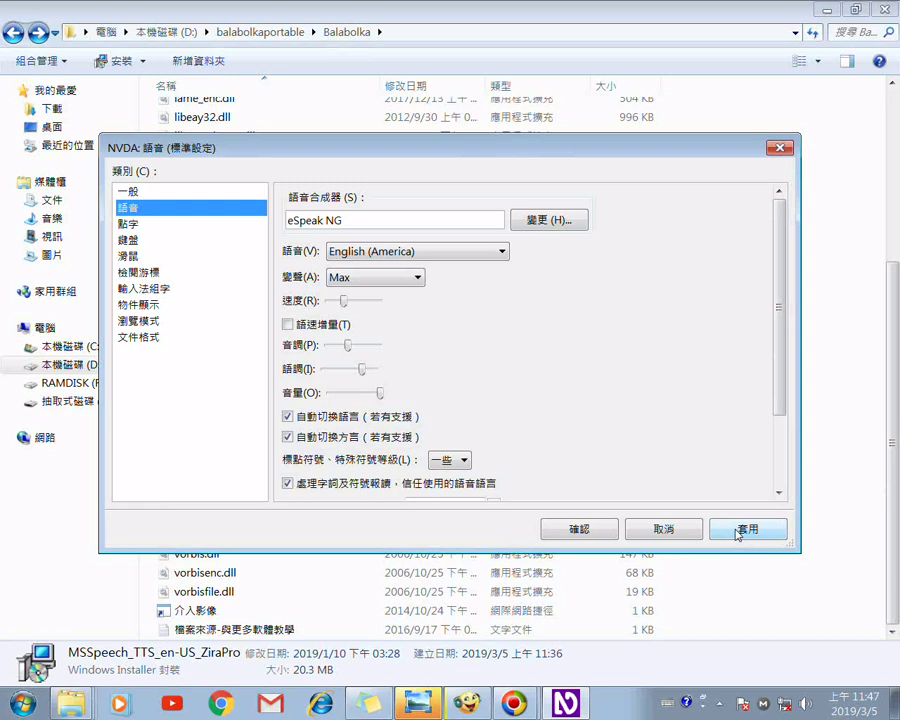
left_click(579, 529)
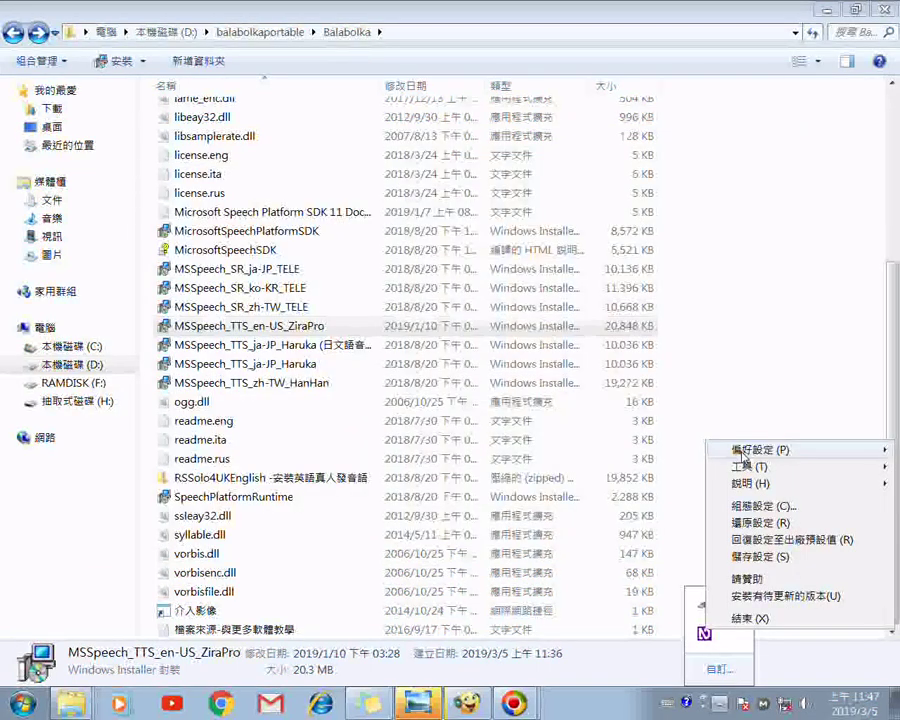
Reopen the NVDA settings and show the speech (語音) category.
key("Left")
key("Down")
key("Right")
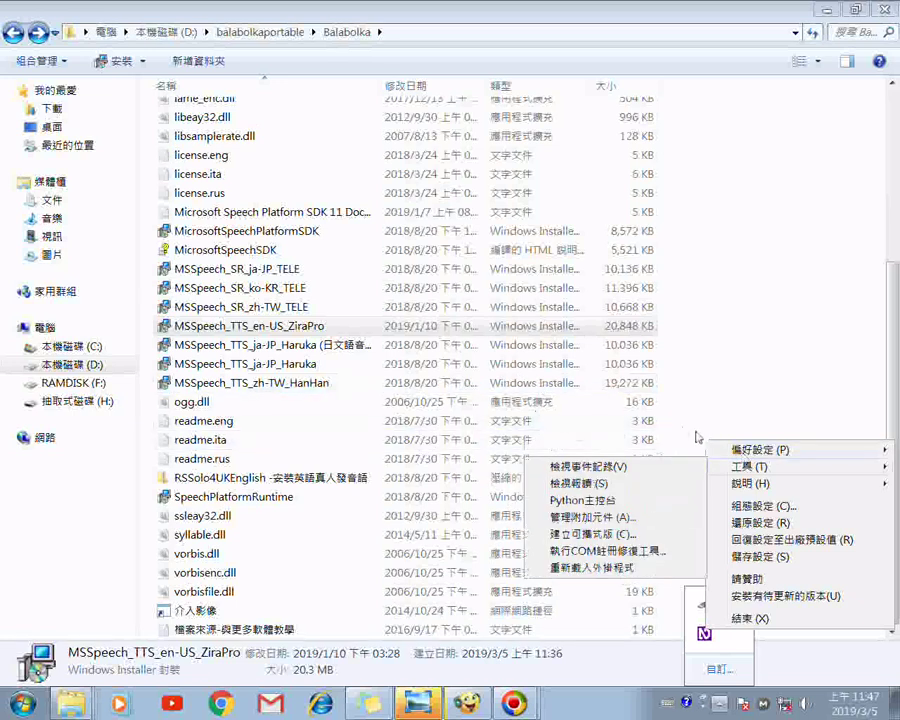
mouse_move(722, 452)
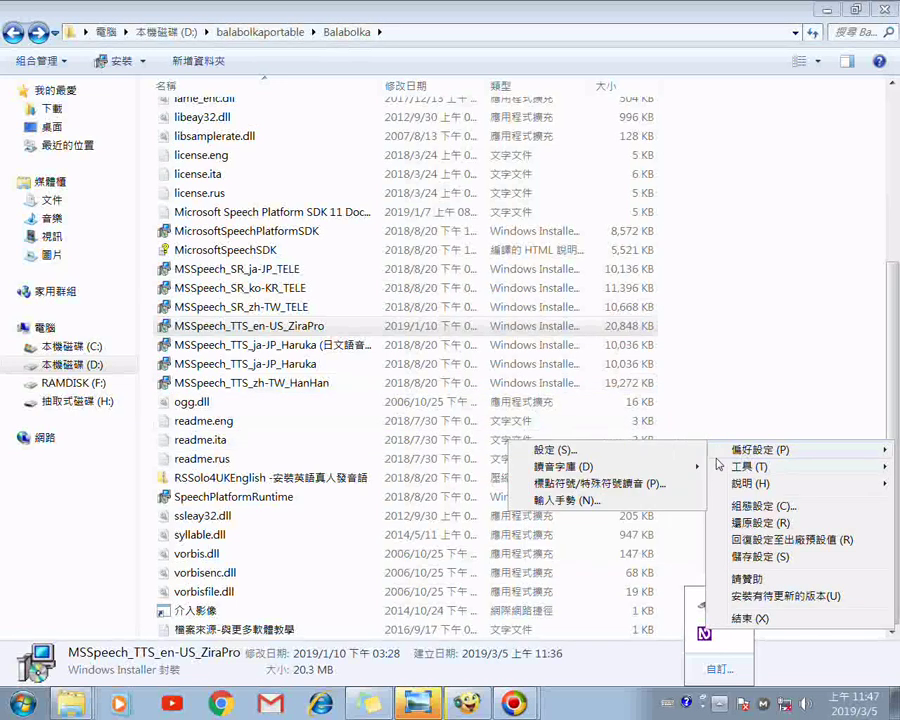
key("Escape")
key("Escape")
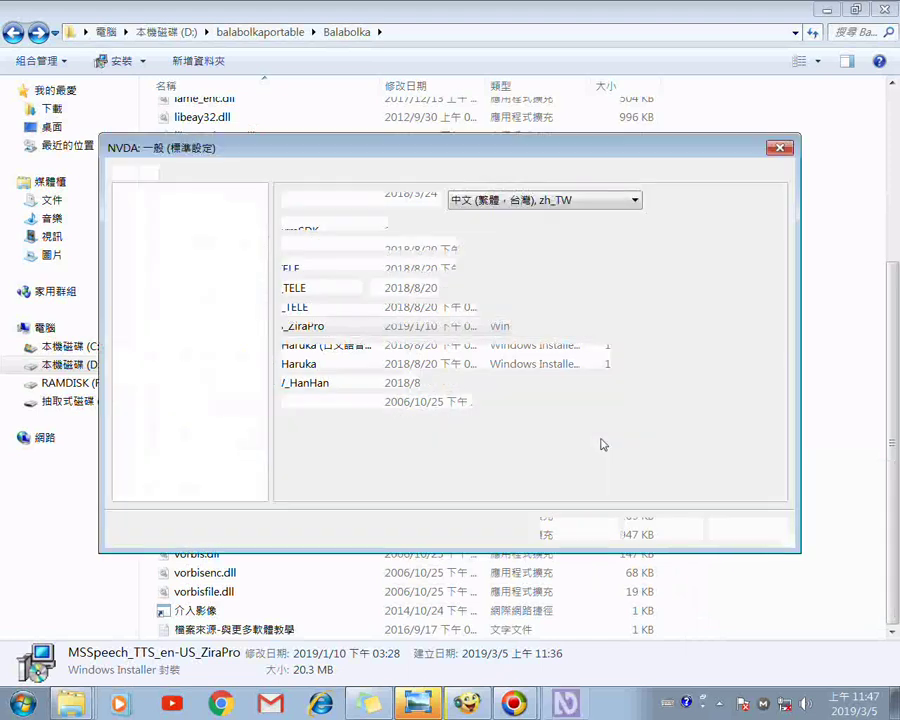
left_click(128, 209)
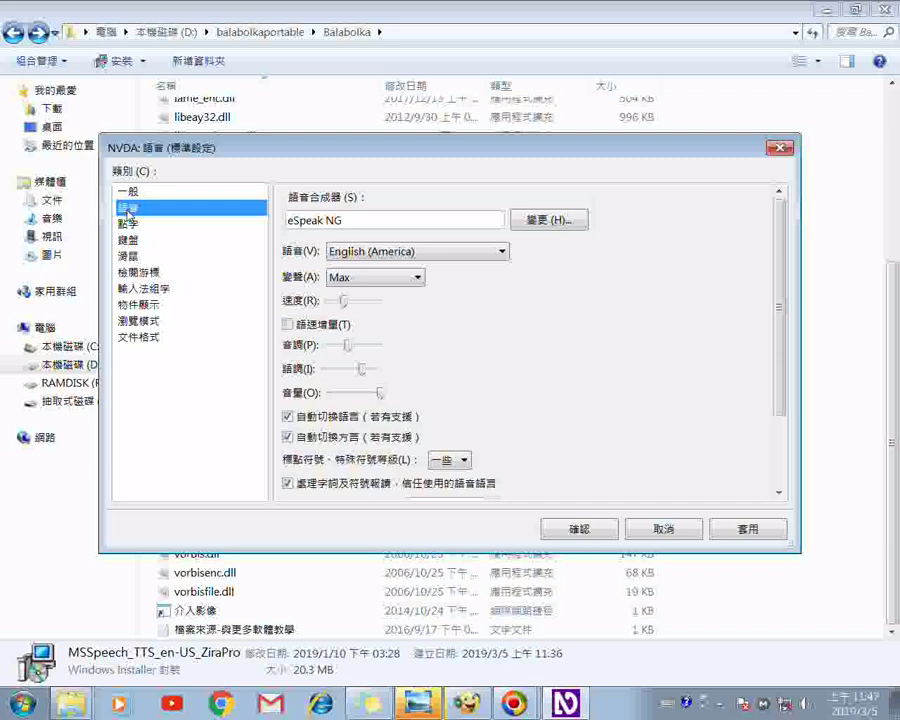
Choose Japanese as the eSpeak NG voice, apply the change and confirm the settings.
left_click(477, 256)
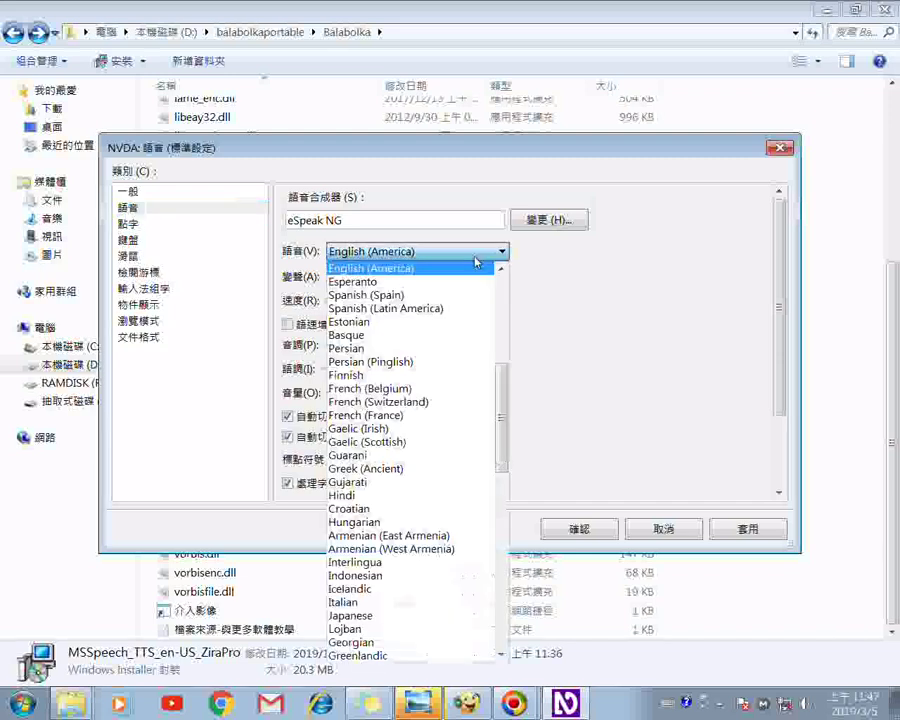
left_click(476, 258)
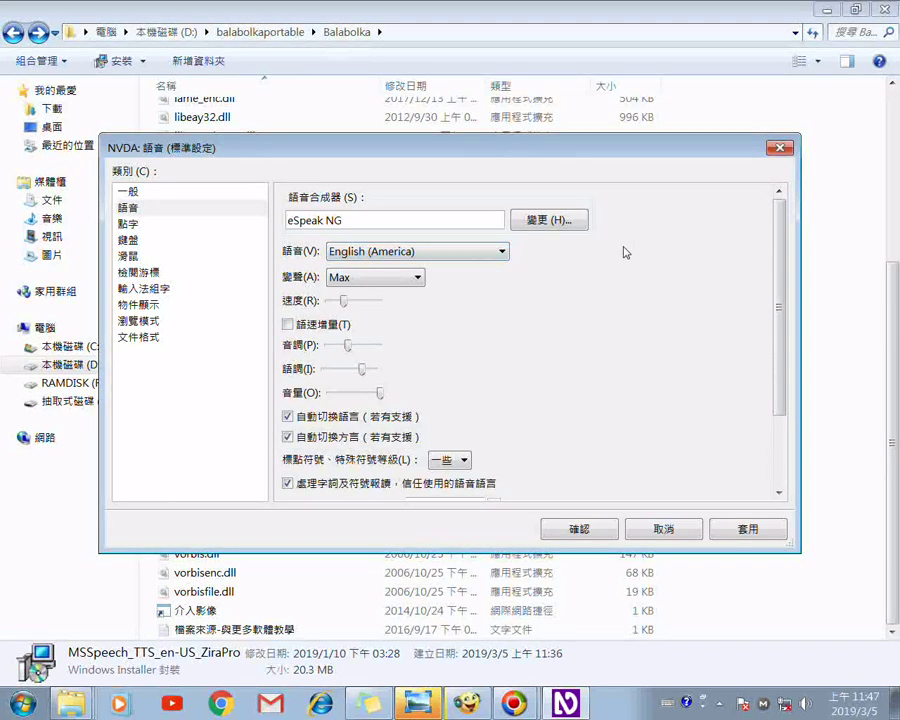
left_click(502, 251)
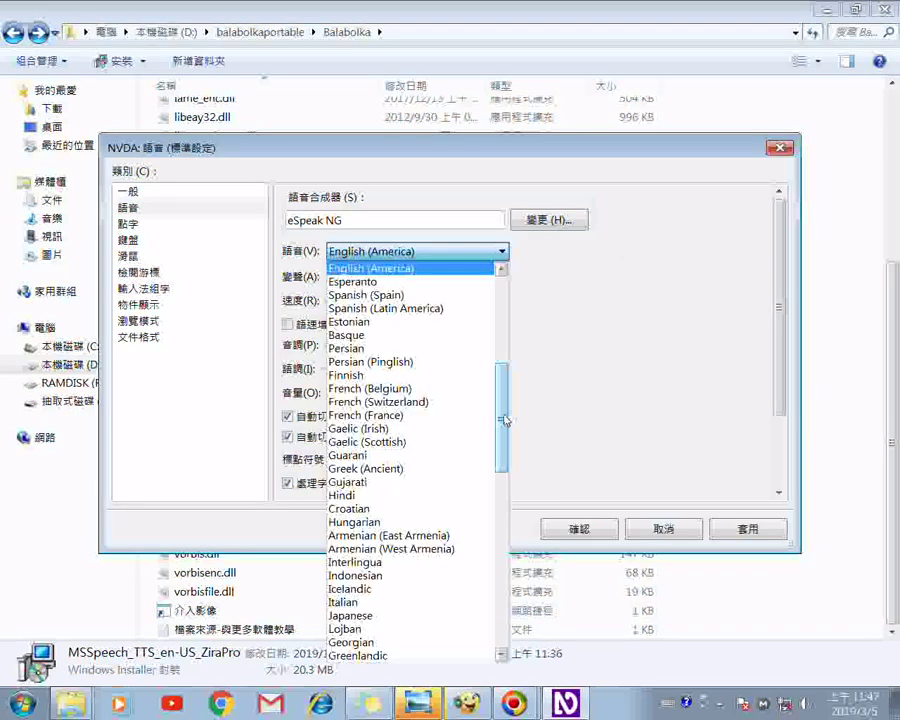
left_click_drag(505, 420, 520, 492)
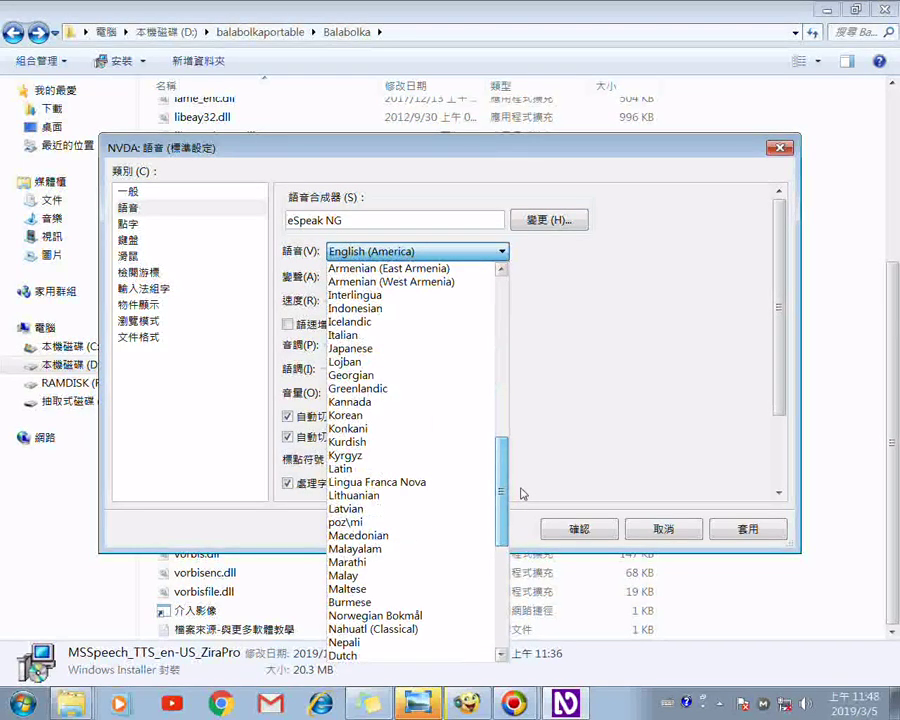
key("k")
key("u")
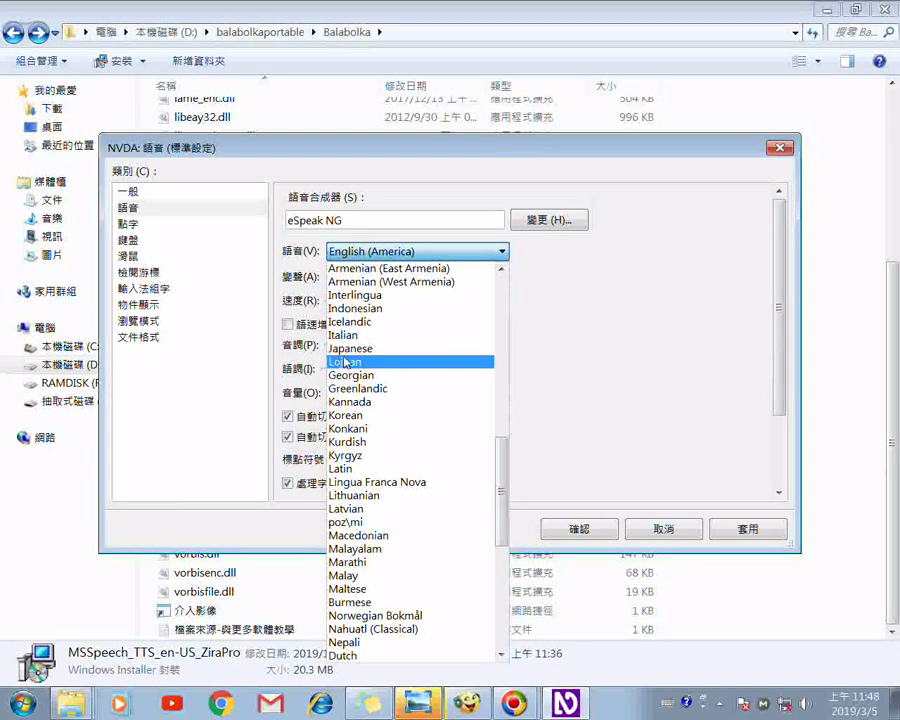
key("Up")
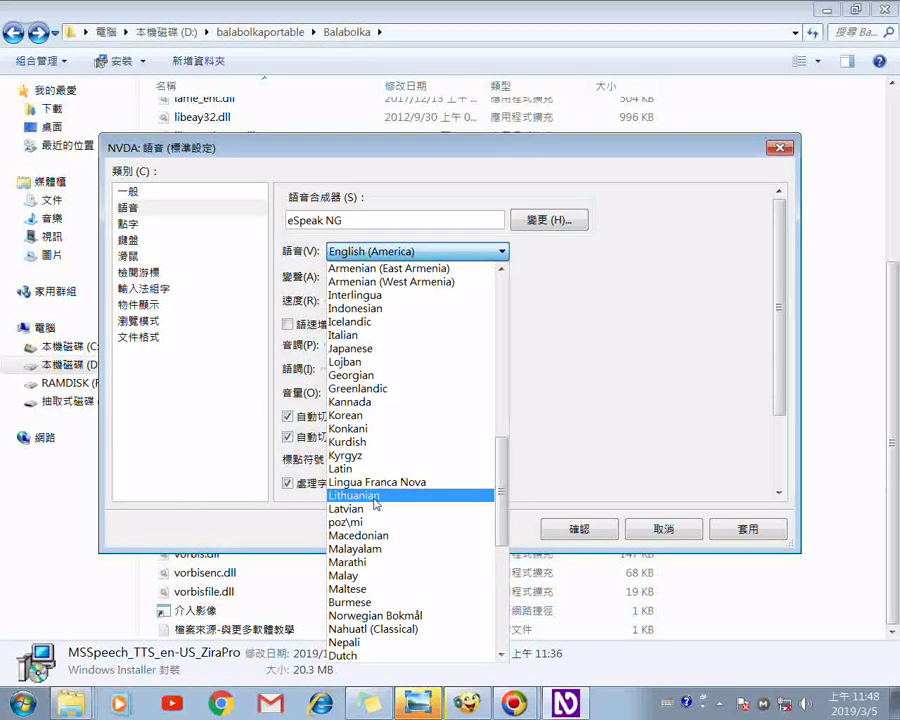
scroll(494, 587, "down", 9)
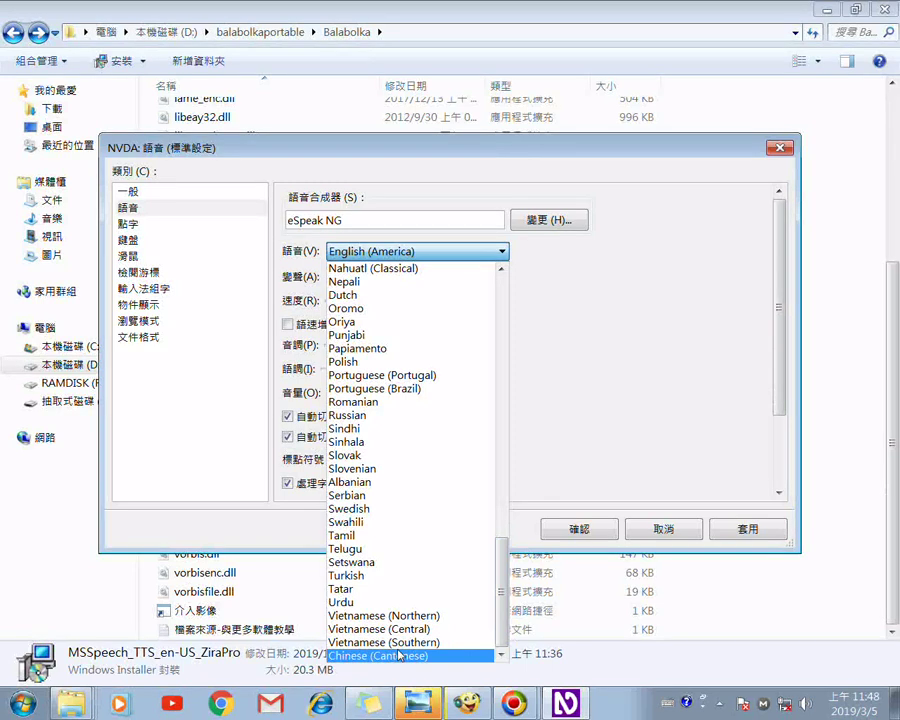
left_click(503, 334)
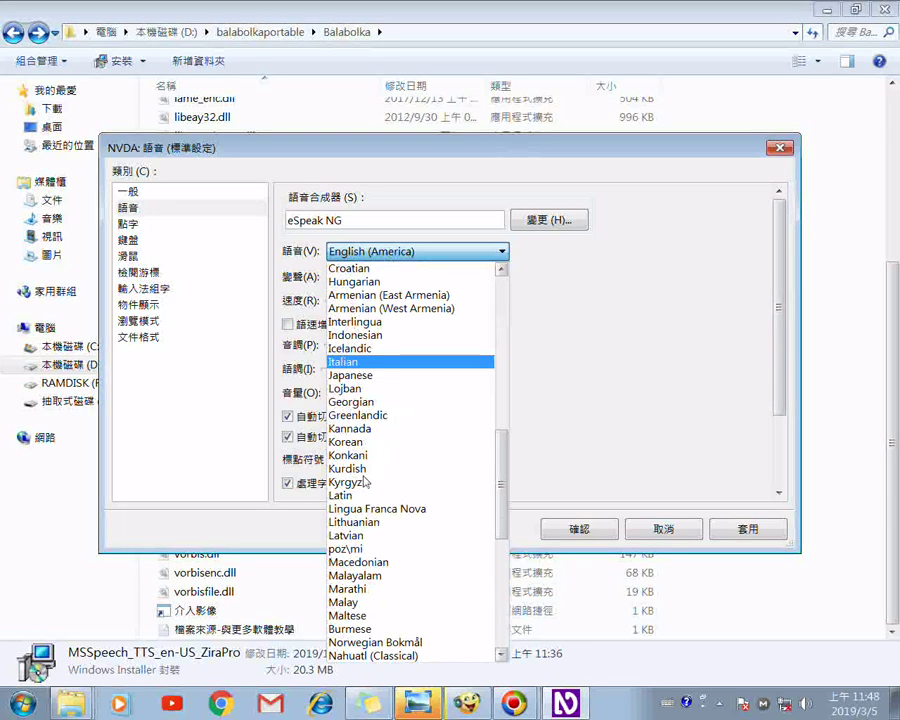
left_click(345, 376)
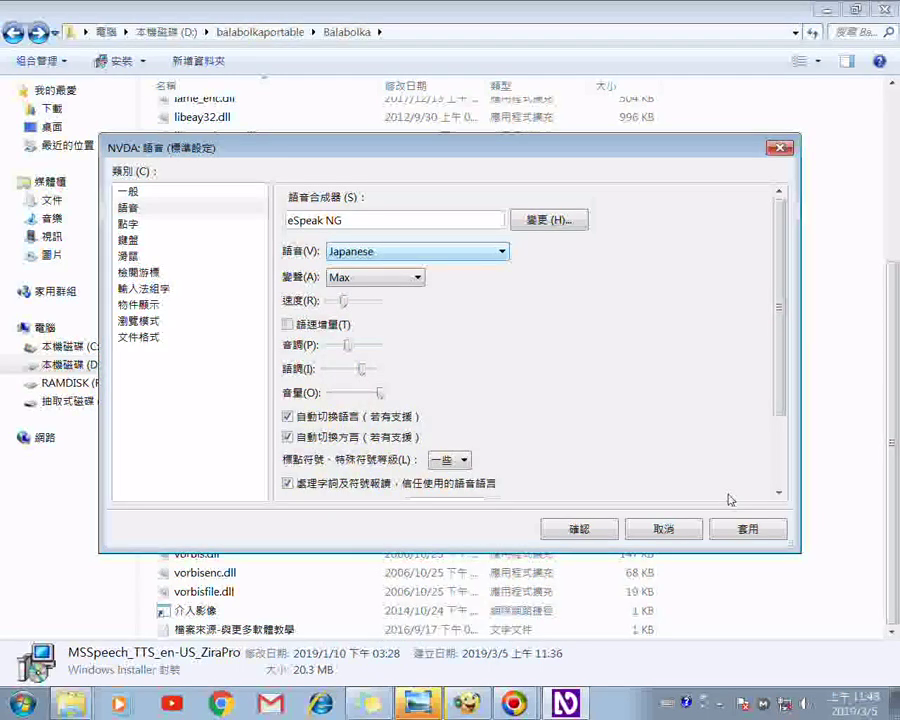
left_click(742, 528)
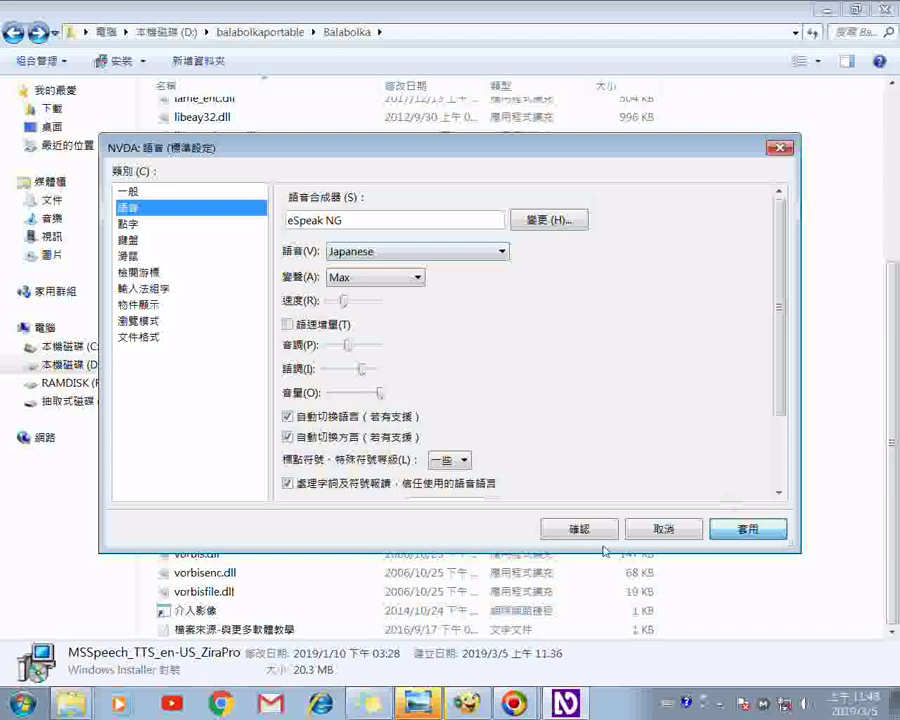
left_click(585, 530)
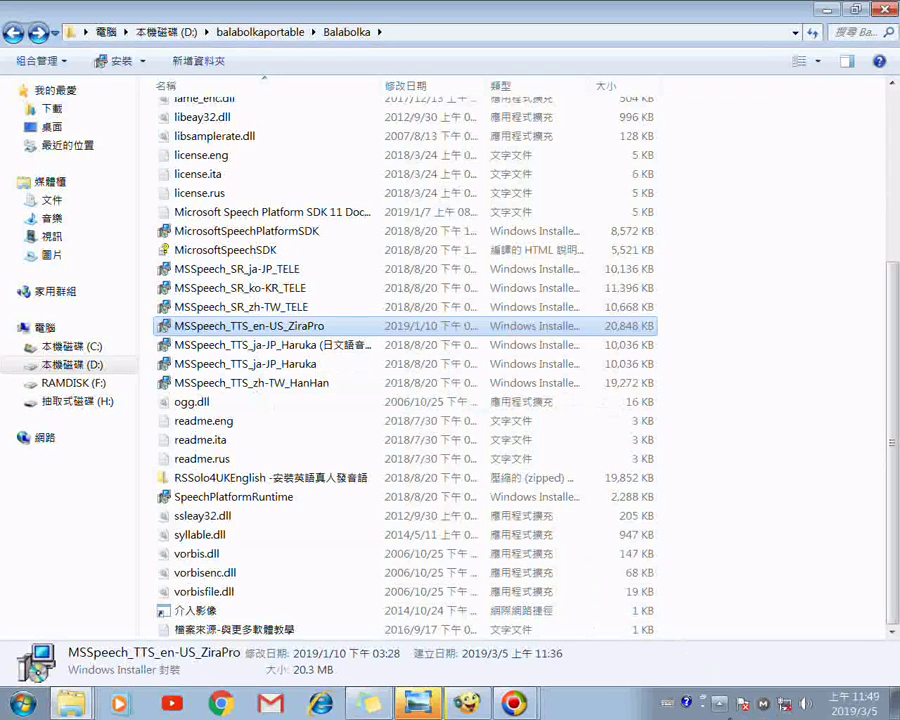
Bring up NVDA's preferences again and switch to the speech (語音) settings.
left_click(723, 706)
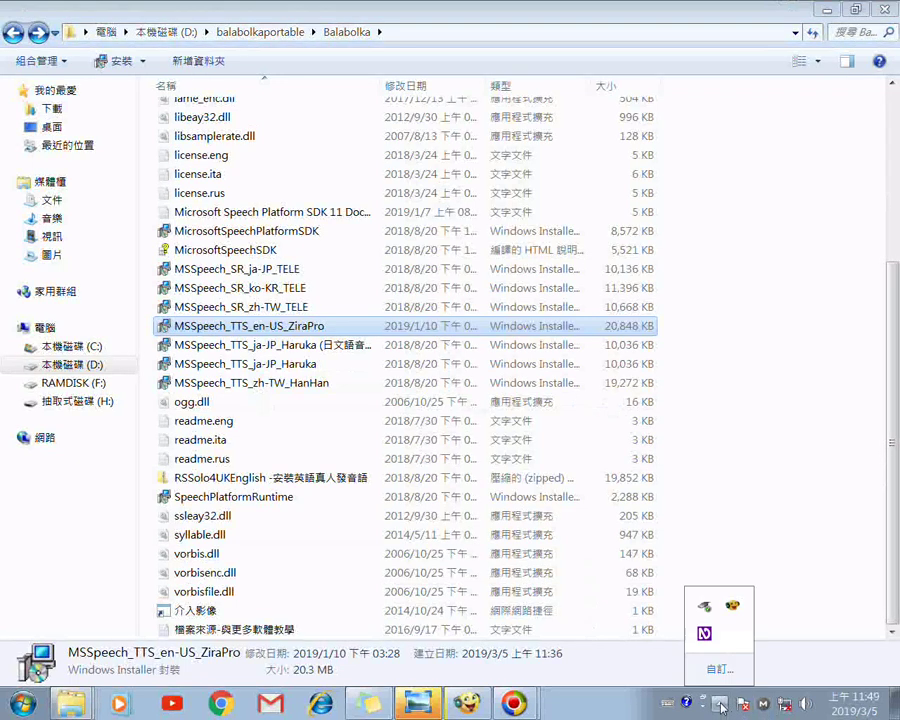
right_click(705, 634)
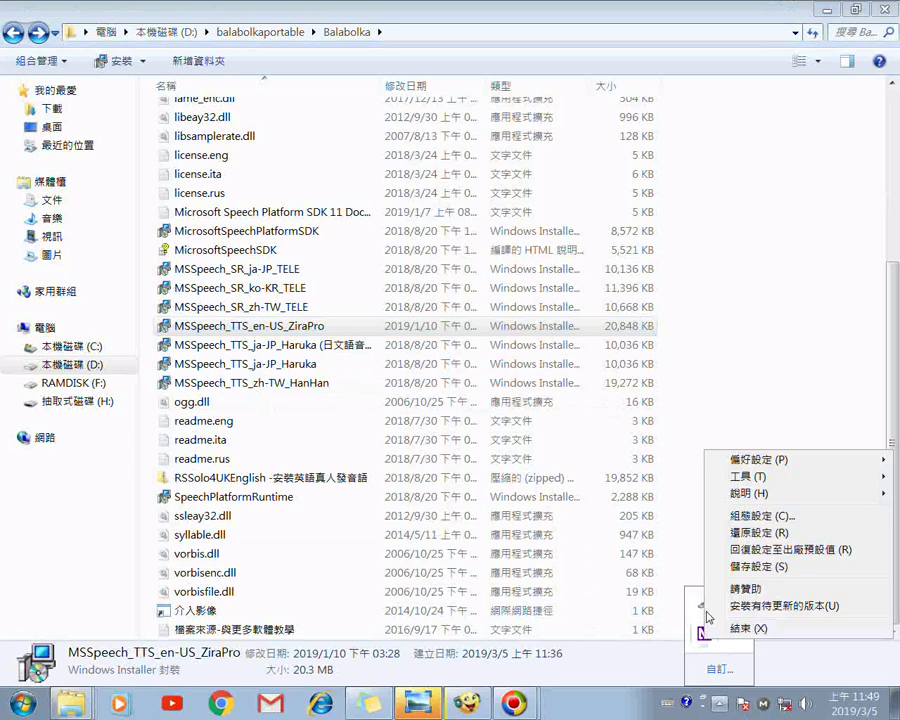
mouse_move(748, 477)
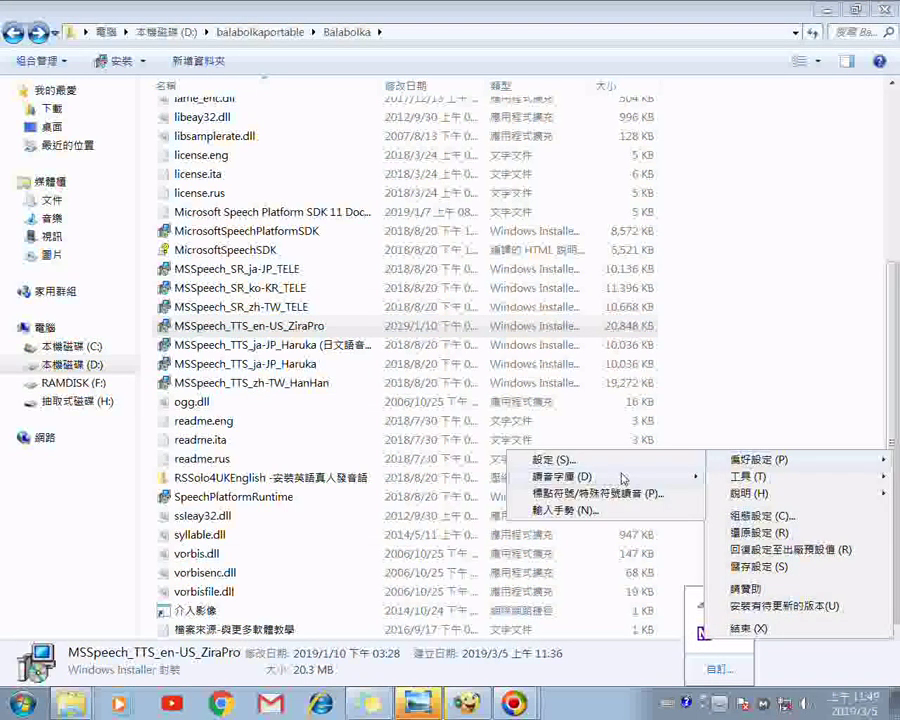
left_click(555, 459)
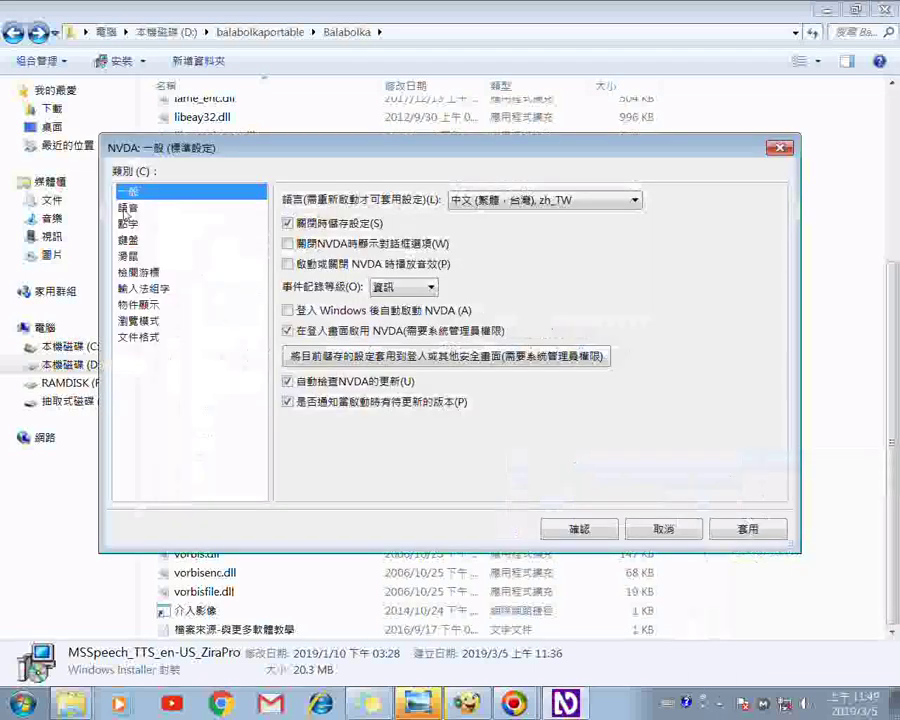
left_click(128, 207)
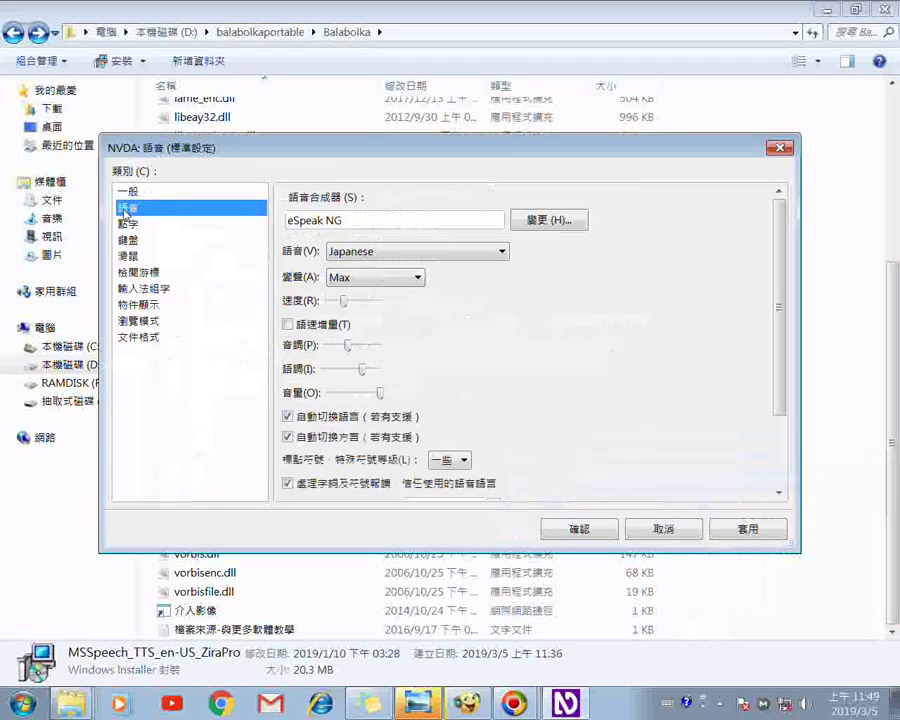
Change the speech synthesizer to Microsoft Speech Platform and confirm the NVDA settings.
left_click(527, 229)
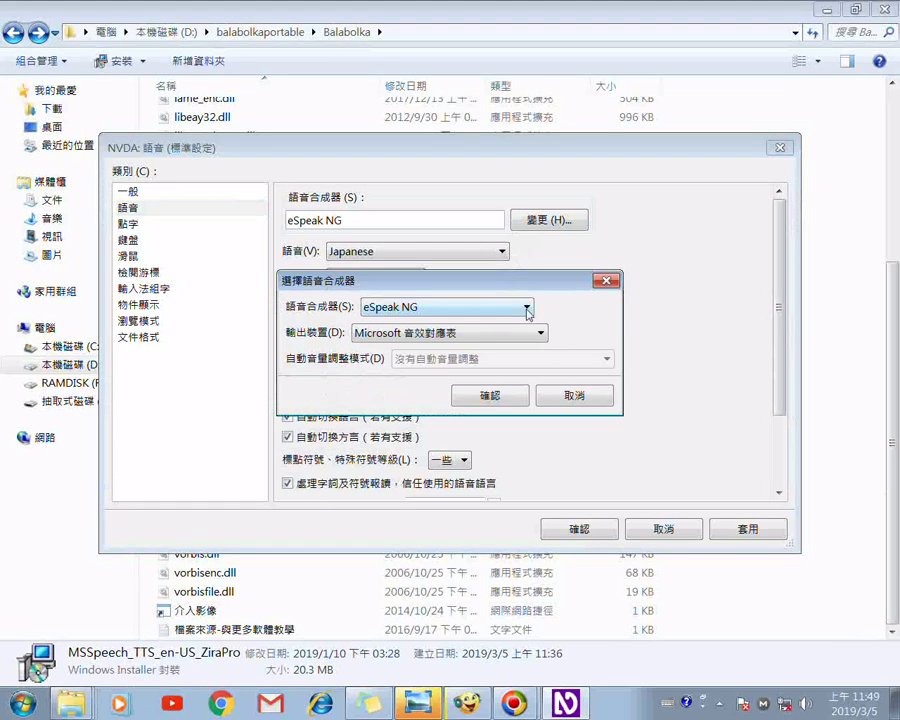
left_click(527, 310)
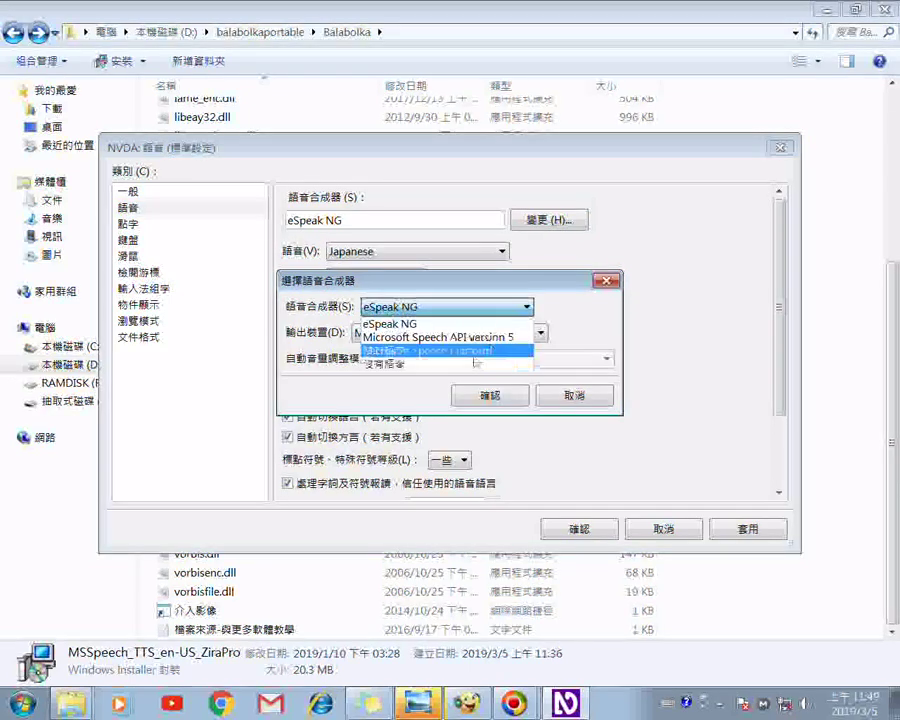
left_click(474, 356)
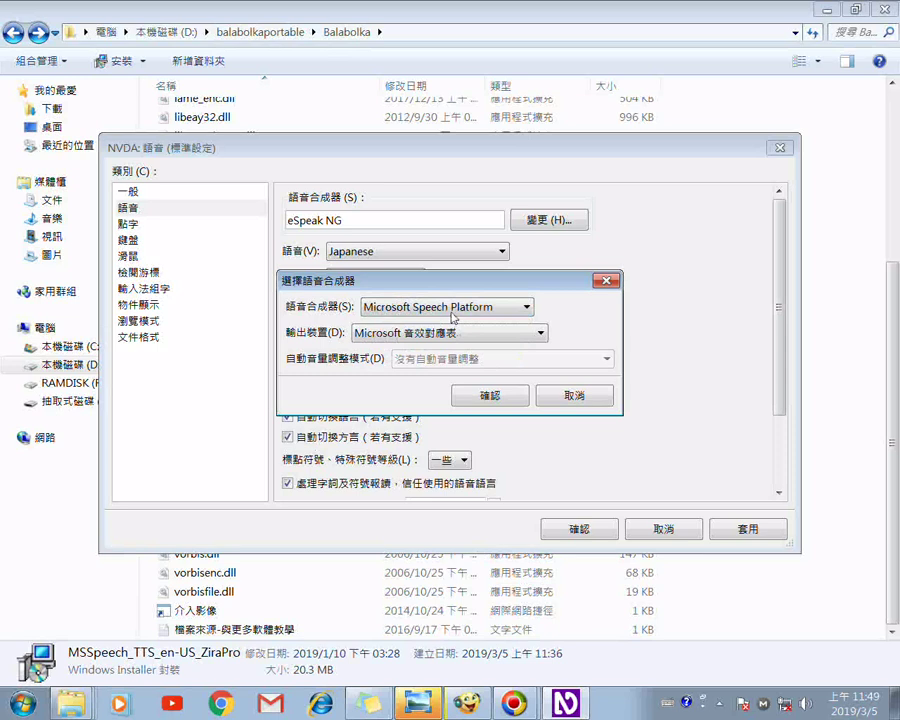
left_click(499, 400)
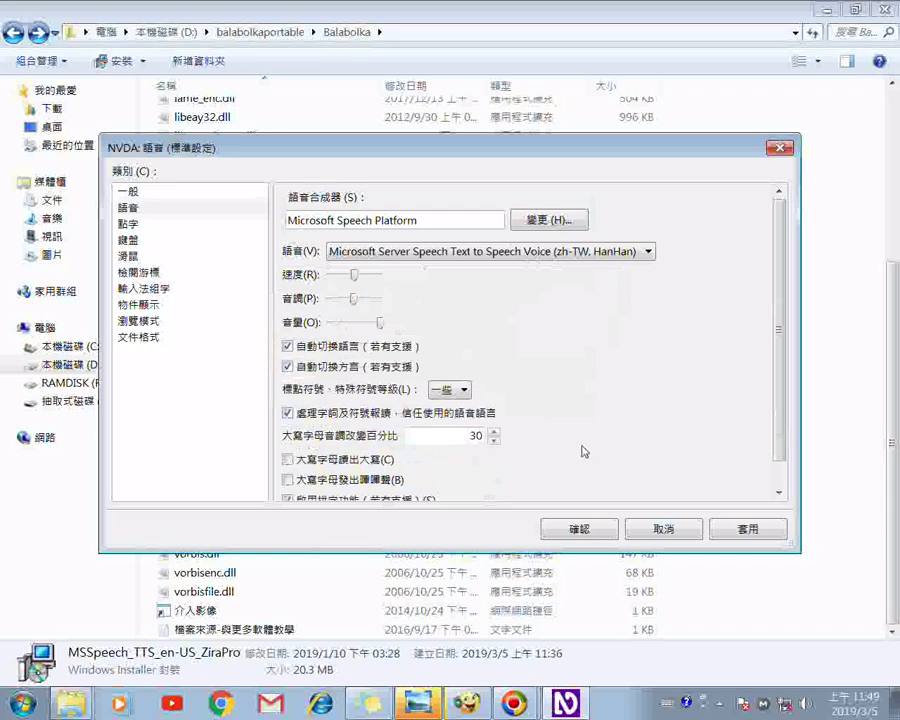
left_click(606, 533)
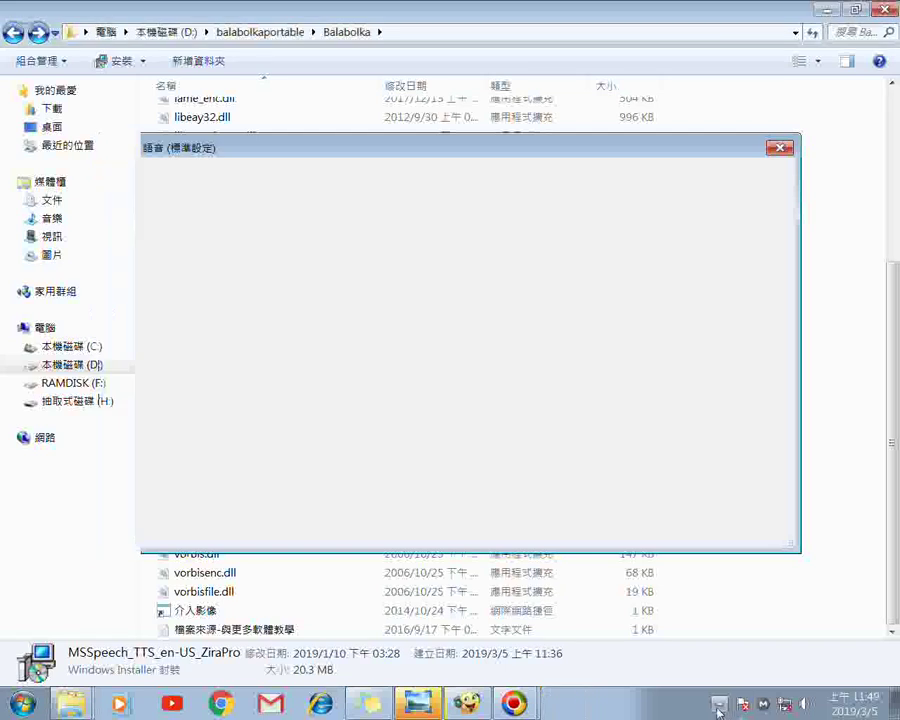
Open the NVDA settings from its preferences and go to the speech (語音) category.
left_click(718, 707)
right_click(705, 634)
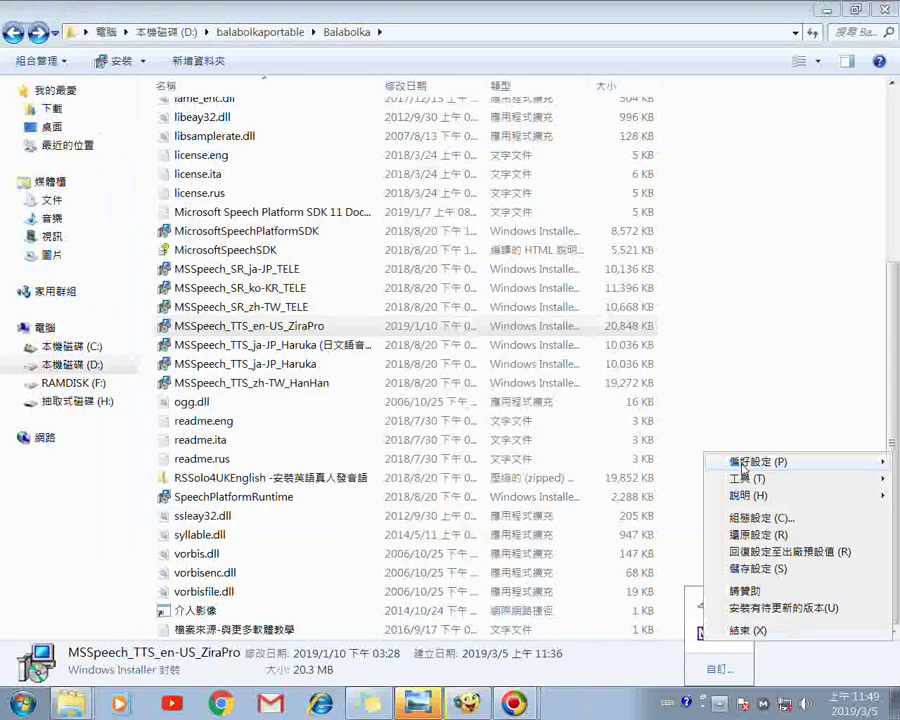
mouse_move(745, 463)
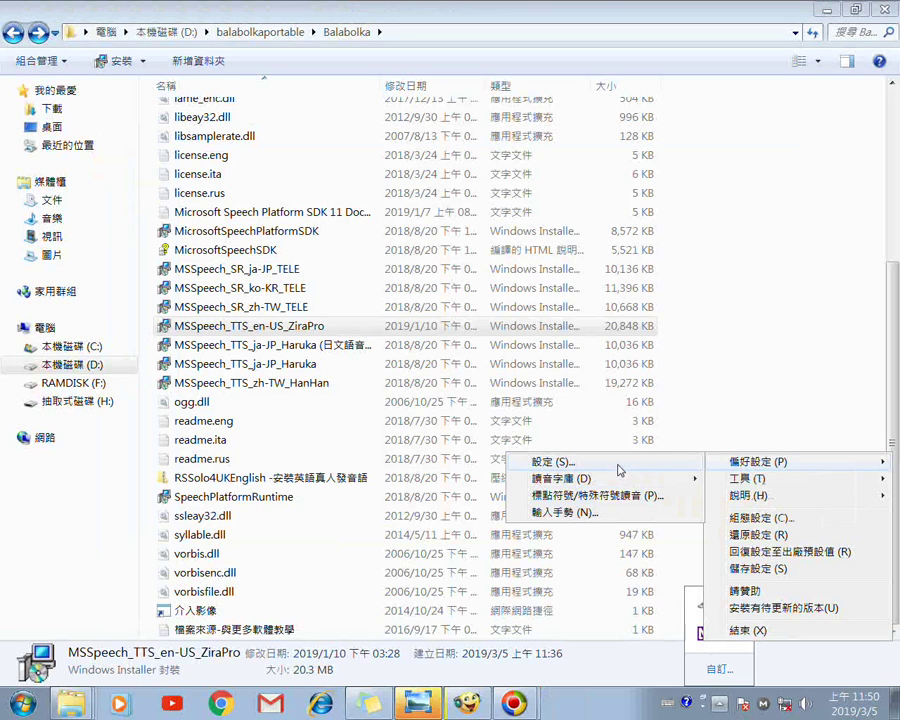
left_click(560, 462)
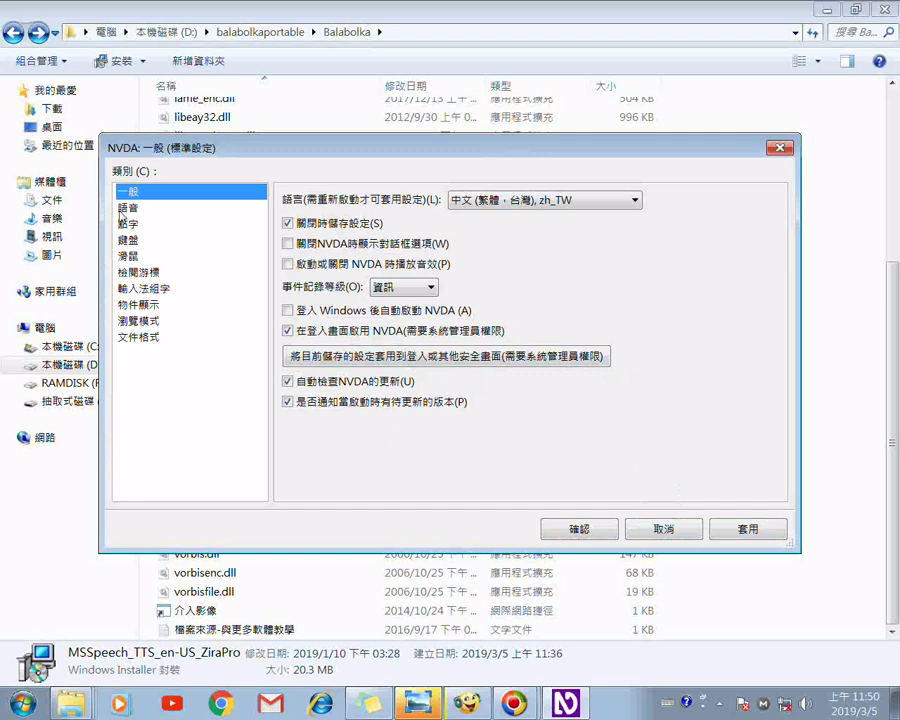
left_click(125, 208)
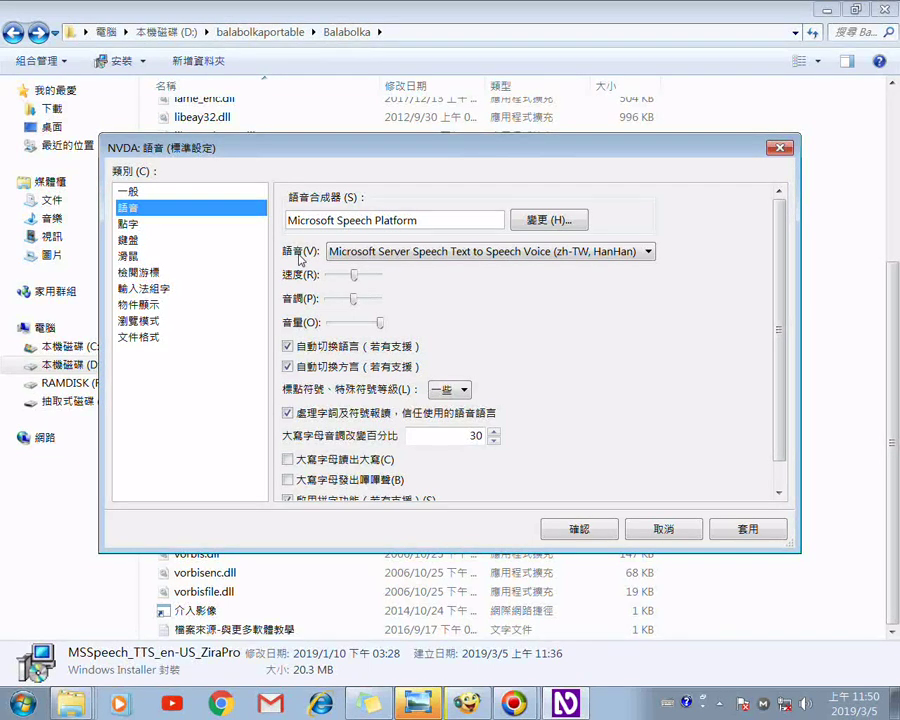
Look through the voices offered for Microsoft Speech Platform, leave the choice as is and cancel the settings.
left_click(380, 254)
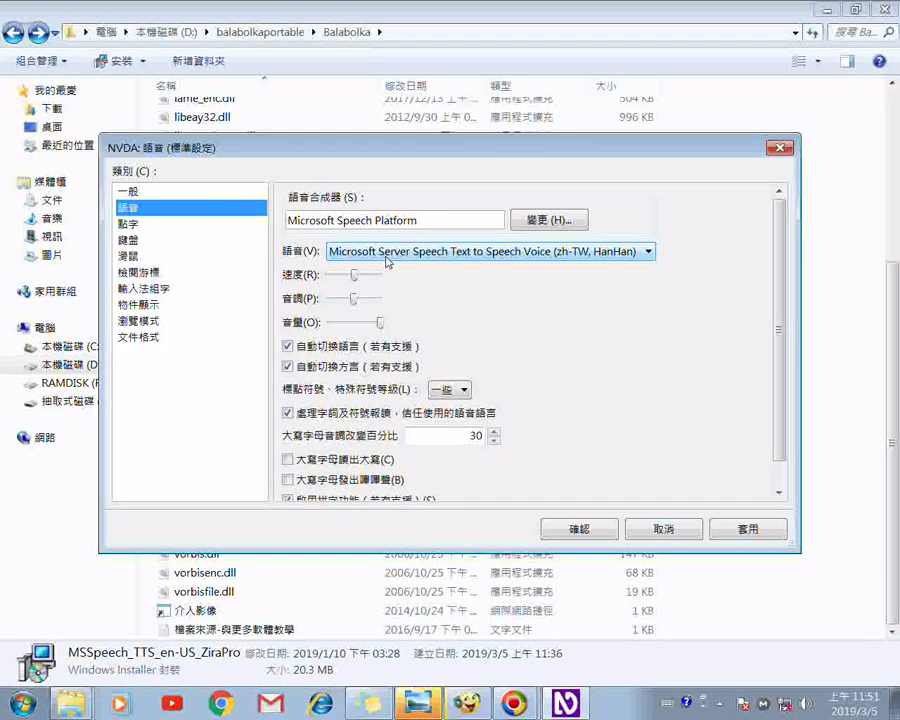
left_click(387, 257)
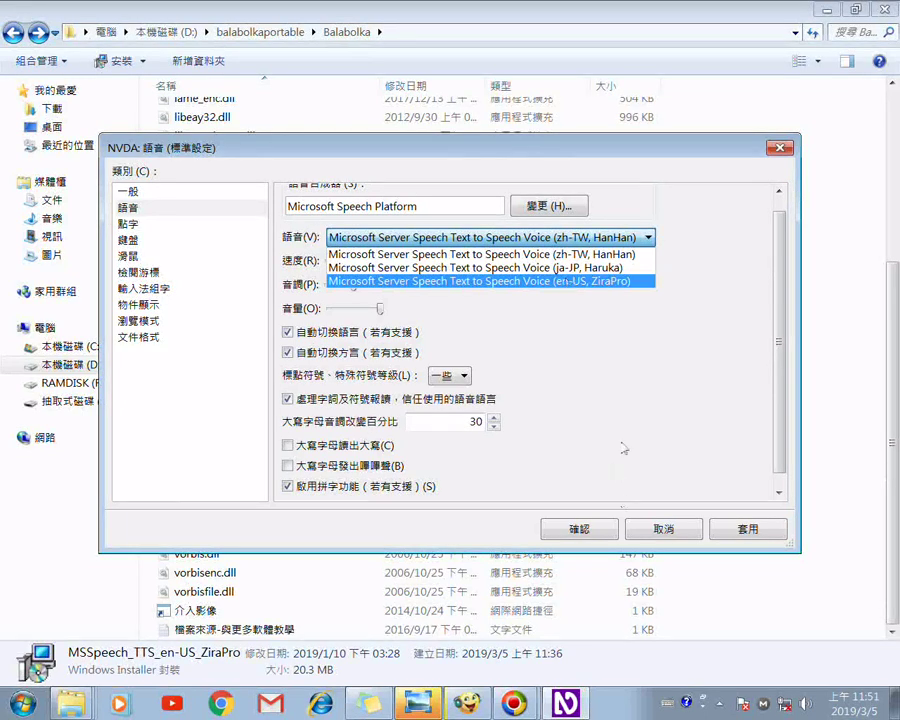
key("Escape")
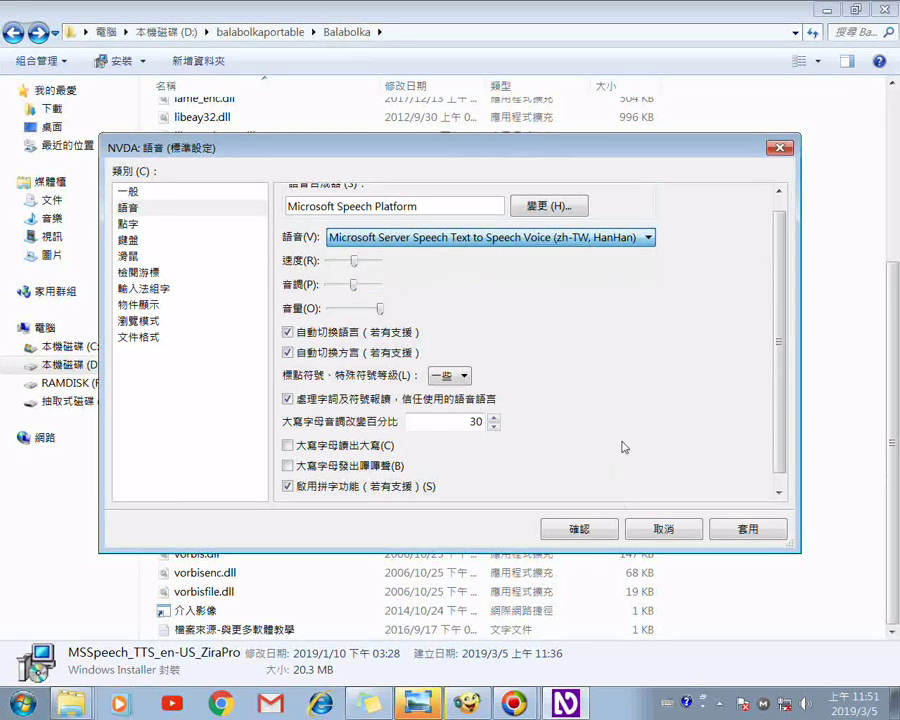
left_click(655, 528)
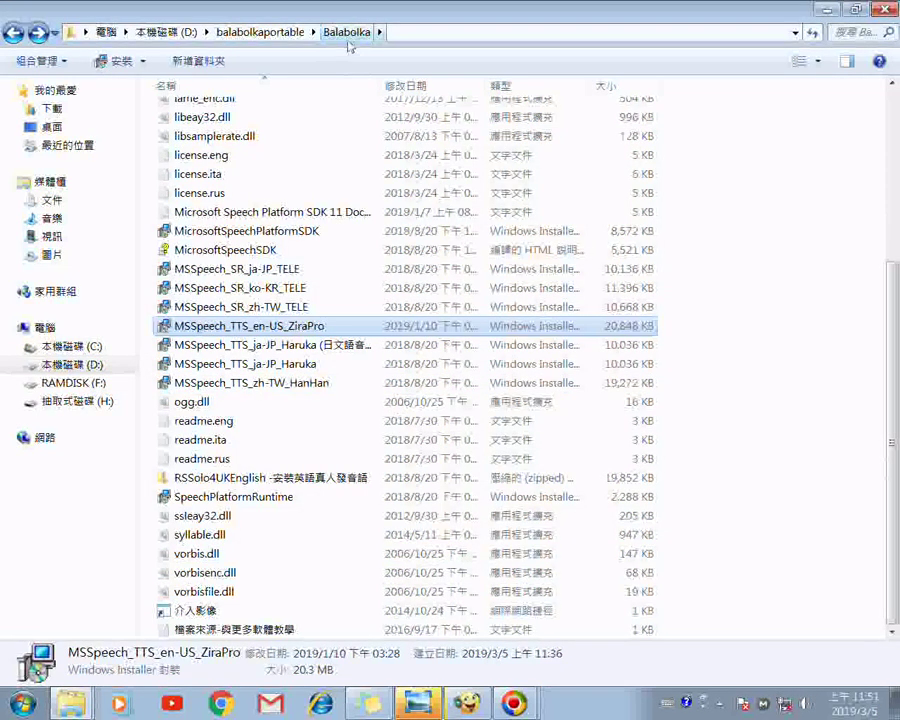
Start the installation of the MSSpeech_TTS_en-US_ZiraPro voice package from the Balabolka folder.
double_click(276, 330)
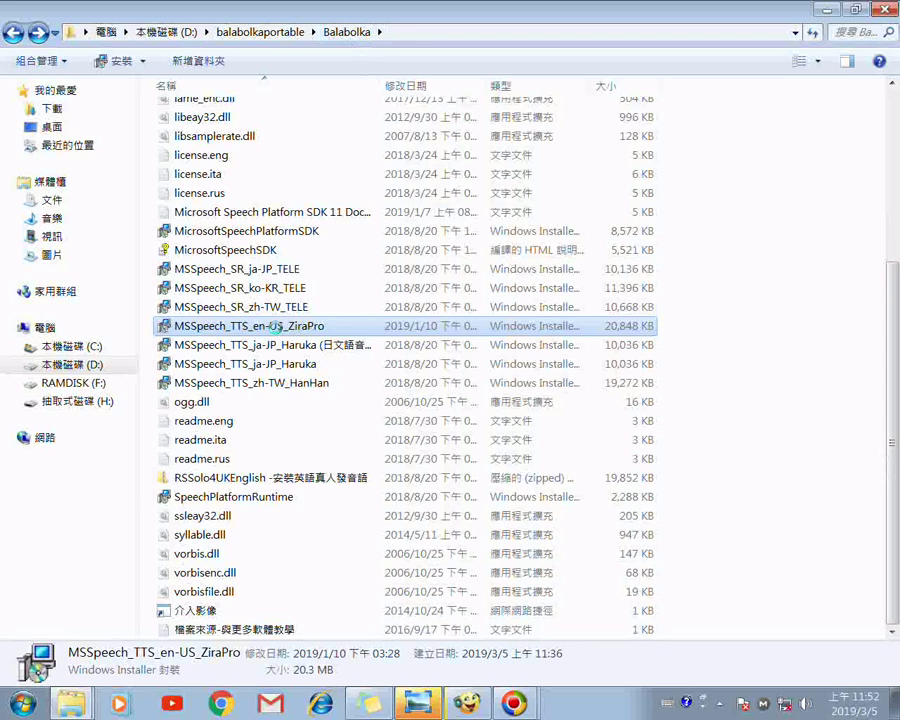
right_click(277, 329)
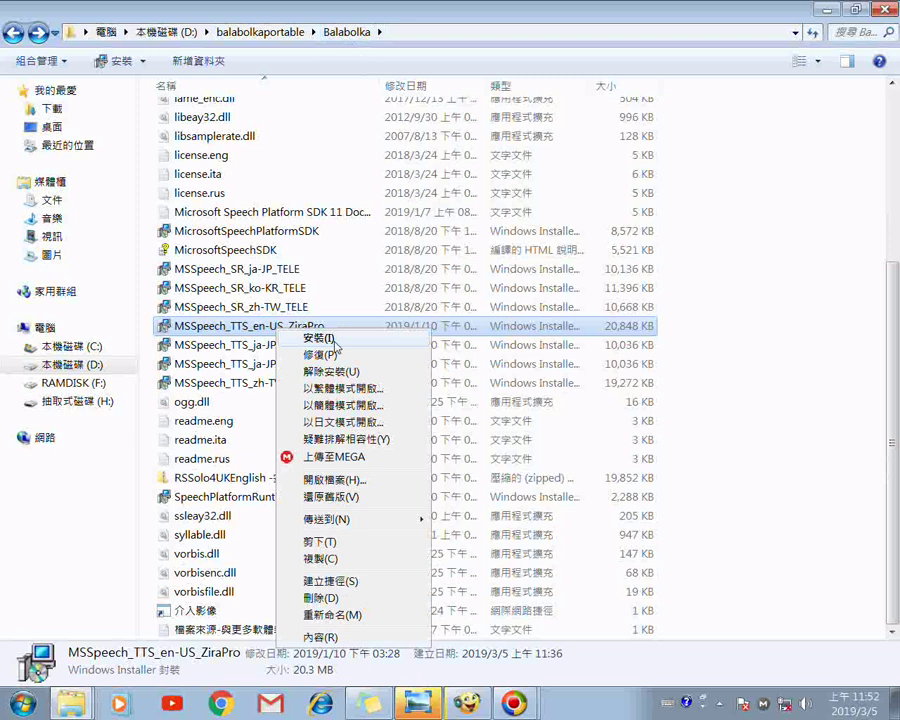
left_click(336, 345)
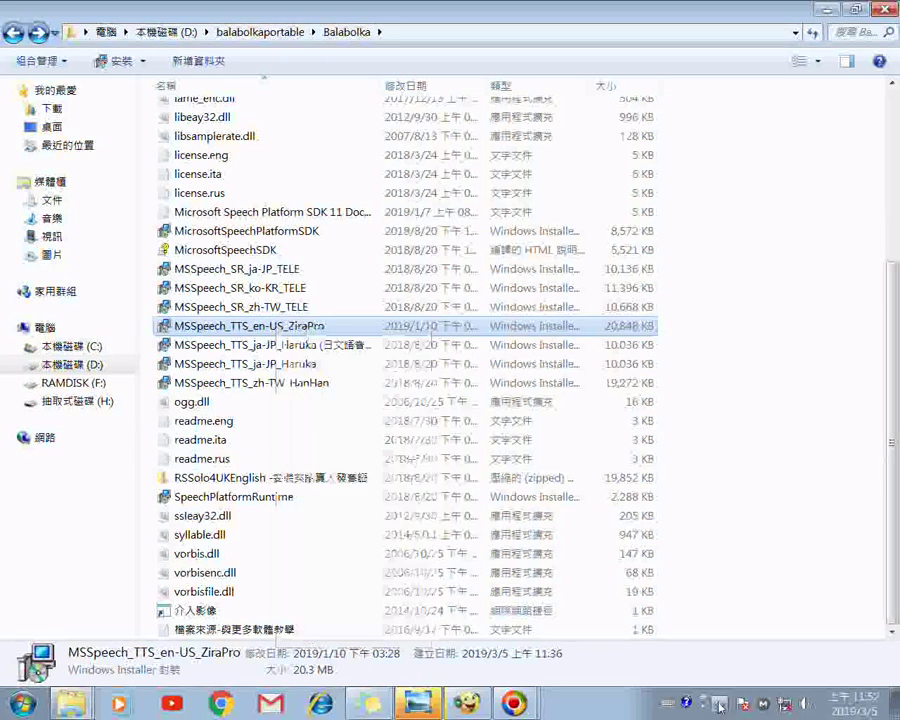
Open the NVDA settings, move the window clear of the installer file names and show the speech (語音) category.
left_click(720, 706)
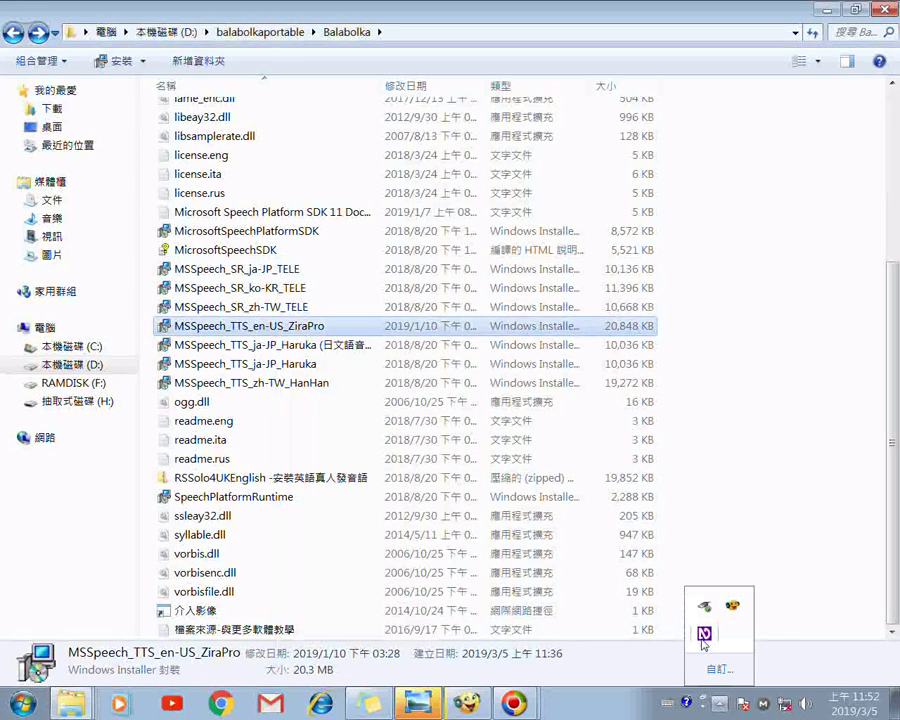
right_click(704, 634)
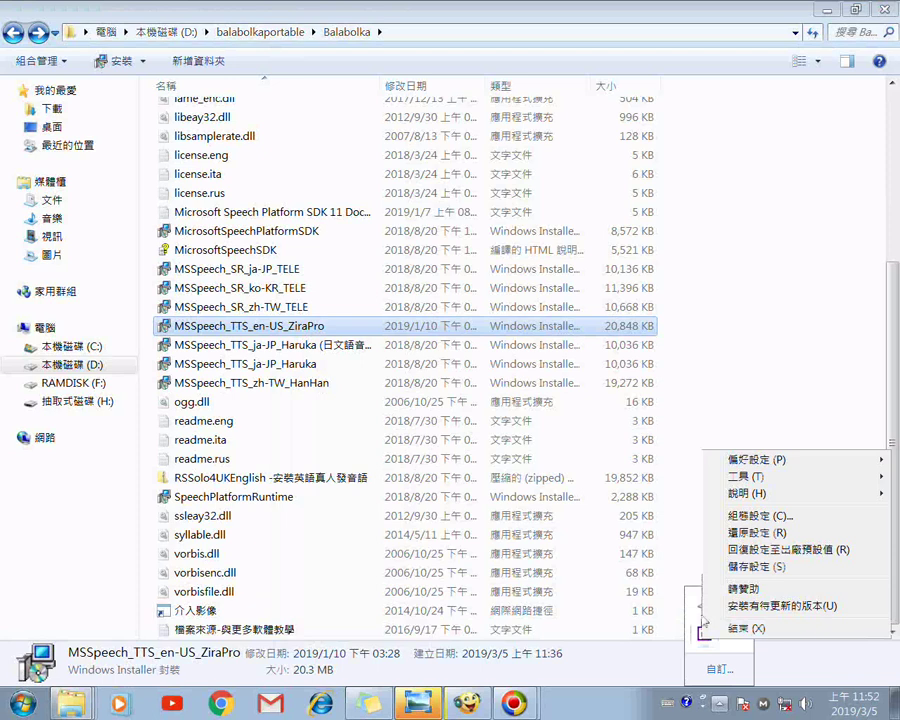
left_click(733, 460)
left_click(640, 460)
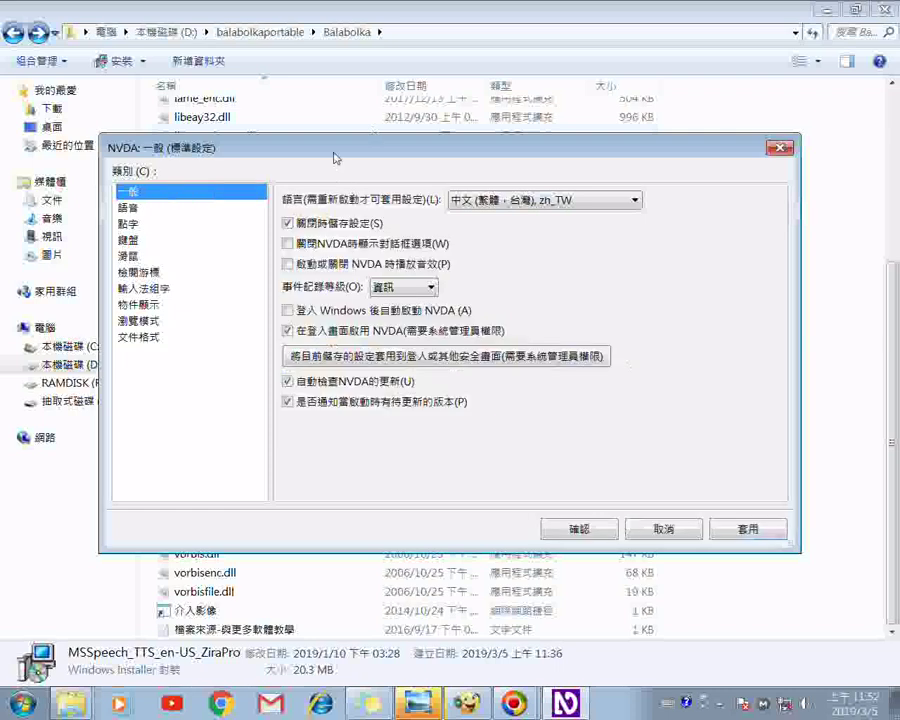
left_click_drag(335, 157, 564, 171)
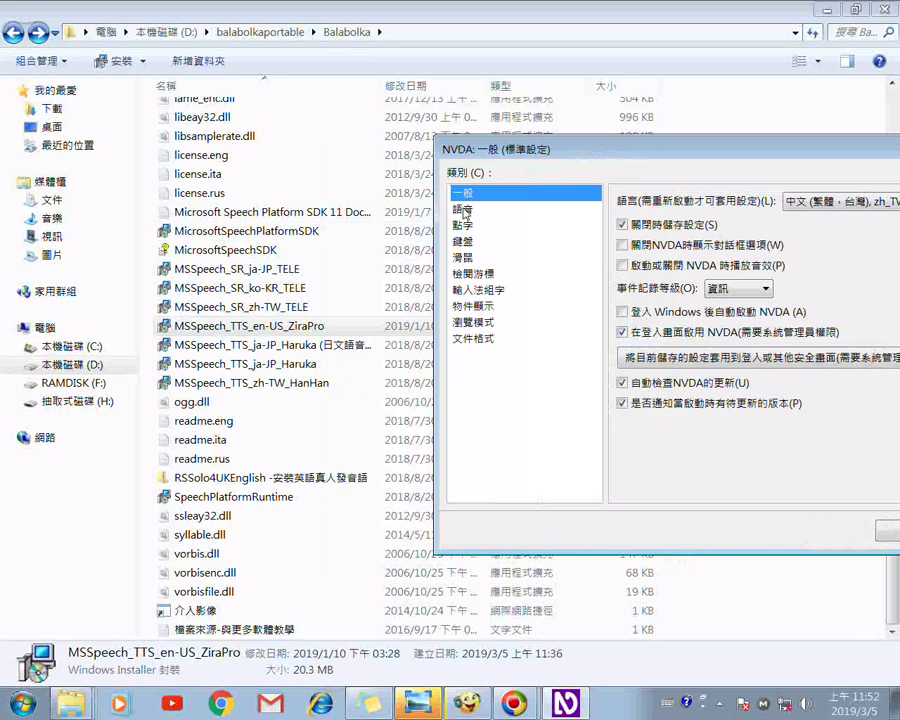
left_click(463, 209)
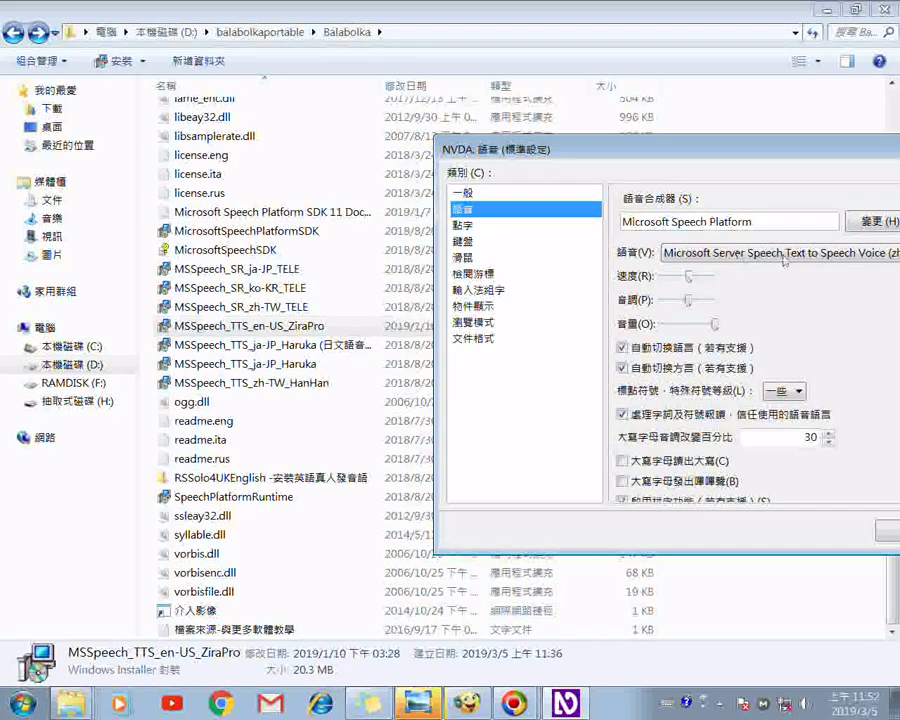
Position the settings window beside the installer files and expand the voice list with the en-US, ZiraPro voice highlighted.
left_click(780, 244)
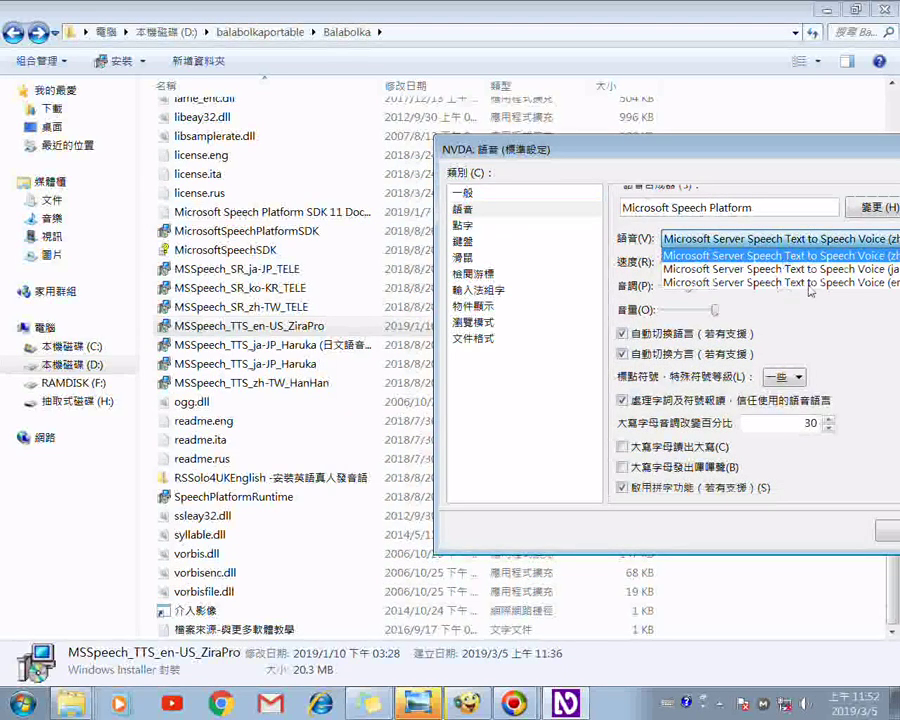
key("Down")
key("Escape")
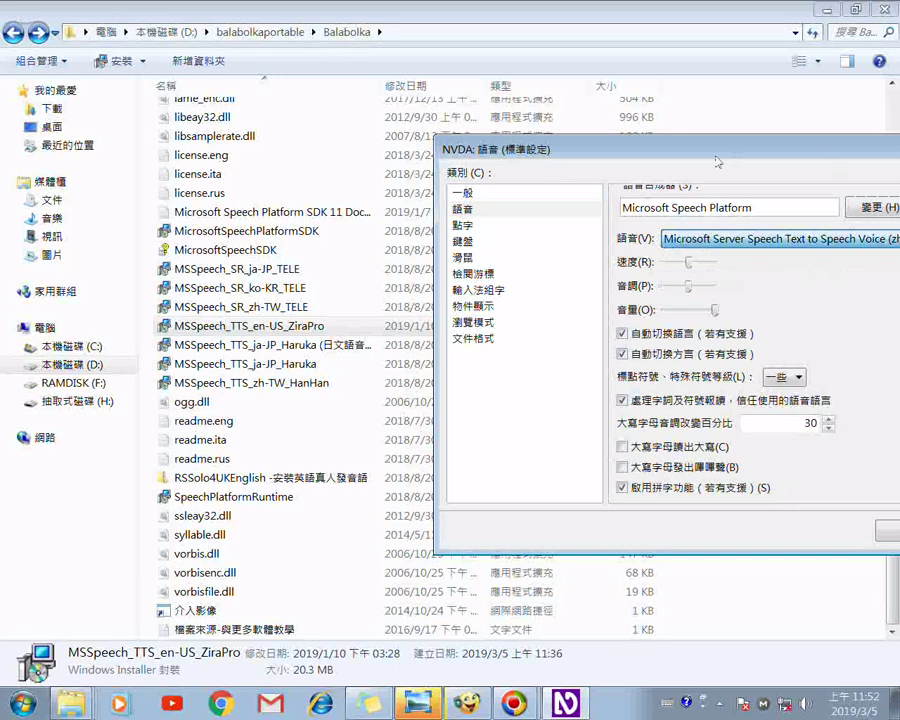
left_click_drag(716, 161, 669, 160)
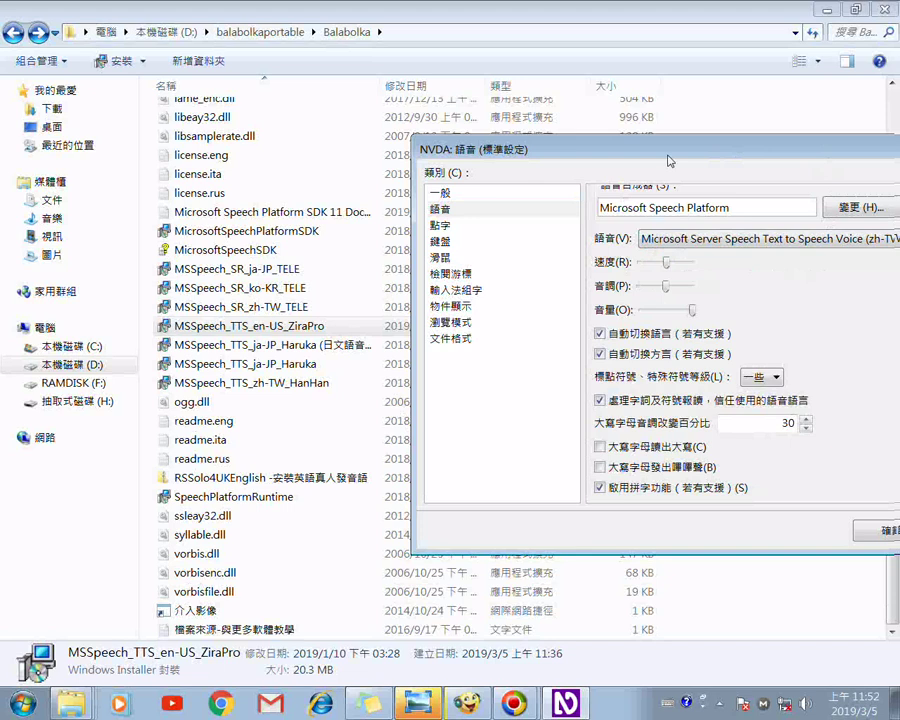
left_click_drag(669, 160, 612, 142)
left_click(740, 221)
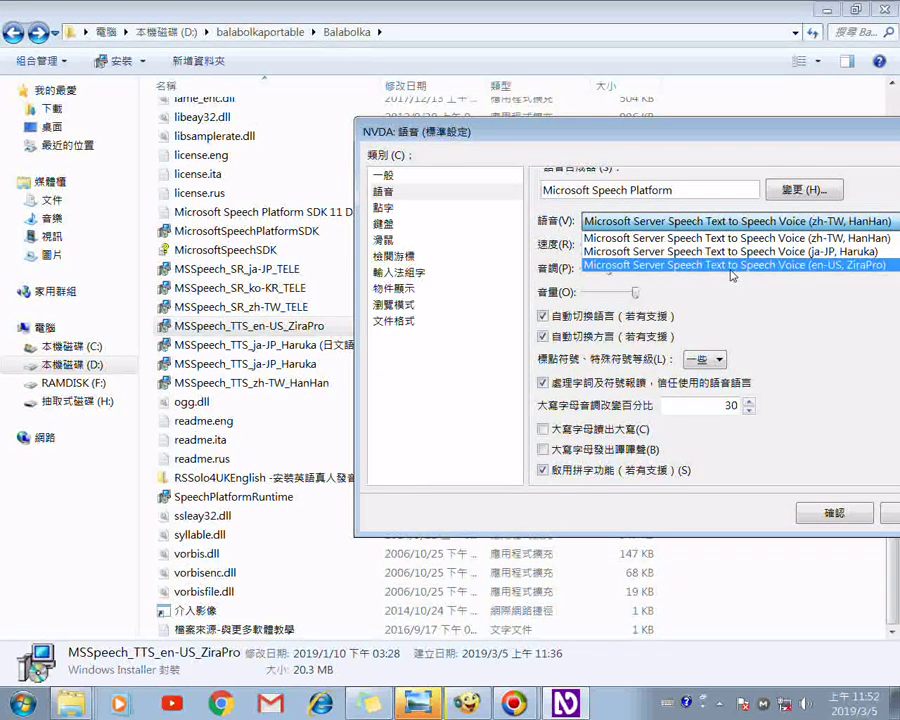
left_click(697, 163)
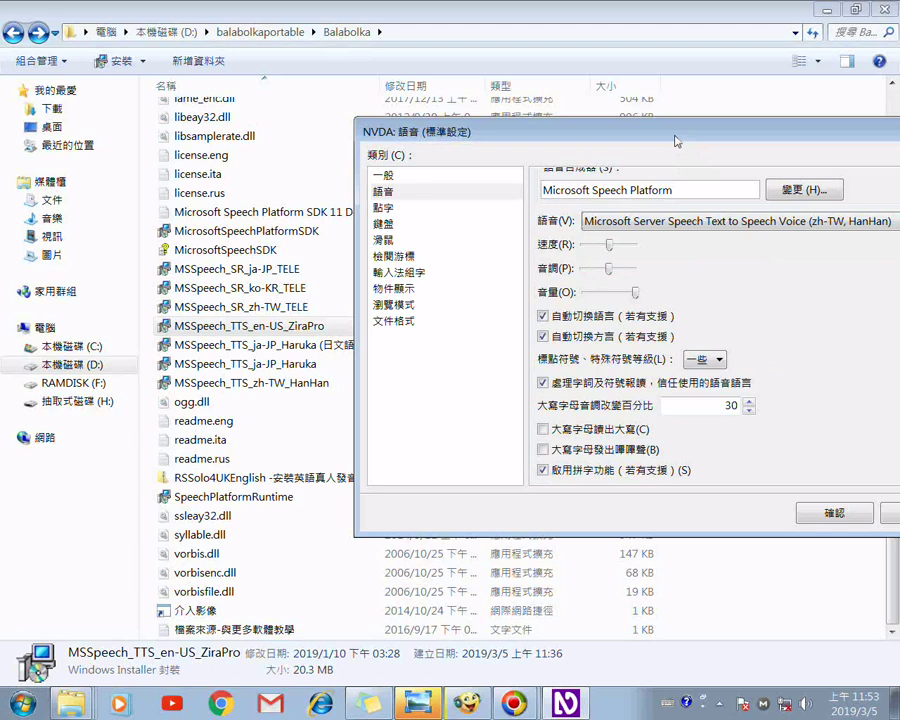
left_click_drag(675, 141, 680, 166)
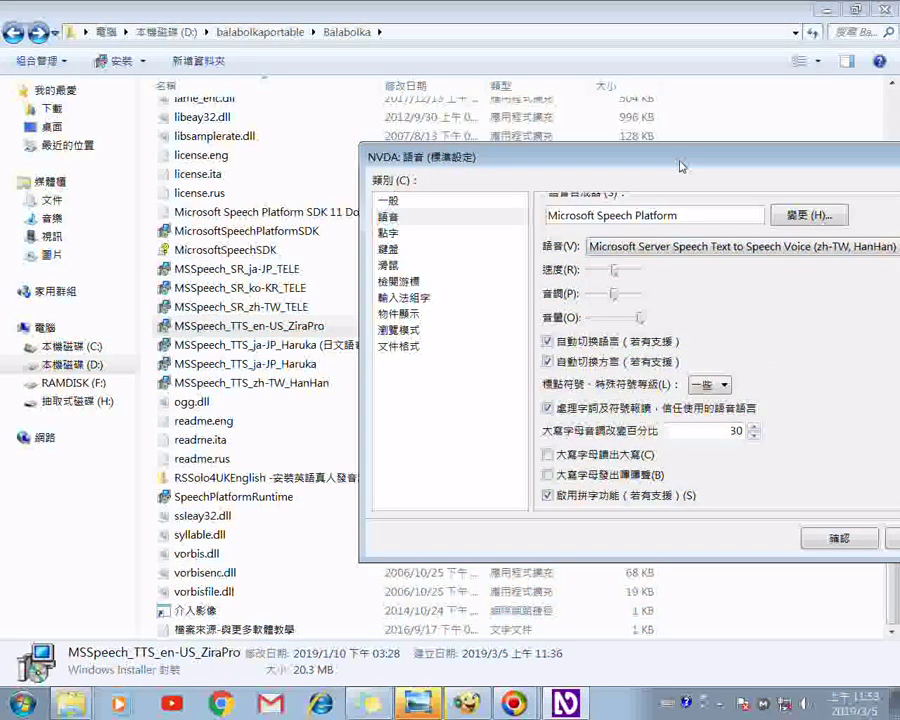
left_click(680, 246)
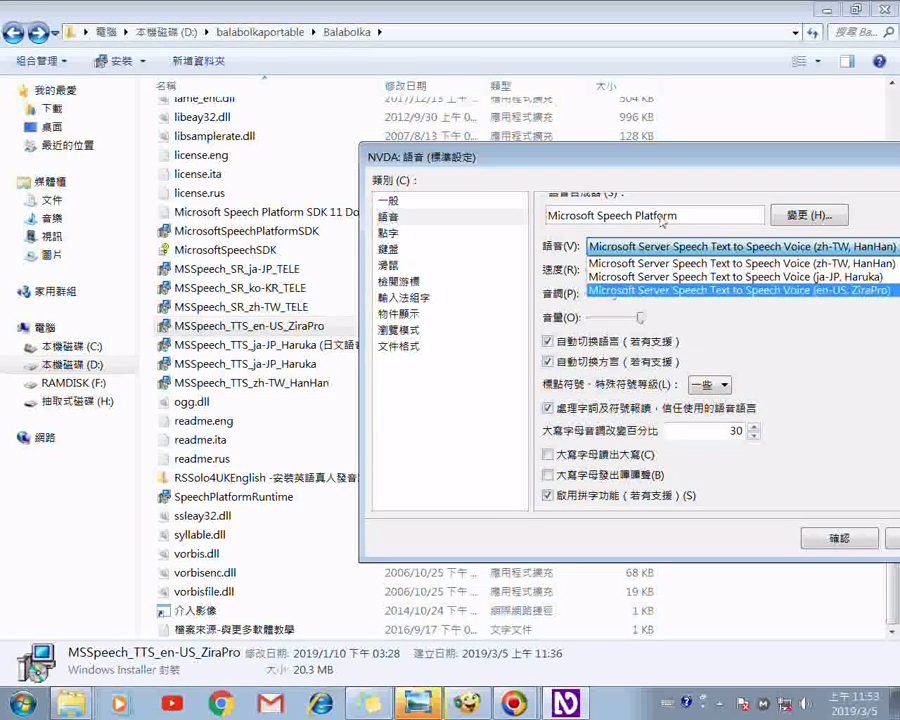
left_click(645, 160)
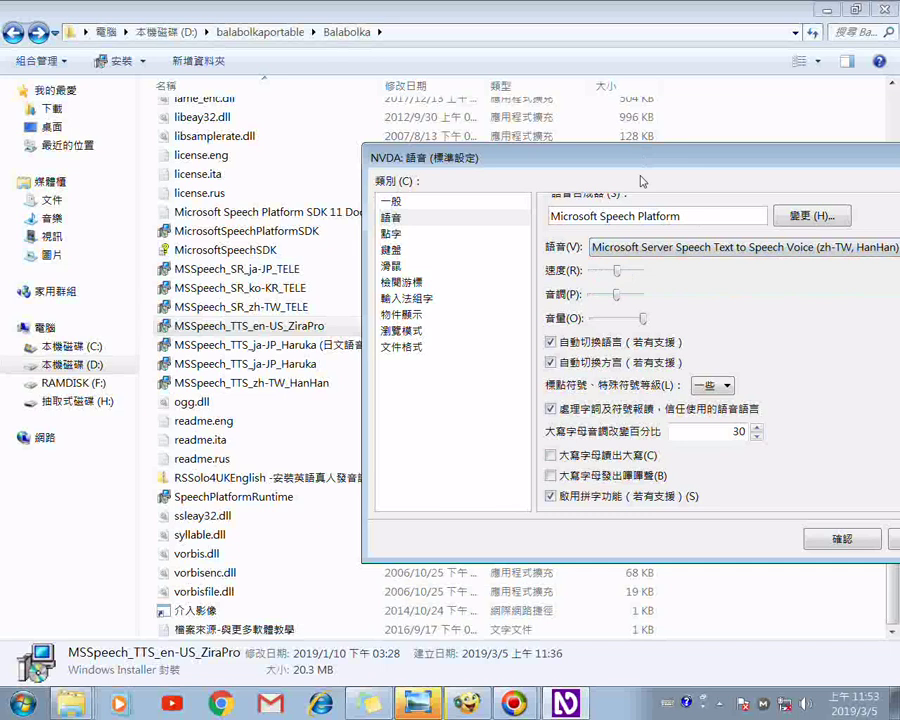
left_click_drag(641, 181, 642, 206)
left_click(760, 271)
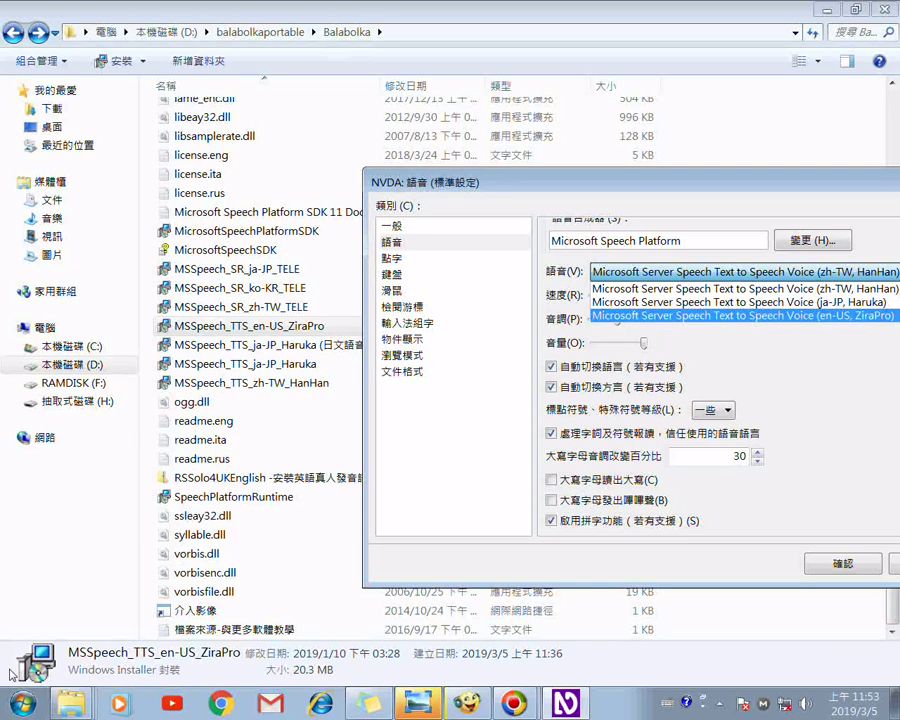
Switch to Paint (小畫家) and paste the captured screenshot into the blank picture.
left_click(18, 700)
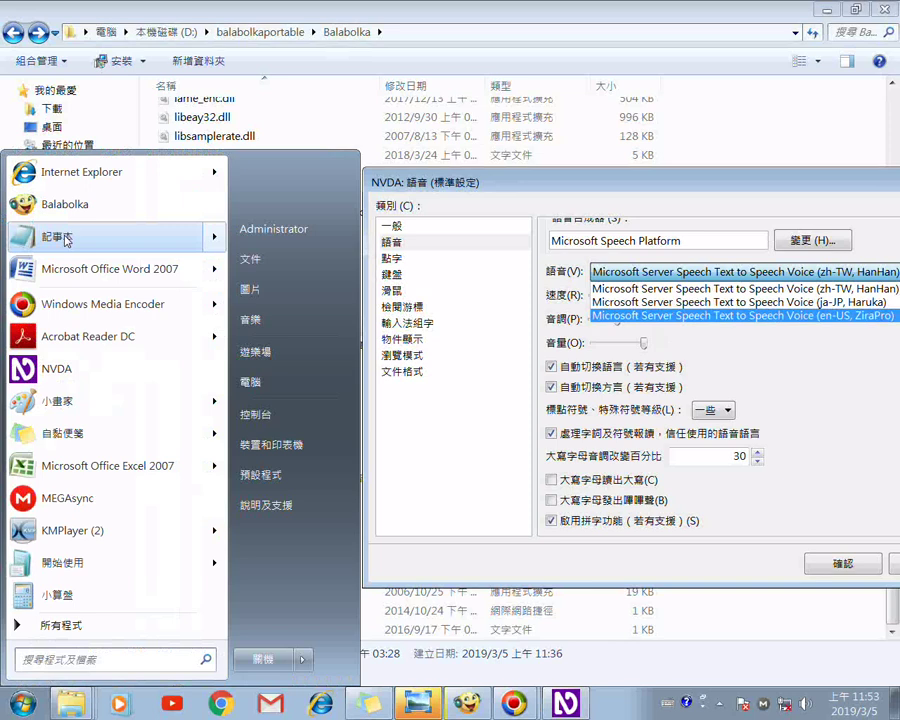
left_click(587, 80)
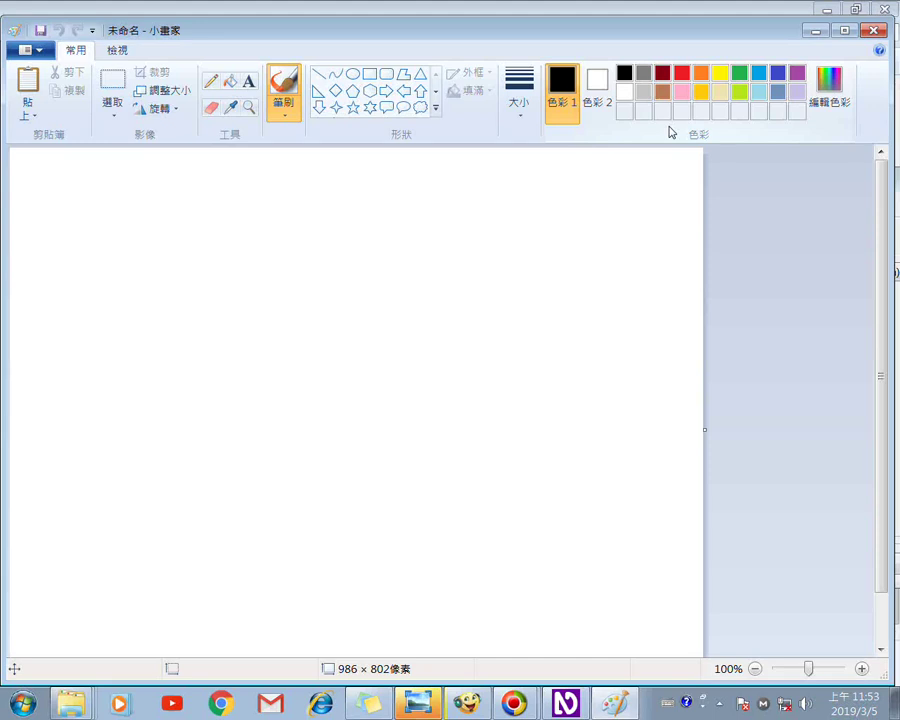
key("ctrl+v")
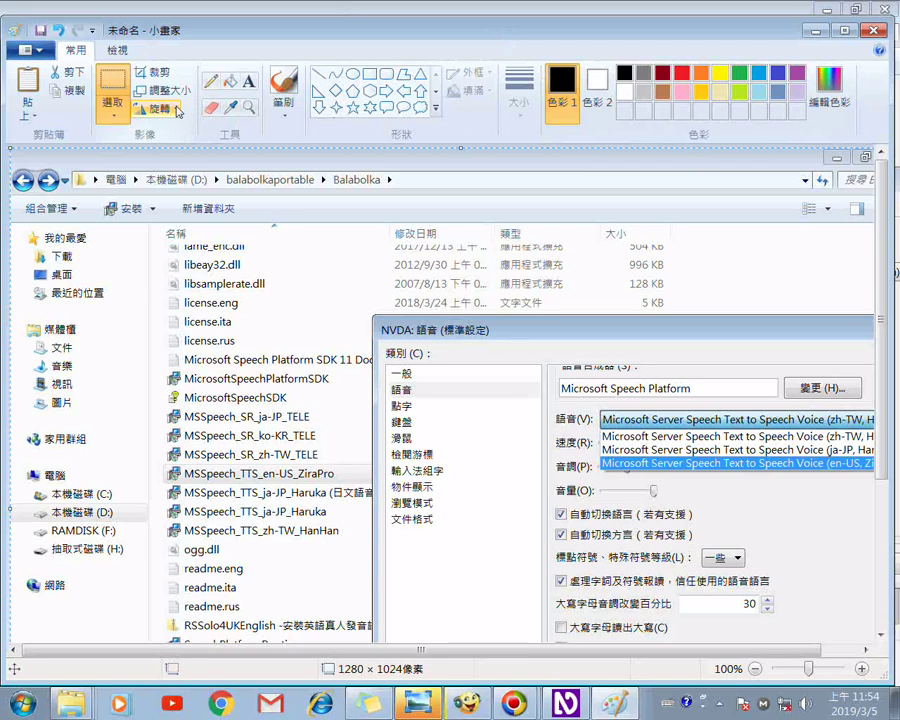
Draw a thick red line under MSSpeech_TTS_en-US_ZiraPro across to the en-US, ZiraPro entry in the voice list.
left_click(318, 76)
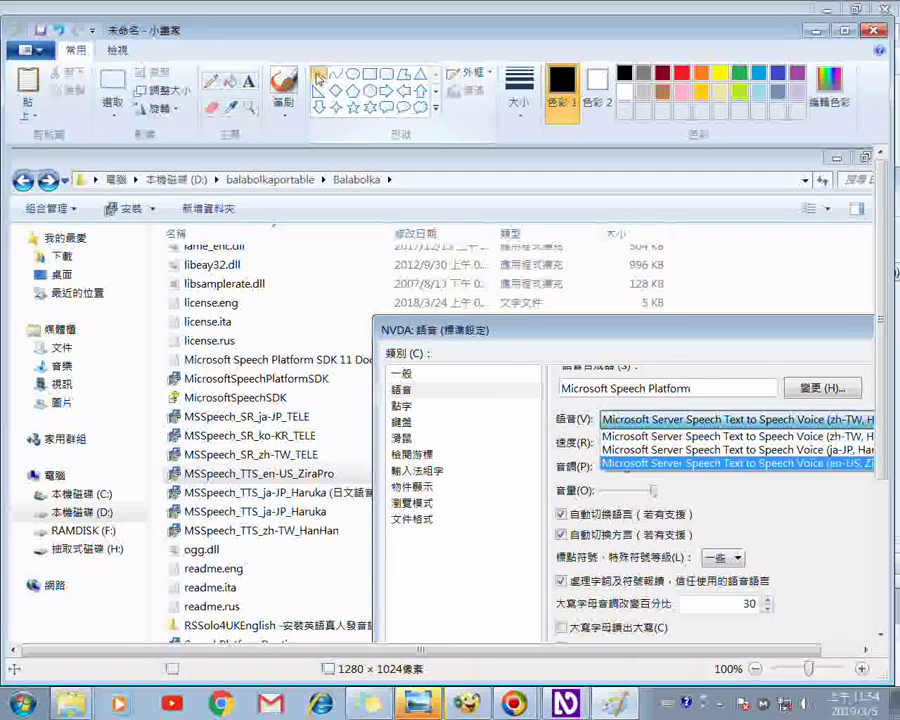
left_click(681, 77)
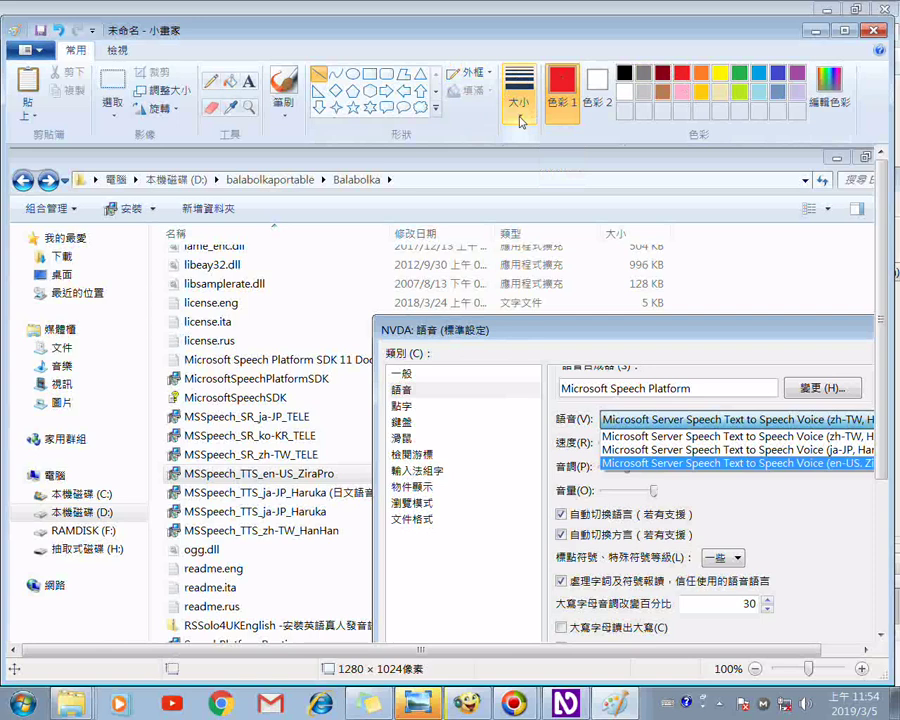
left_click_drag(180, 488, 870, 470)
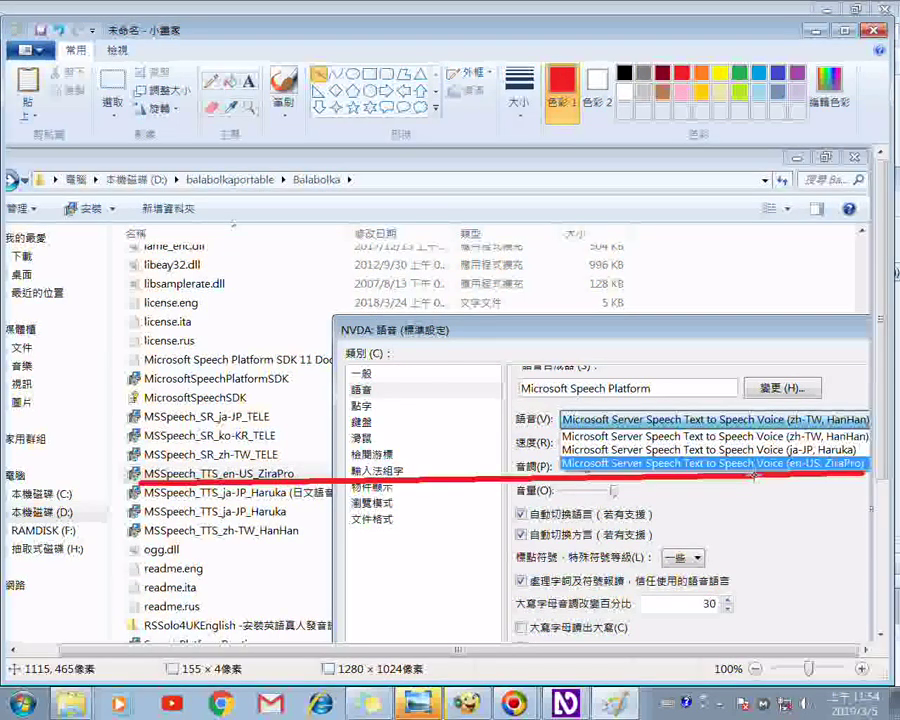
left_click_drag(755, 476, 758, 477)
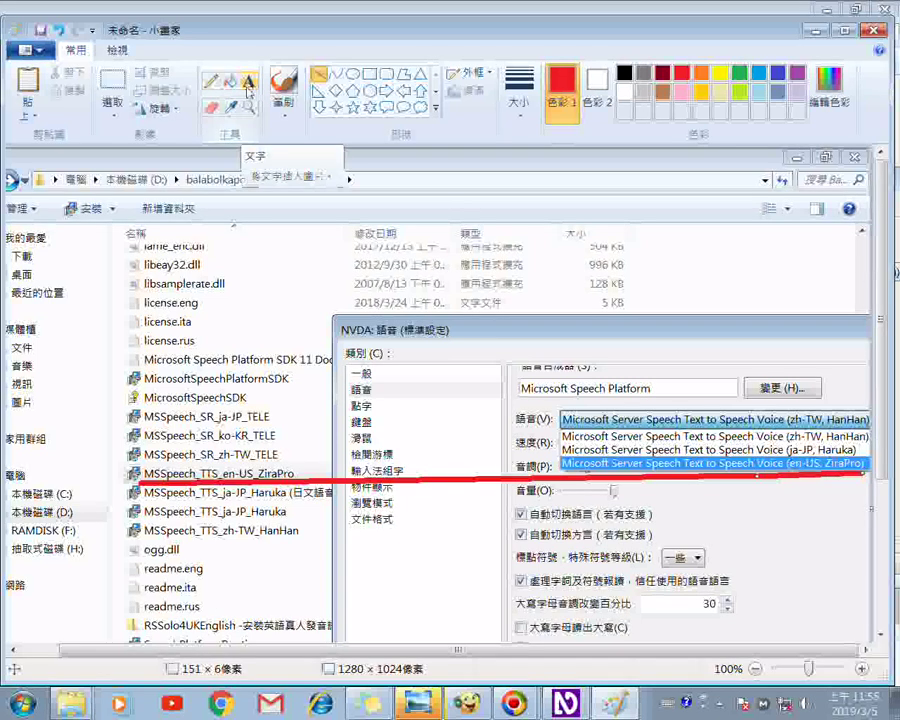
Place a text box about 1000 × 107 pixels over the upper file list, above the NVDA settings window in the picture.
left_click(249, 80)
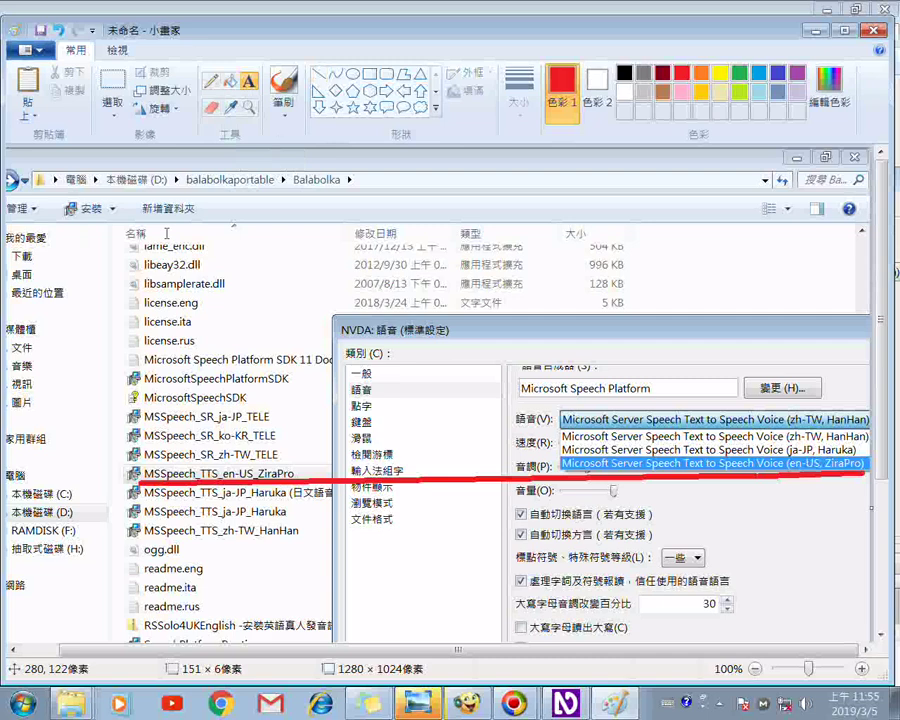
left_click_drag(166, 233, 872, 308)
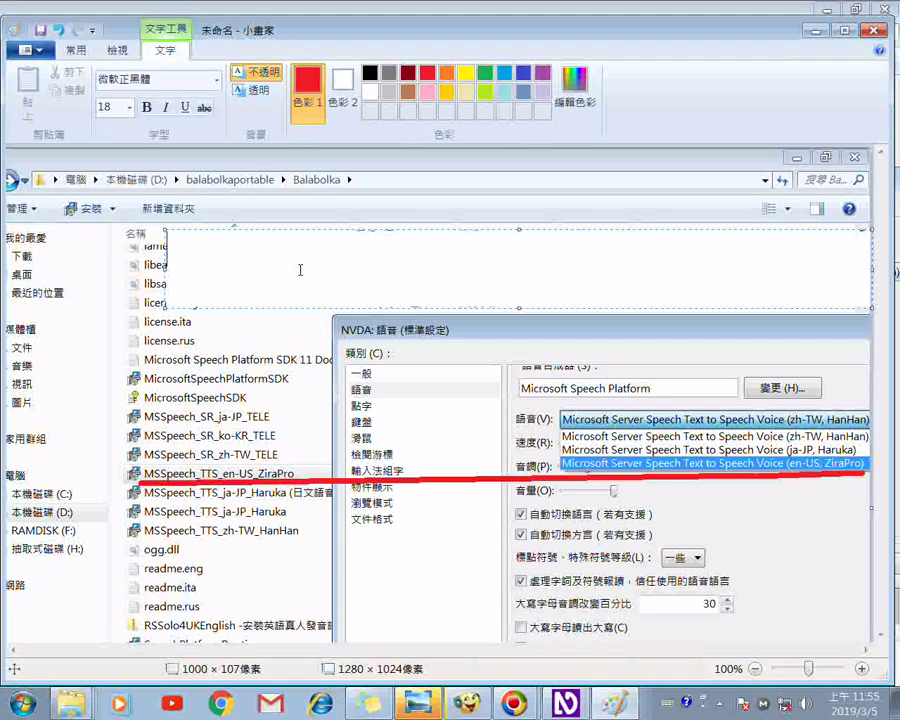
type("將")
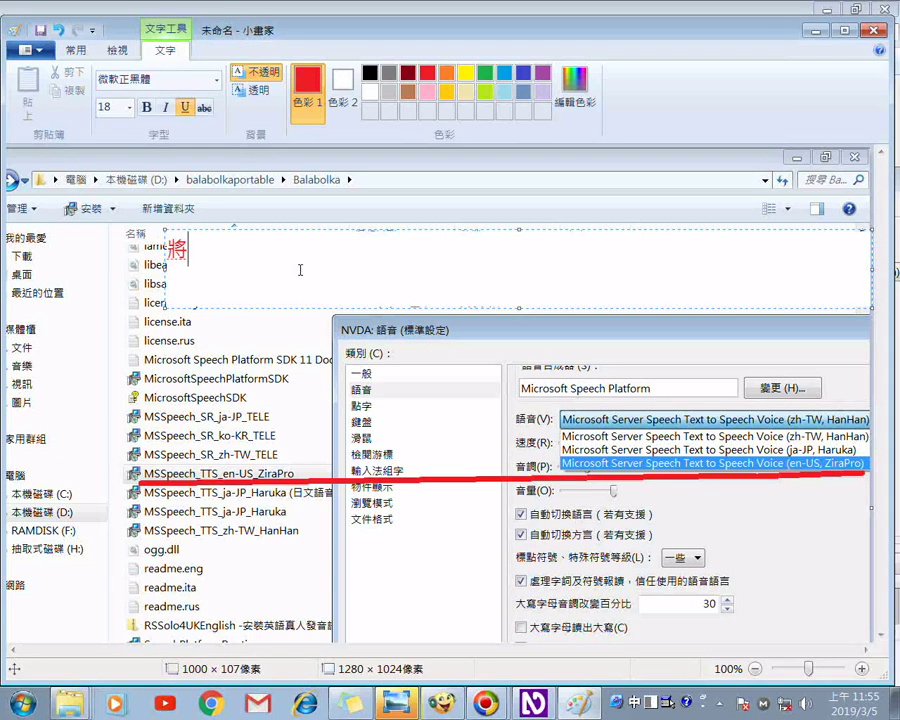
type("與[恩")
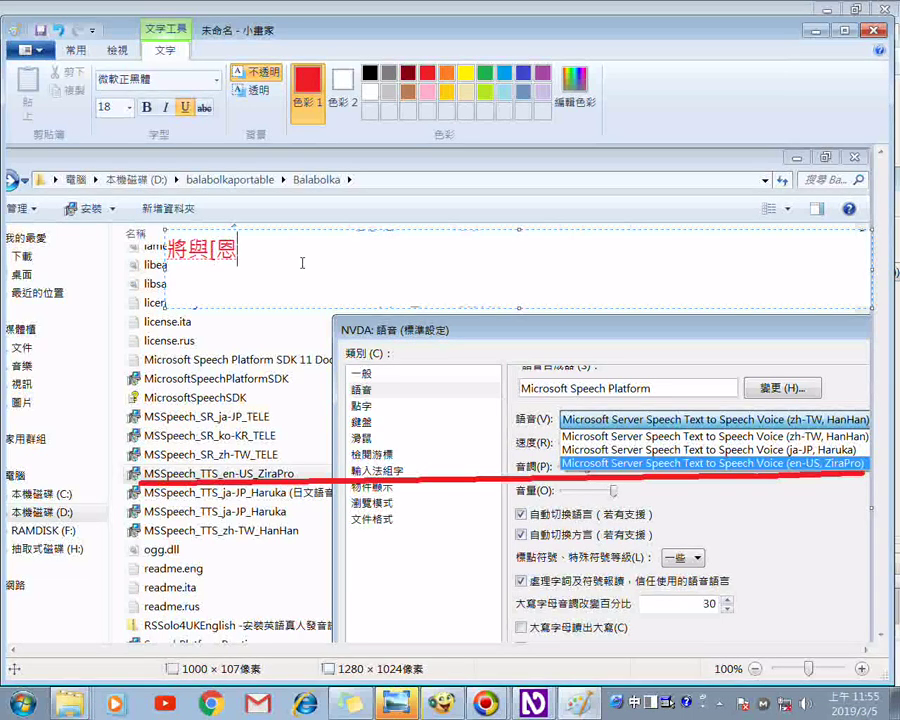
key("BackSpace")
key("BackSpace")
key("BackSpace")
key("BackSpace")
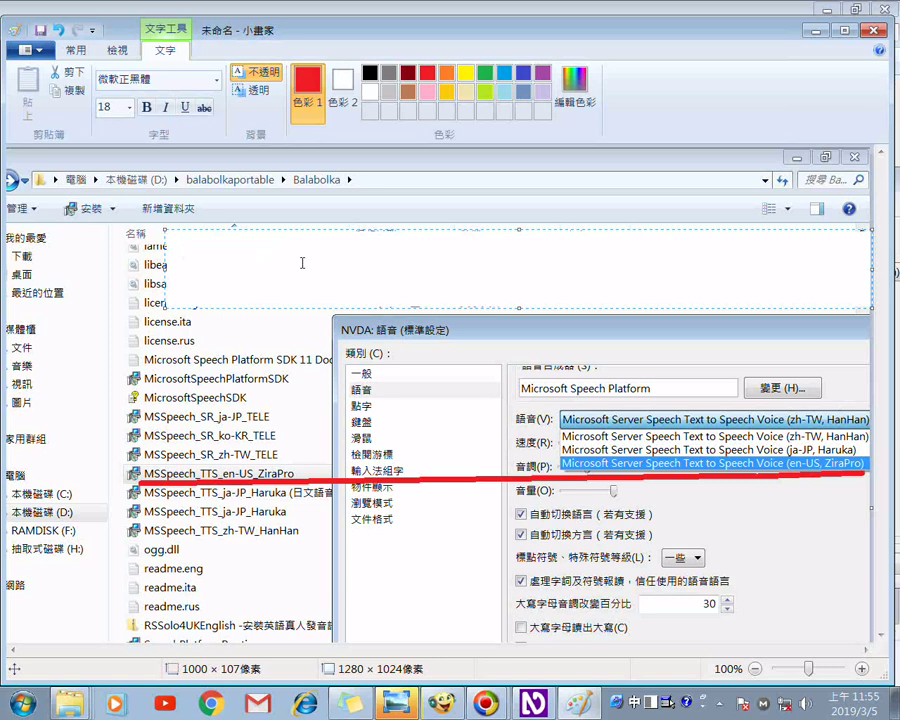
Write 將語音套件含者經由提供服務 in red in the text box.
type("將語音將")
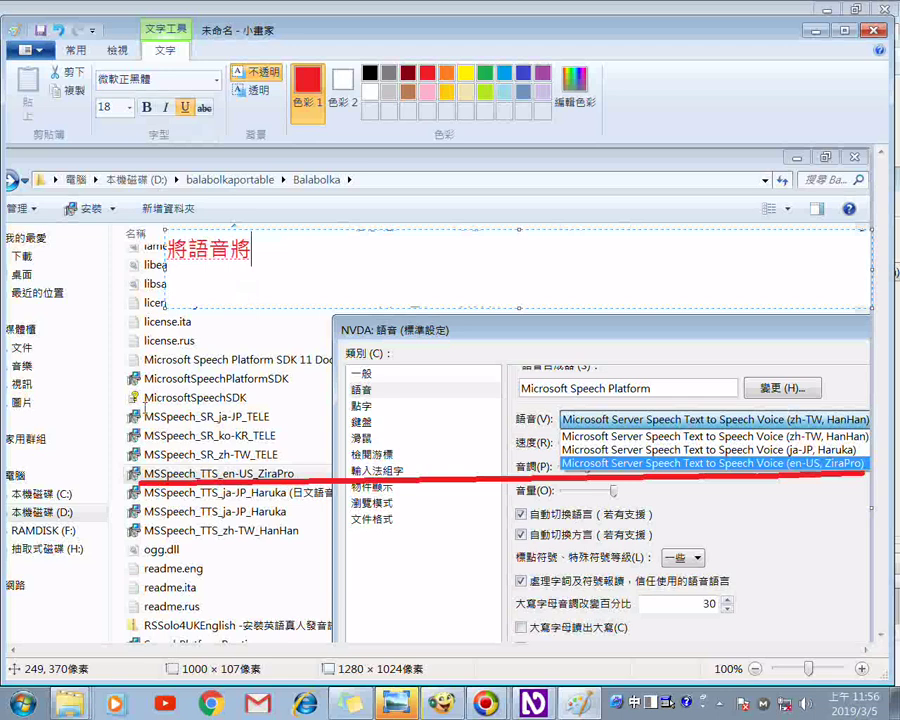
key("BackSpace")
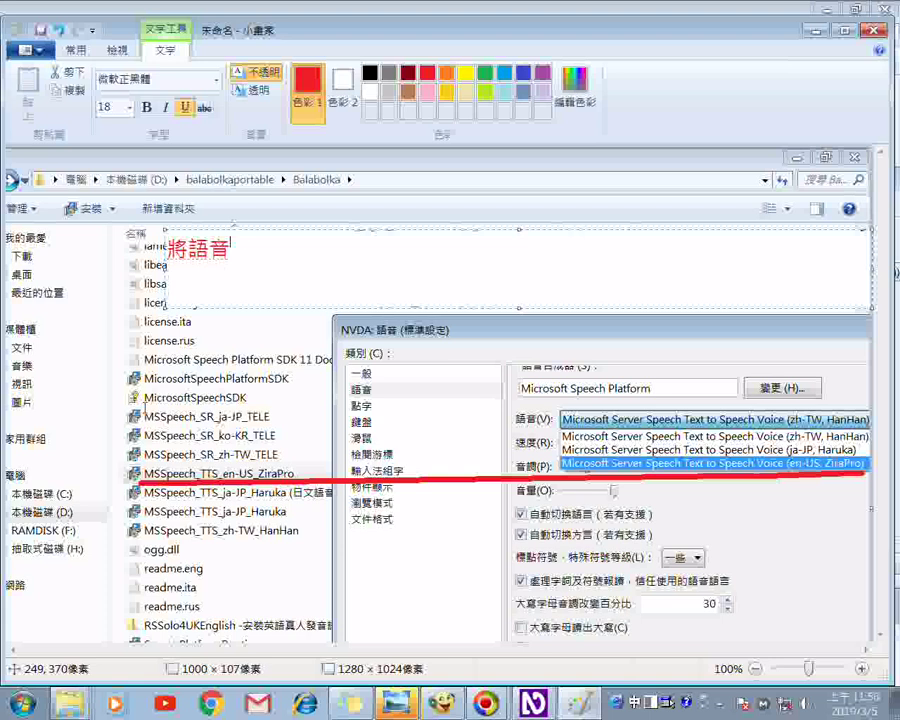
type("套件")
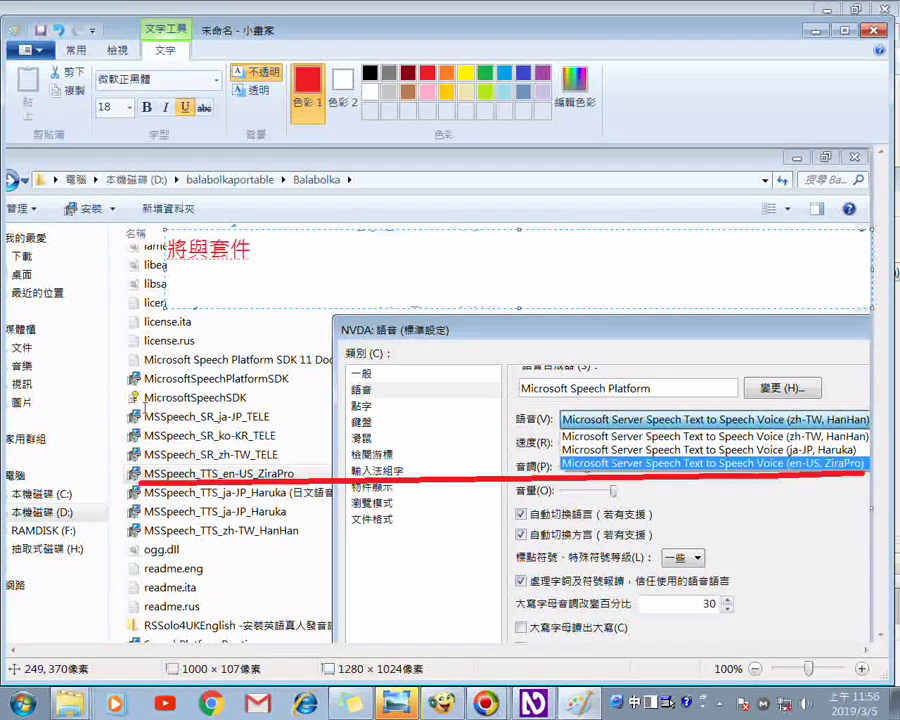
type("語音")
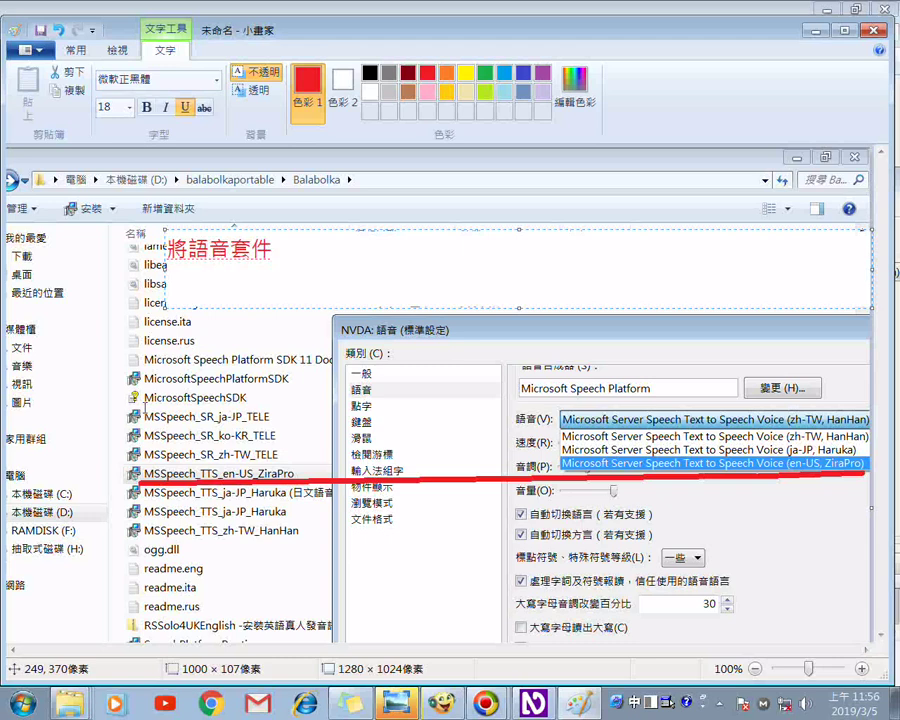
type("含者")
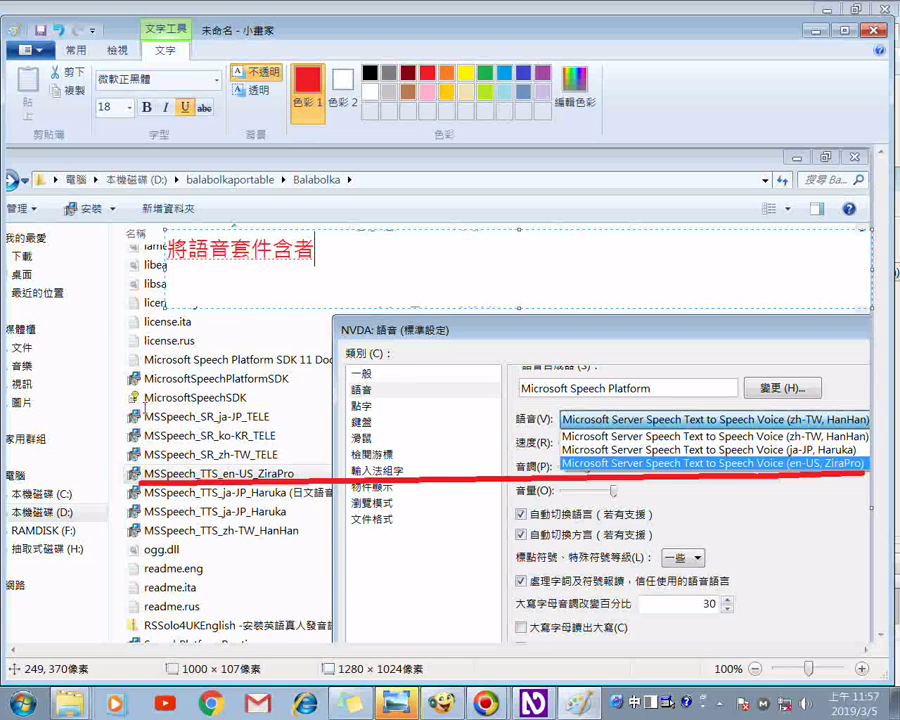
type("構油")
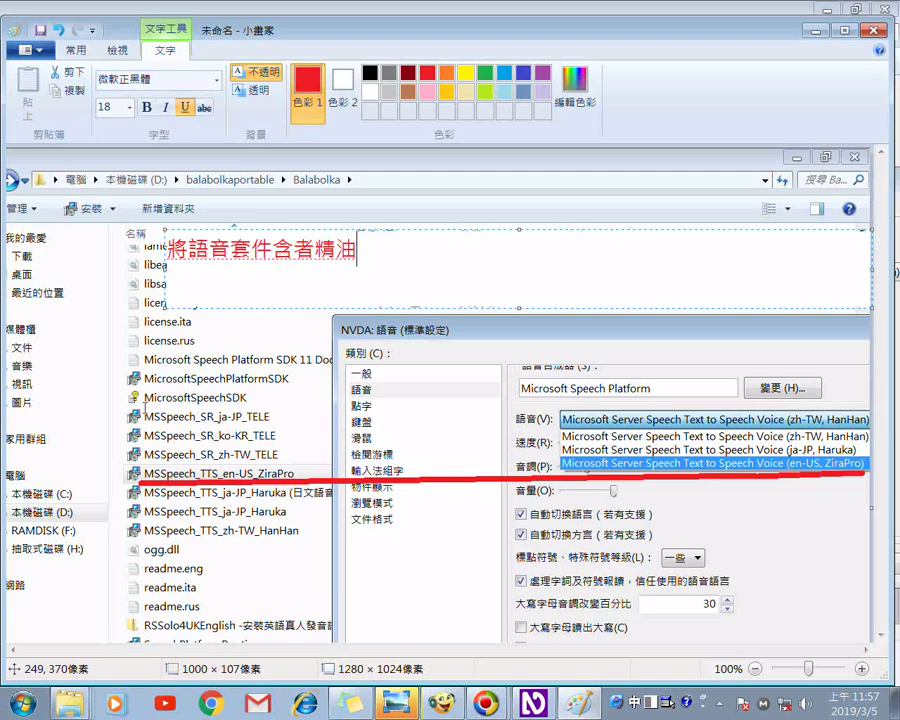
type("提供服務")
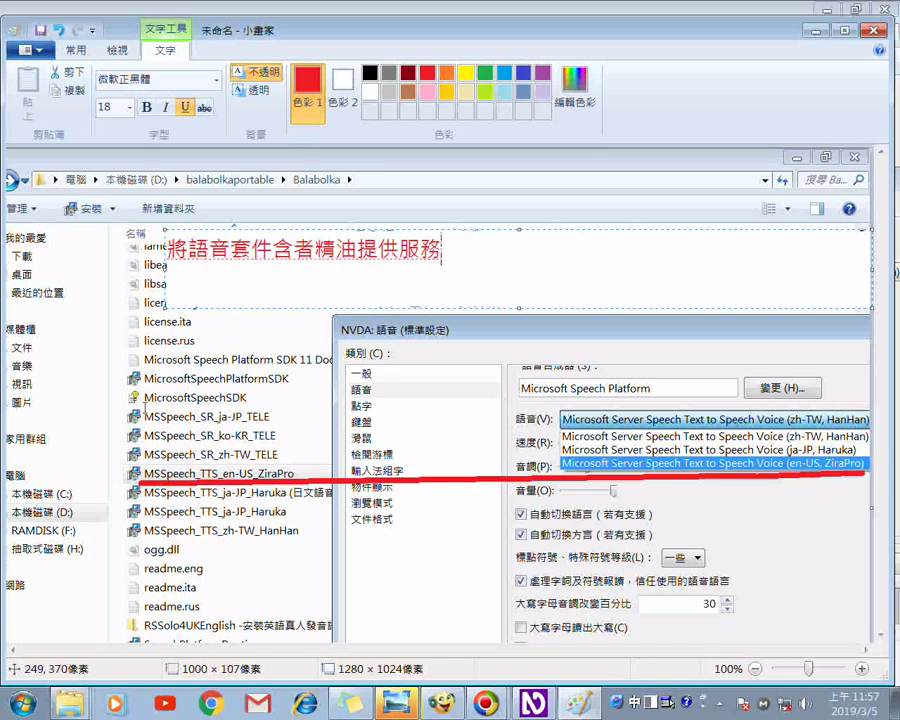
left_click(377, 248)
key("Down")
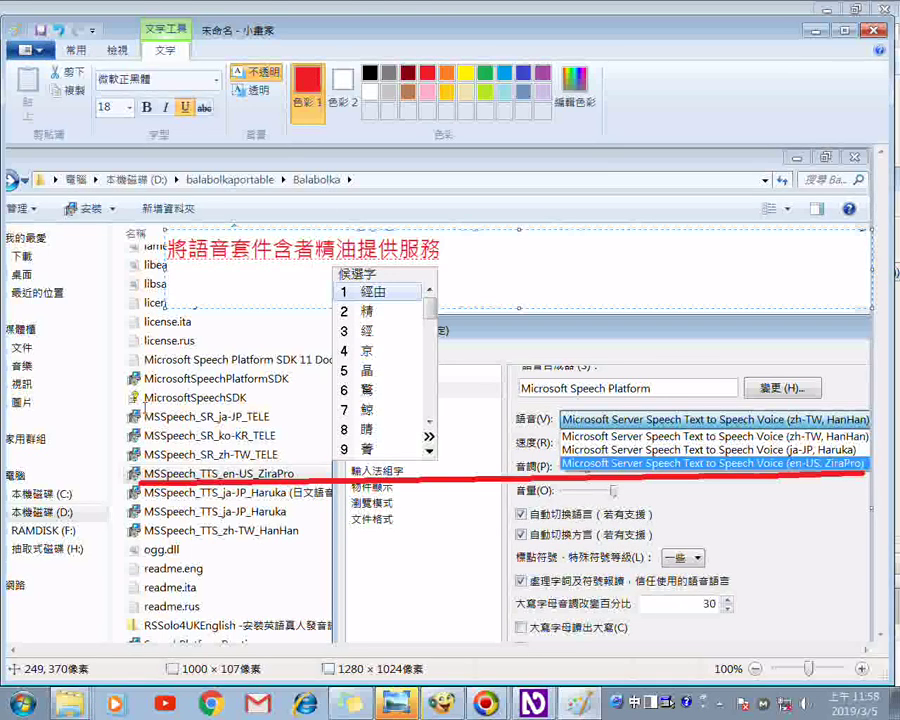
key("Return")
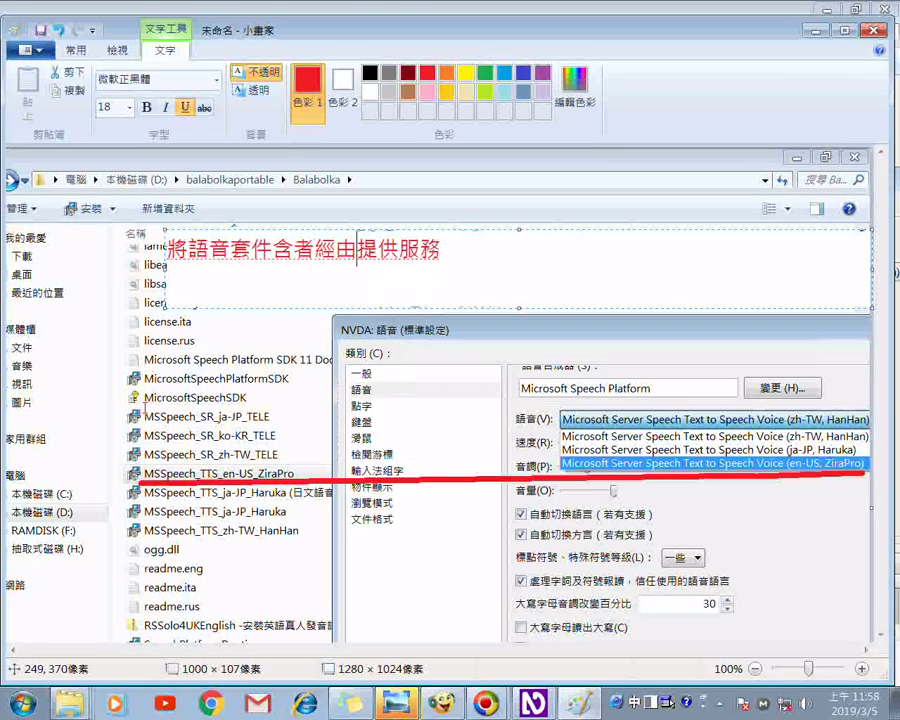
Insert 下載 before 服務 and continue the sentence with 的網站下載後.
key("Right")
key("End")
type("下載")
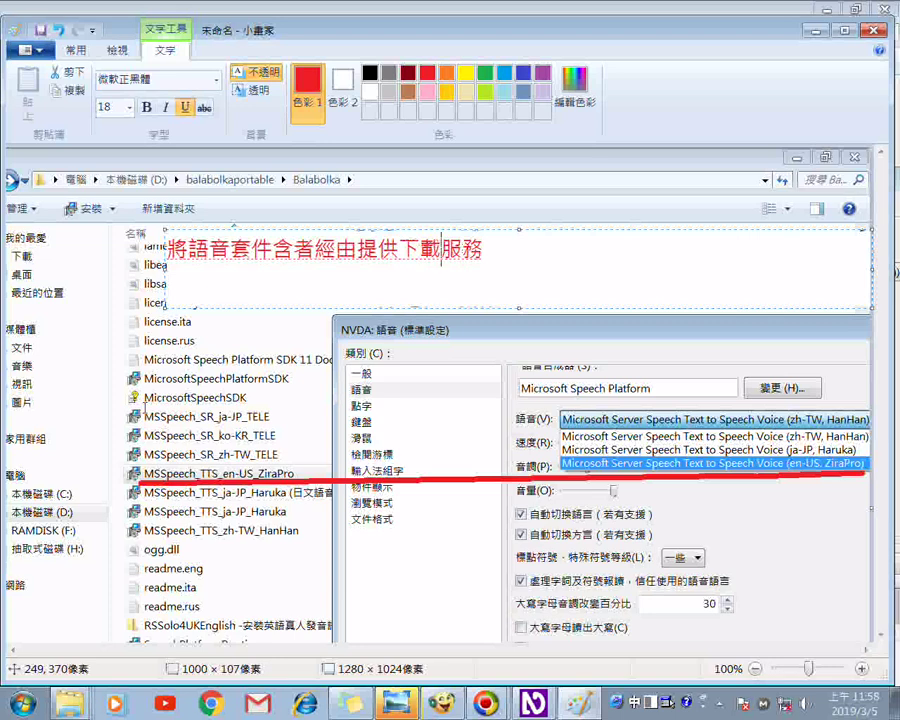
key("End")
type("的網站下")
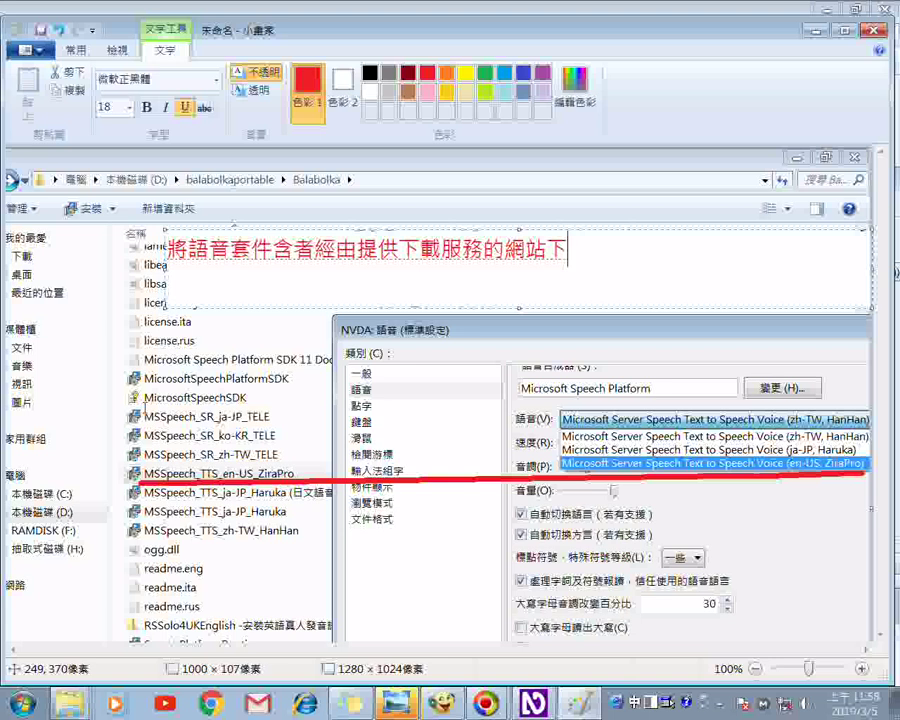
type("載後")
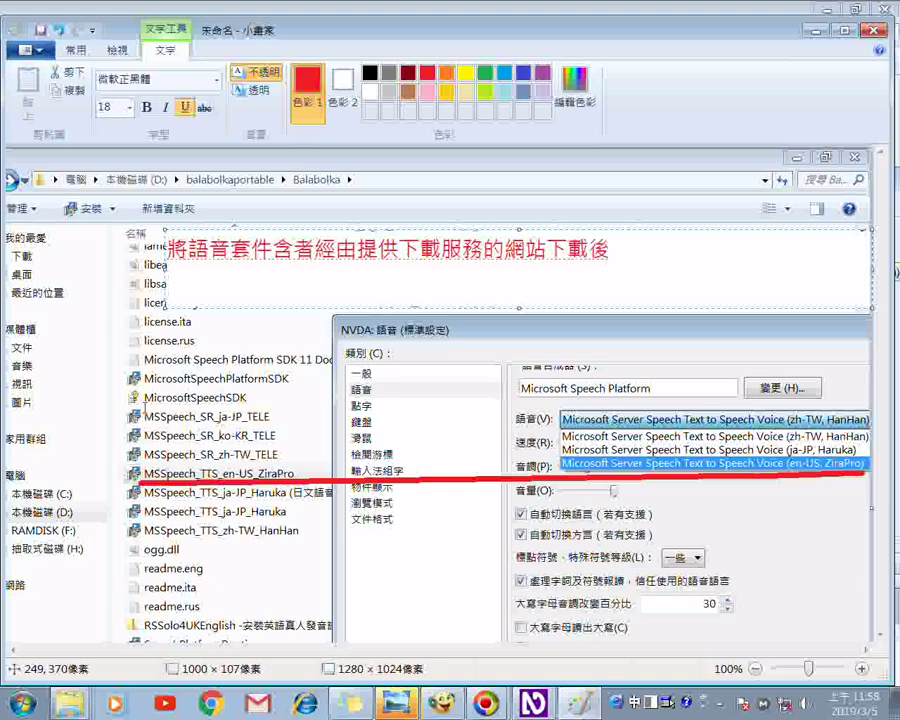
Complete the first line of the caption with 存到資料夾的的然後按安裝.
type("存")
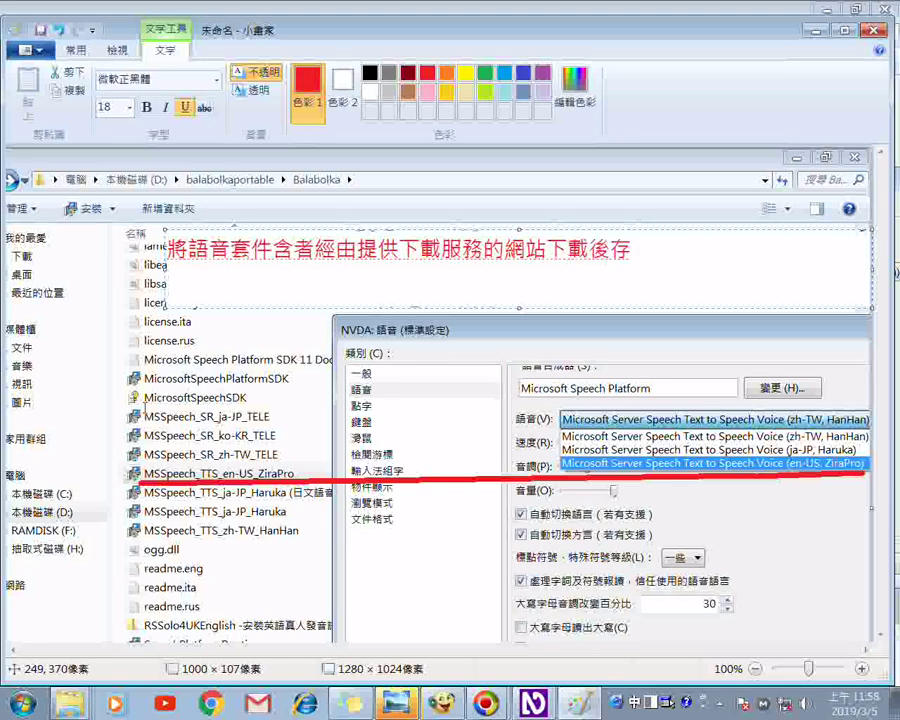
type("到")
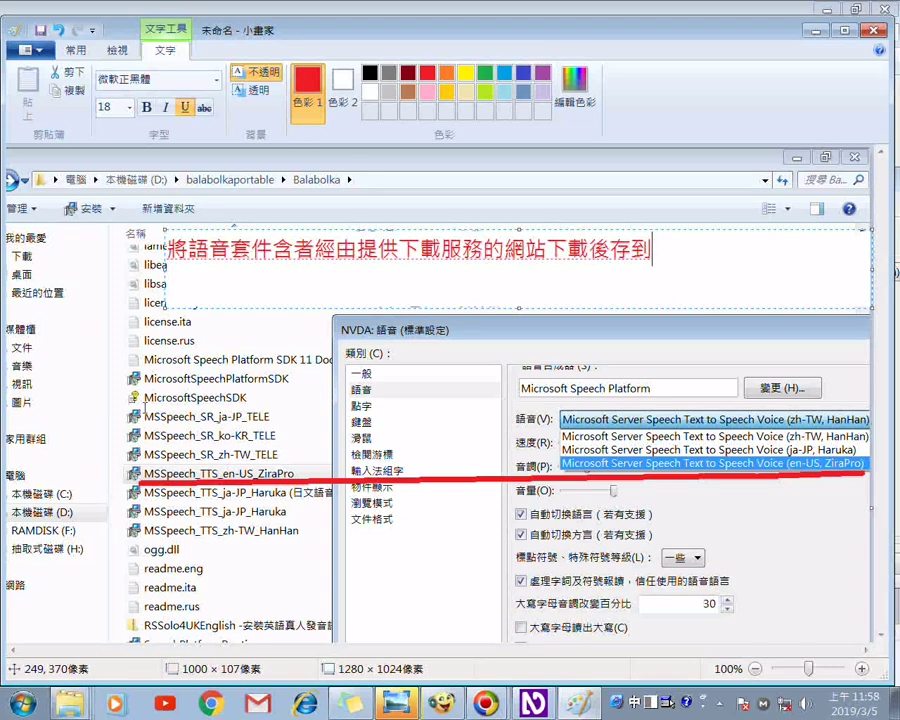
type("資")
type("料夾的的")
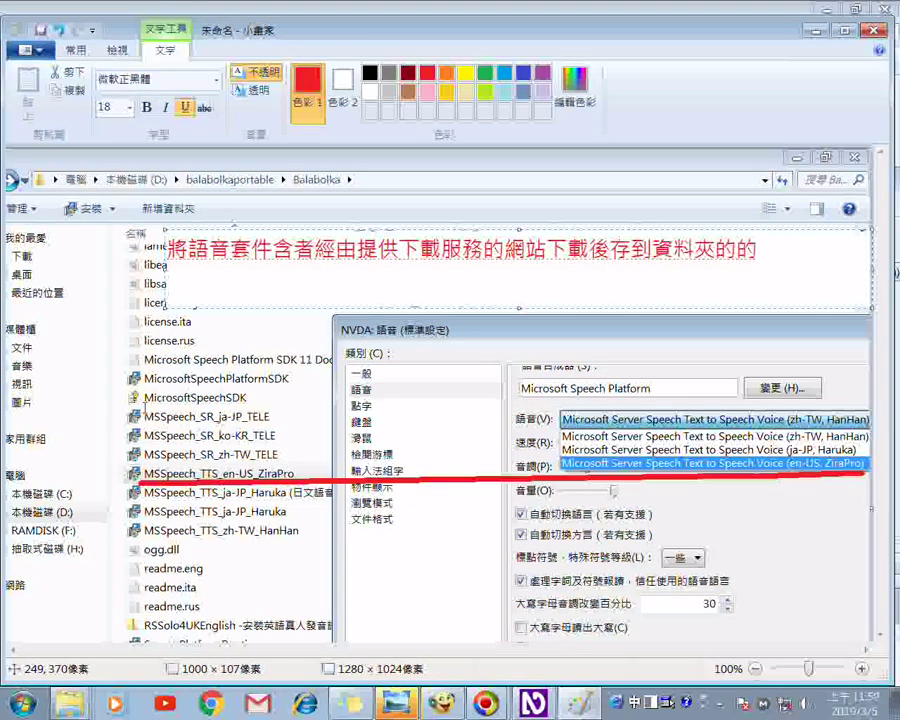
type("燃")
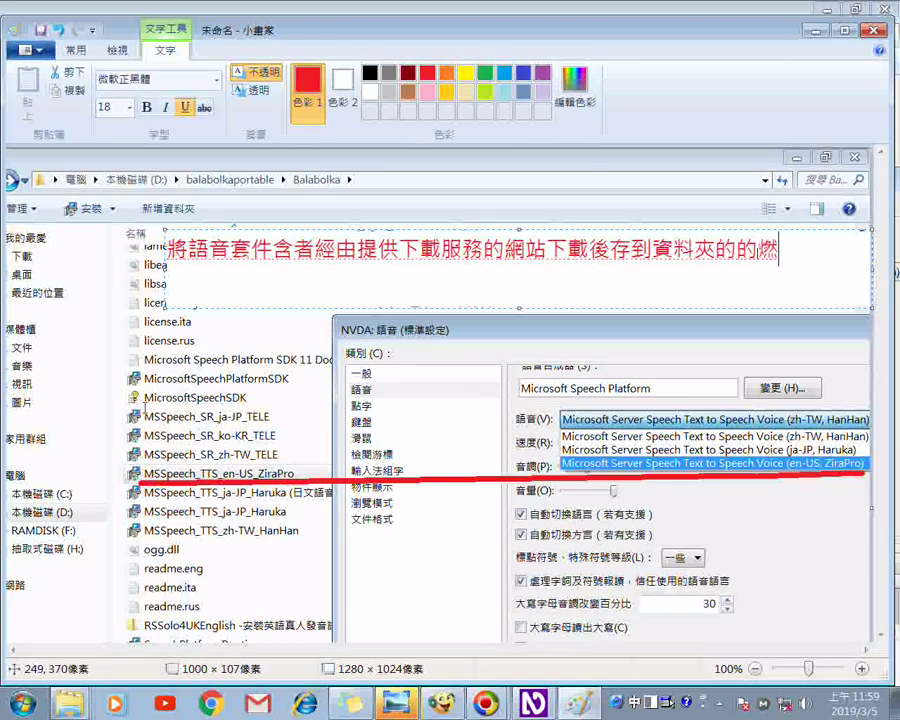
key("BackSpace")
type("然後按")
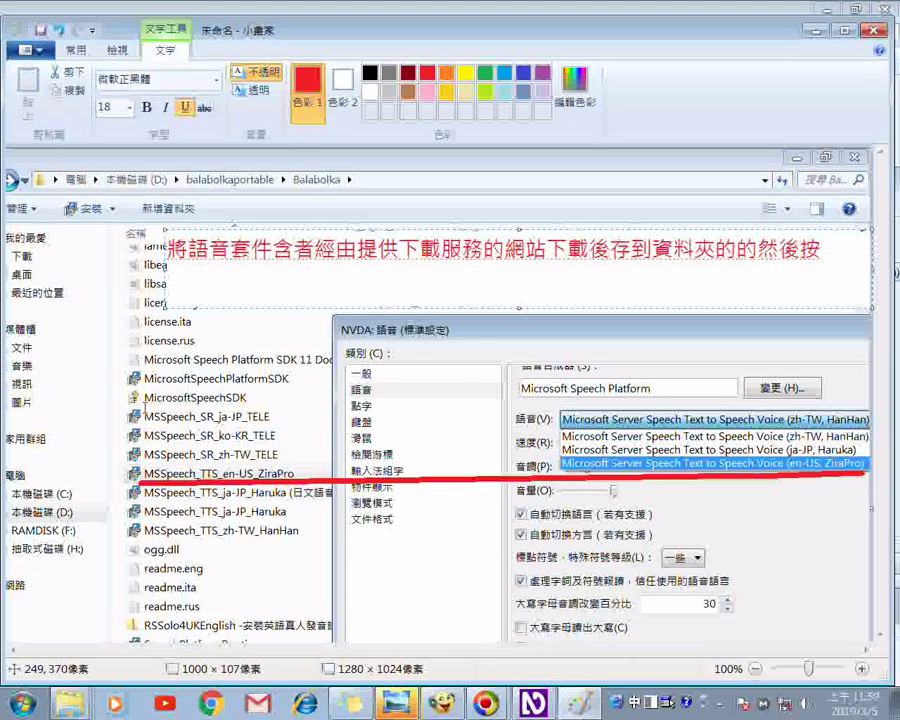
type("安裝")
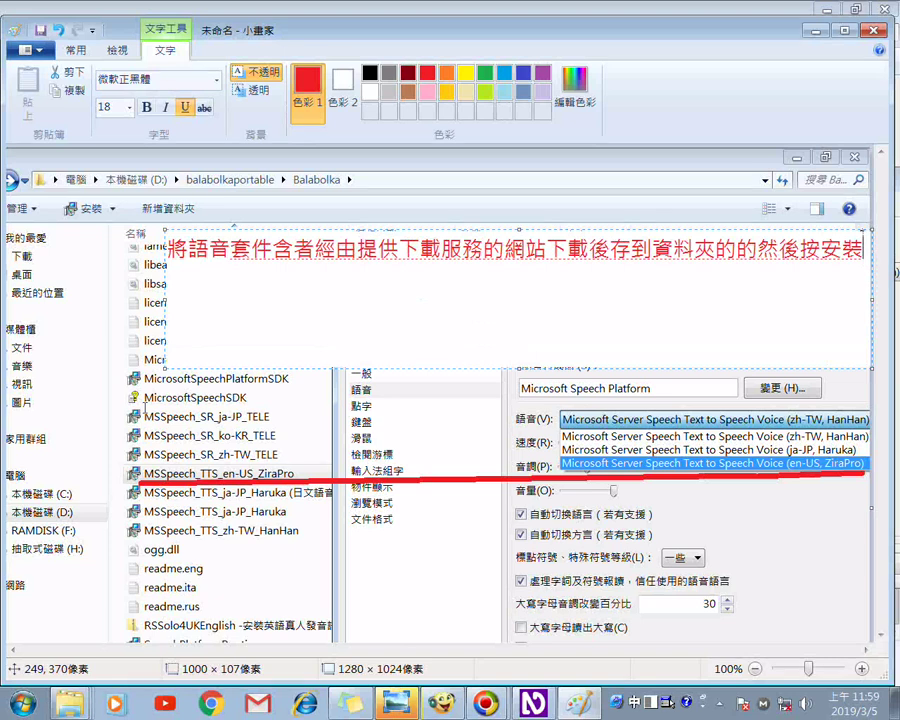
Start a second line in the text box reading 之後道螢幕下方工作列幼芳.
key("Return")
type("支")
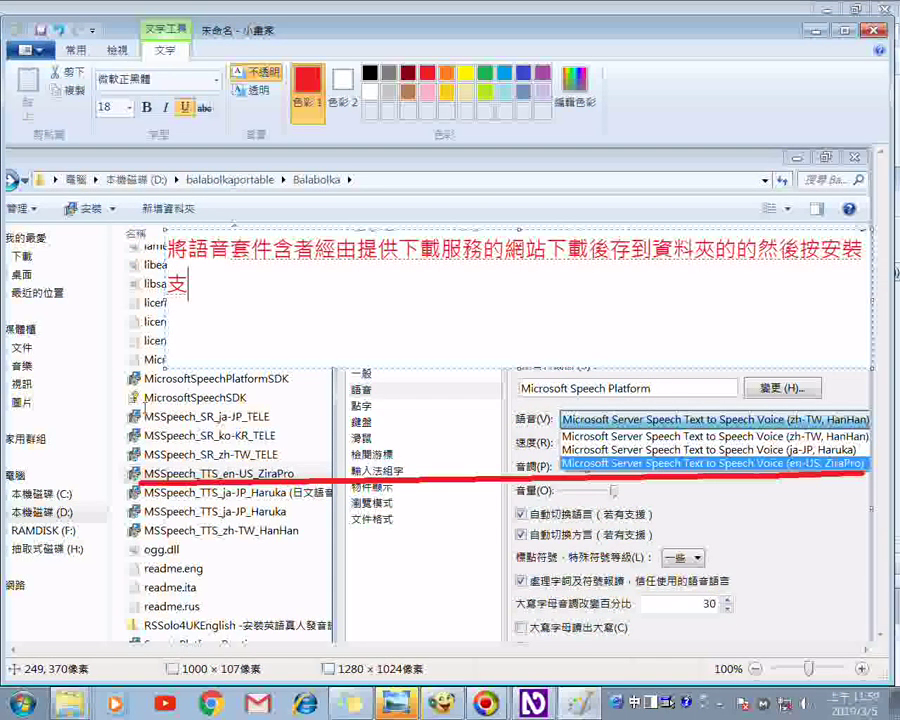
type("後")
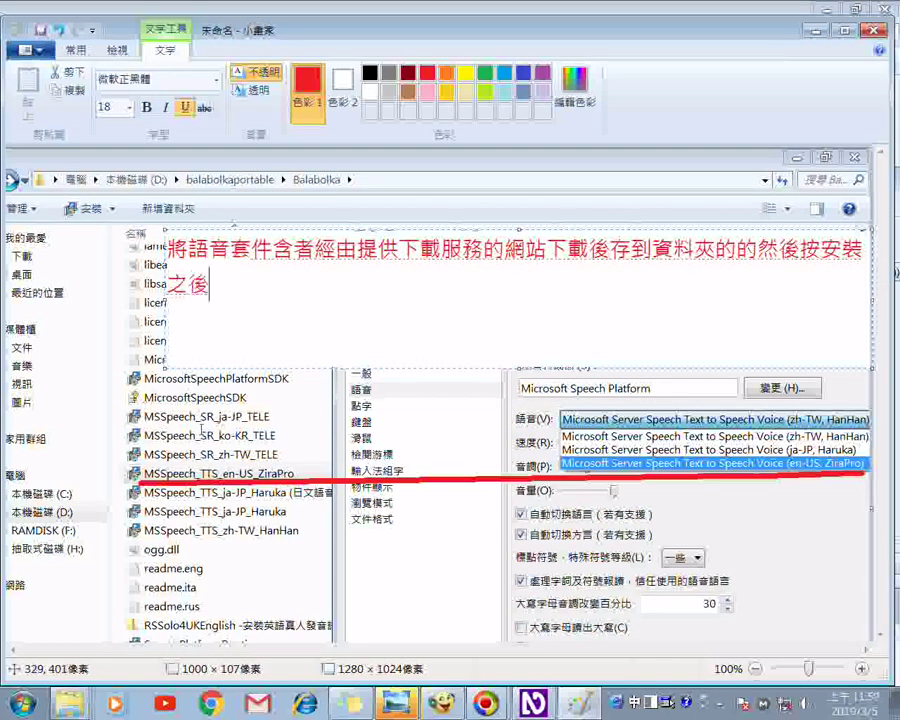
type("道")
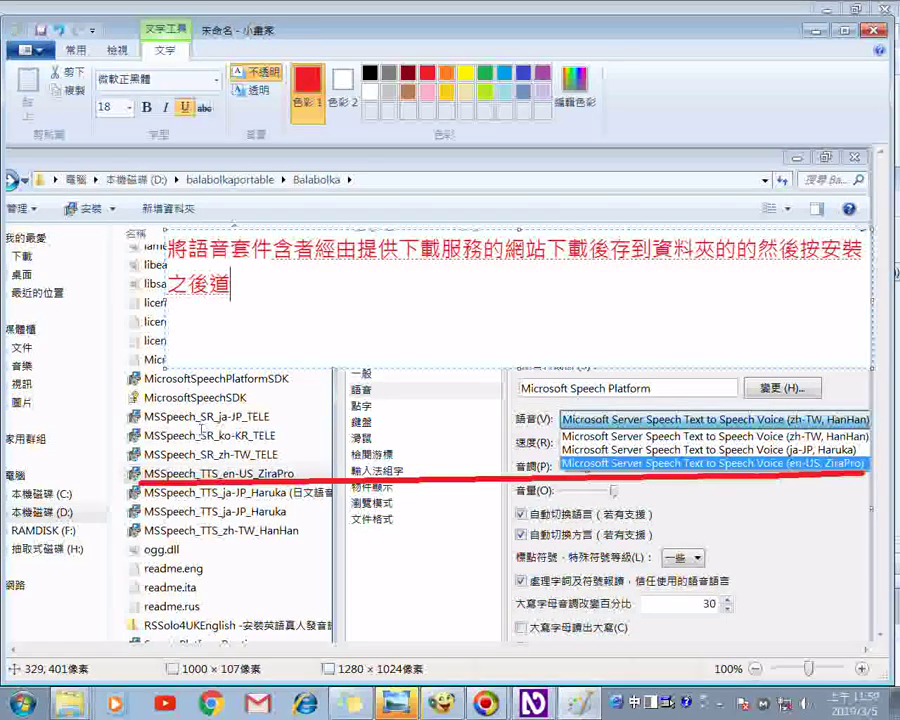
type("螢幕下方")
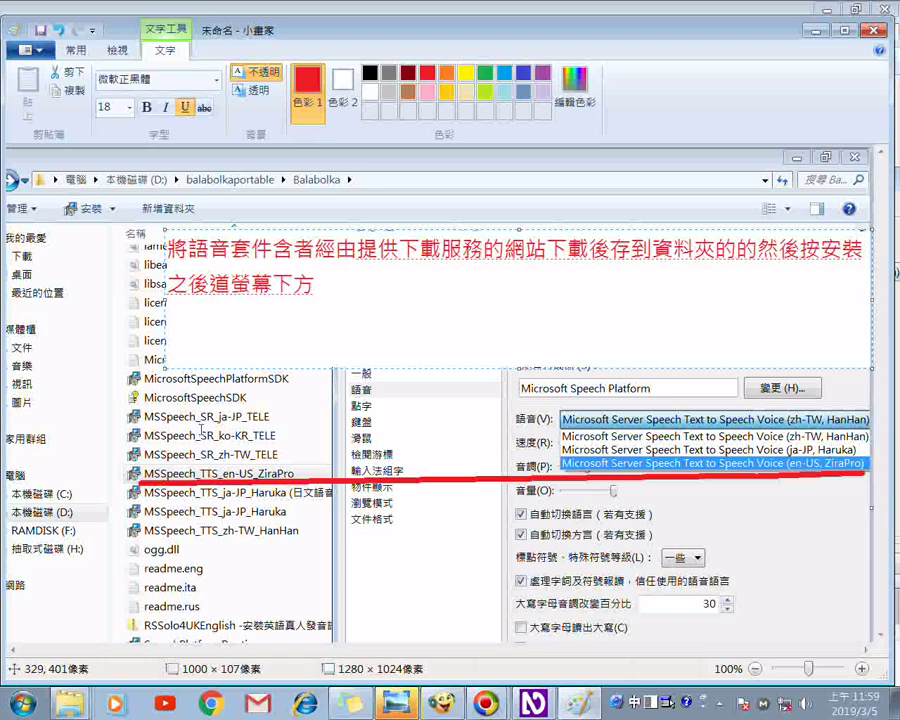
type("公")
type("作列")
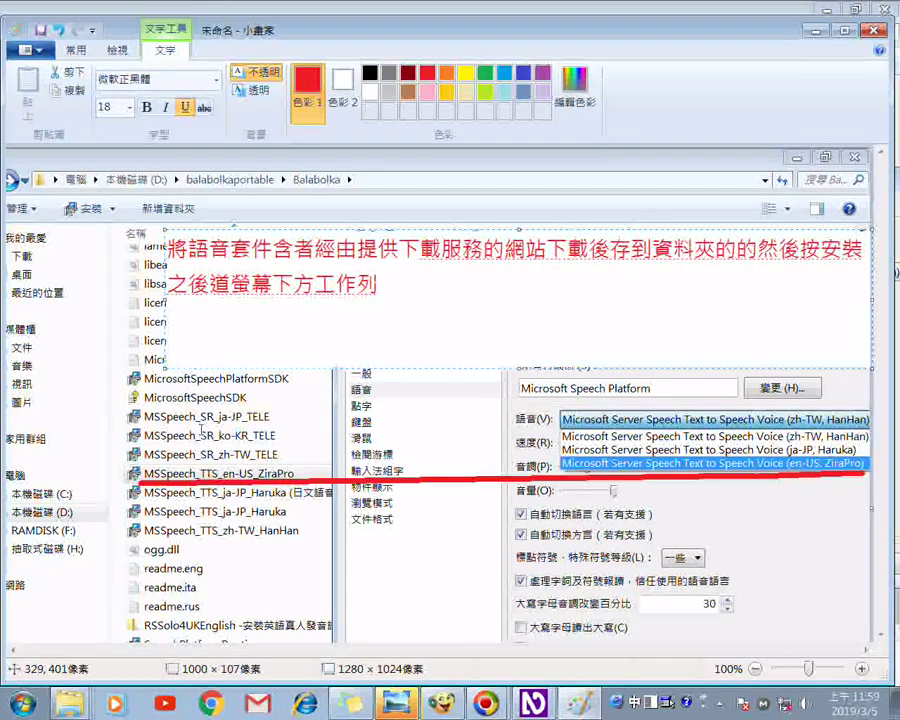
type("幼芳")
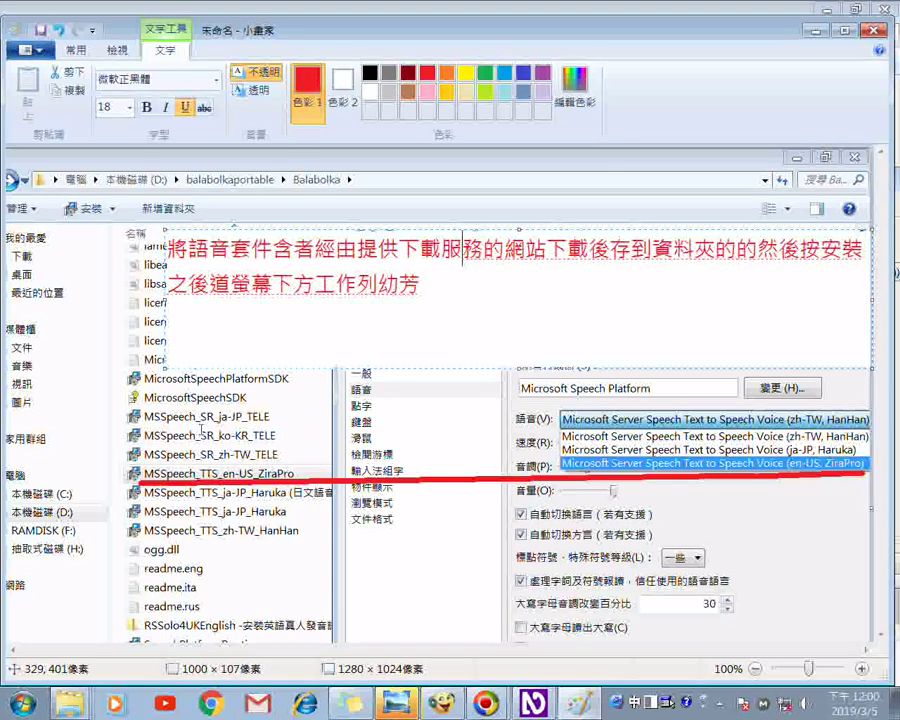
Correct the miswritten characters in the caption's second line, replacing 道 with 到 and 幼芳 with 右方.
key("Down")
key("Down")
key("Down")
key("Down")
key("Down")
key("Down")
key("Tab")
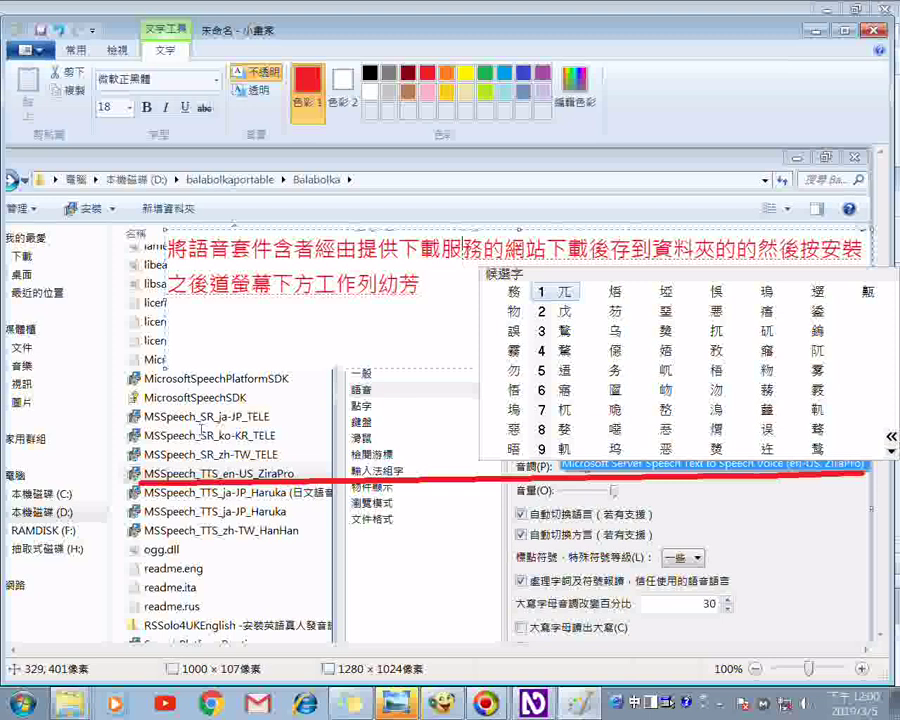
key("Return")
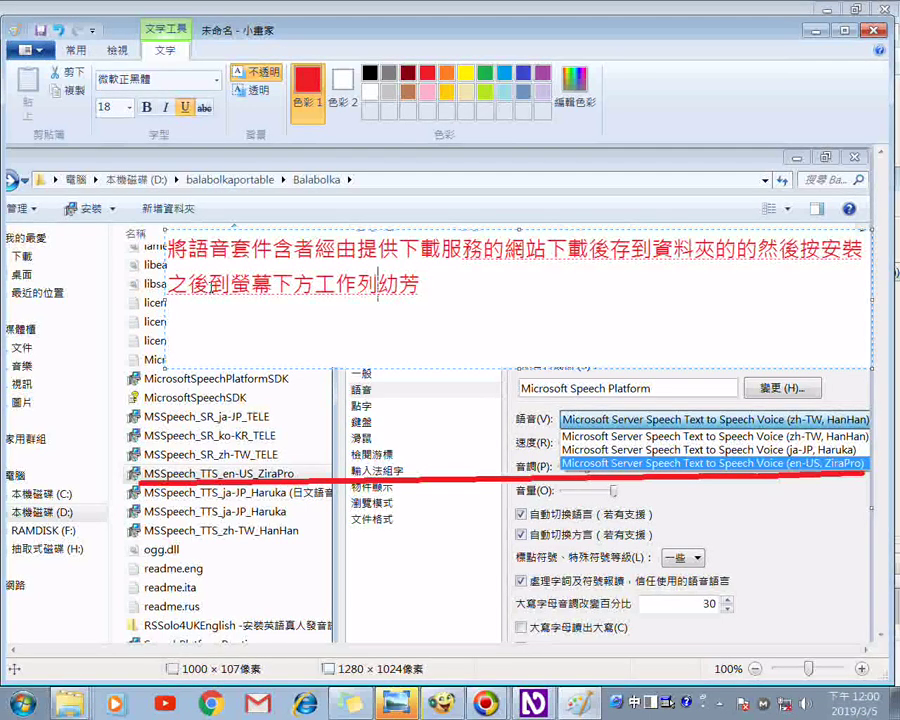
key("Down")
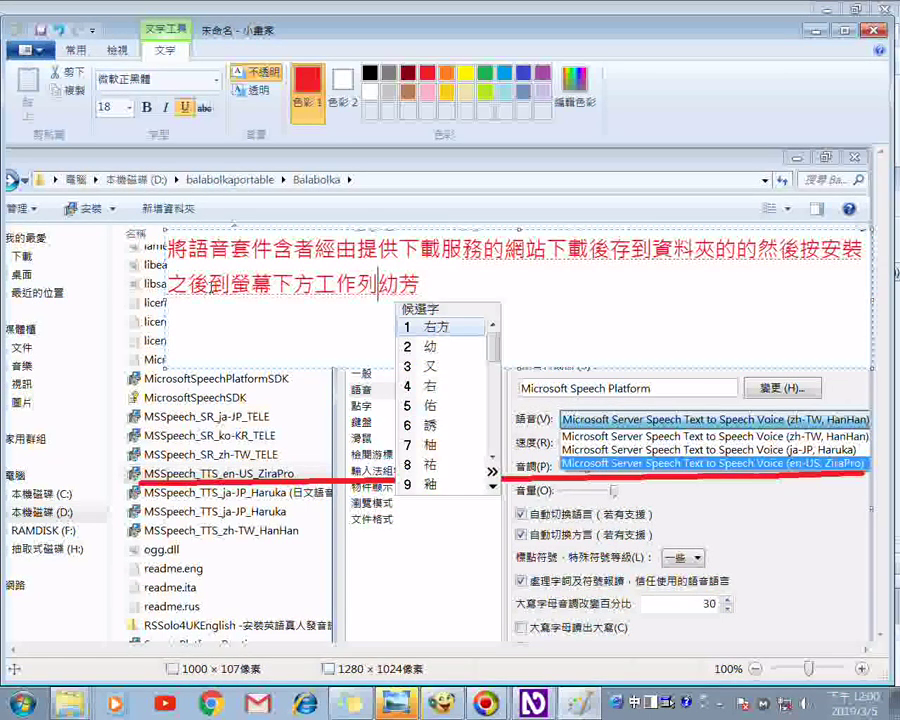
key("Return")
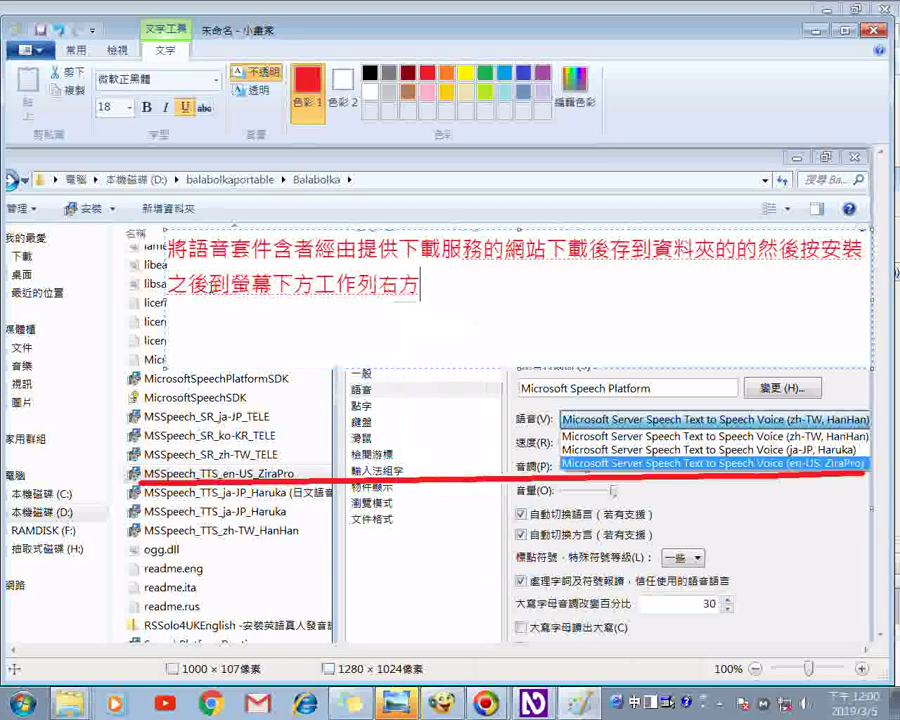
Continue the caption's second line with 找到上上的小三角型按一下.
type("找")
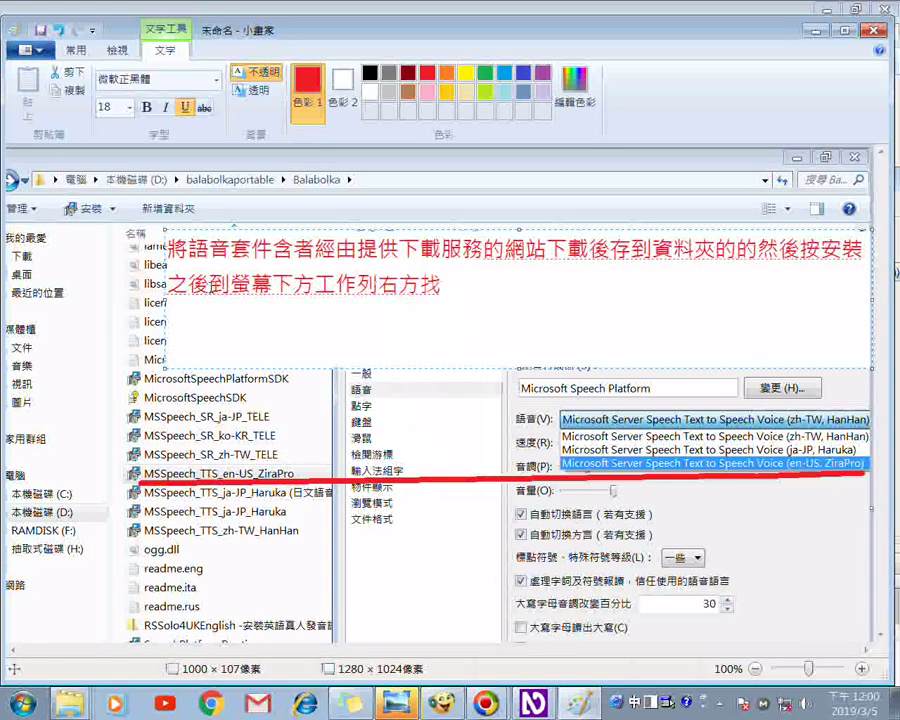
type("到")
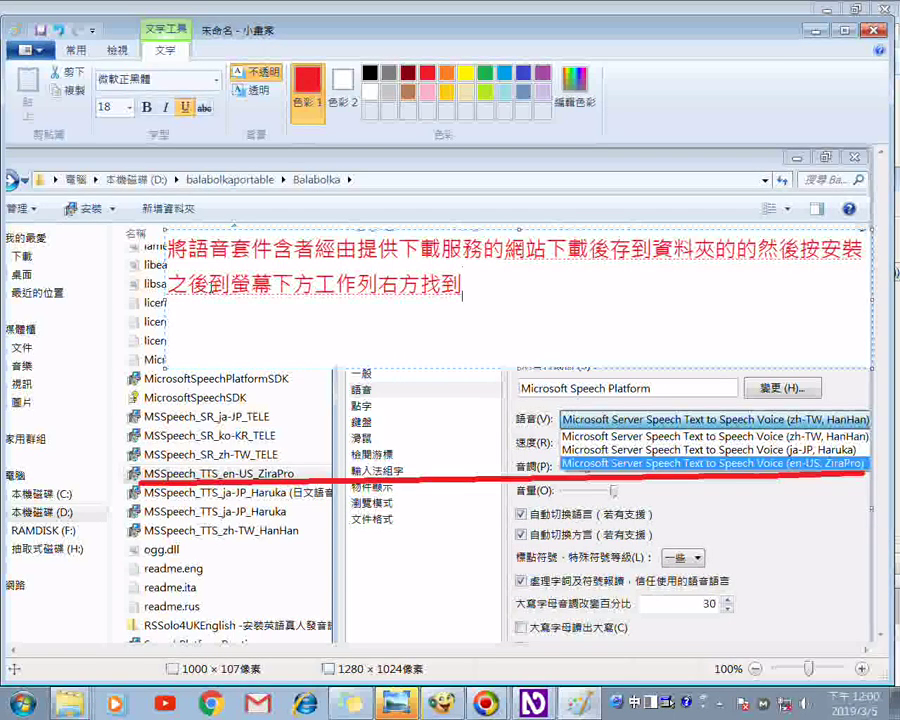
type("上上的")
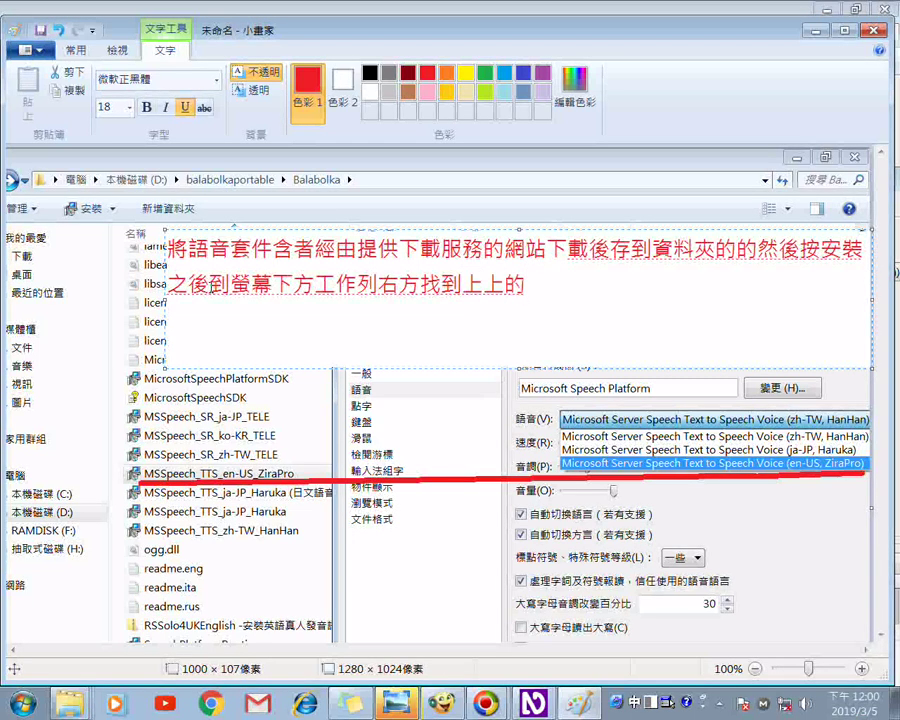
type("小三角形")
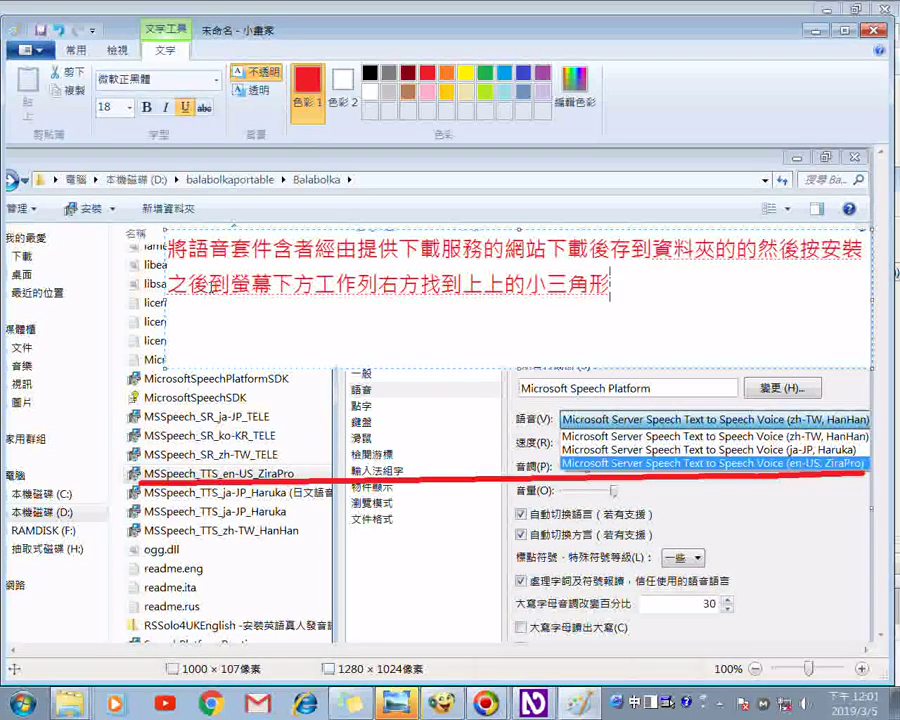
type("案")
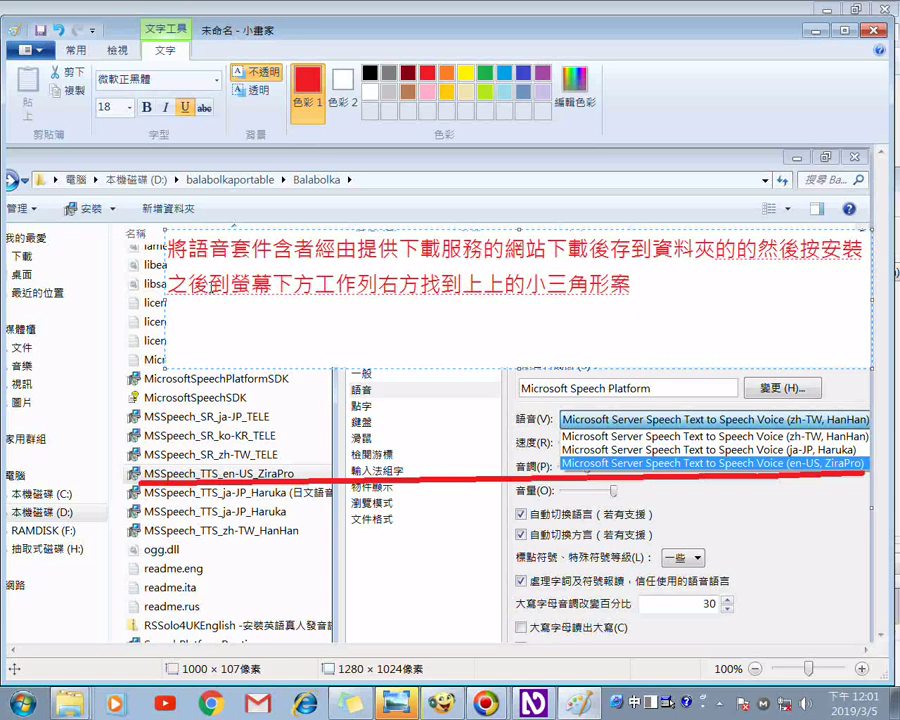
type("依")
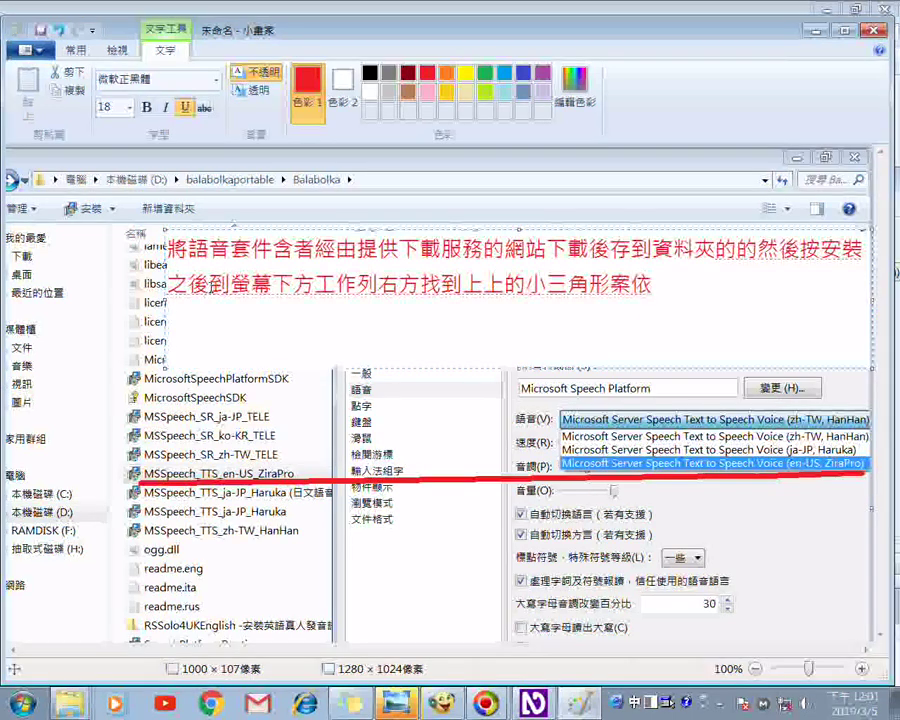
type("型按一下")
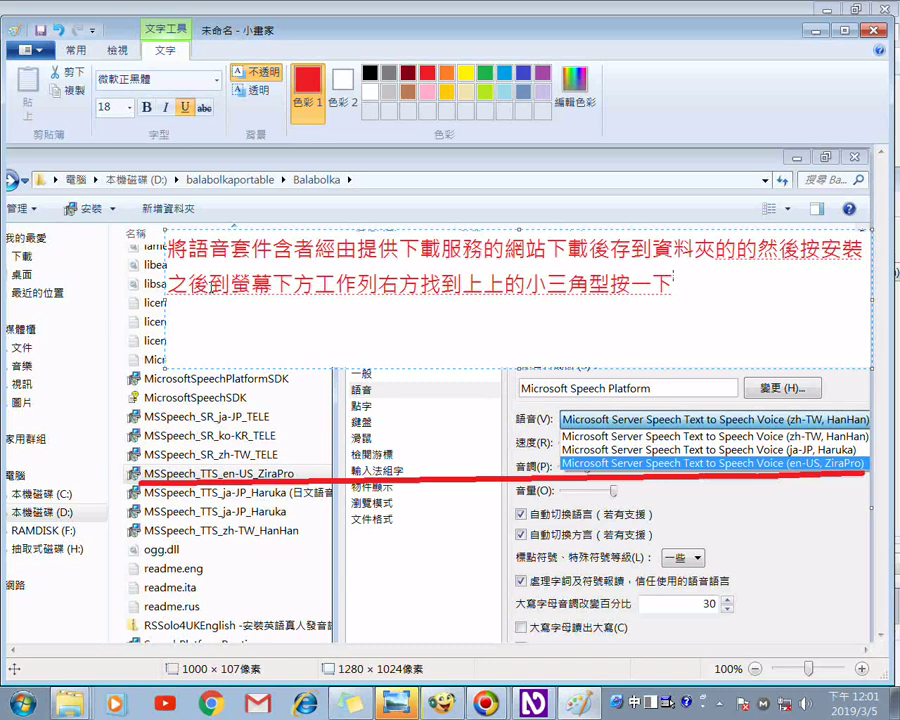
Extend the second line of the caption with 來顯示功能表選設定.
type("來顯示")
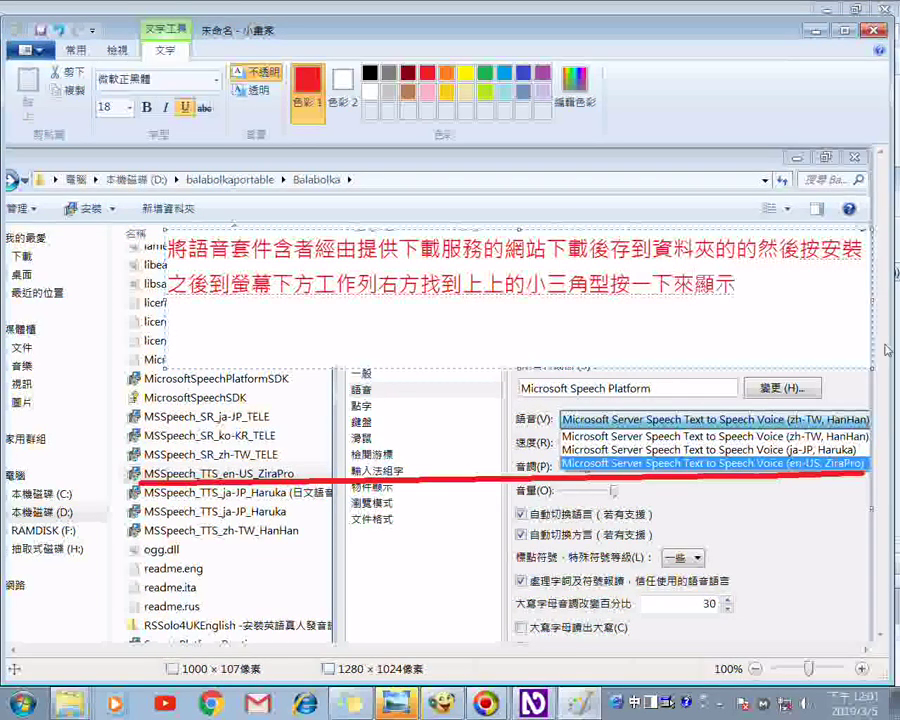
type("功能")
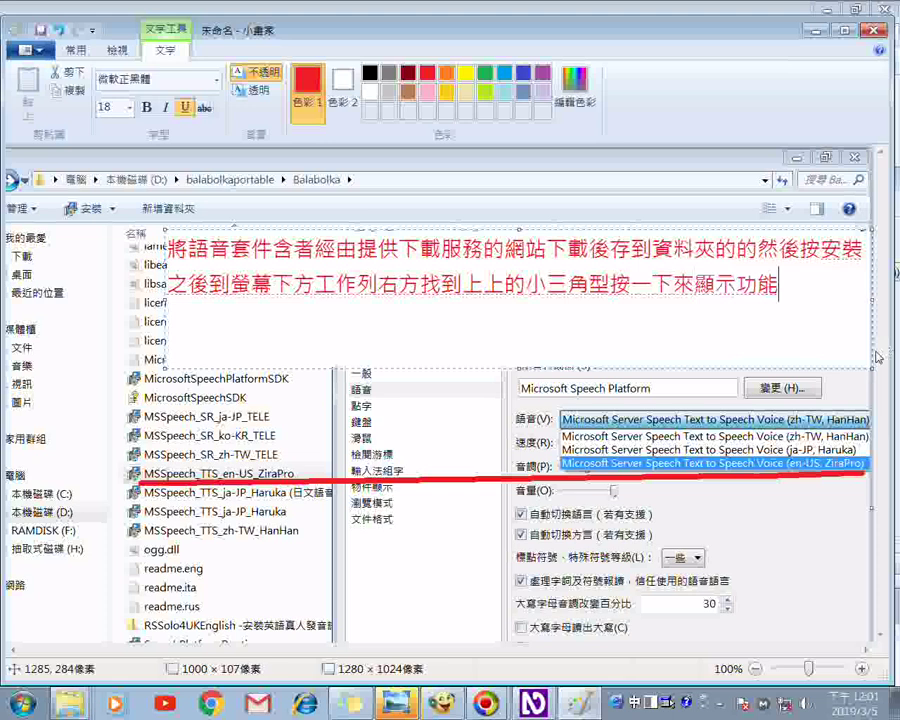
type("表選設定")
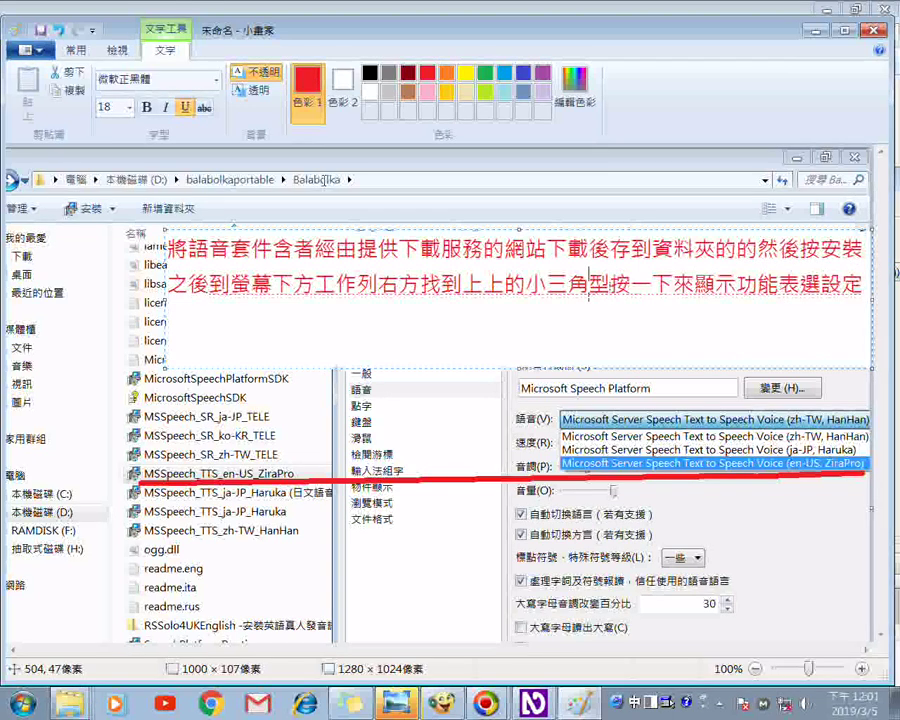
Change 型 to 形 so the caption's second line reads 小三角形.
key("Down")
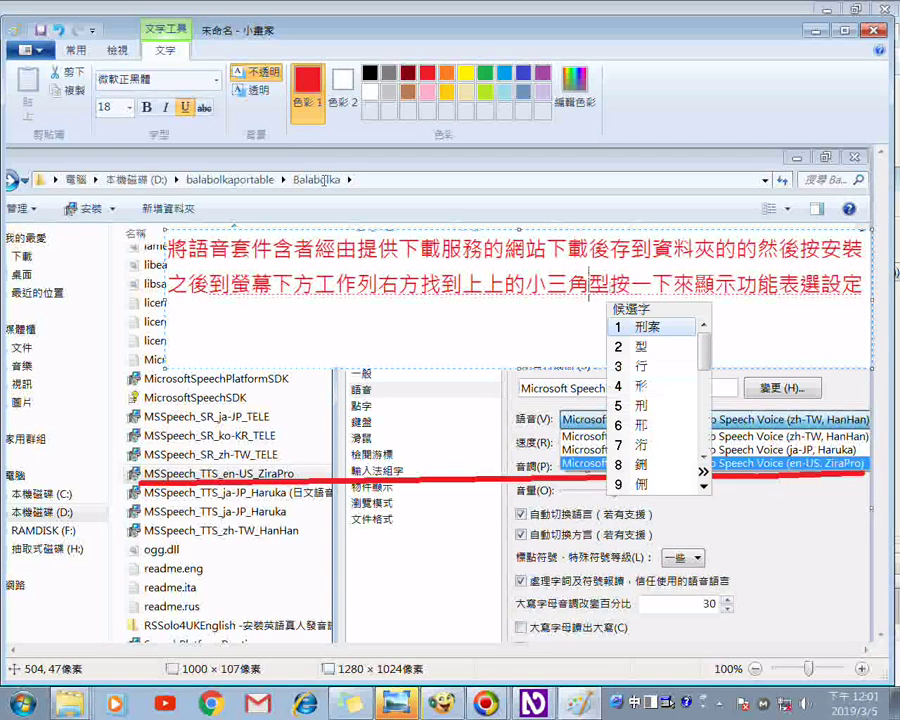
key("Down")
key("Down")
key("Down")
key("Return")
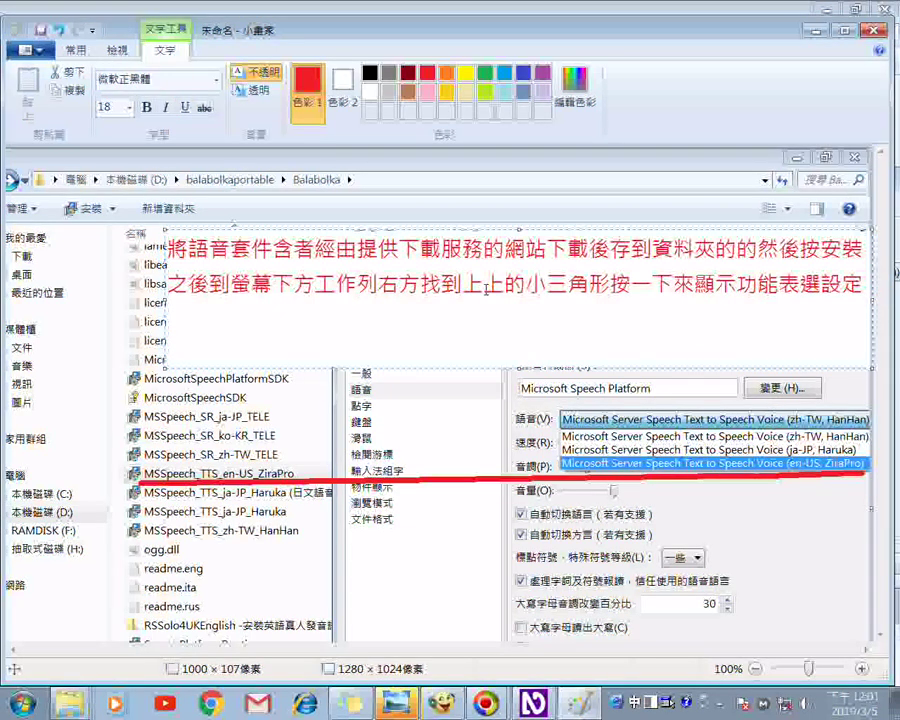
Replace the first 上 of 上上的 with 向 so the phrase reads 向上的小三角形.
key("ctrl+u")
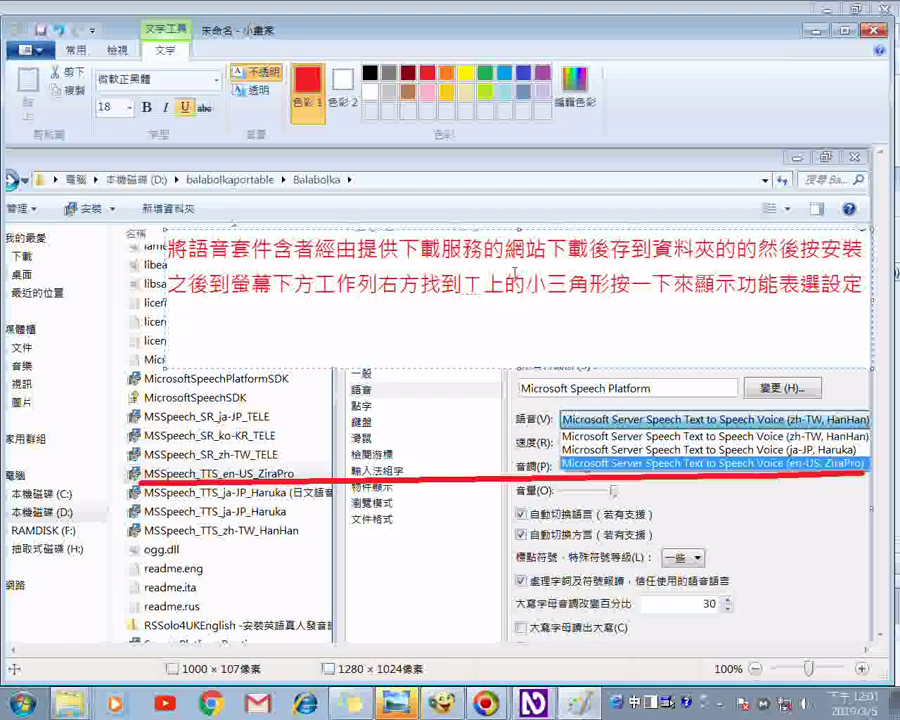
key("BackSpace")
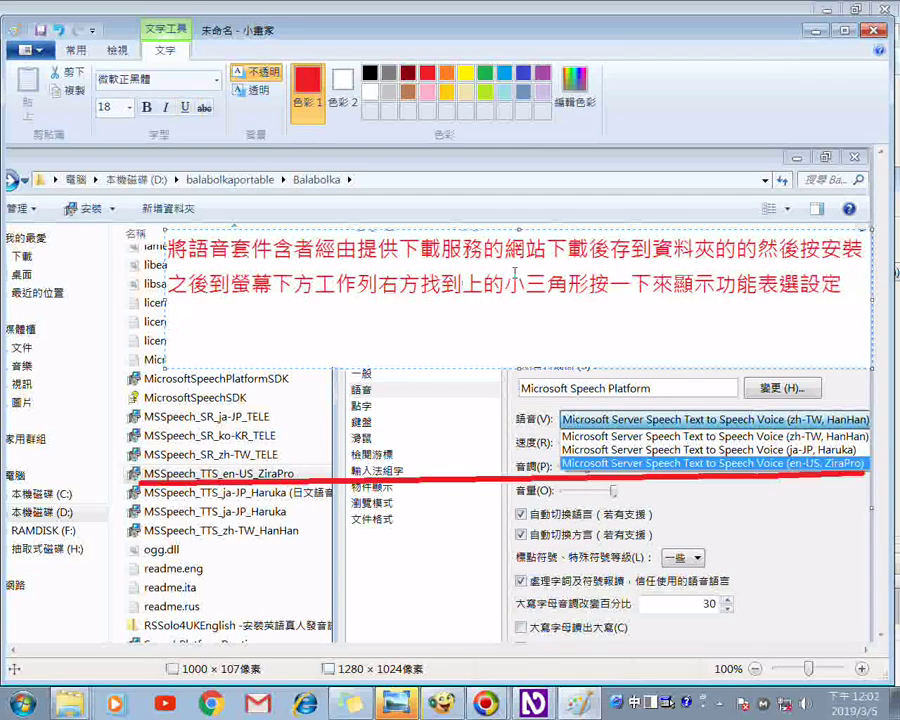
type("像")
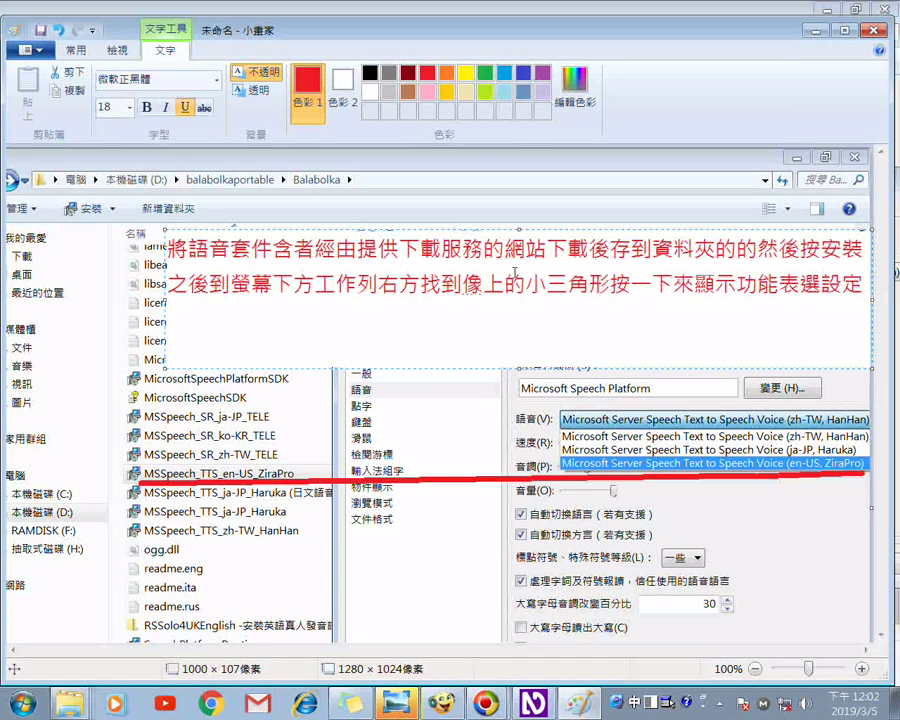
key("BackSpace")
type("向")
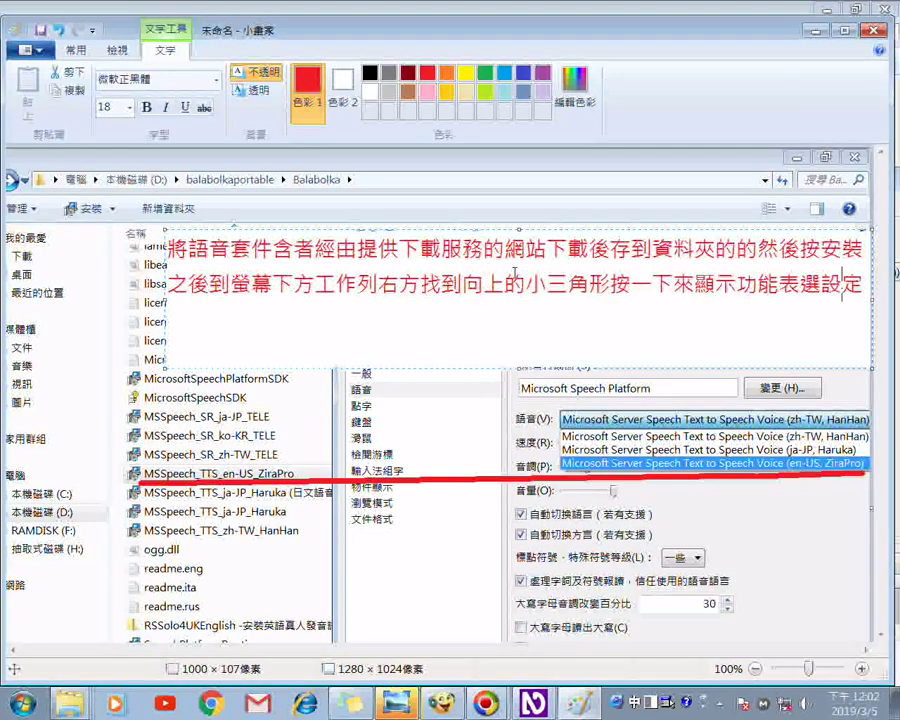
Enlarge the text box to about 1051 × 169 pixels and add 選語音 at the end of the caption.
key("End")
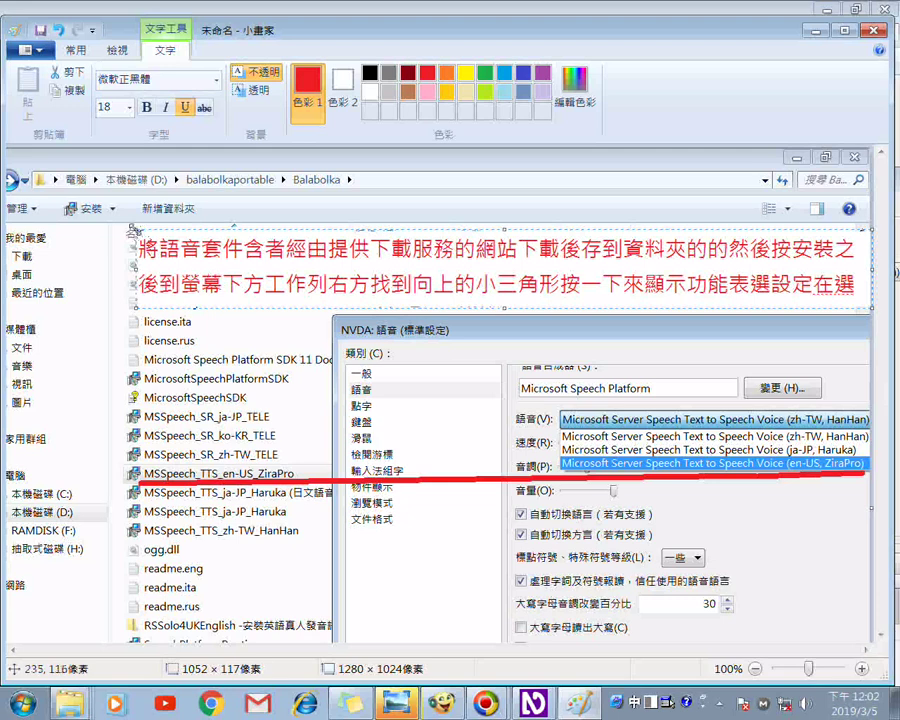
left_click_drag(131, 228, 134, 210)
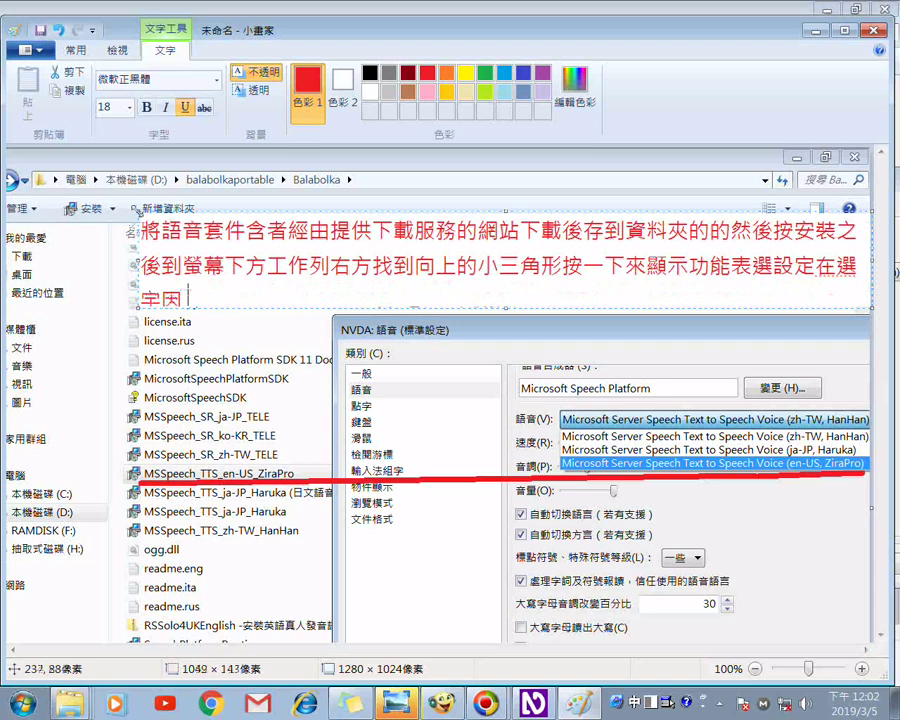
key("Left")
key("Left")
key("Left")
key("BackSpace")
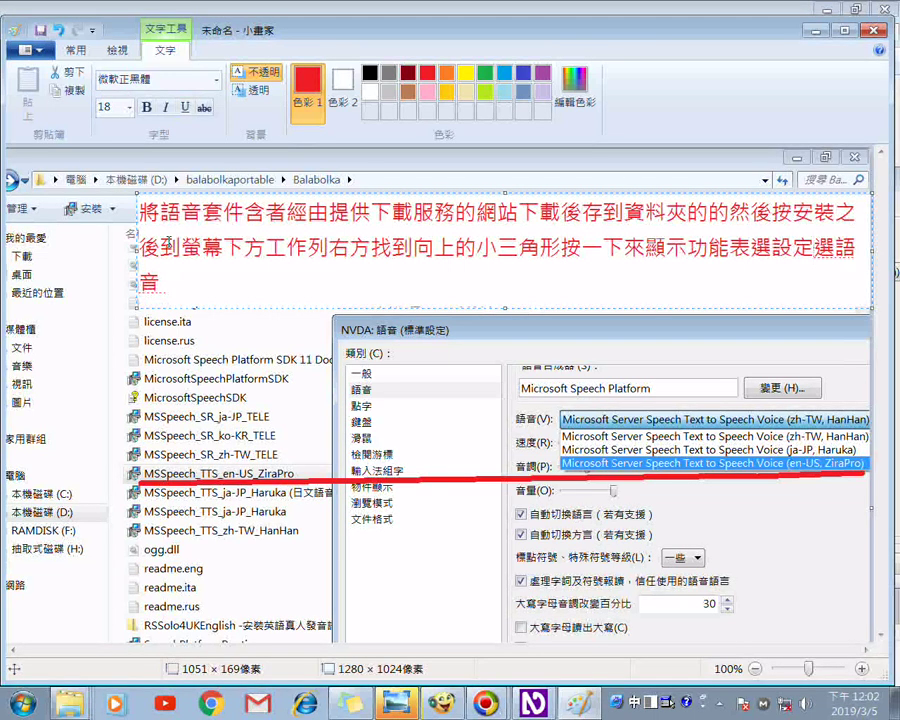
Insert 再 before the final 選 and correct the closing 宇因 to 語音, so the caption ends with 再選語音.
type("在")
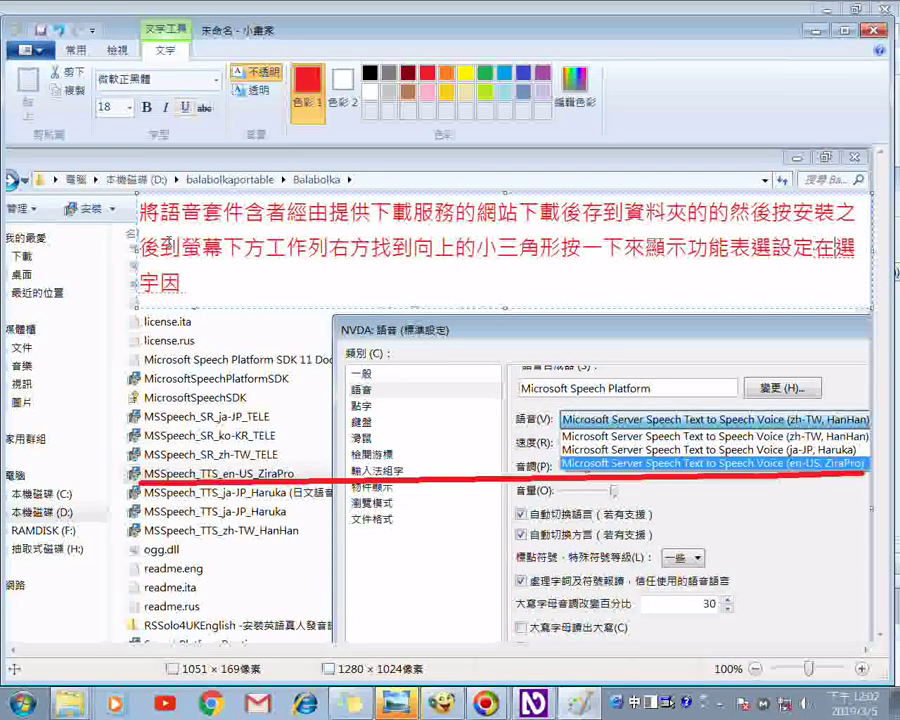
key("Down")
key("2")
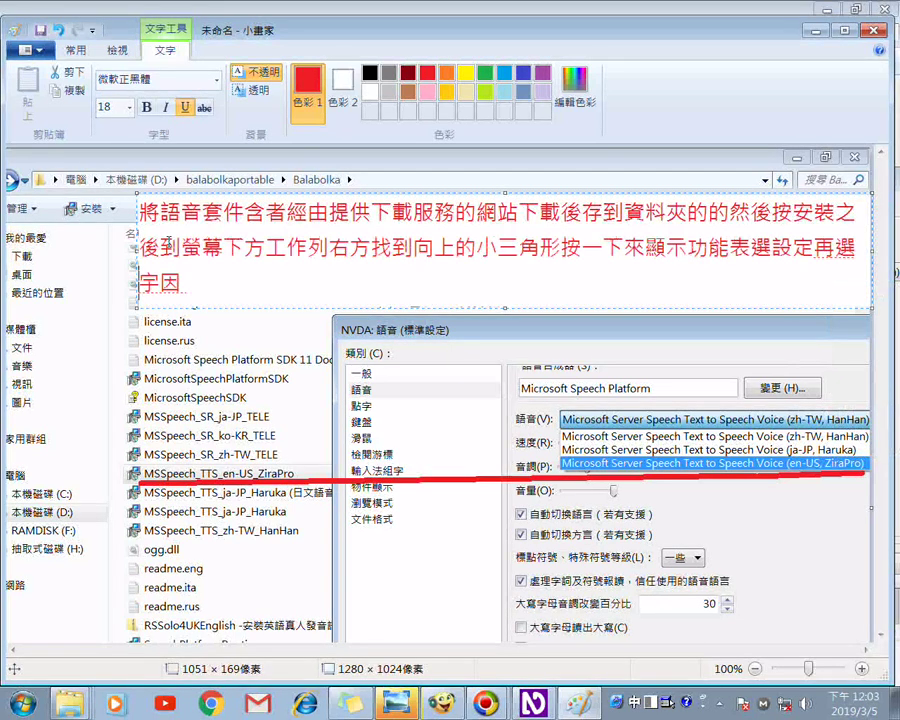
key("Down")
key("1")
key("Return")
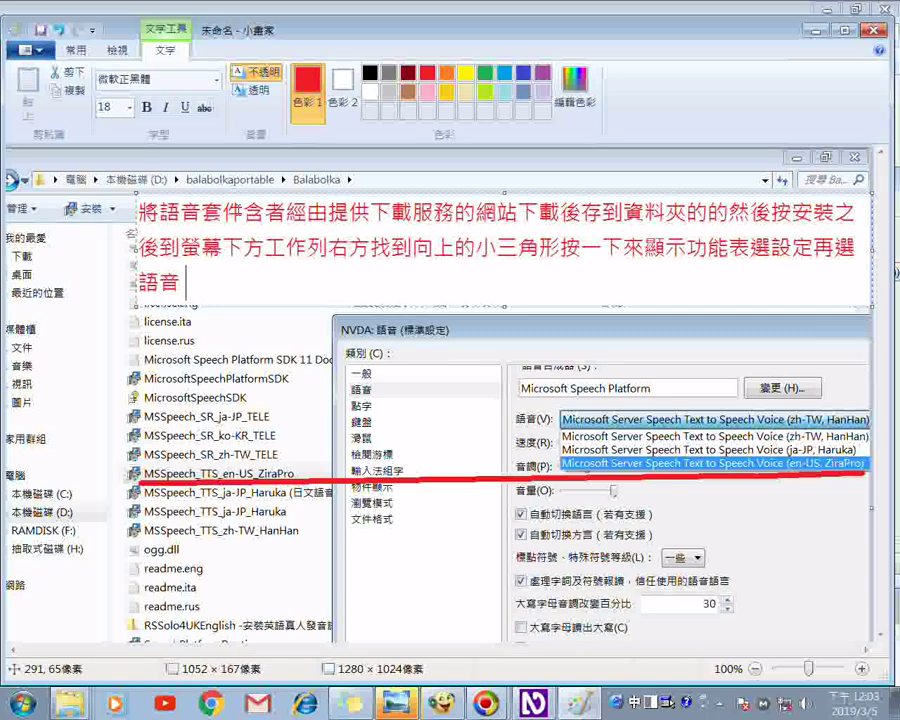
Insert TTS between 含 and 者 in the caption's first line.
left_click(283, 214)
type("TT")
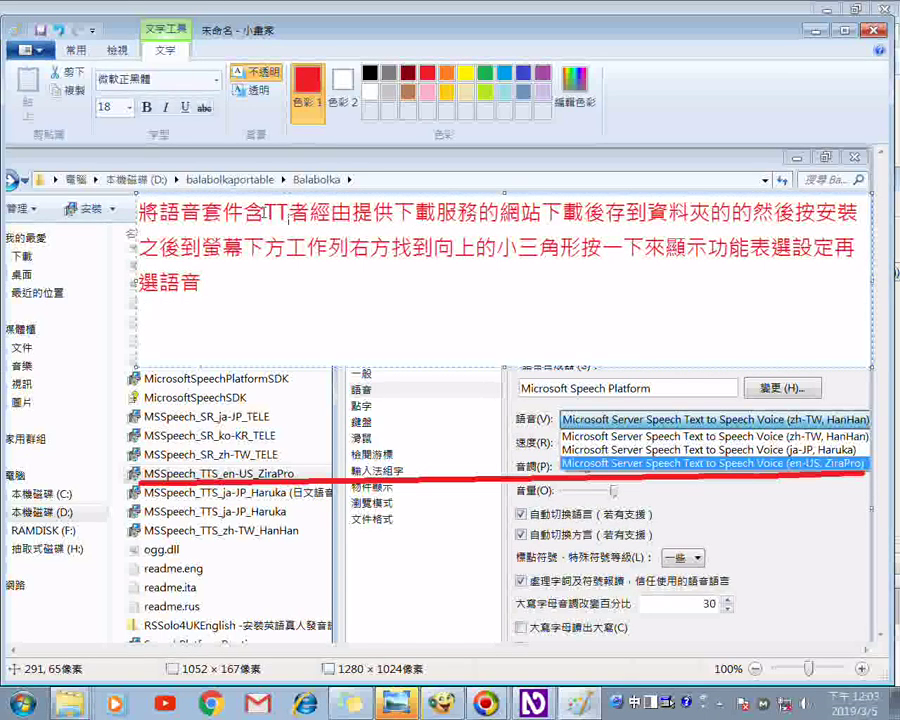
type("S")
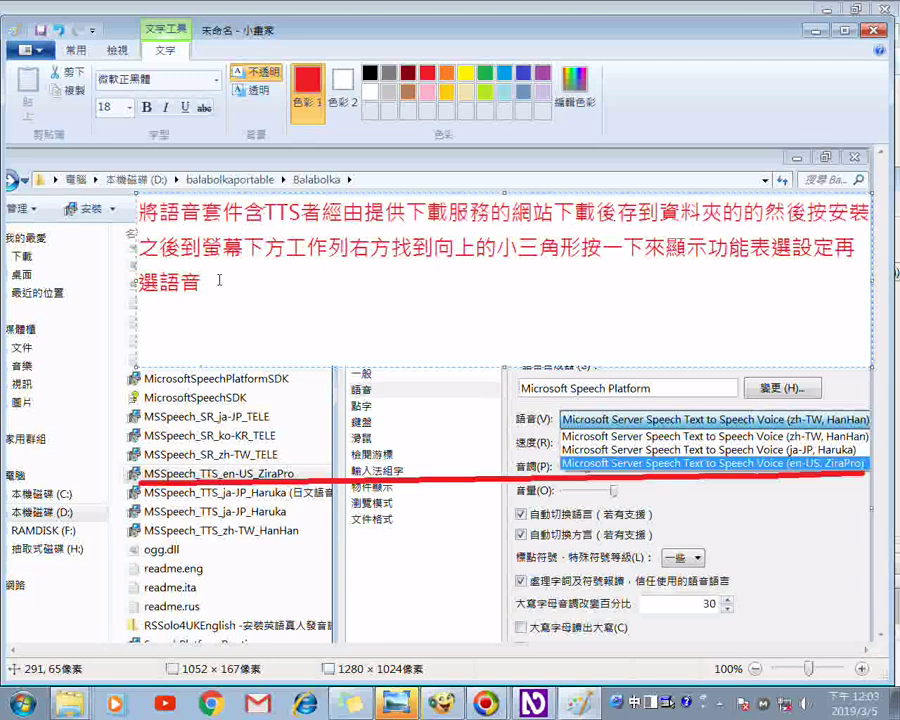
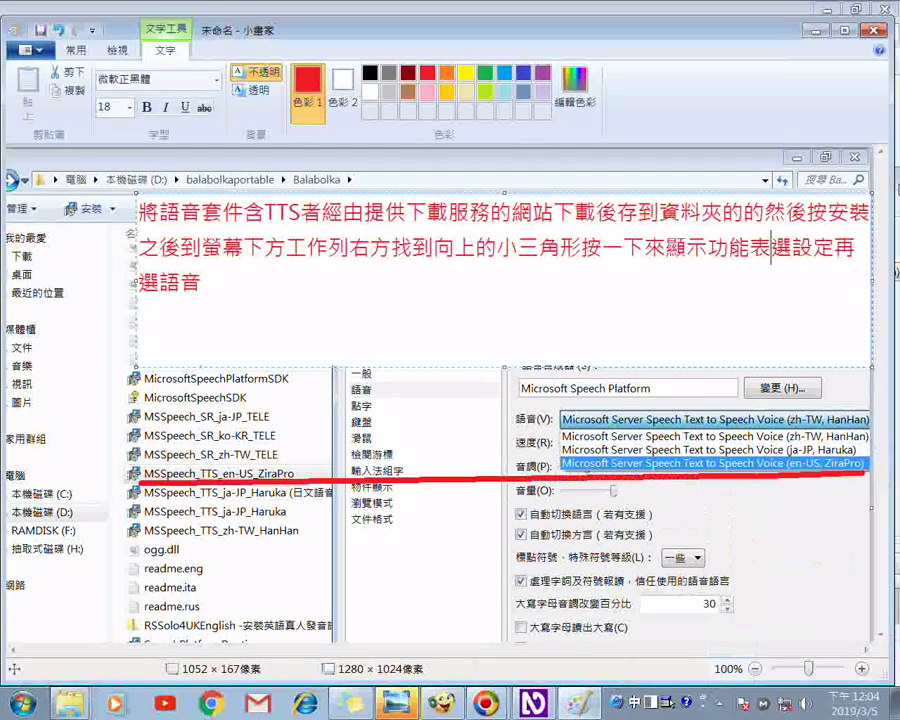
Insert 選偏好設定再 between 功能表 and 選設定 in the caption.
type("選偏好設")
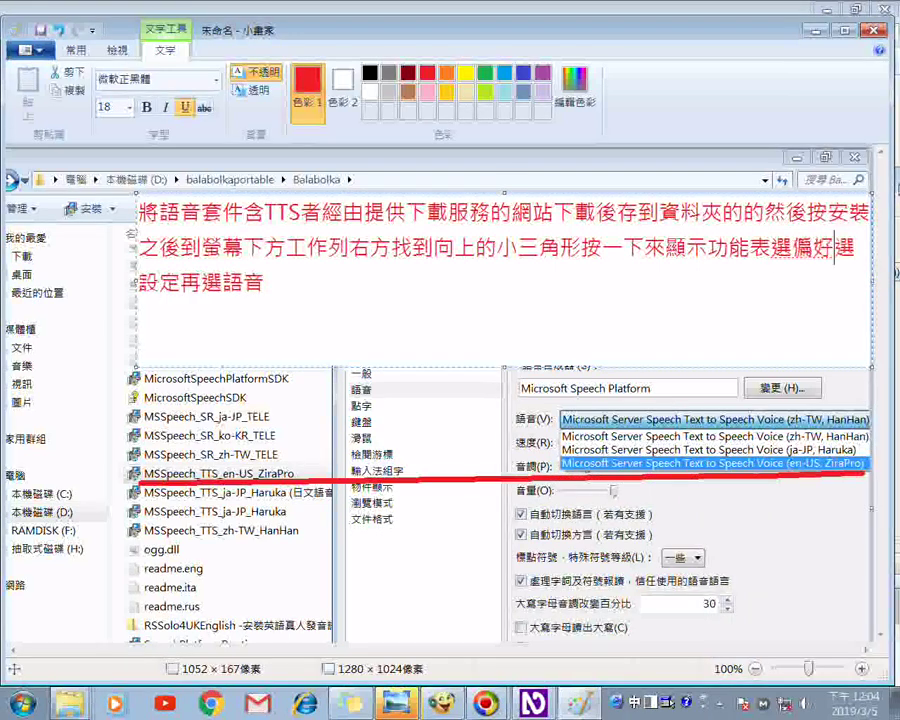
type("定")
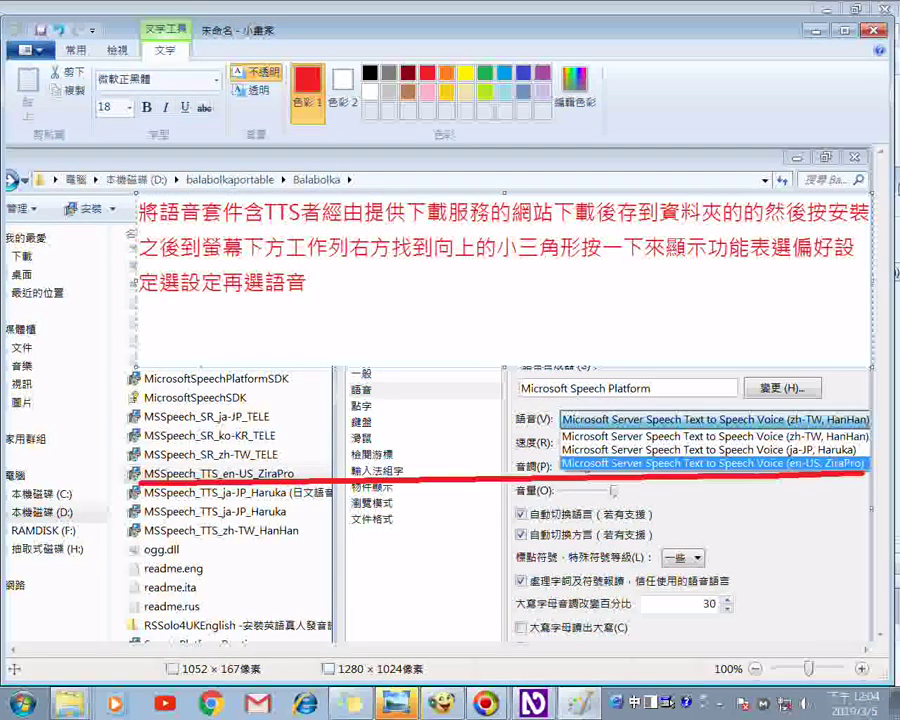
type("在")
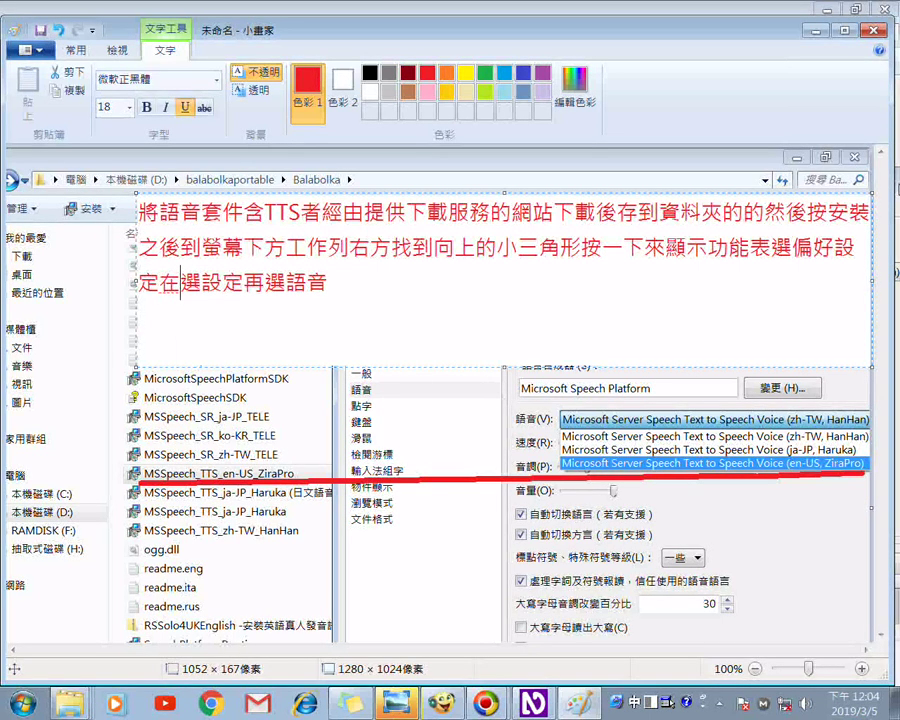
key("Down")
key("Down")
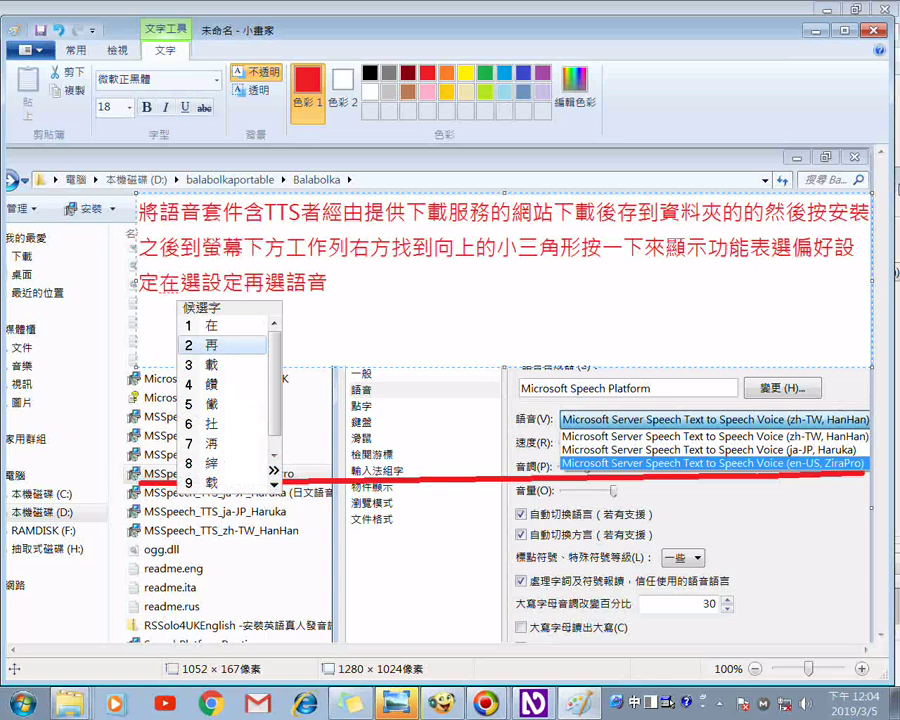
key("Return")
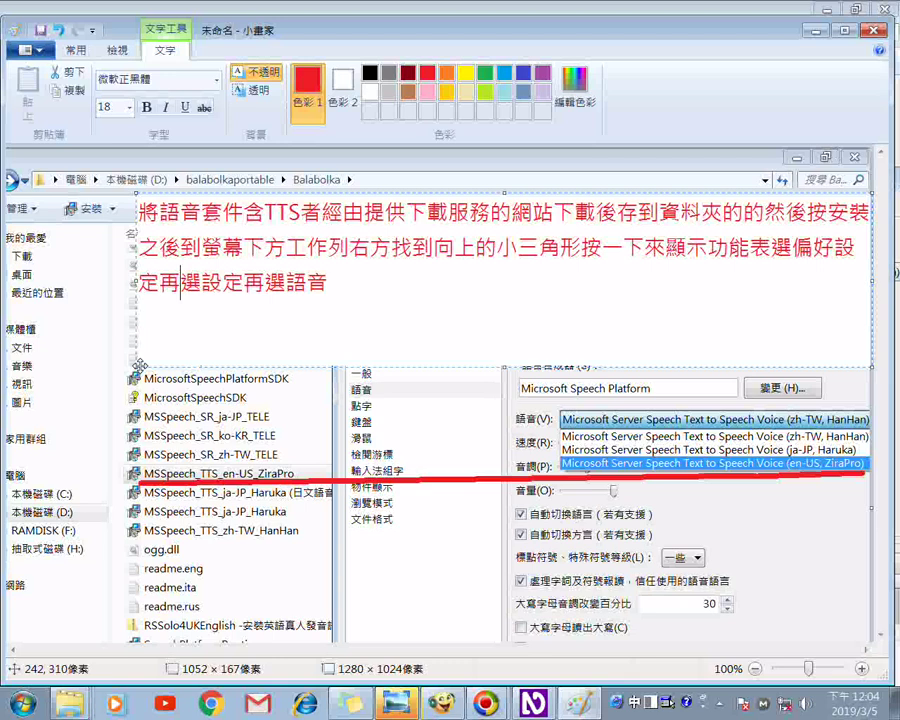
Copy the entire caption text and paste it into the blank Notepad document.
key("ctrl+a")
right_click(193, 219)
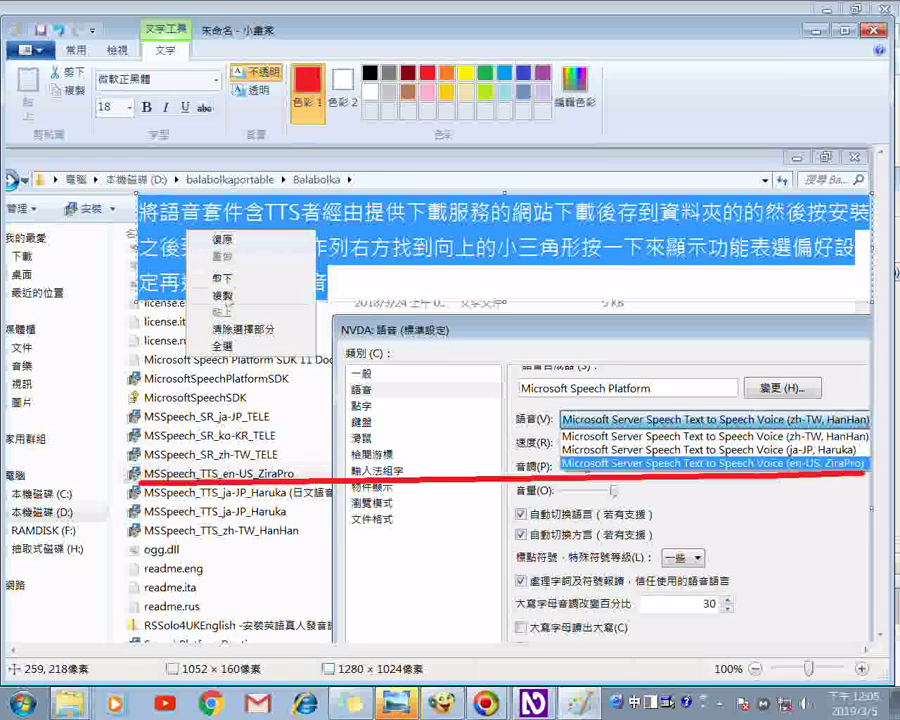
left_click(261, 275)
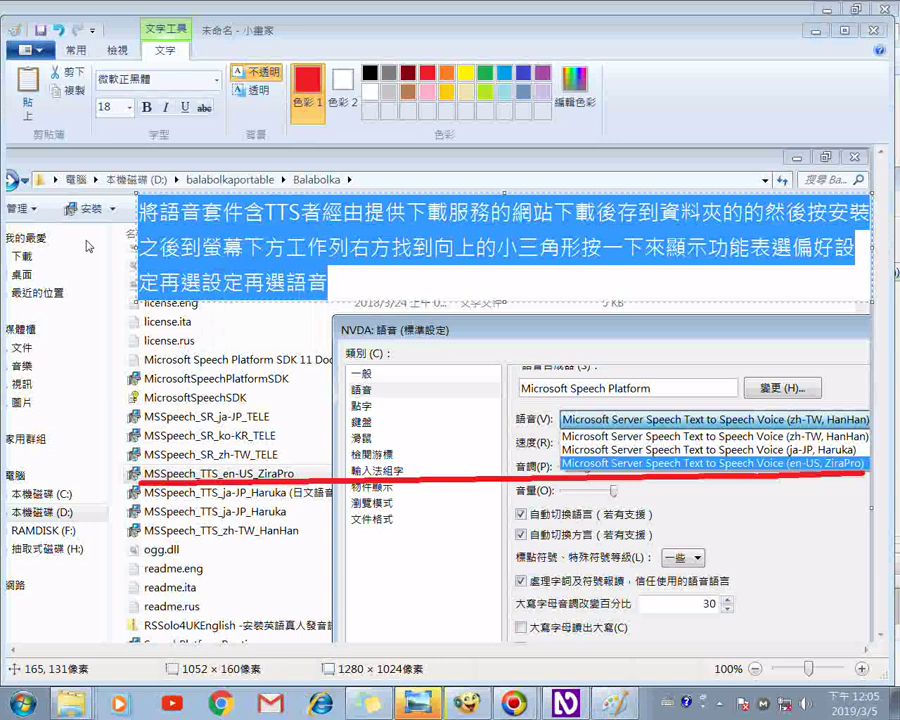
right_click(185, 381)
left_click(225, 446)
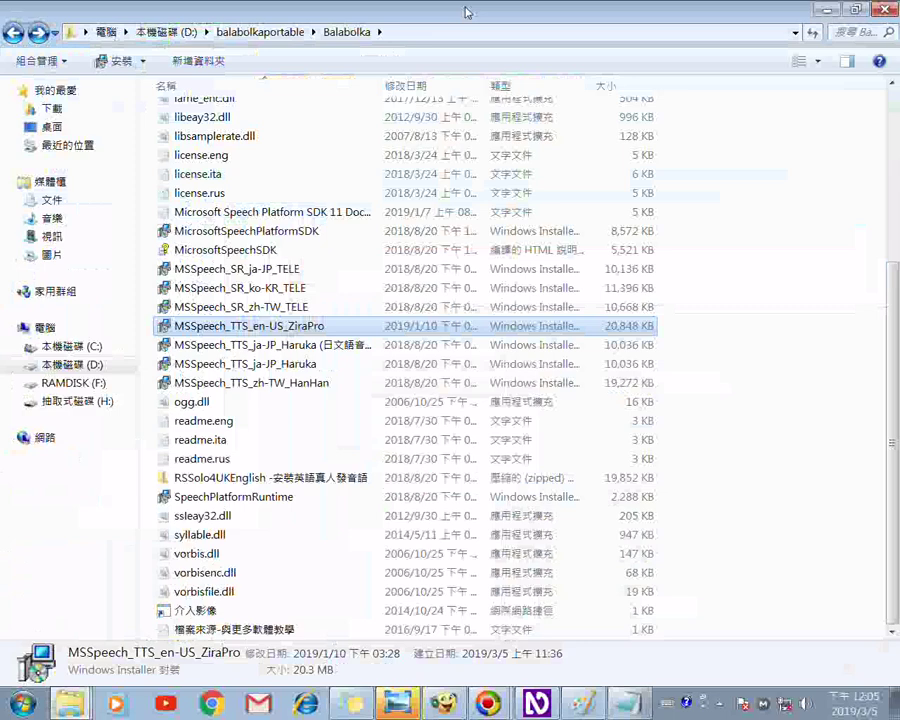
Copy the Balabolka folder's name from balabolkaportable in File Explorer and paste it before 然後 in the Notepad text.
double_click(465, 12)
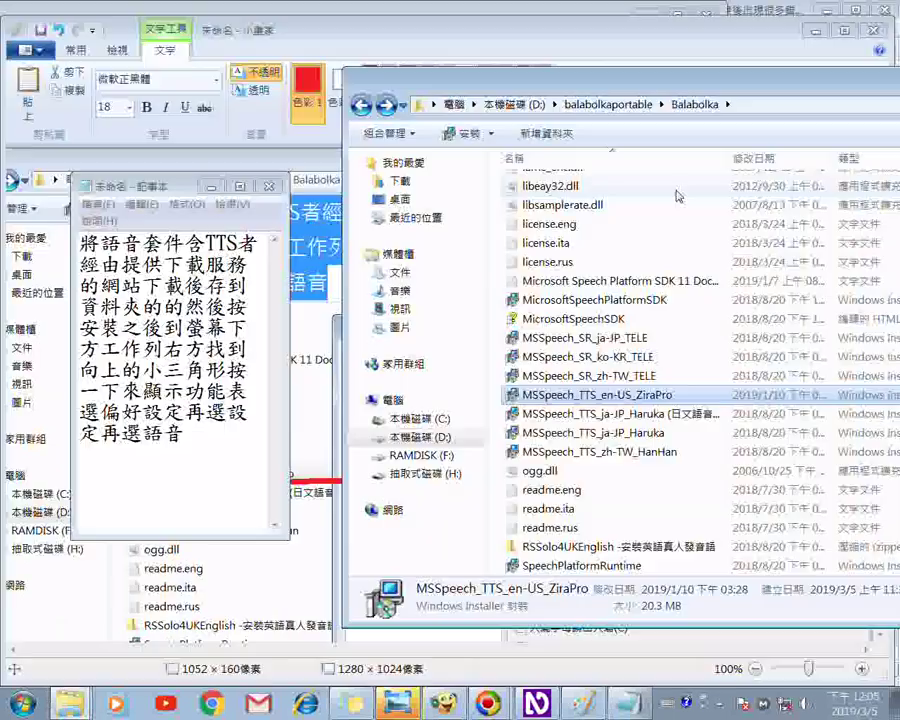
left_click(356, 110)
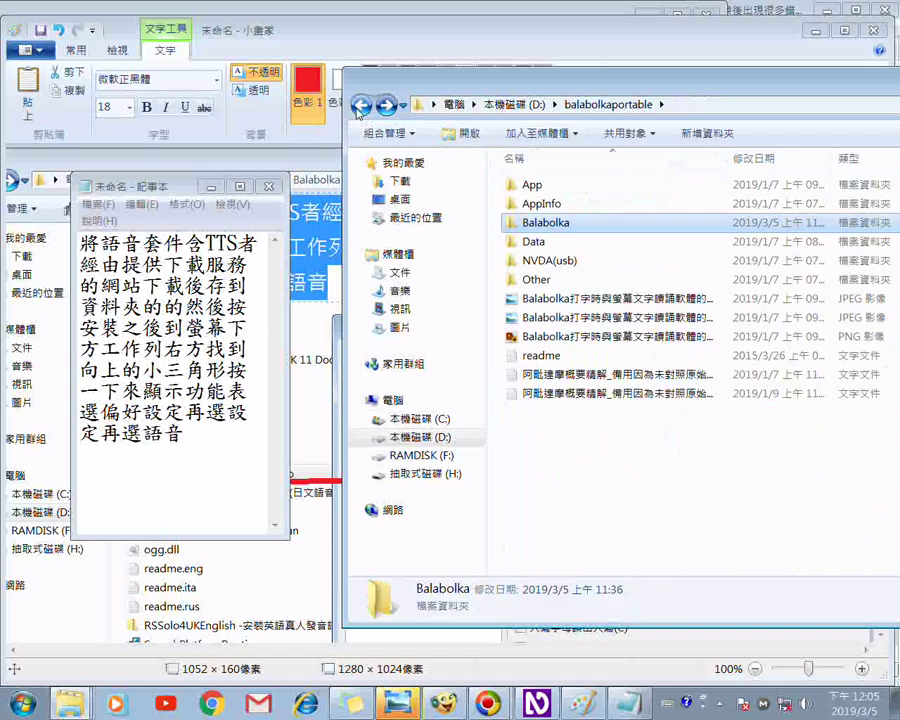
left_click(568, 226)
left_click(187, 300)
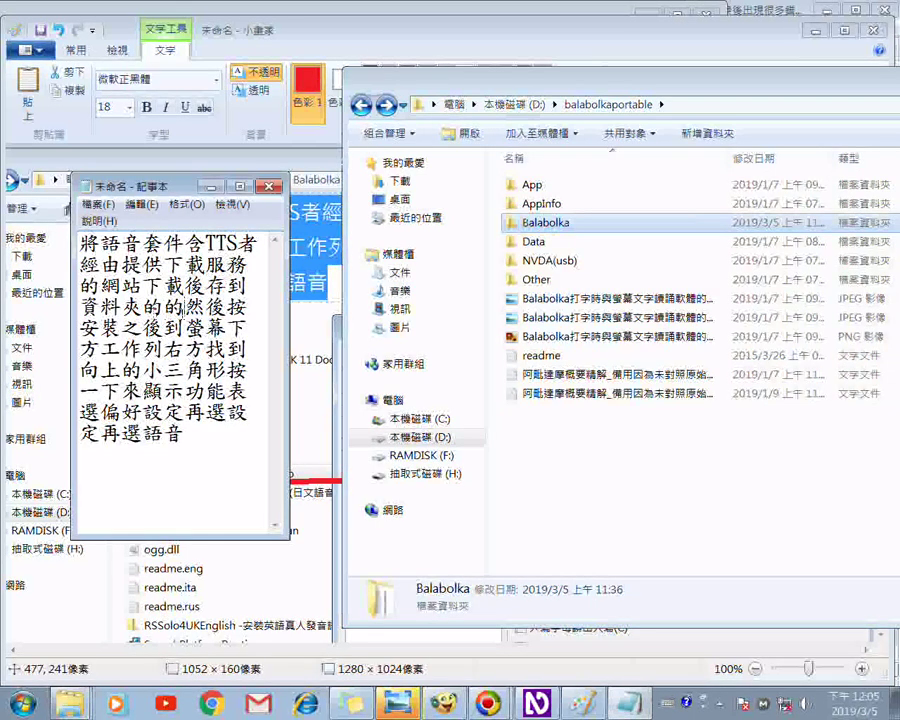
right_click(192, 304)
left_click(224, 376)
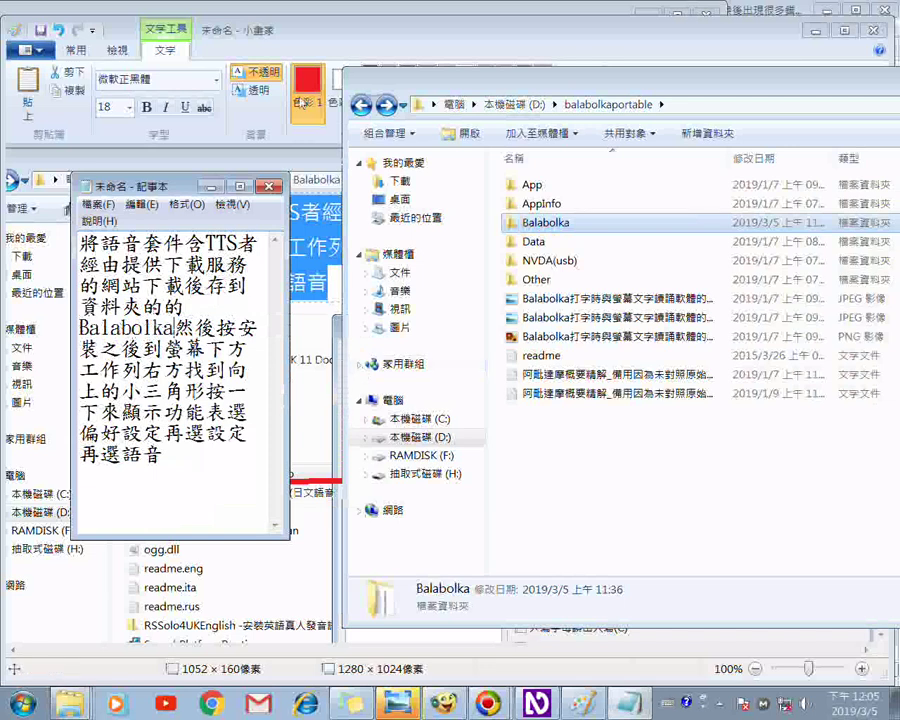
Copy the name of the balabolkaportable folder on drive D: without renaming it, and reopen that folder.
left_click(560, 188)
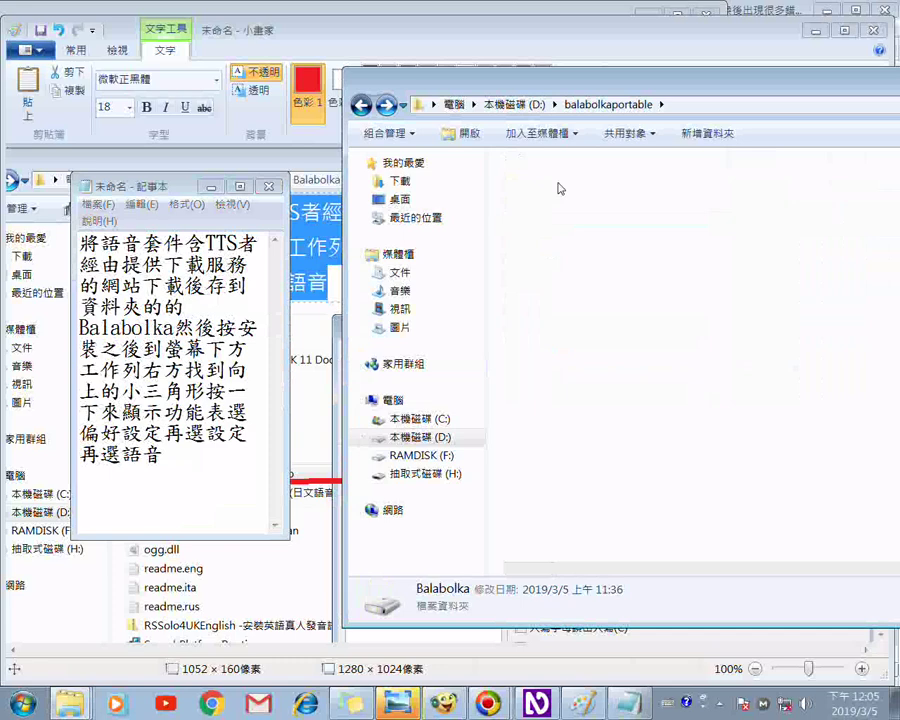
key("BackSpace")
key("F2")
right_click(580, 182)
key("Escape")
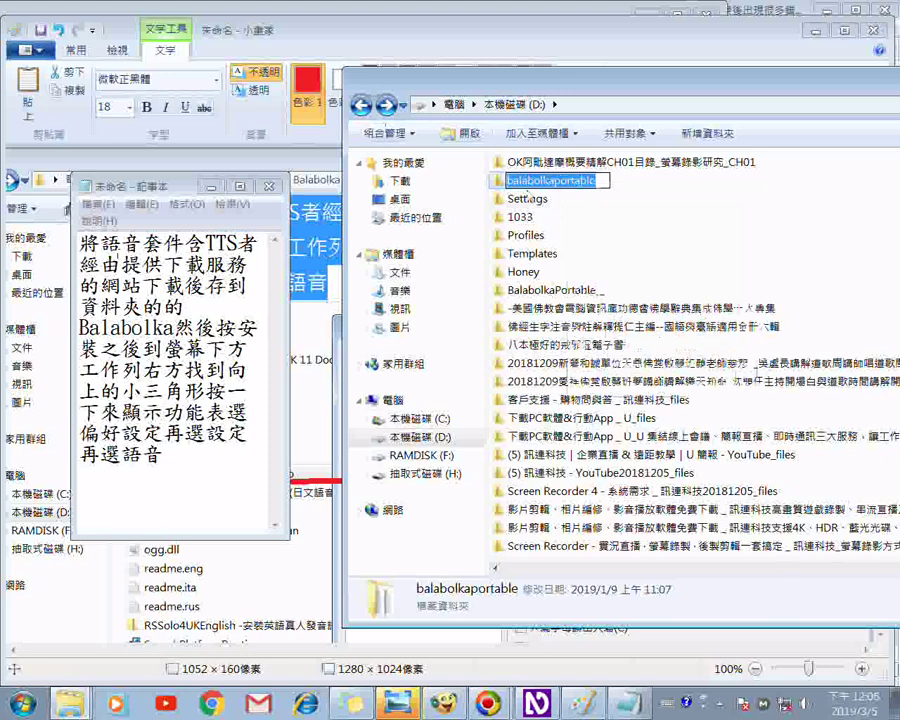
key("Return")
key("Return")
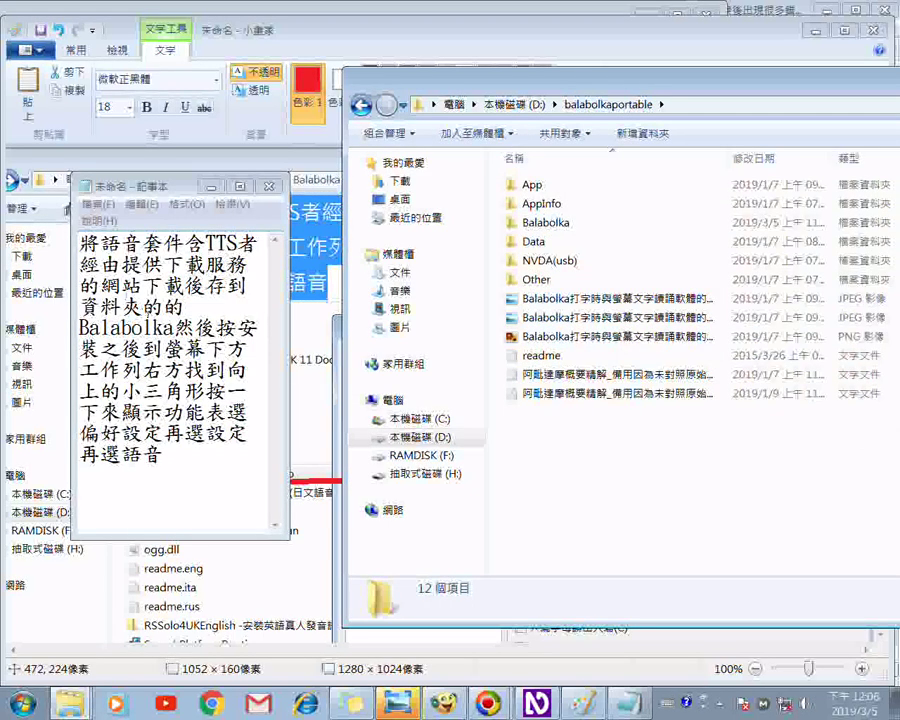
Paste balabolkaportable after 資料夾 in the Notepad text and delete the duplicate 的 before Balabolka.
left_click(147, 313)
right_click(147, 313)
left_click(189, 380)
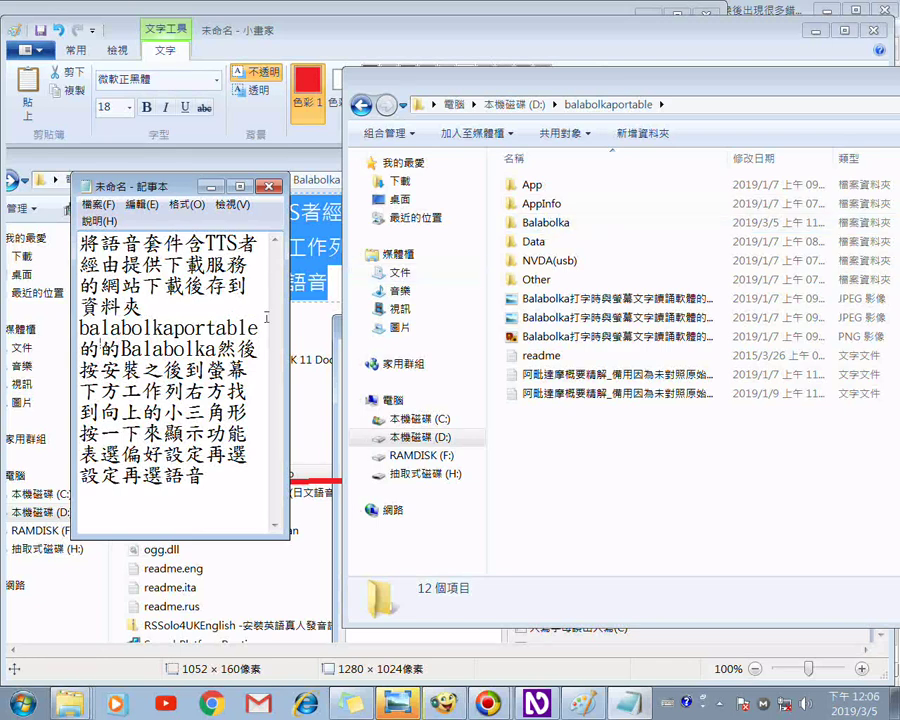
key("Delete")
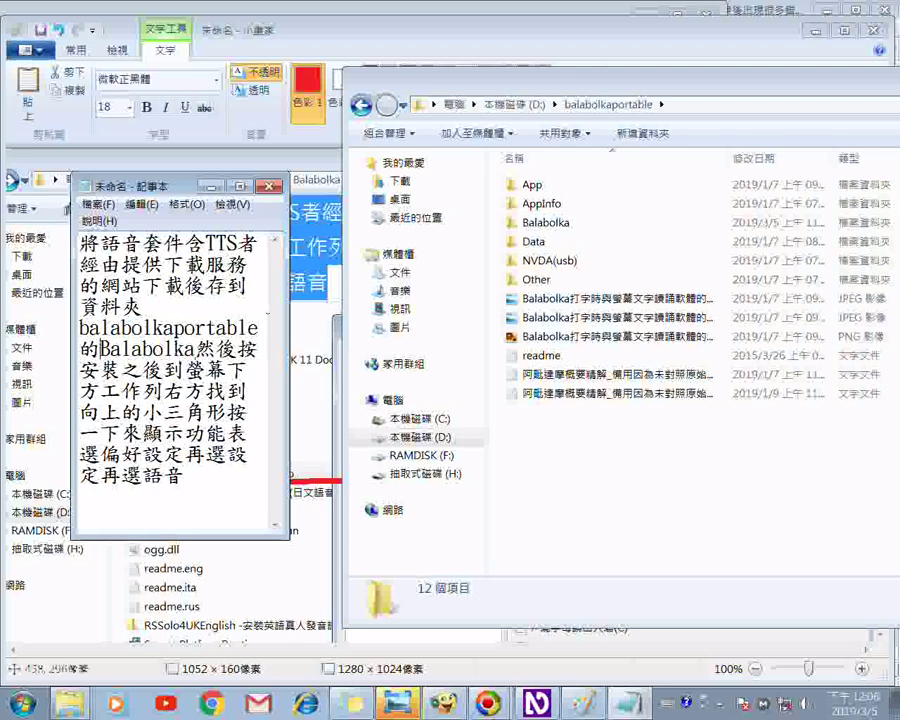
left_click(166, 349)
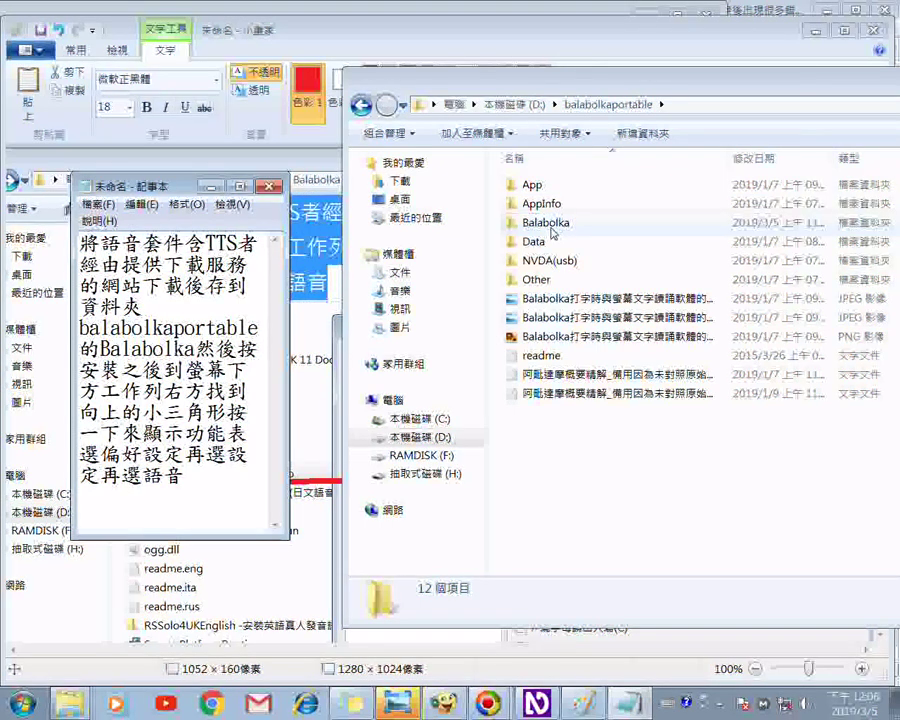
Open the Balabolka folder and show the install command for MSSpeech_TTS_en-US_ZiraPro without running it.
double_click(548, 222)
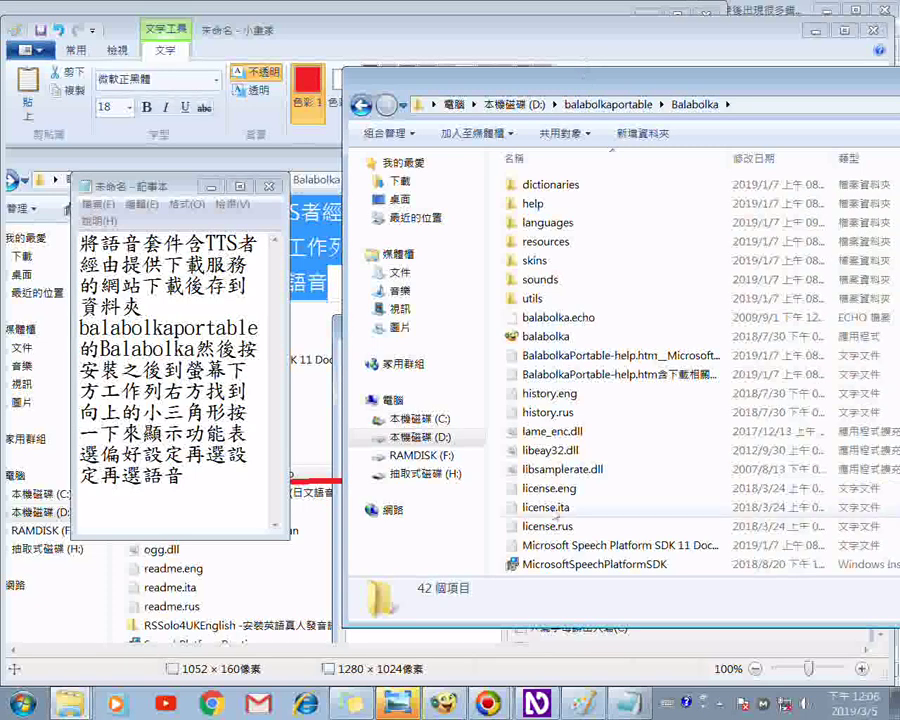
left_click(546, 507)
key("Down")
key("Down")
key("Down")
key("Down")
key("Down")
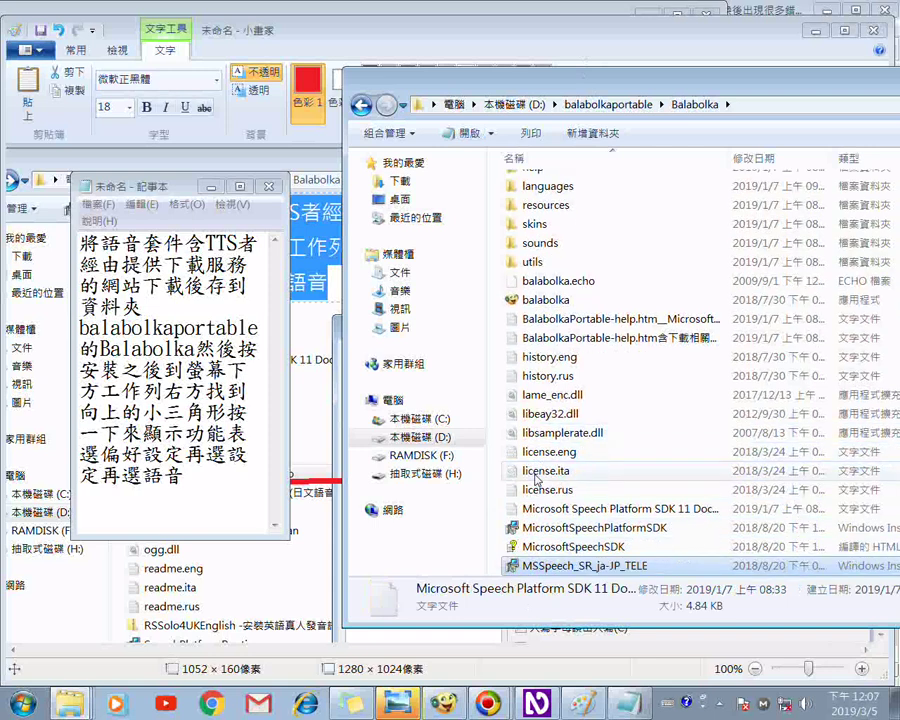
key("Down")
key("Down")
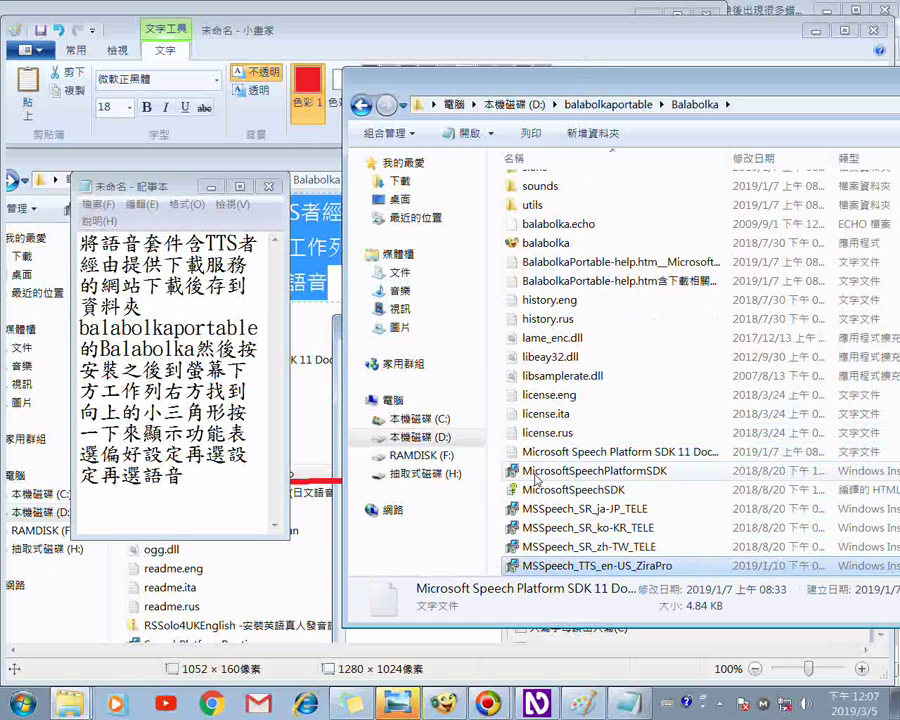
scroll(536, 480, "down", 3)
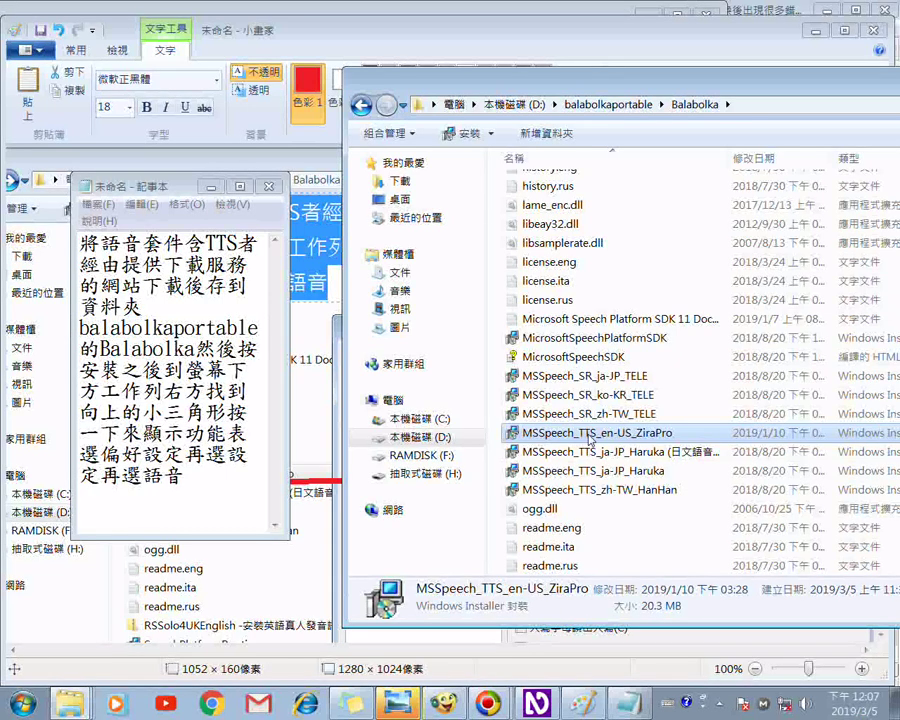
right_click(591, 440)
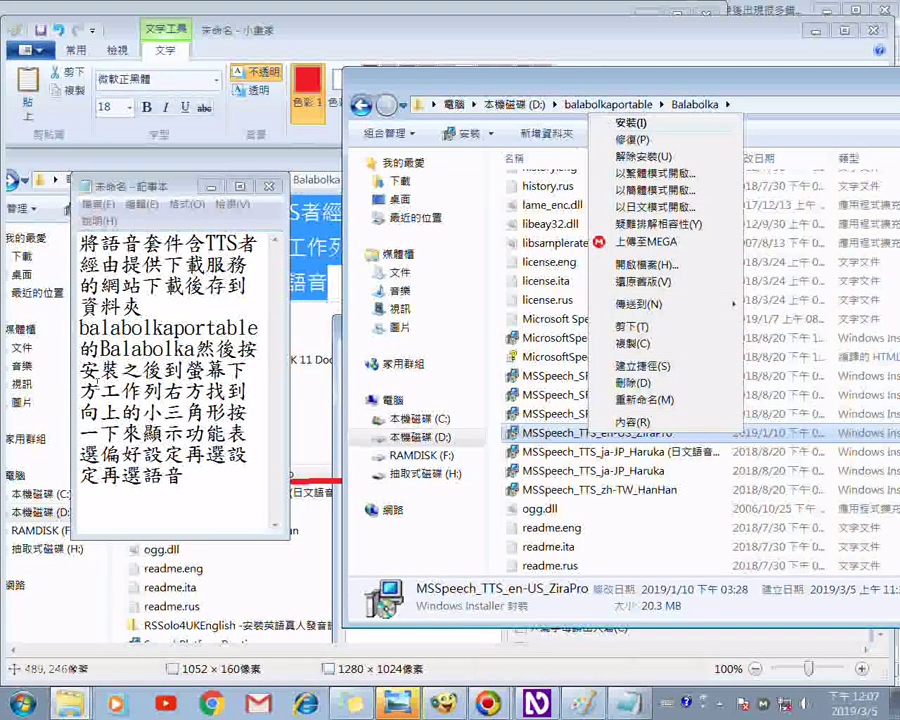
left_click(82, 369)
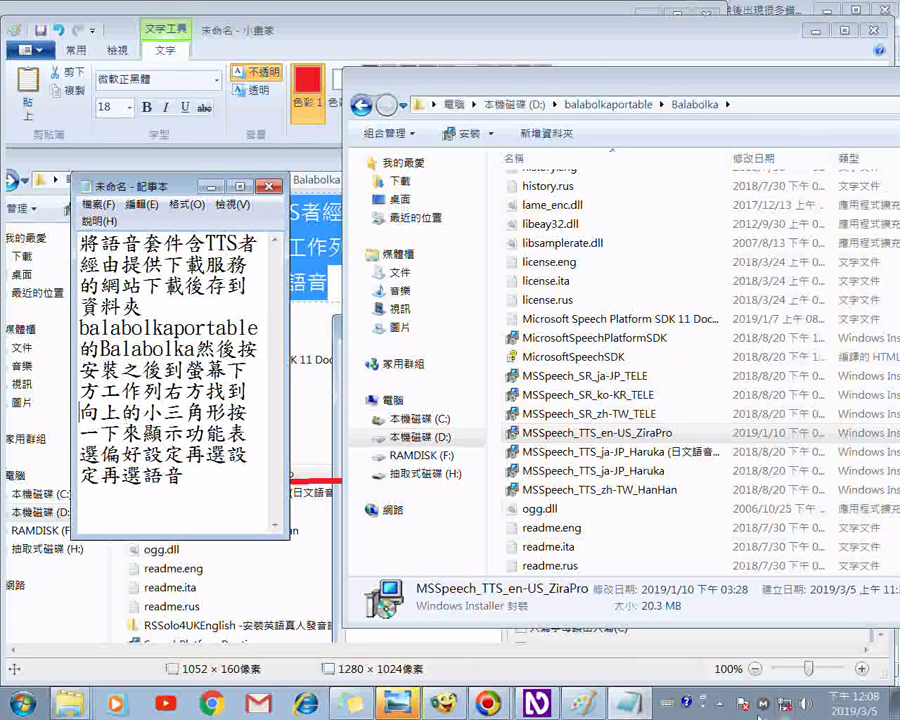
Try to open NVDA's settings through the preferences of its hidden system tray icon.
left_click(720, 705)
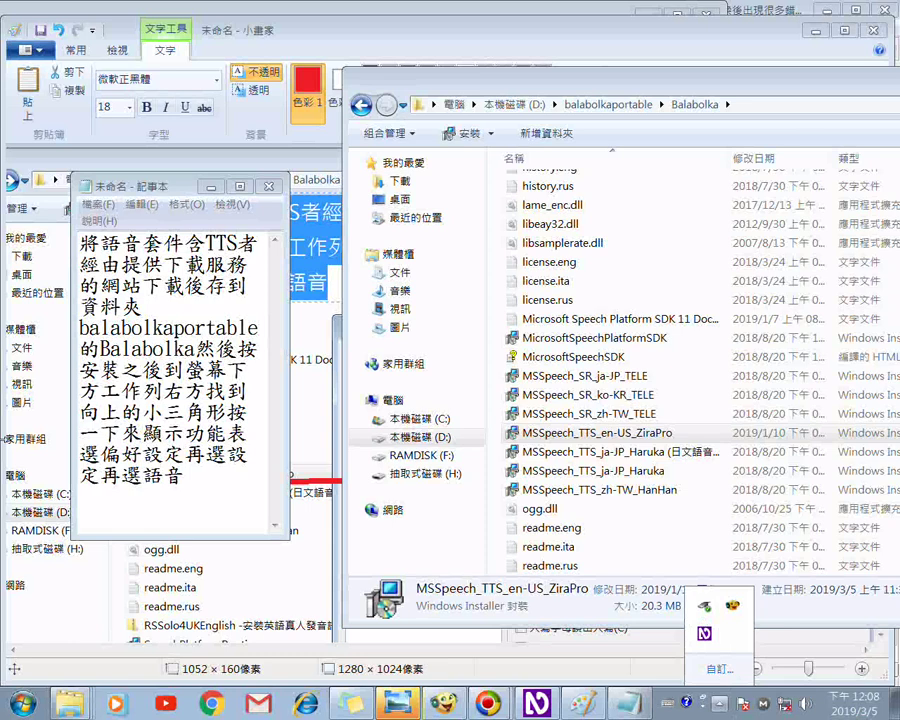
left_click(84, 432)
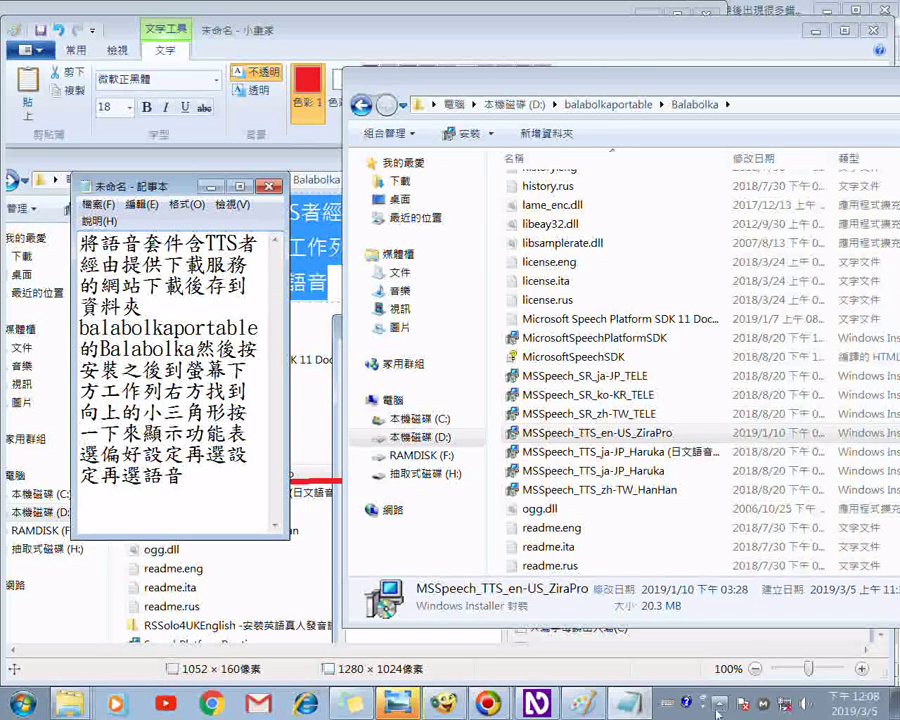
left_click(719, 703)
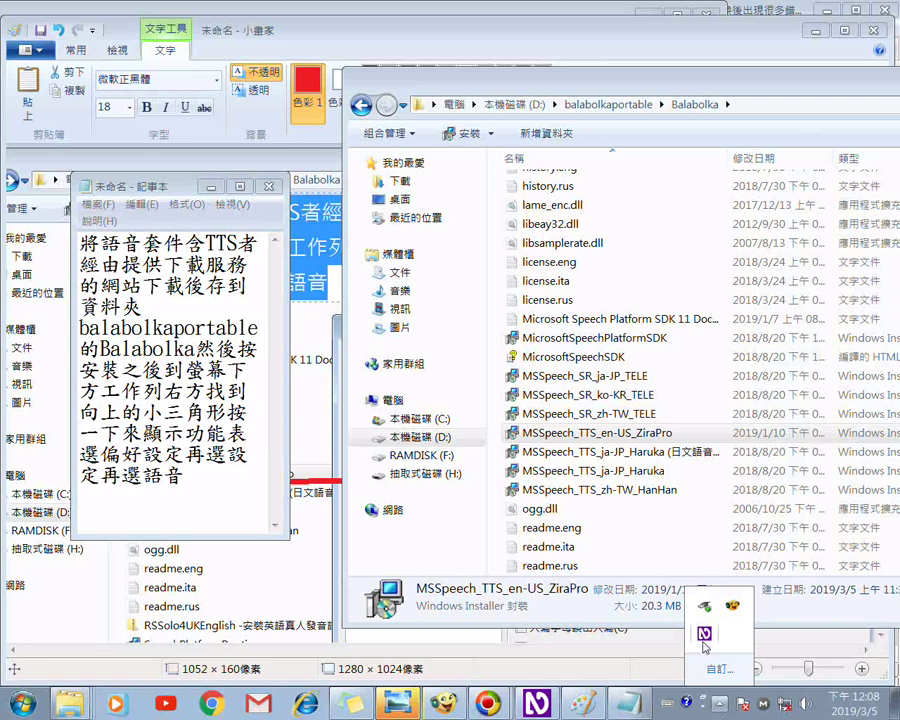
right_click(704, 640)
mouse_move(737, 467)
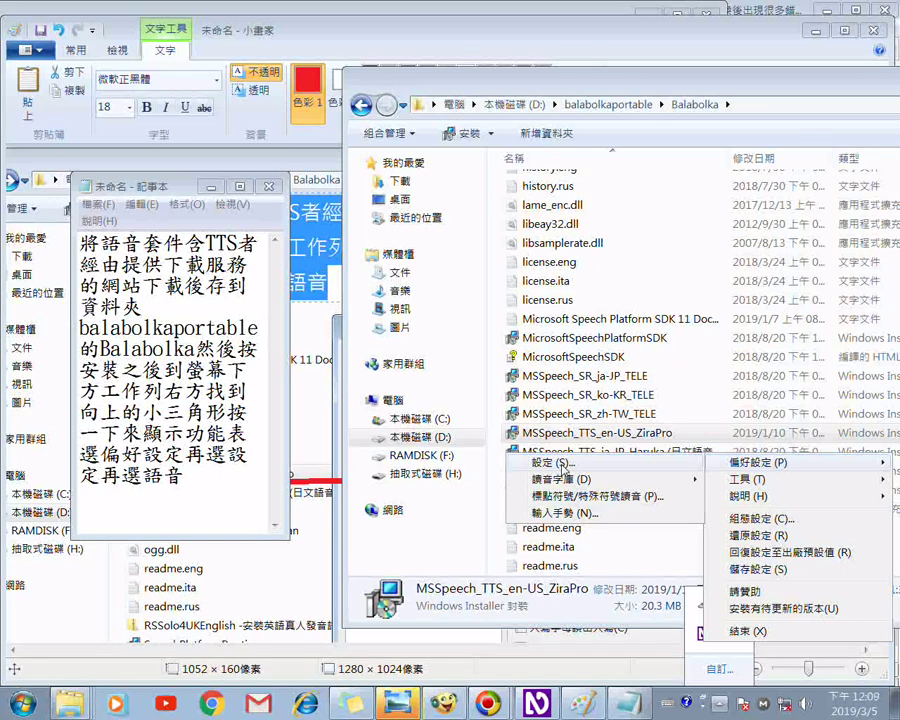
left_click(563, 466)
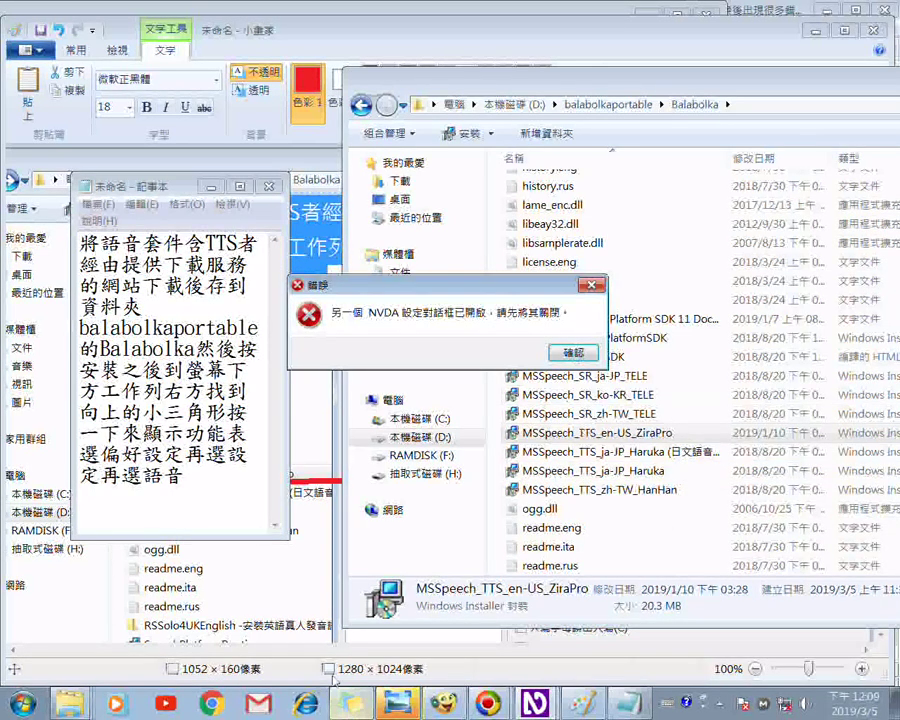
key("Return")
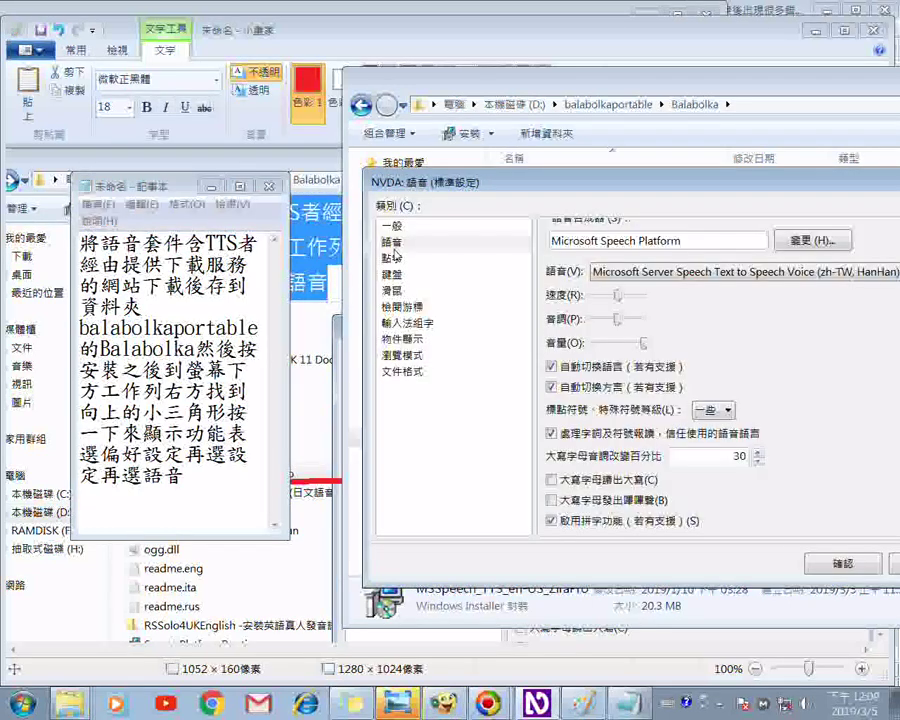
Show the available voices in NVDA's speech settings, highlighting the en-US, ZiraPro voice without choosing it.
left_click(394, 248)
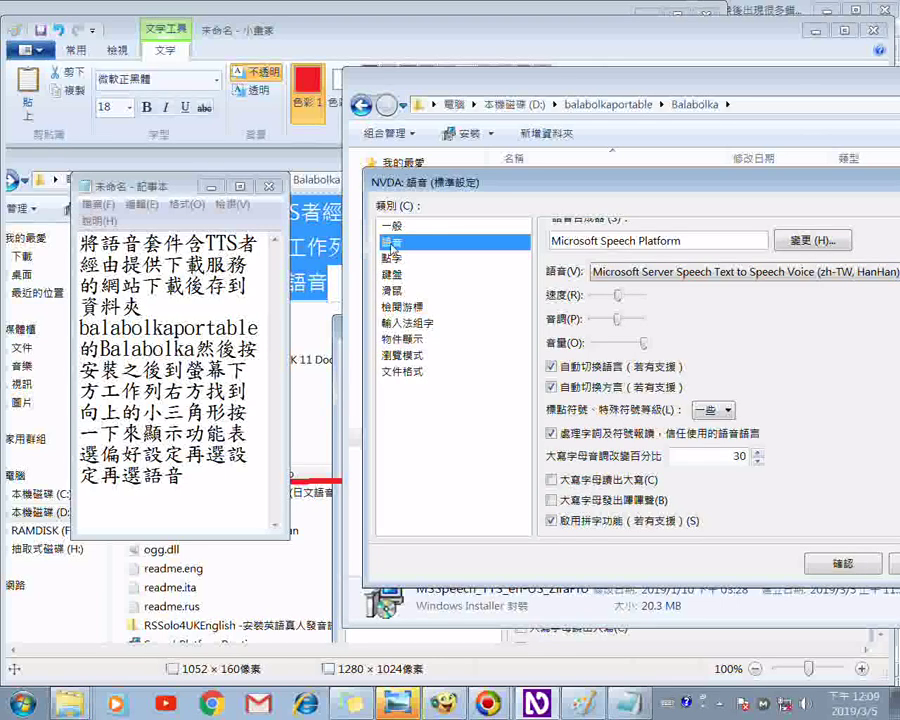
left_click_drag(438, 186, 346, 180)
left_click(820, 268)
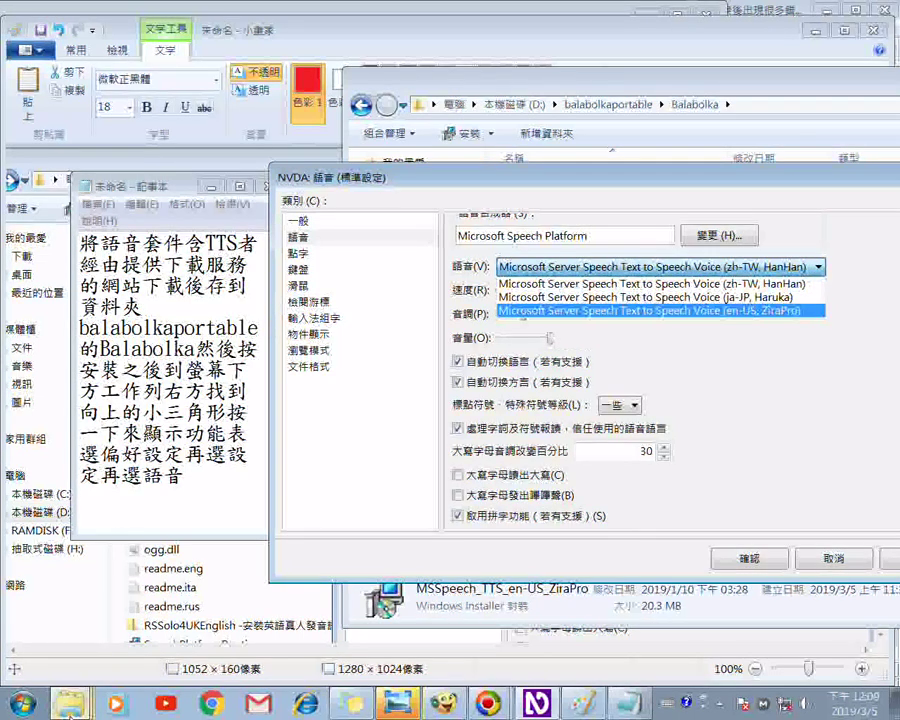
left_click(63, 617)
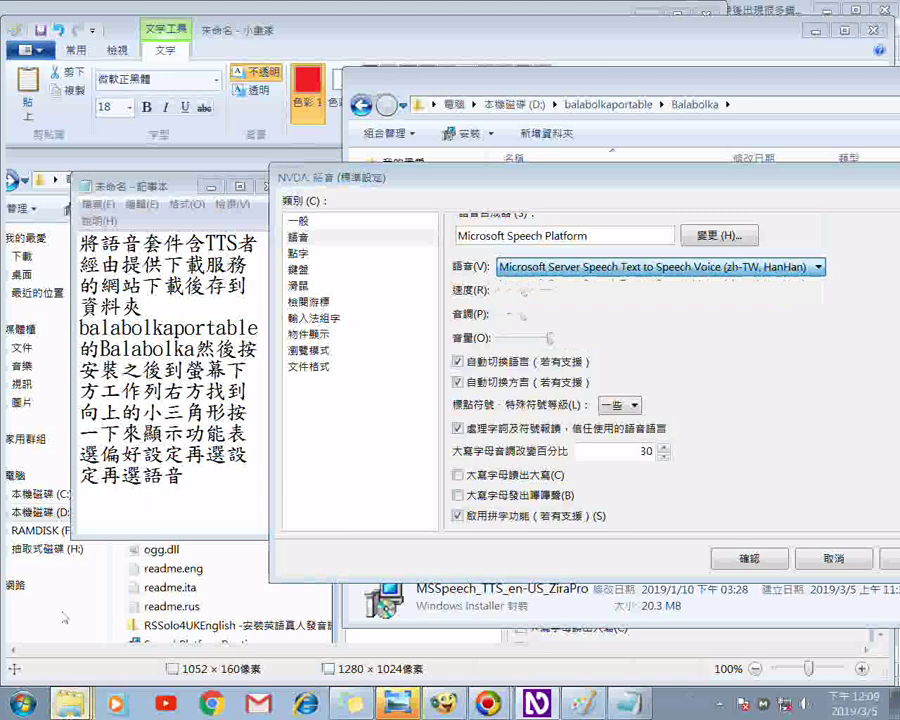
In the maximized Notepad document, insert line breaks after balabolkaportable and after Balabolka.
left_click(460, 600)
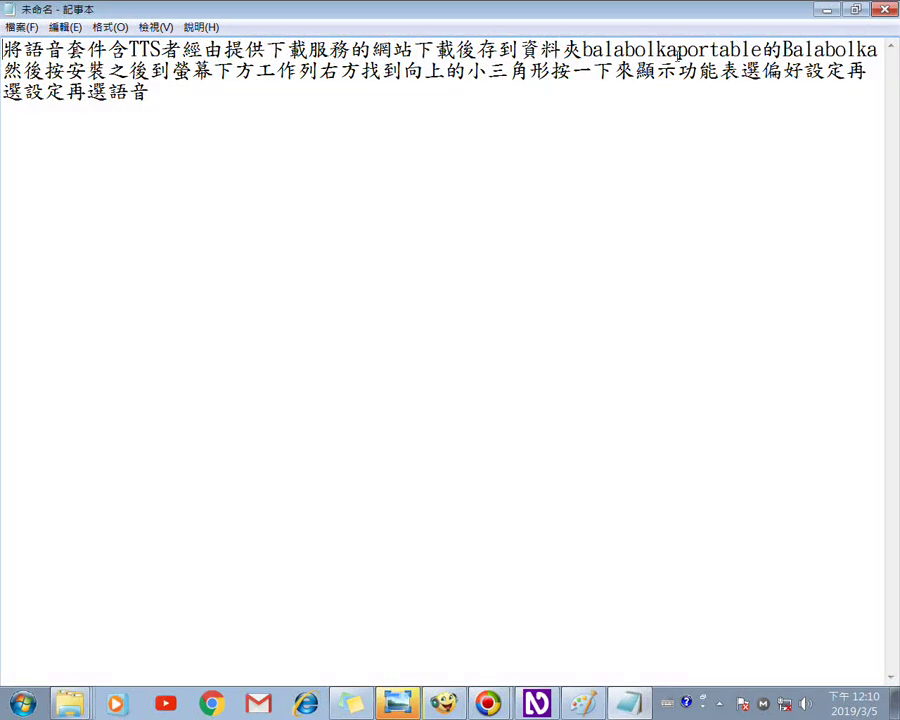
left_click(763, 49)
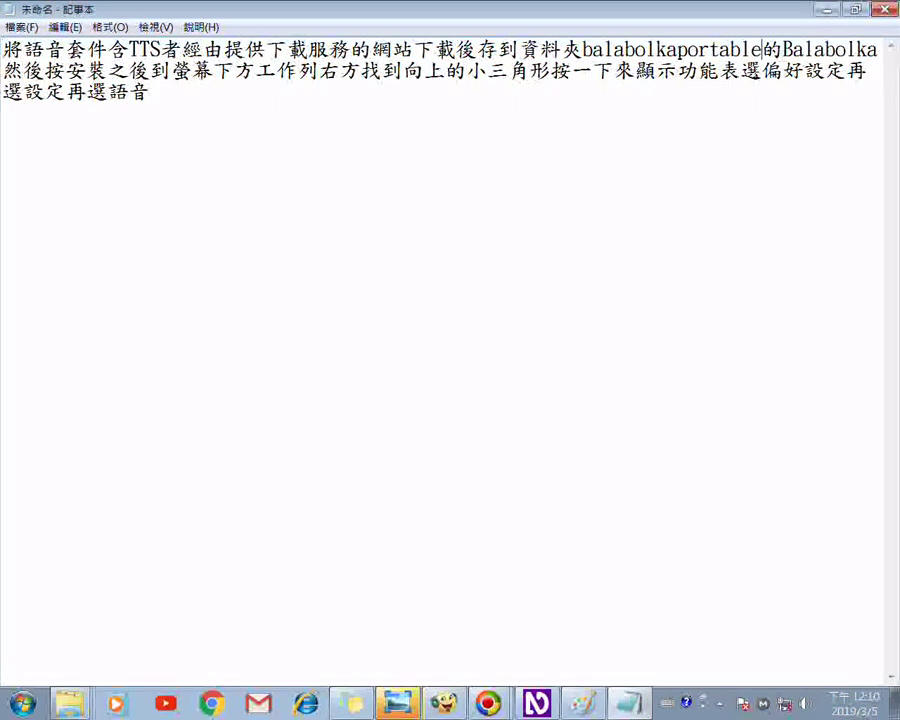
key("Return")
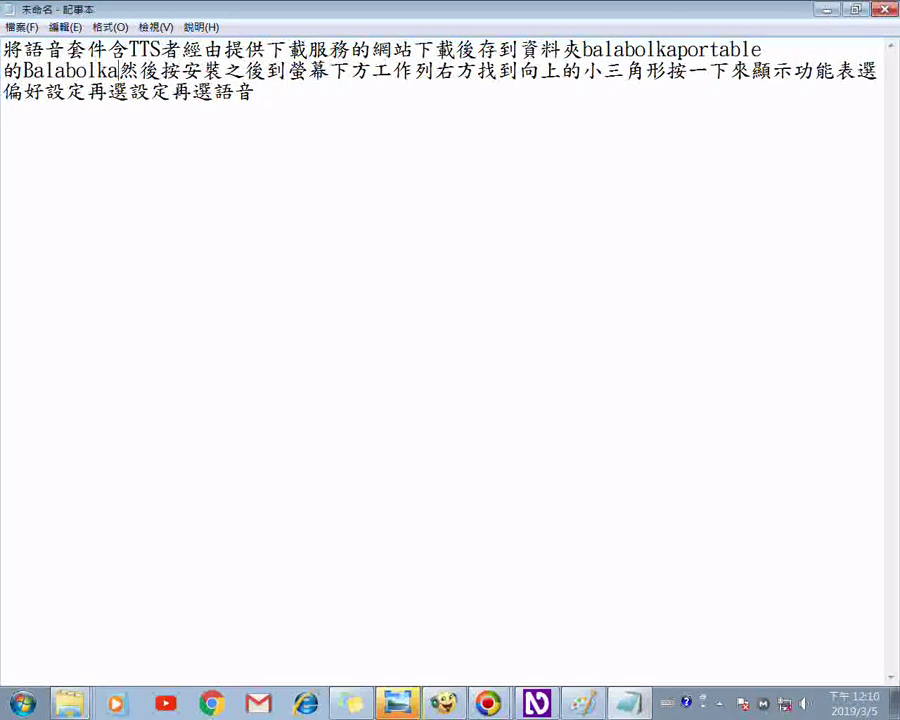
key("Return")
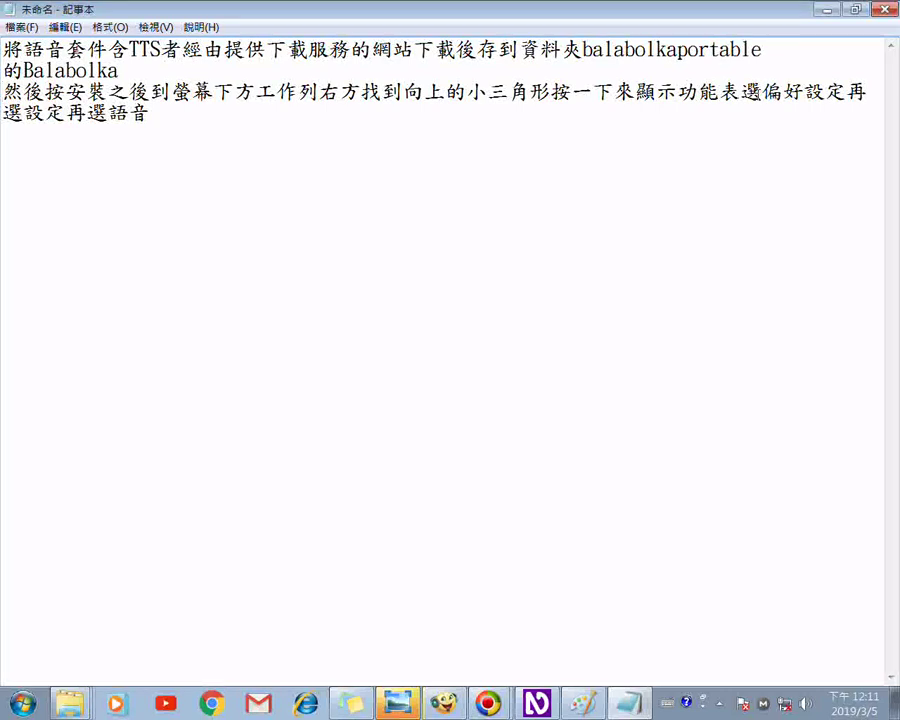
Insert NVDA before the first 偏好設定 in the Notepad instructions.
left_click(762, 91)
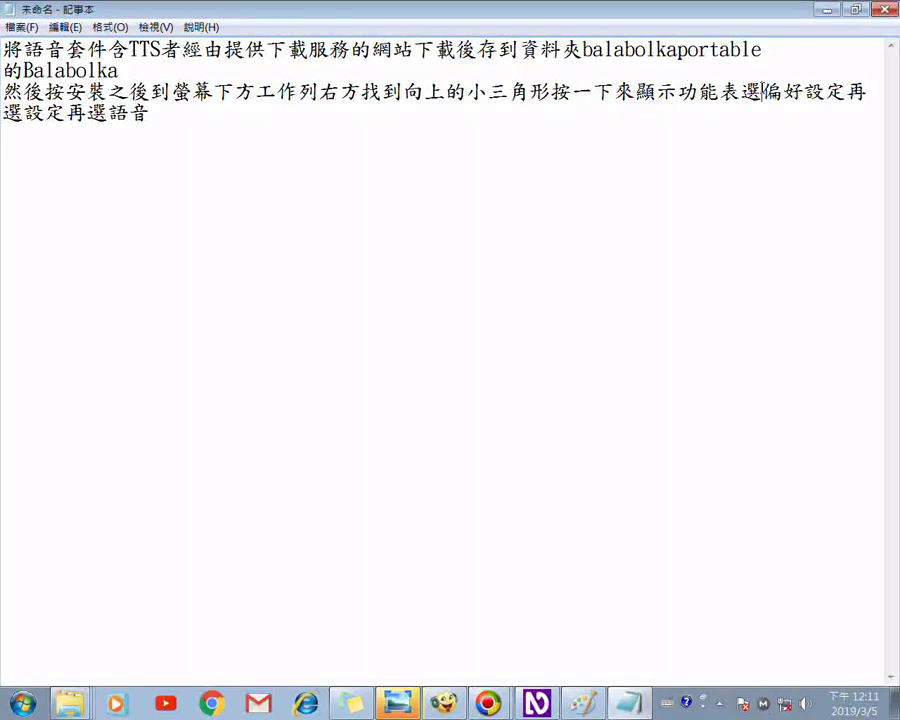
type("ND")
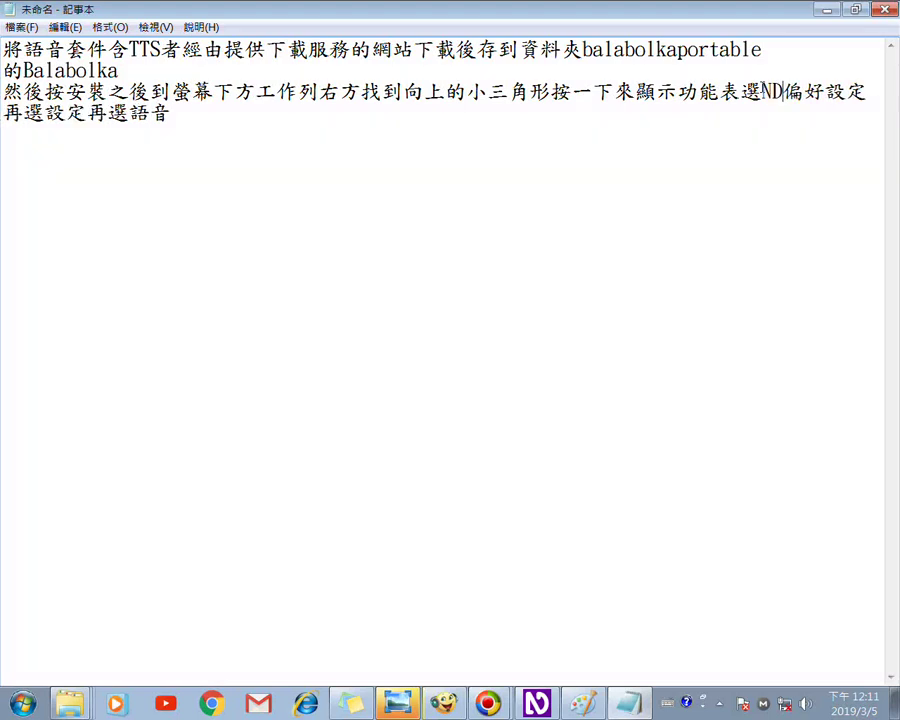
key("BackSpace")
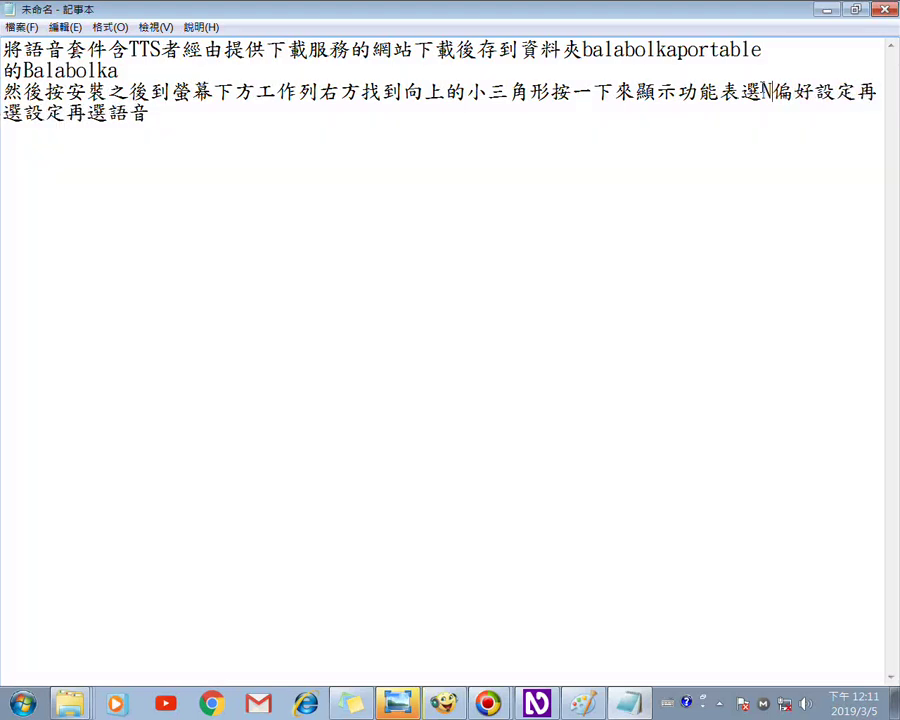
type("VDA")
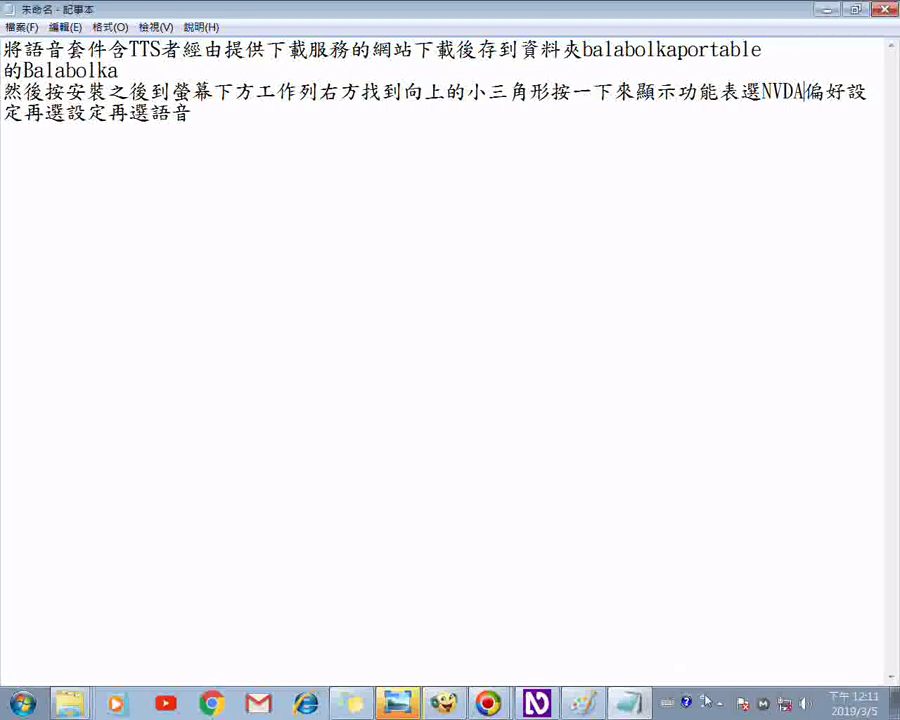
Check NVDA's hidden system tray icon and insert an empty pair of parentheses directly after NVDA in the text.
left_click(721, 704)
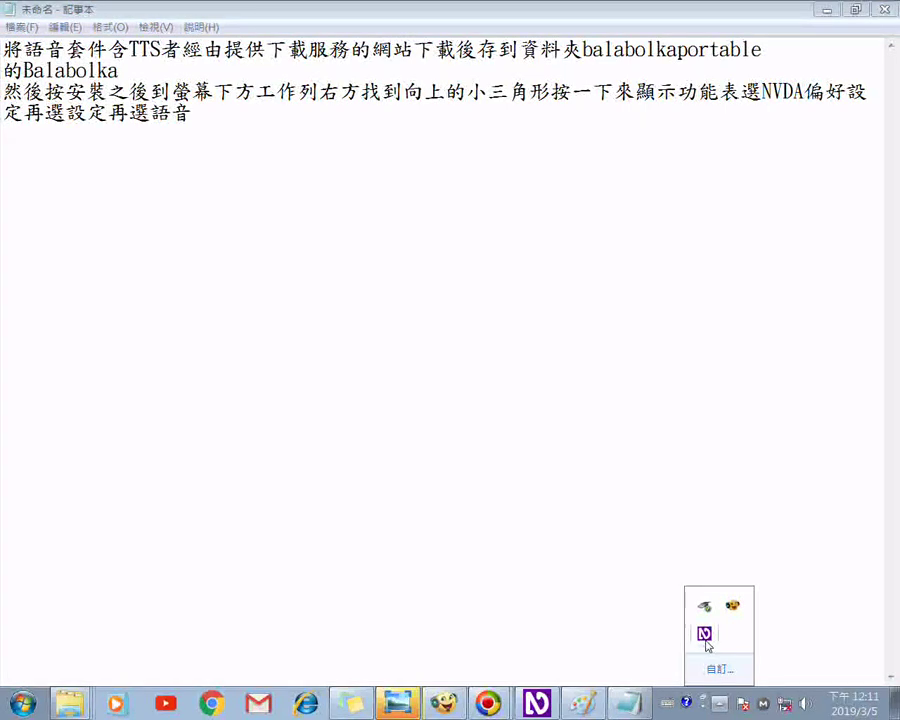
left_click(762, 95)
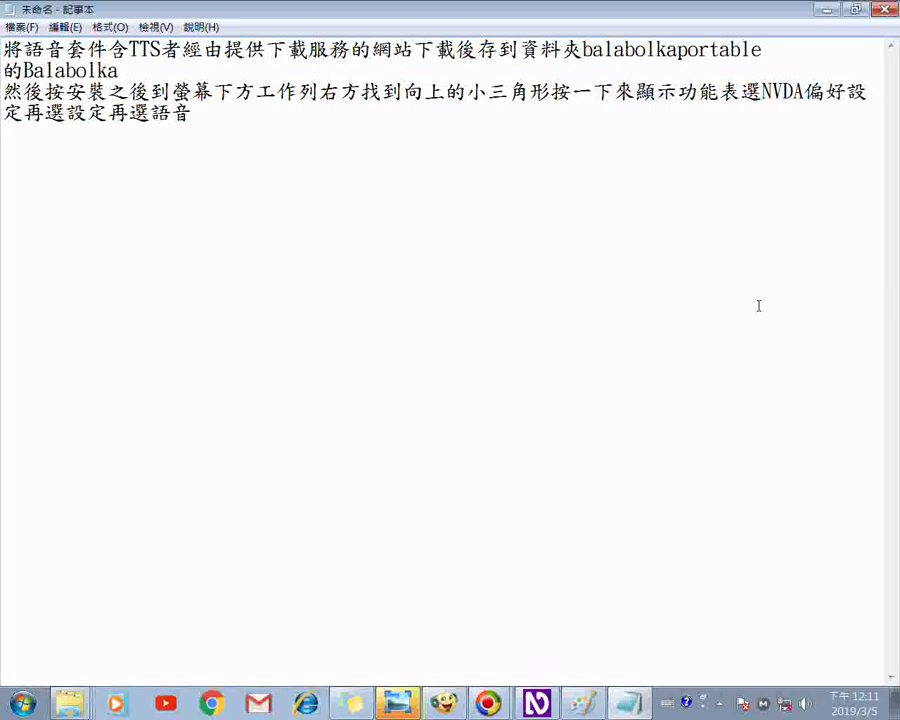
key("Right")
key("Right")
key("Right")
key("Right")
type("()")
key("Left")
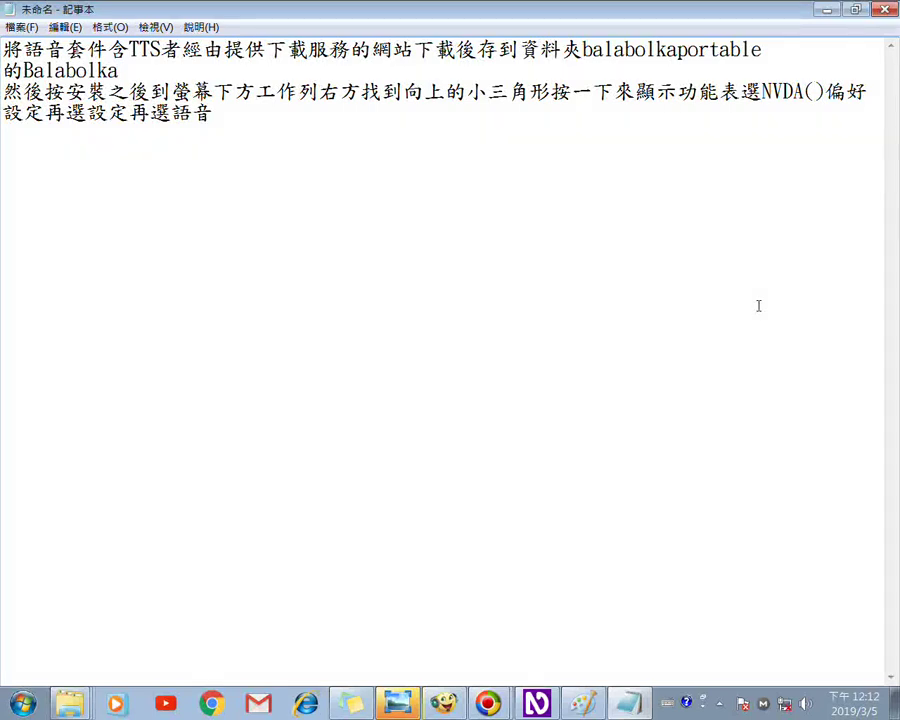
type("u.,.")
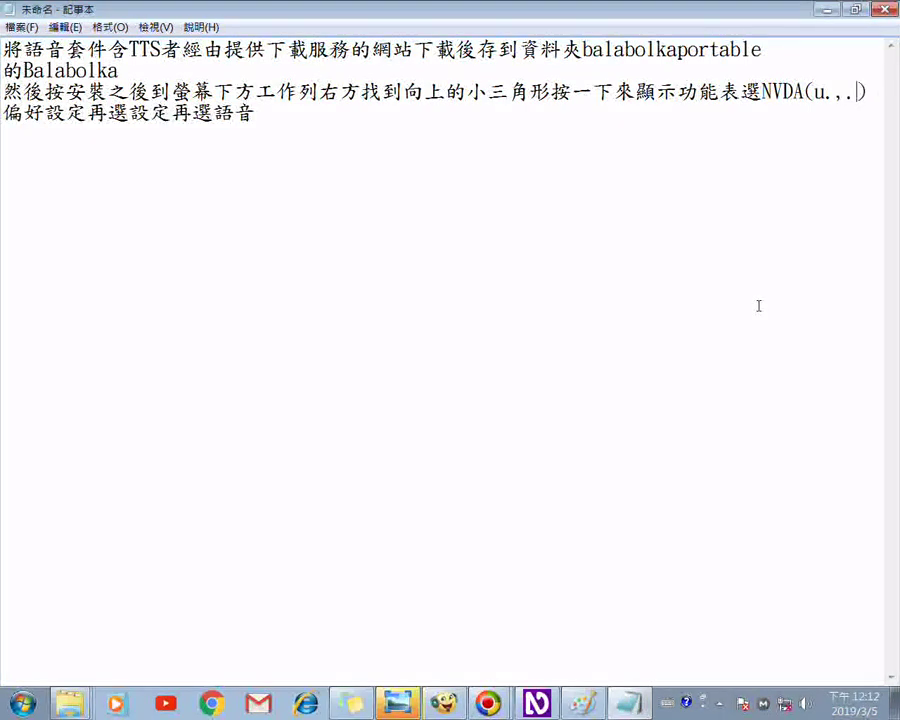
key("BackSpace")
key("BackSpace")
key("BackSpace")
key("BackSpace")
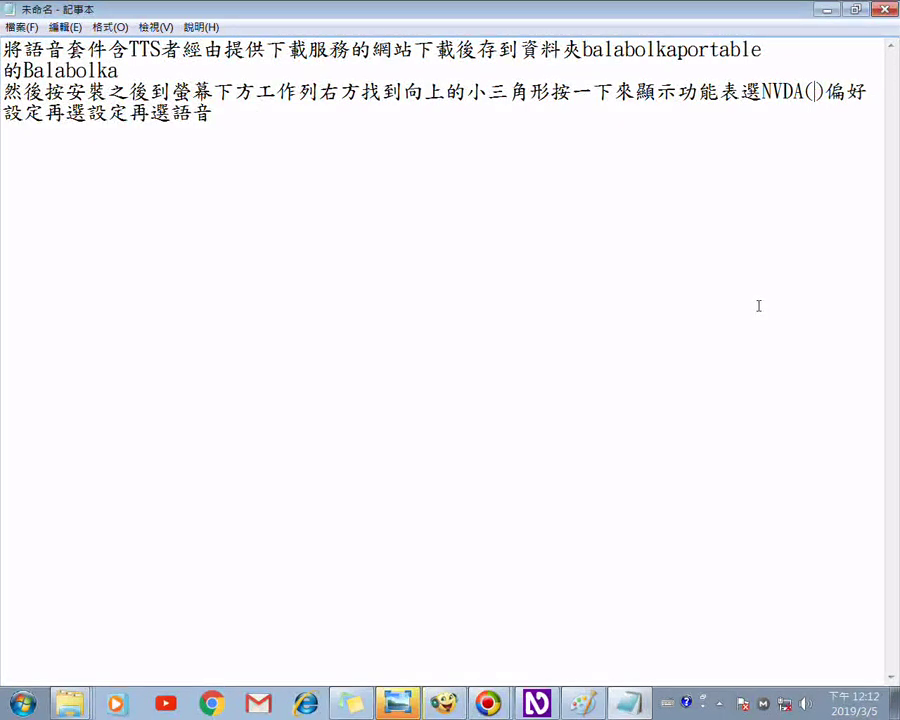
type("u.4")
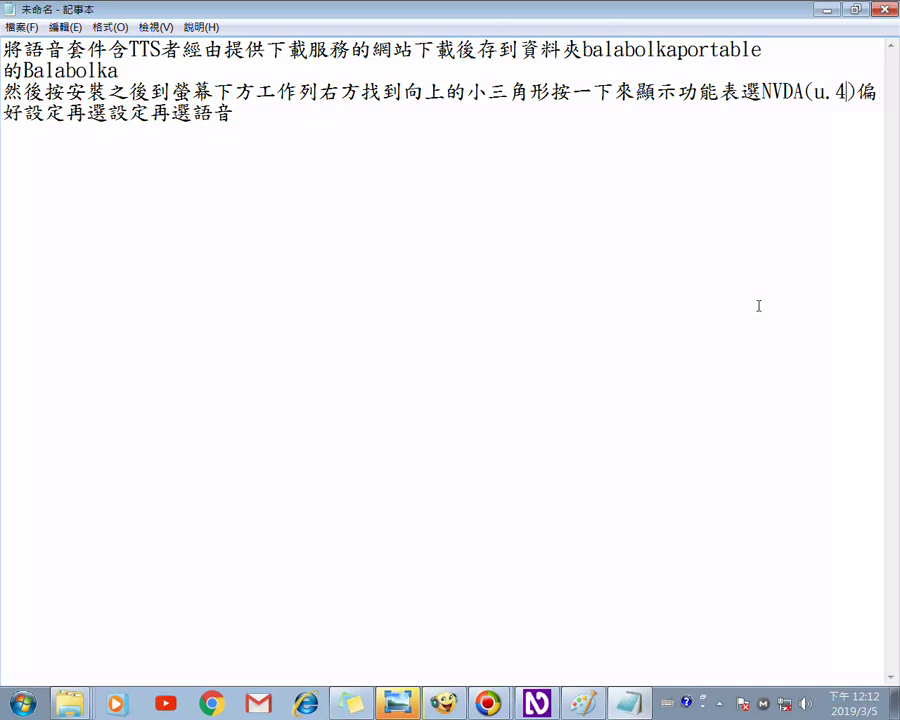
type("w;")
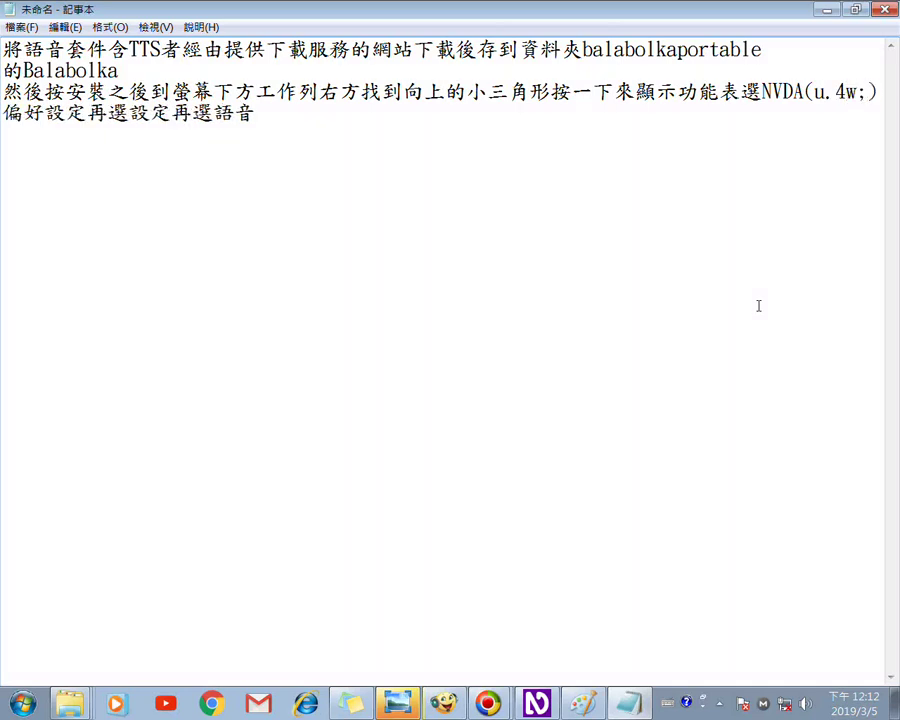
type("32k7")
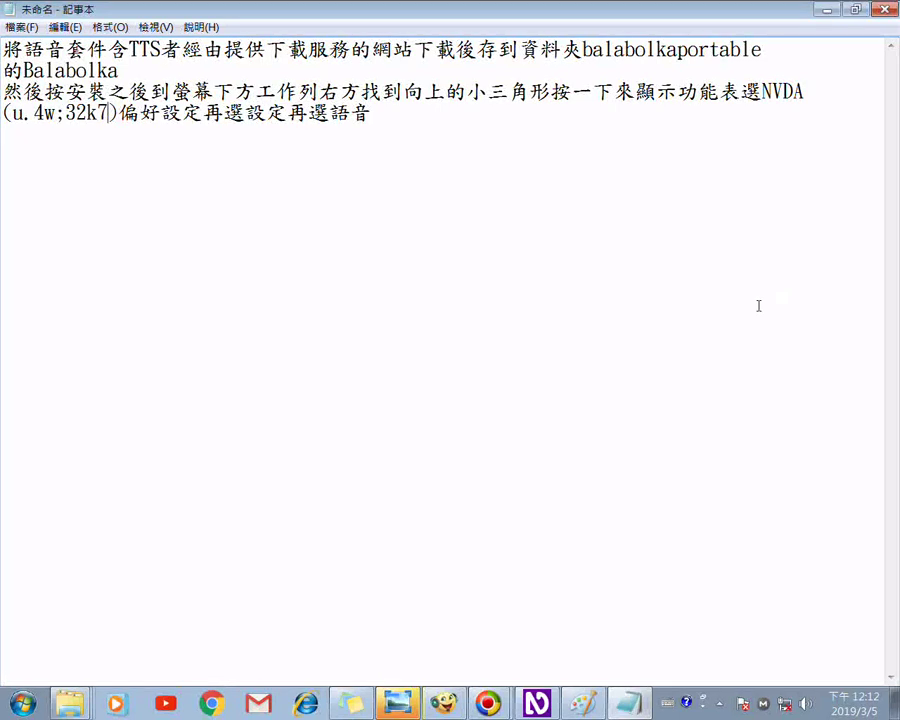
key("BackSpace")
key("BackSpace")
key("BackSpace")
key("BackSpace")
key("BackSpace")
key("BackSpace")
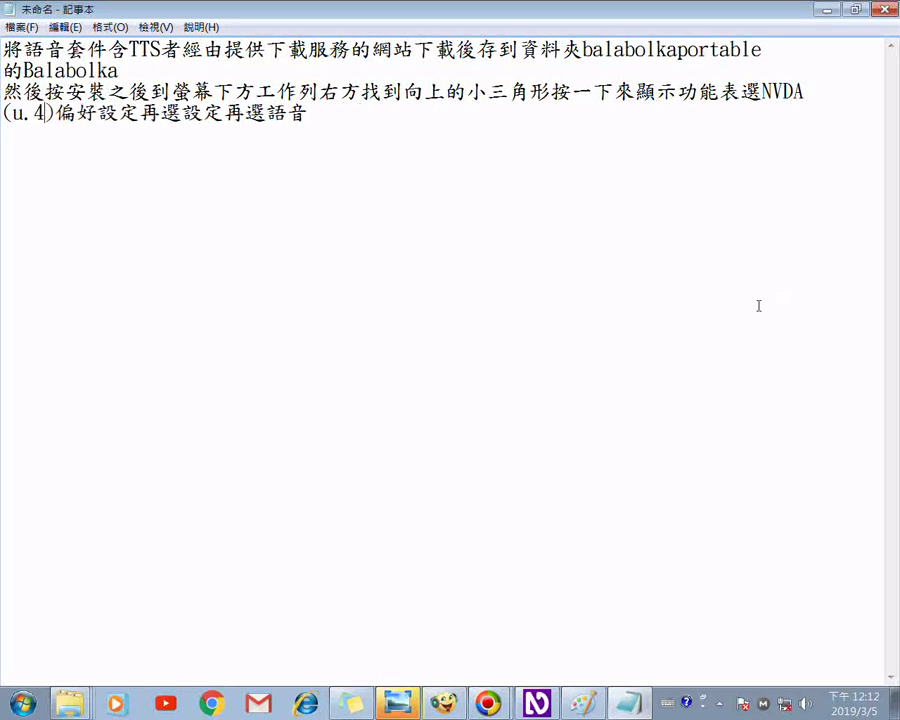
key("BackSpace")
key("BackSpace")
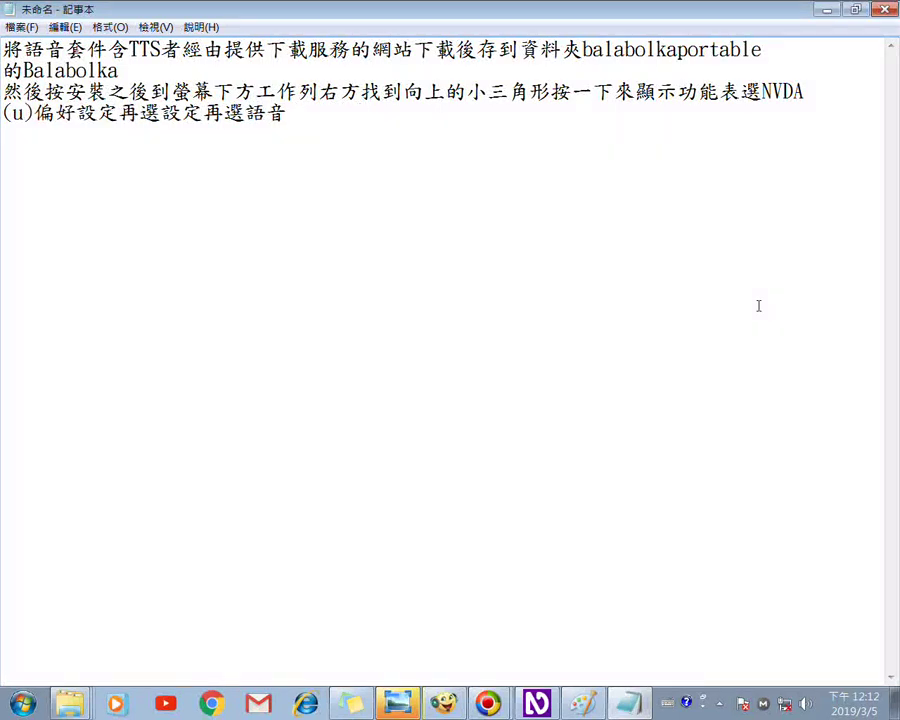
key("BackSpace")
Fill the parentheses after NVDA with 右躺的2, choosing 右 as the first character from the candidates.
type("2")
key("Left")
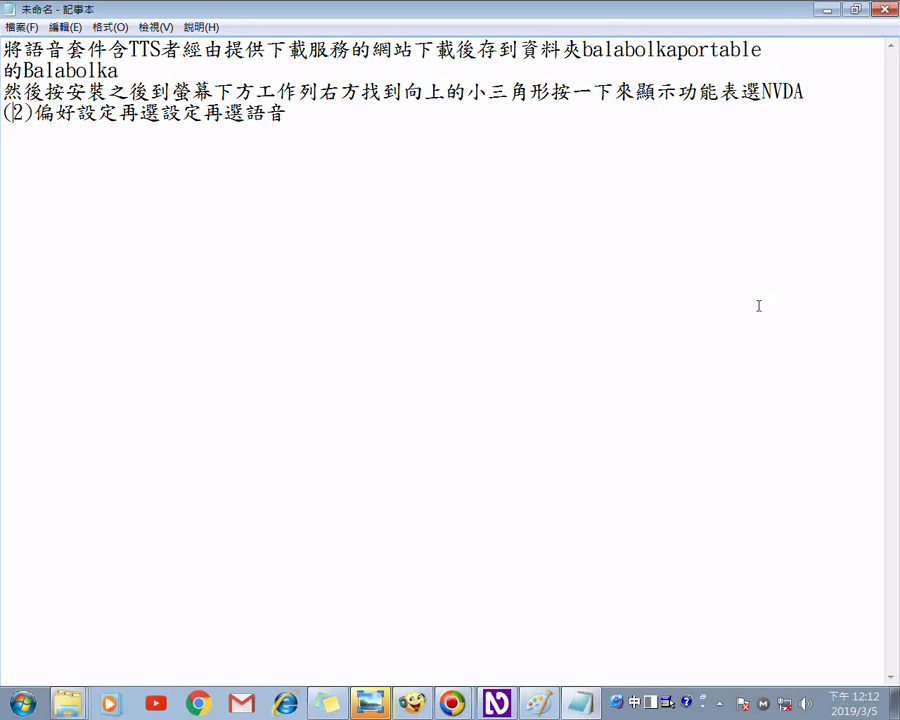
key("shift+Right")
key("shift+Right")
type("幼")
type("軀")
type("的")
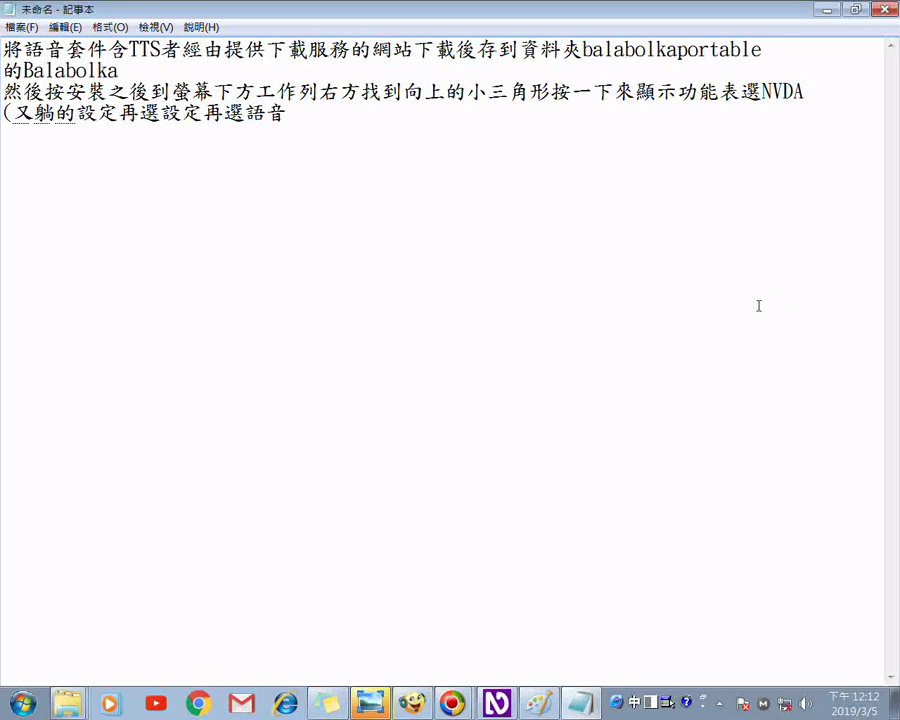
key("Left")
key("Left")
key("Down")
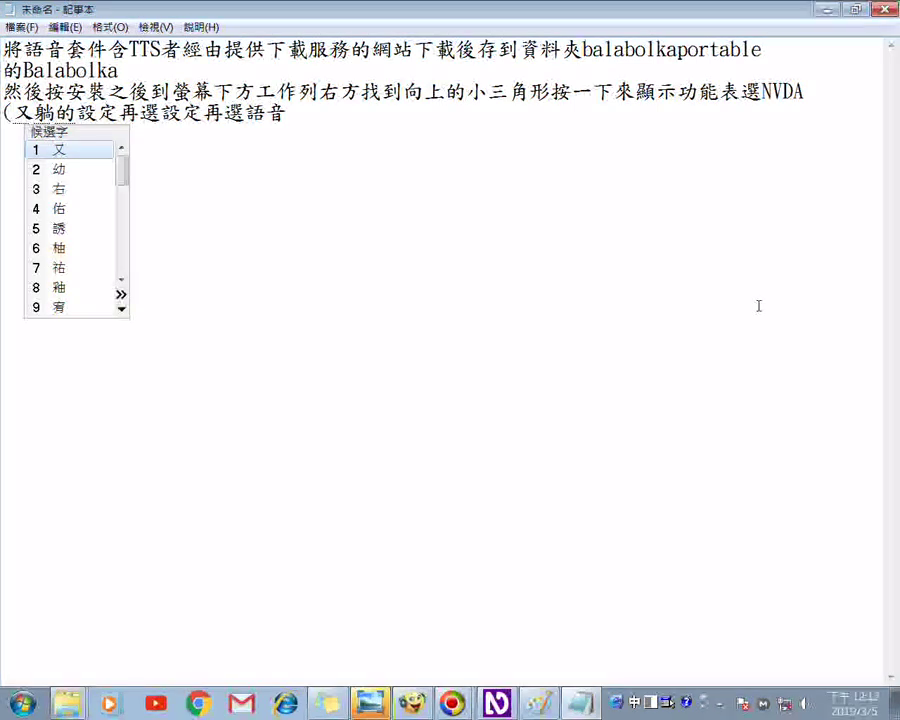
key("3")
key("Return")
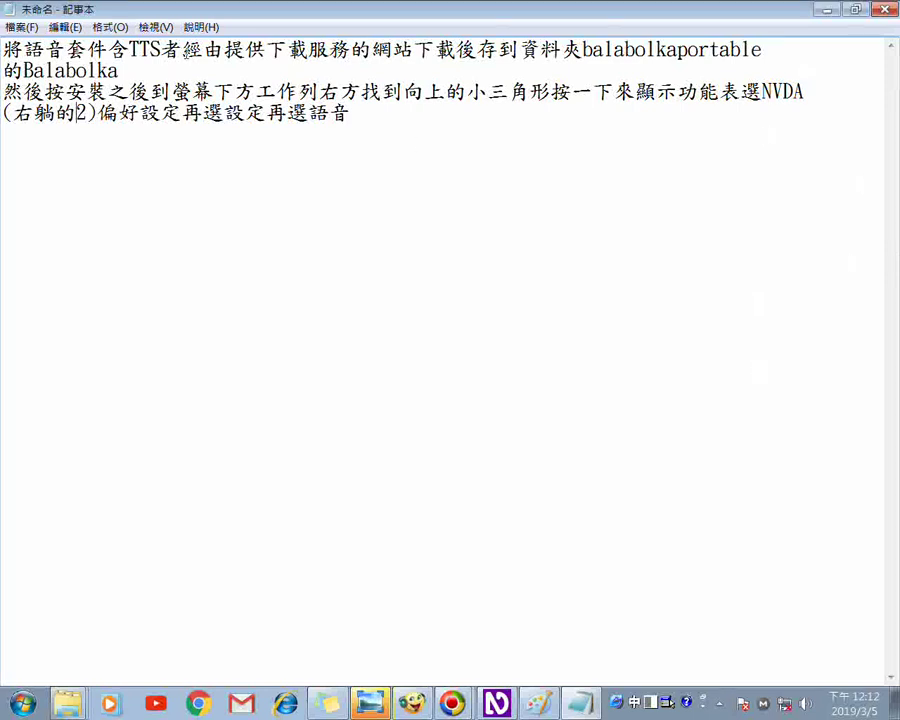
Remove the line break after Balabolka and show the Balabolka folder for reference before returning to the text.
left_click(144, 72)
key("Delete")
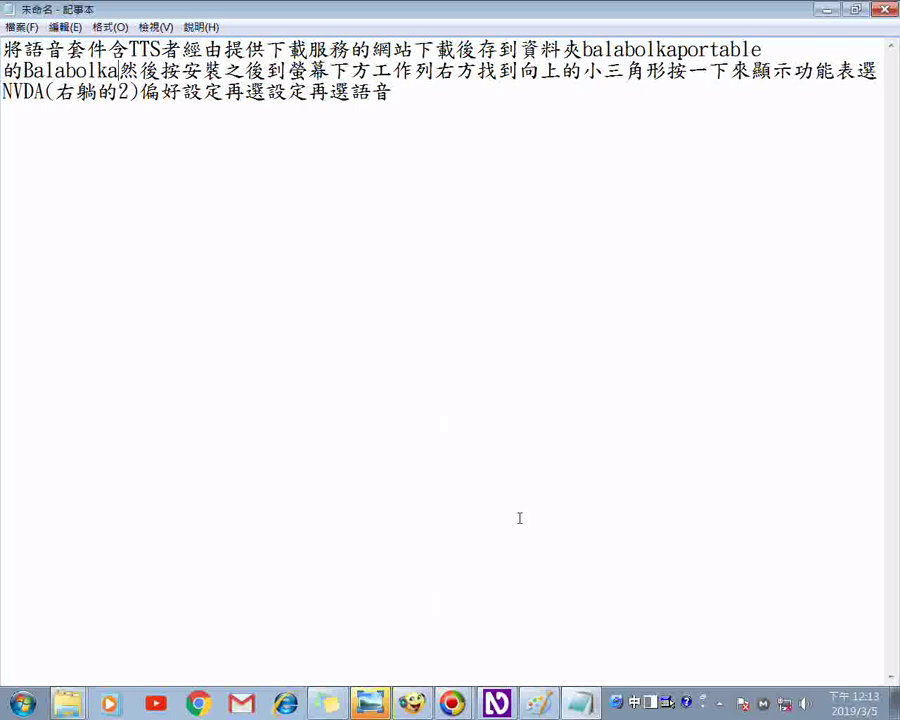
left_click(78, 704)
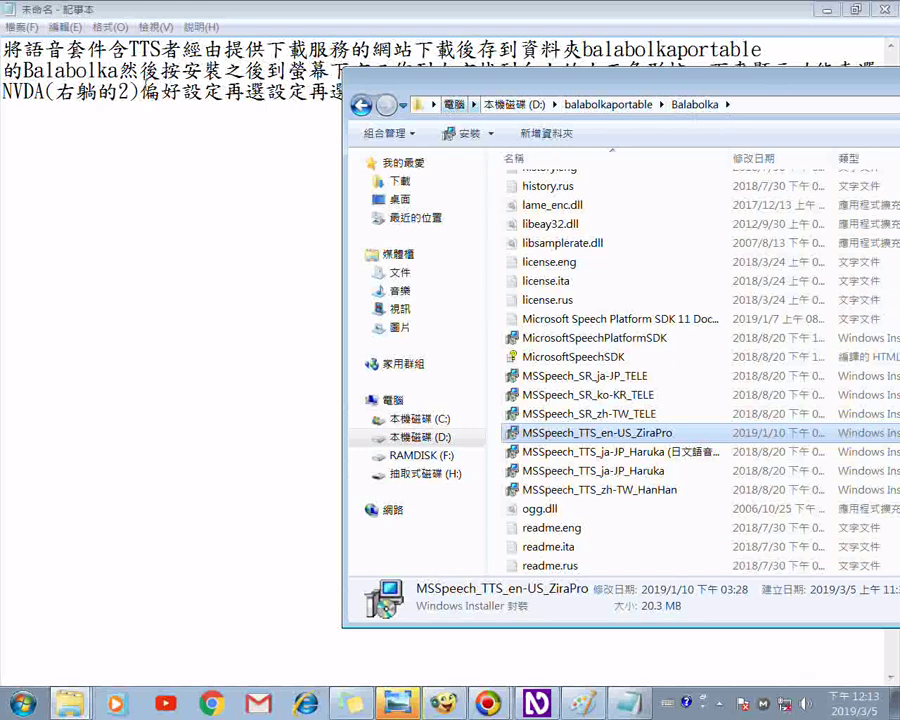
left_click(120, 71)
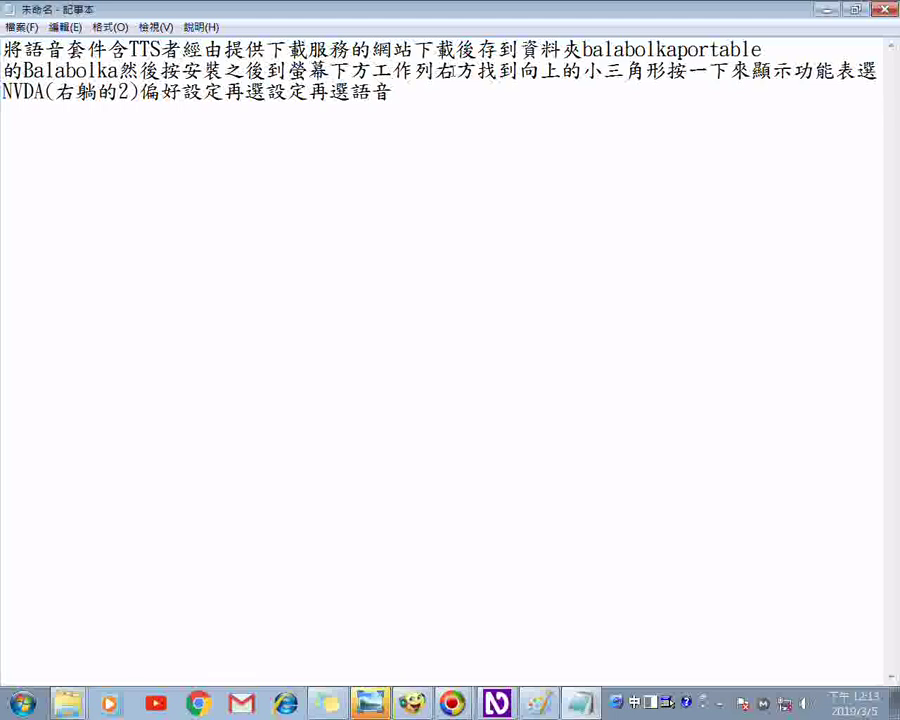
Show the hidden NVDA tray icon and insert 紫色 before 右躺的2 inside the parentheses.
left_click(719, 703)
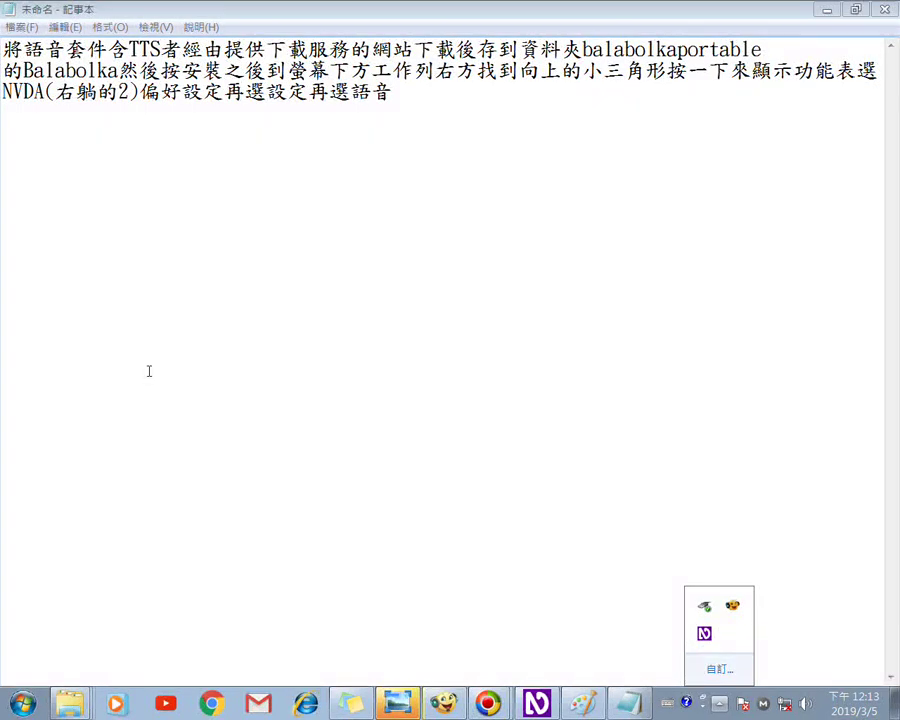
left_click(68, 128)
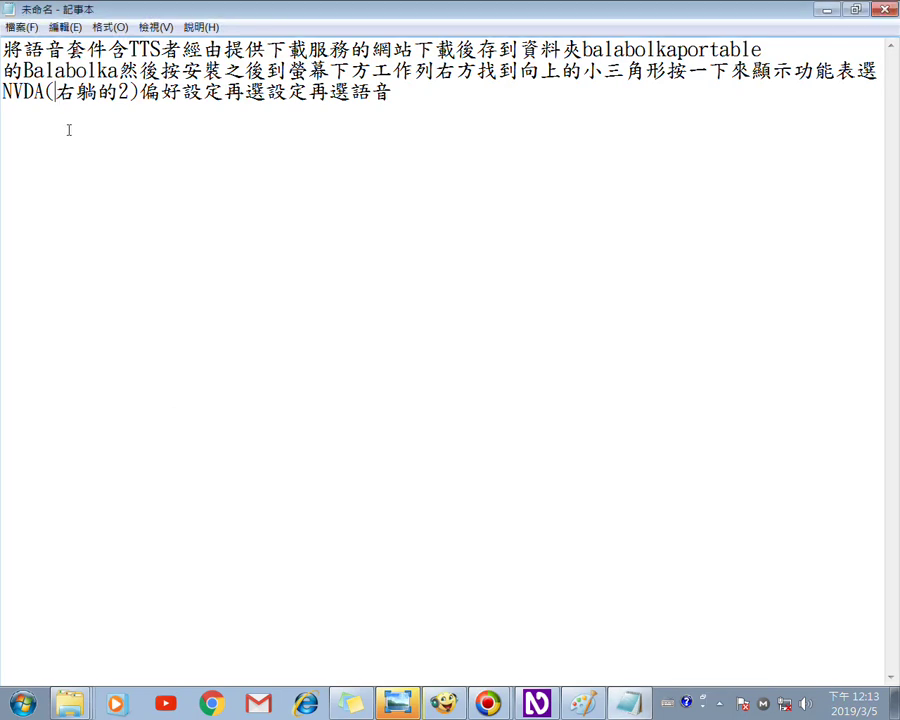
key("shift+Left")
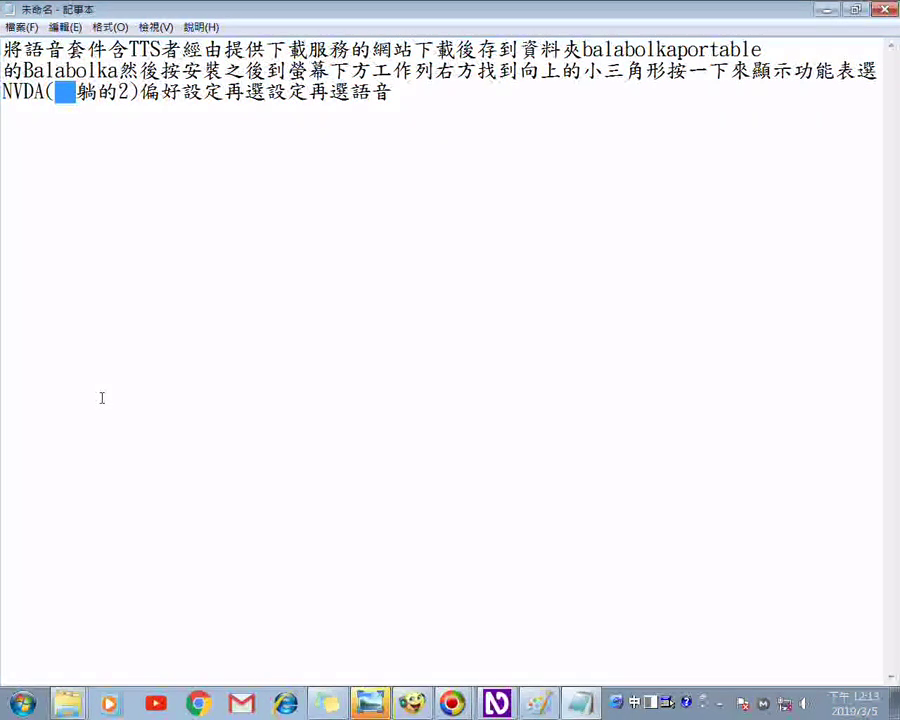
type("紫色右")
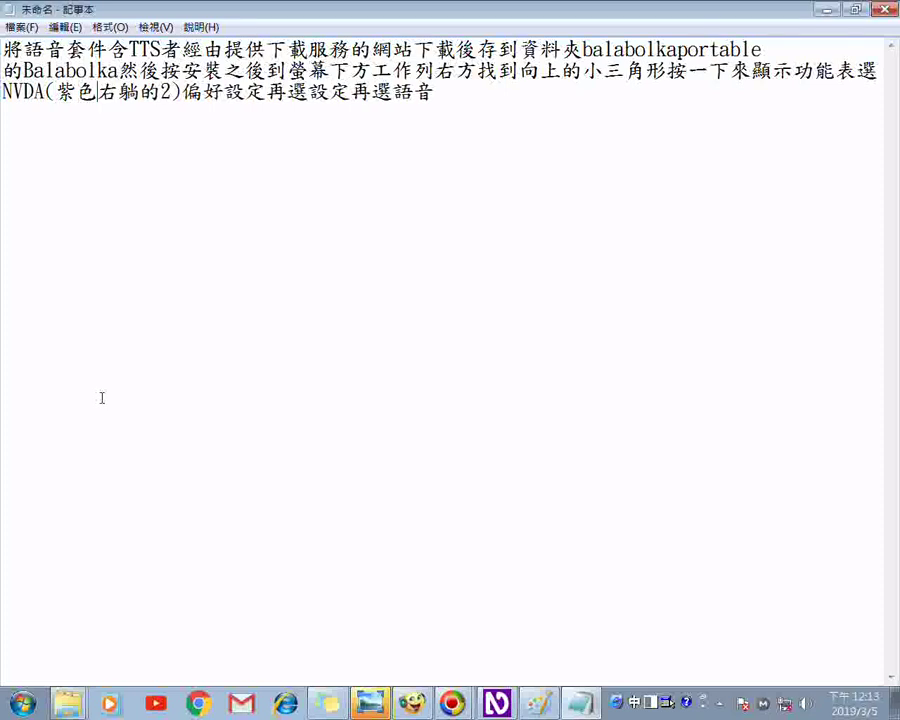
Insert 再選 between the closing parenthesis and 偏好設定.
key("Right")
key("Right")
key("Right")
key("Right")
left_click(184, 98)
key("shift+Right")
type("再")
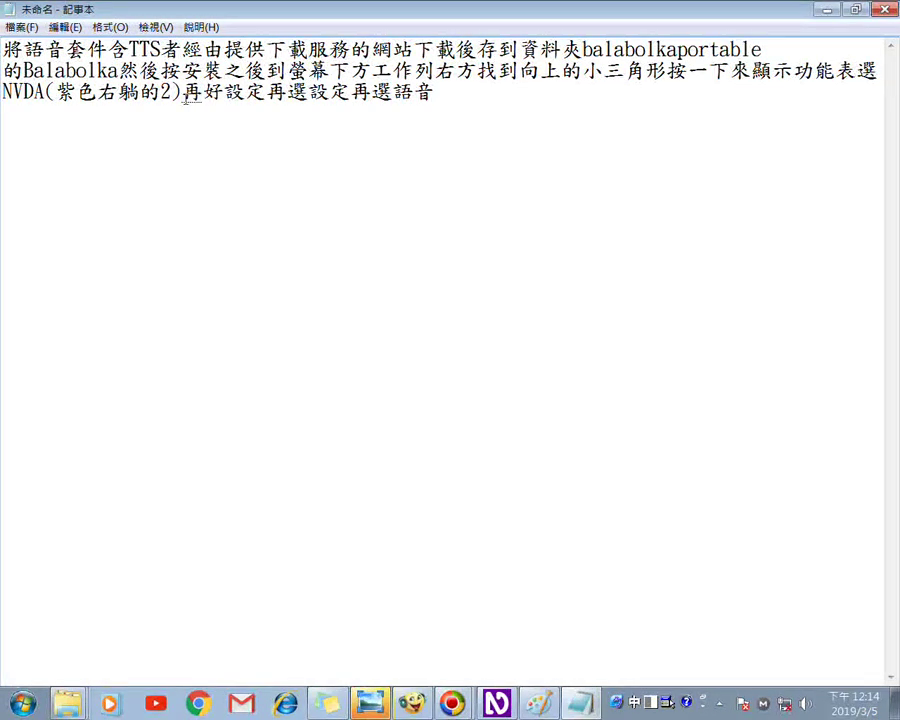
type("選偏")
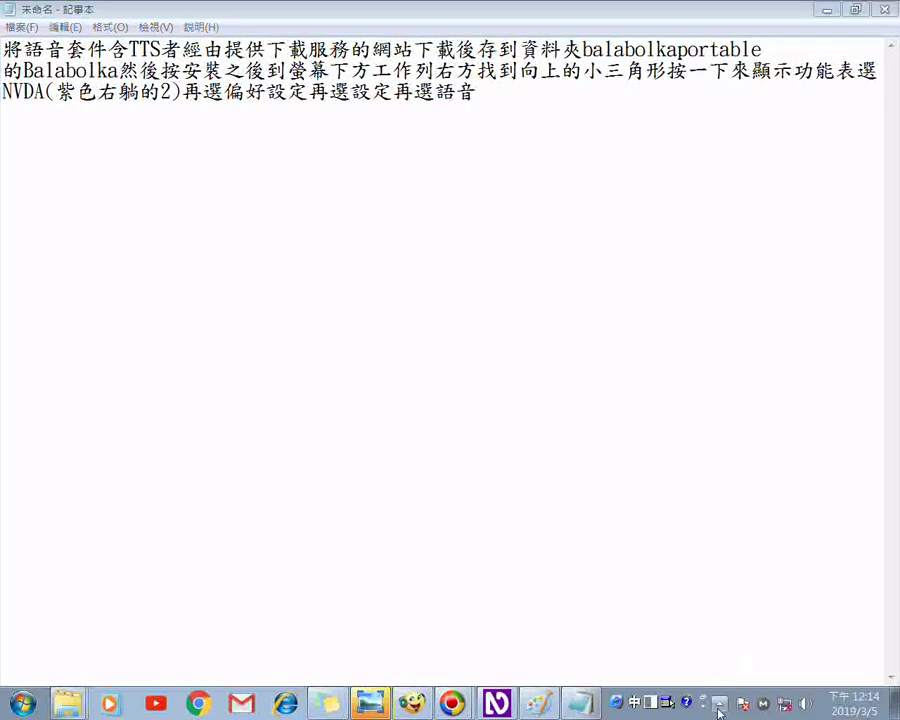
Check the preferences submenu of NVDA's tray icon and insert 向左 after 偏好設定 in the text.
left_click(720, 703)
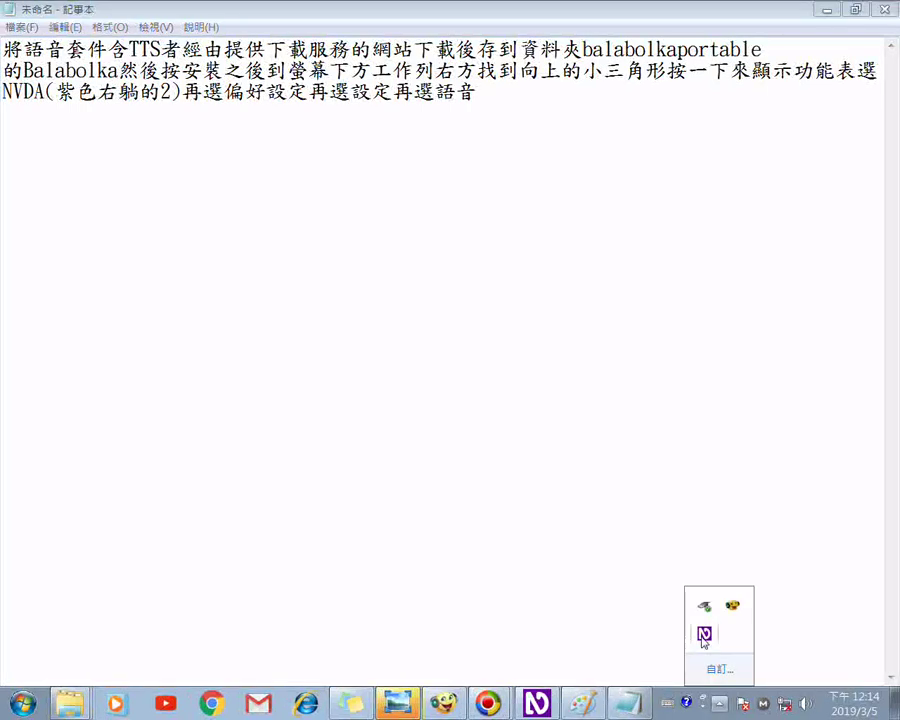
left_click(704, 634)
mouse_move(737, 459)
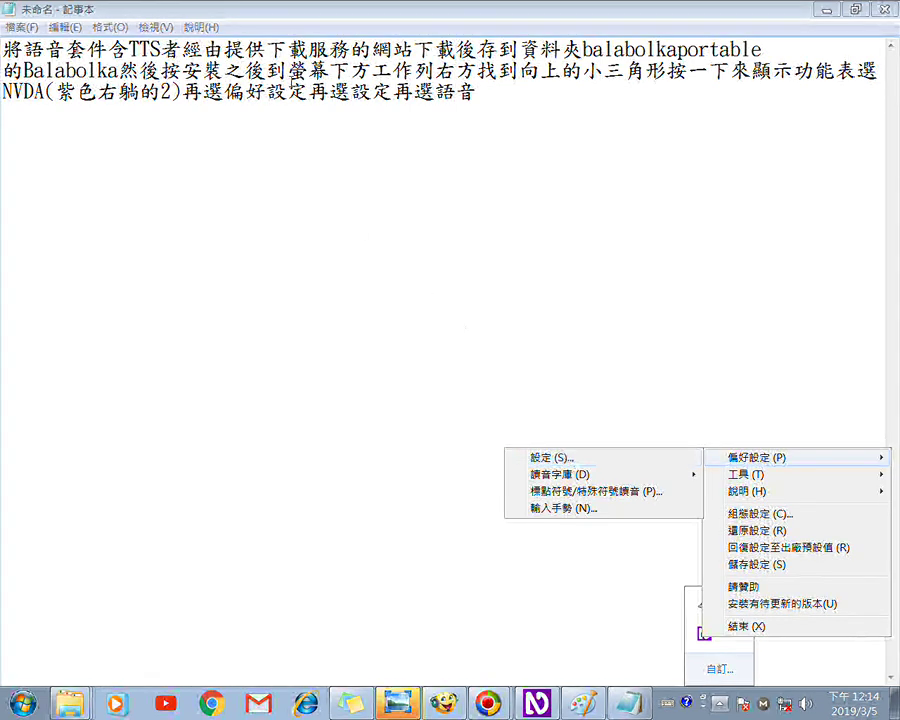
left_click(311, 97)
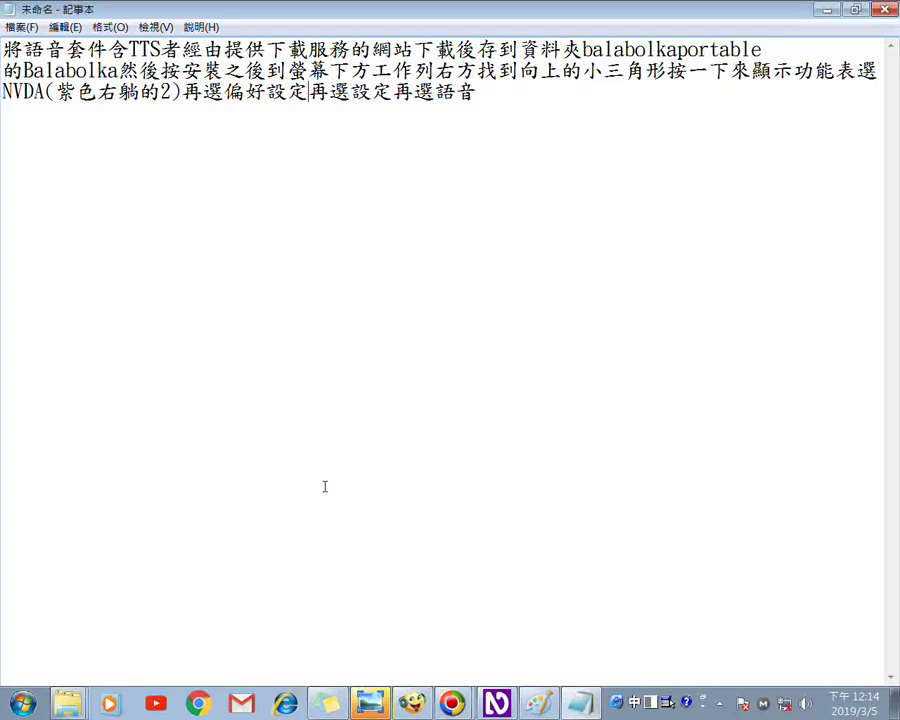
key("shift+Right")
type("項")
type("左")
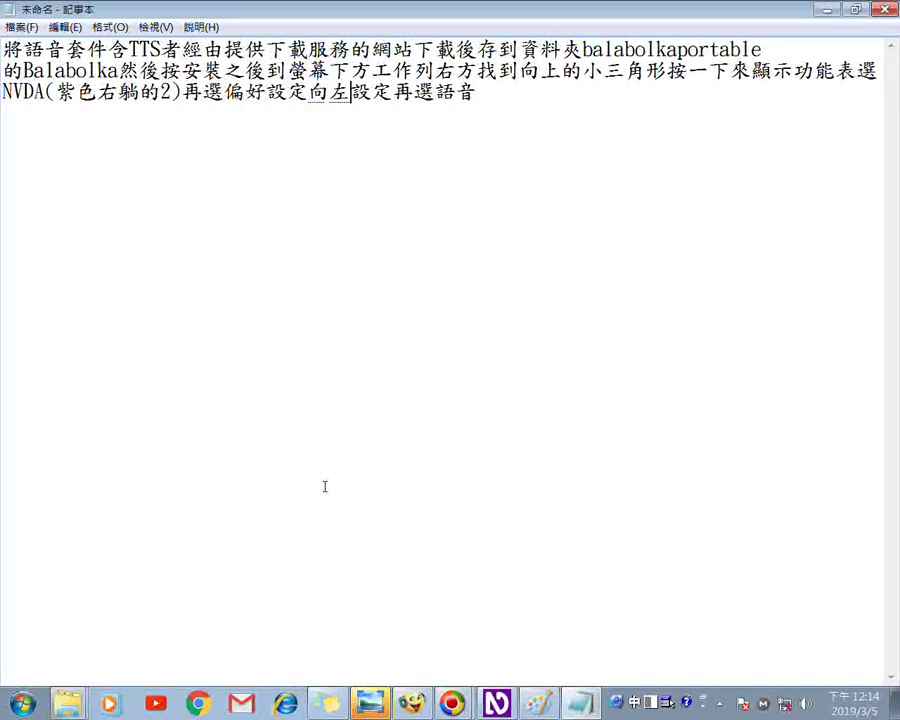
key("Return")
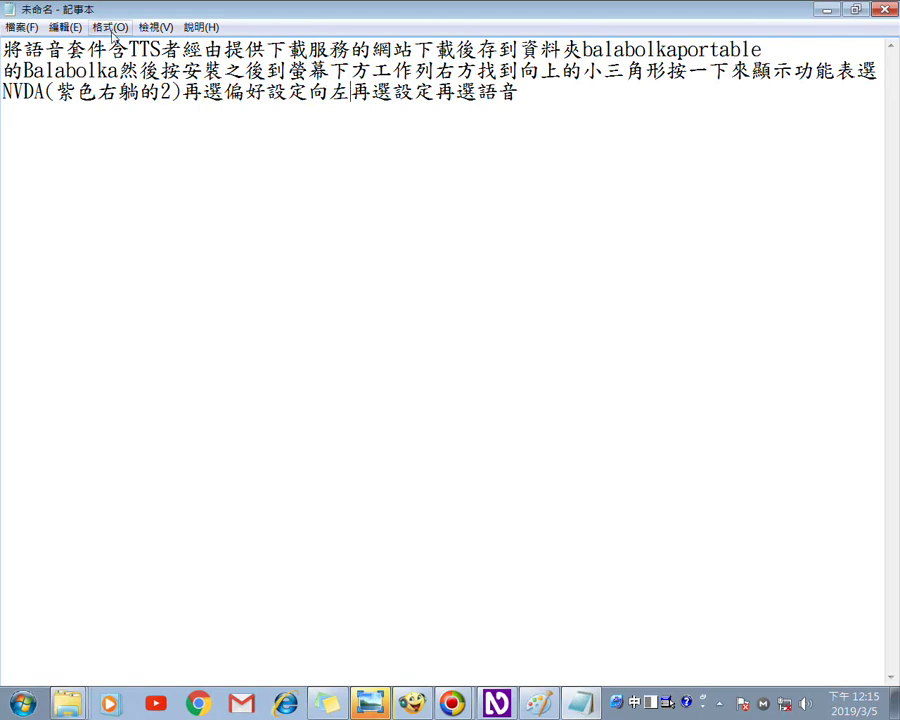
Set the text's font style to bold (粗體) and its size to 75, keeping the 標楷體 typeface.
left_click(111, 27)
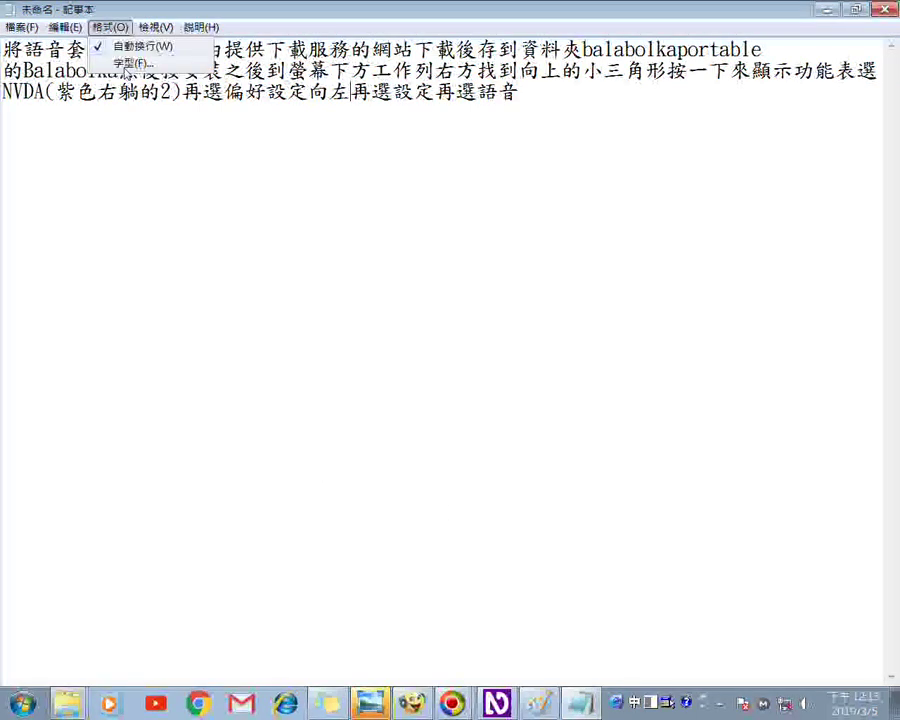
left_click(128, 63)
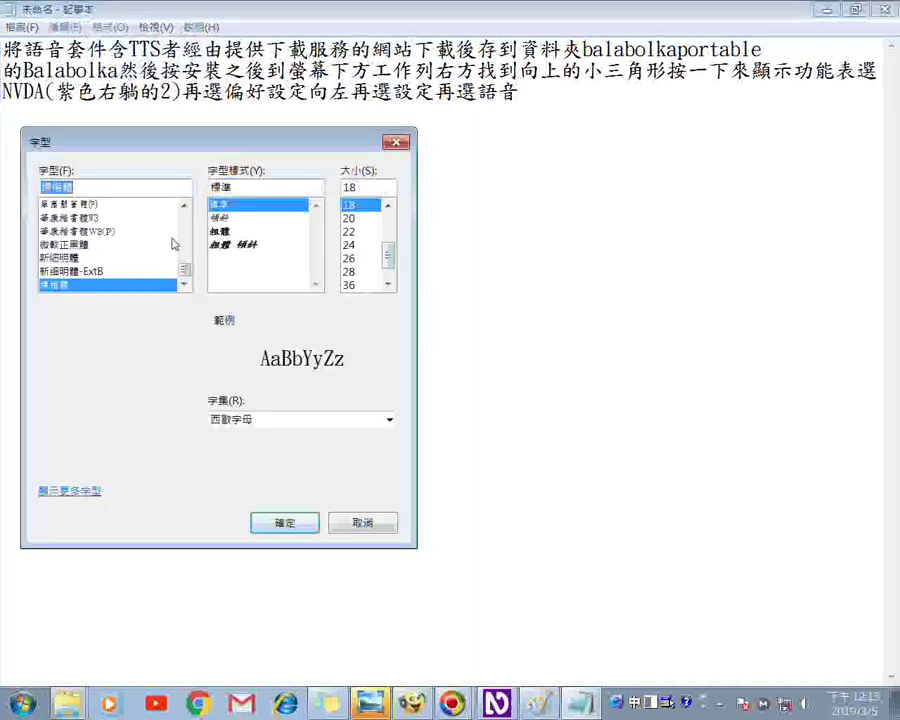
scroll(174, 244, "up", 2)
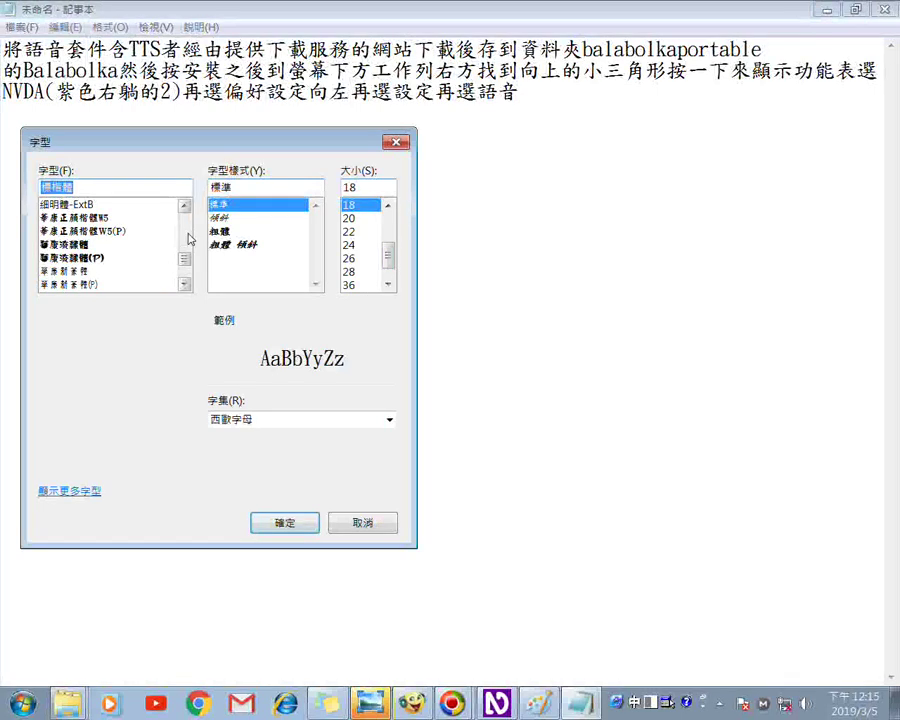
scroll(188, 238, "up", 4)
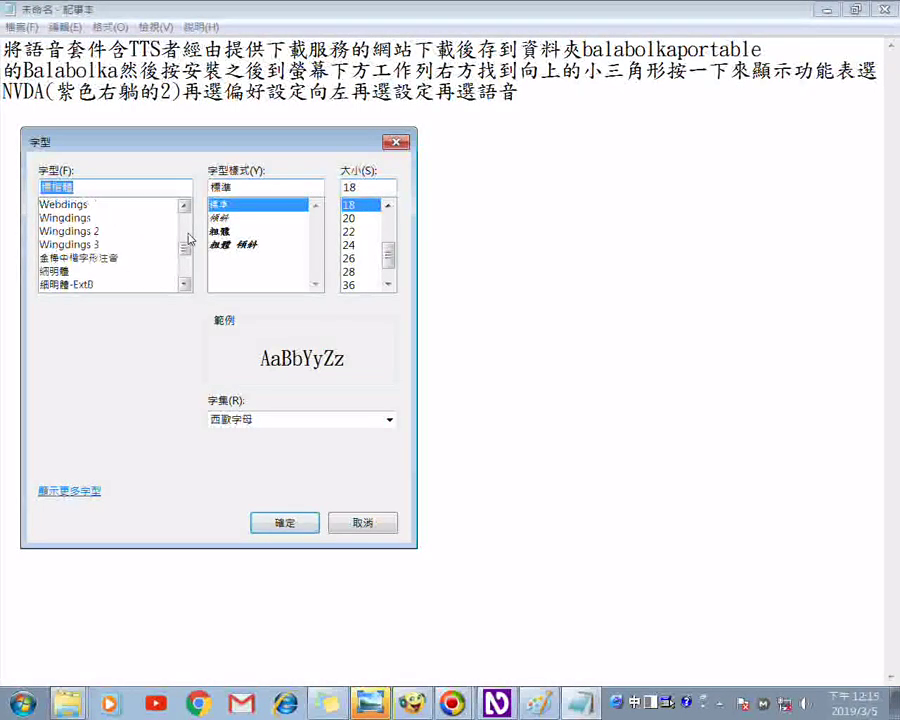
left_click_drag(188, 238, 183, 272)
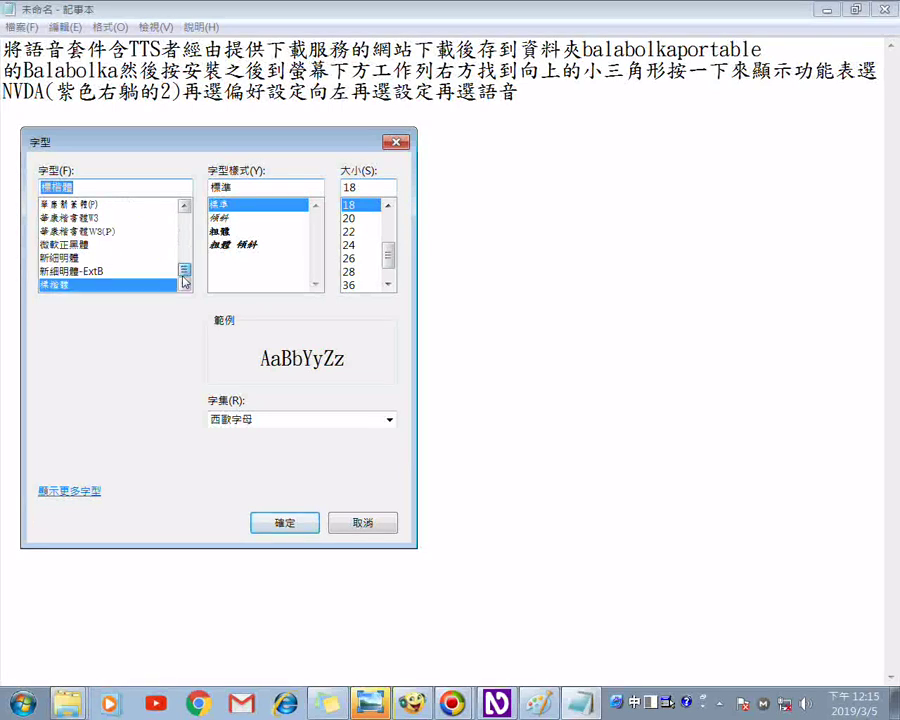
left_click(232, 231)
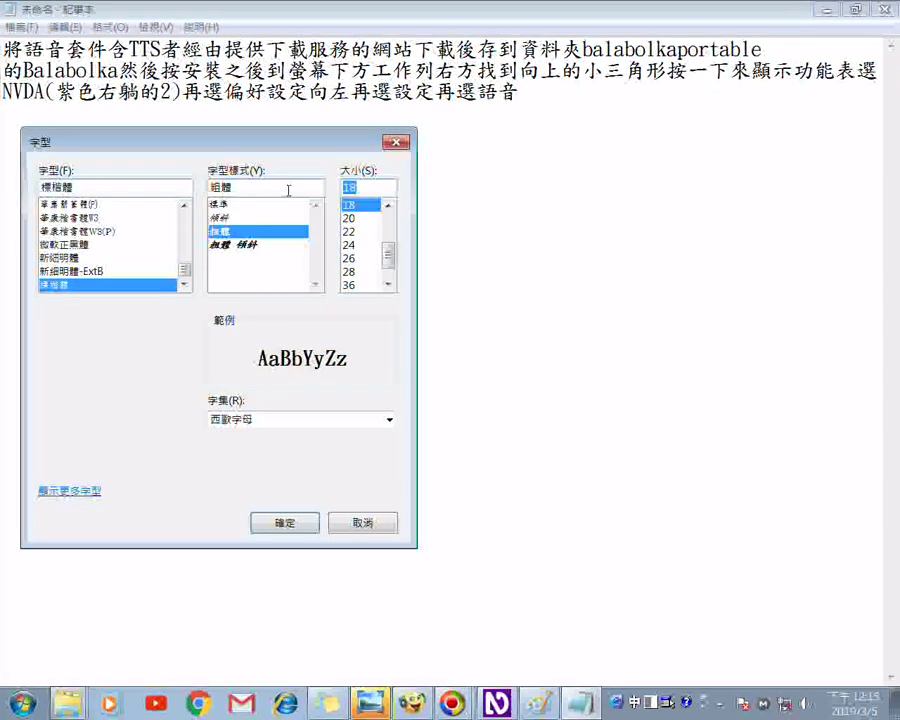
type("75")
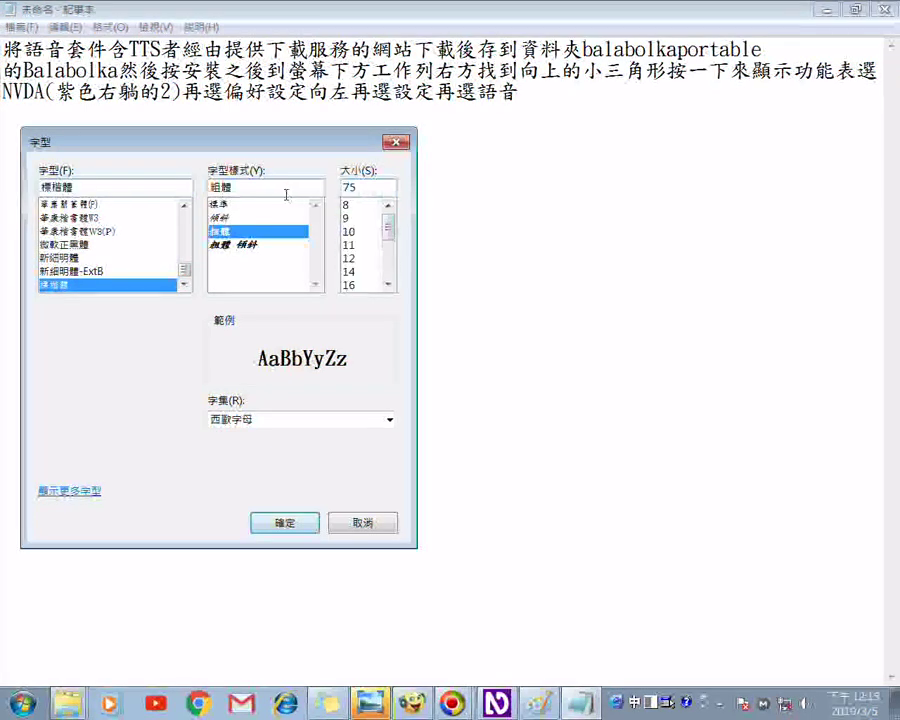
left_click(299, 522)
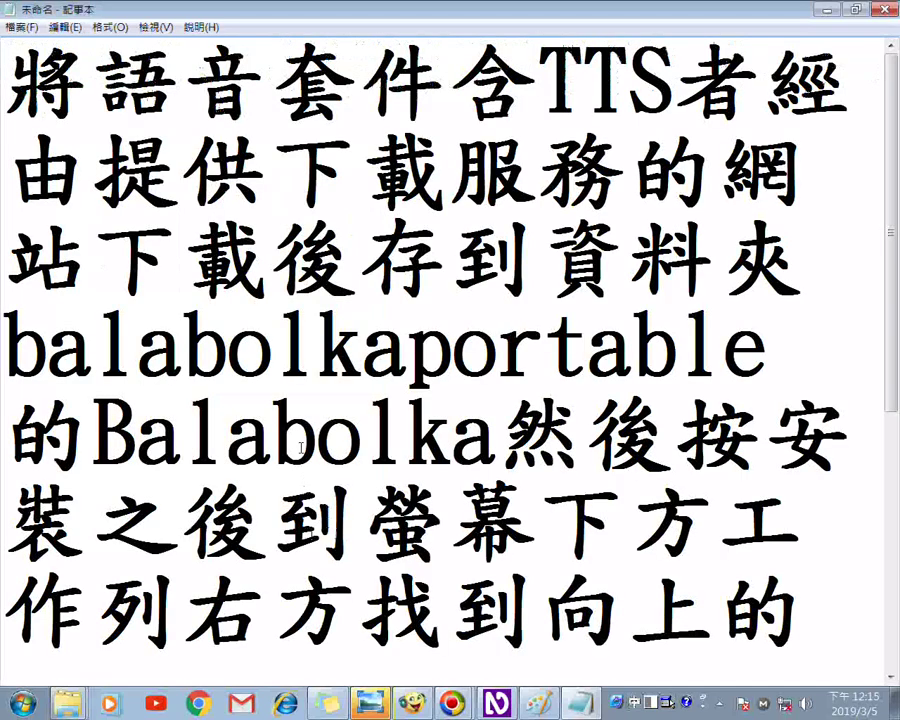
Read through the enlarged instructions line by line, from the balabolkaportable line down to the last line about selecting 語音.
scroll(275, 300, "down", 2)
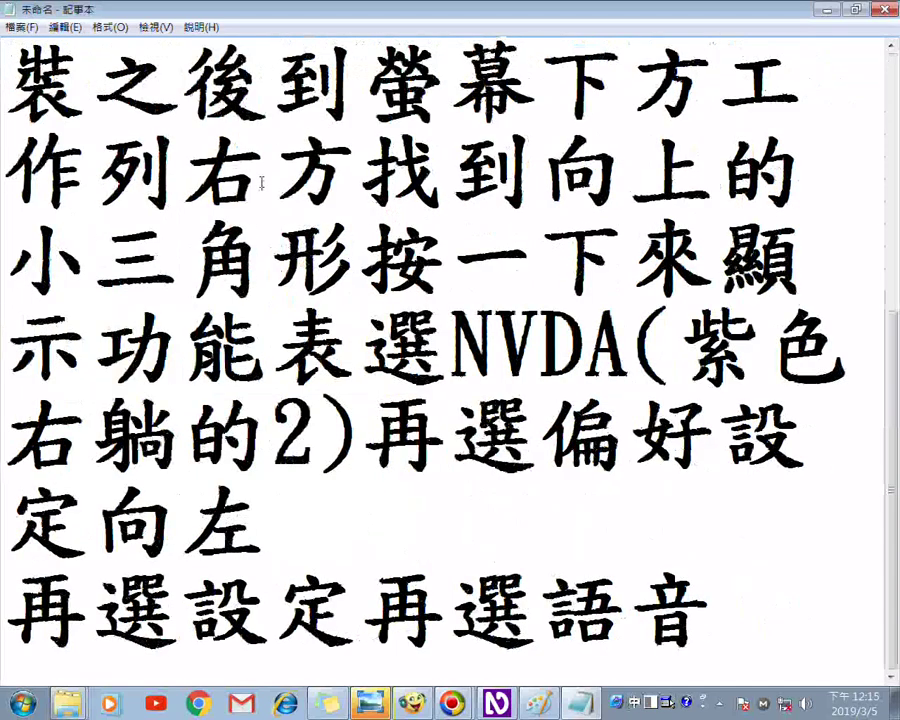
left_click(889, 70)
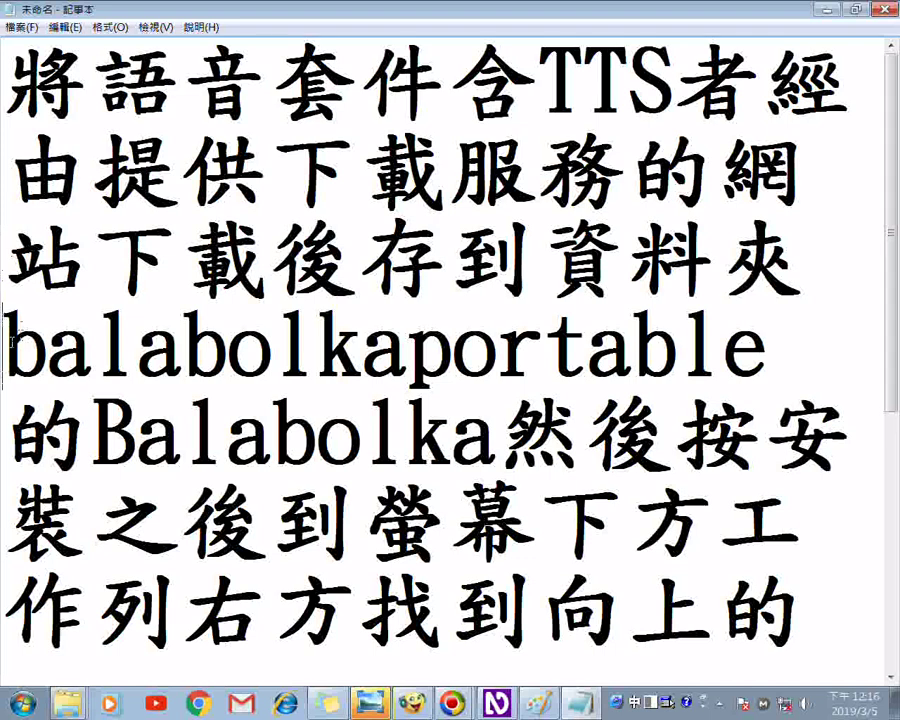
left_click(11, 340)
left_click(27, 335)
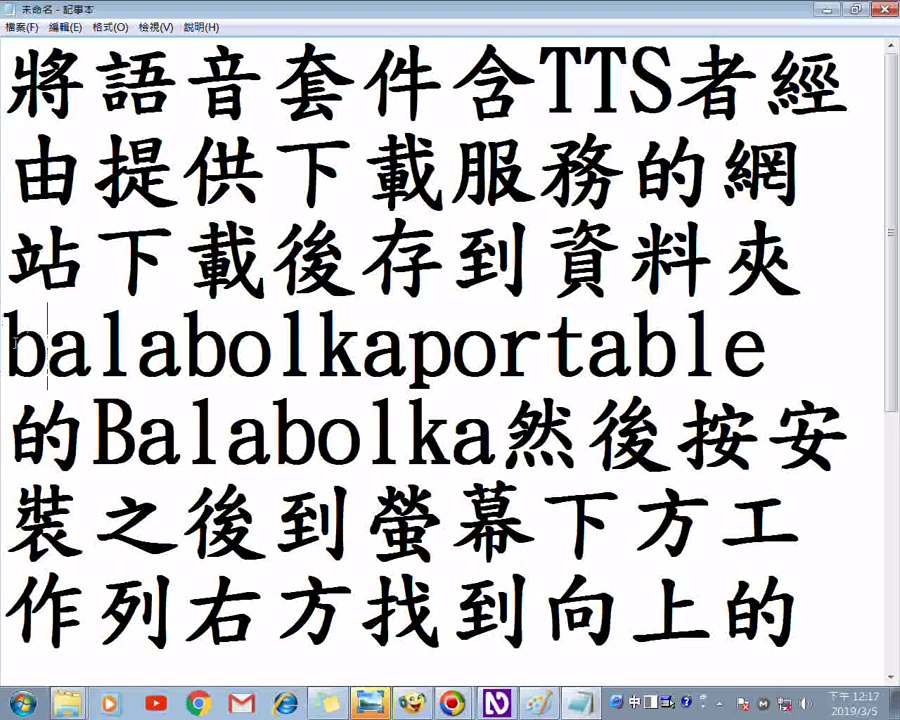
left_click(15, 340)
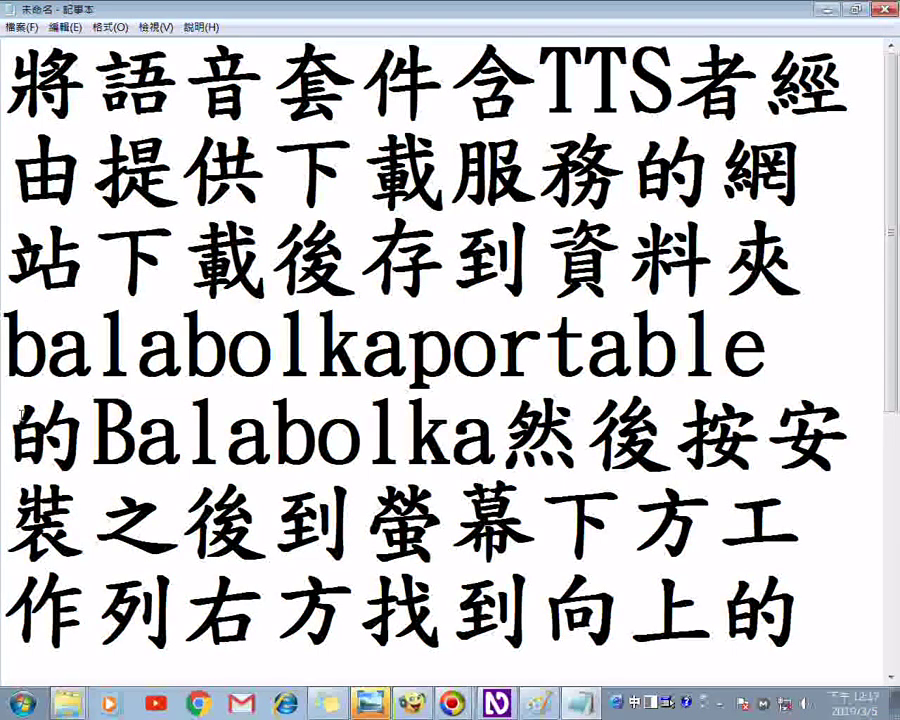
left_click(33, 545)
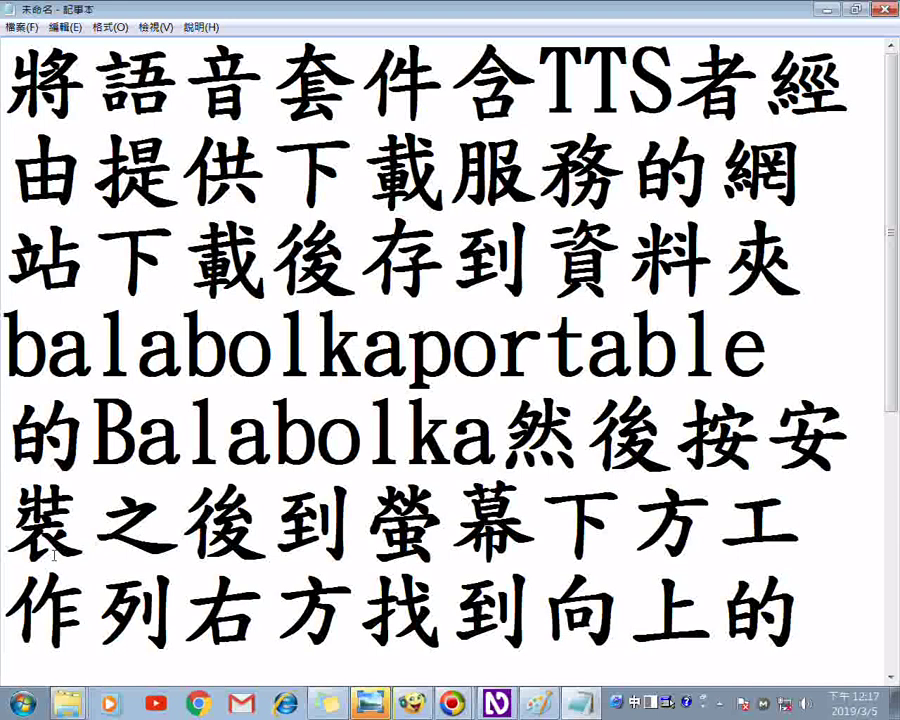
scroll(53, 553, "down", 1)
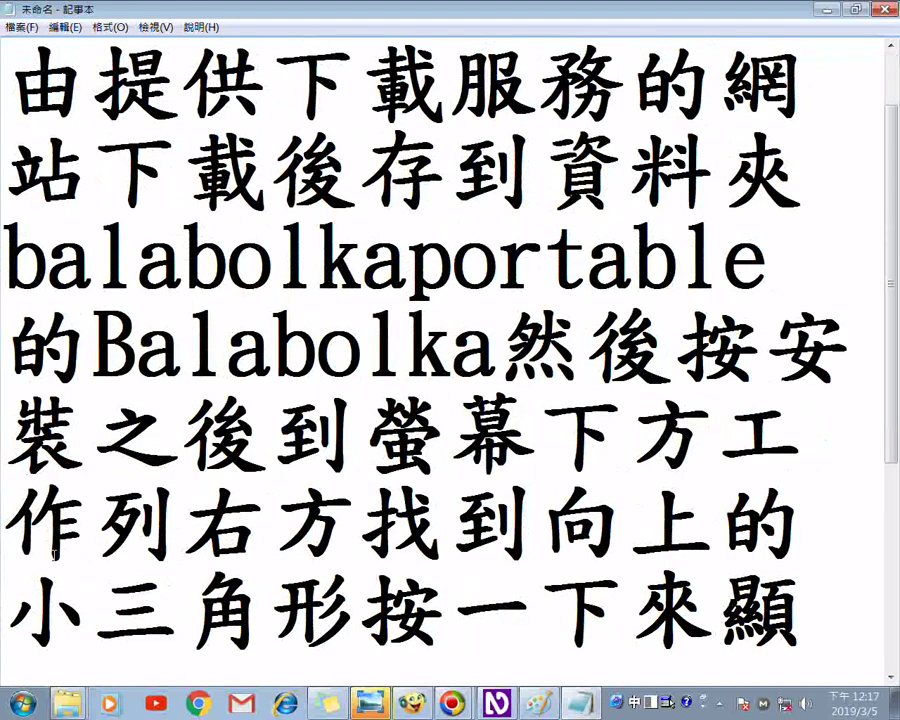
scroll(53, 553, "down", 1)
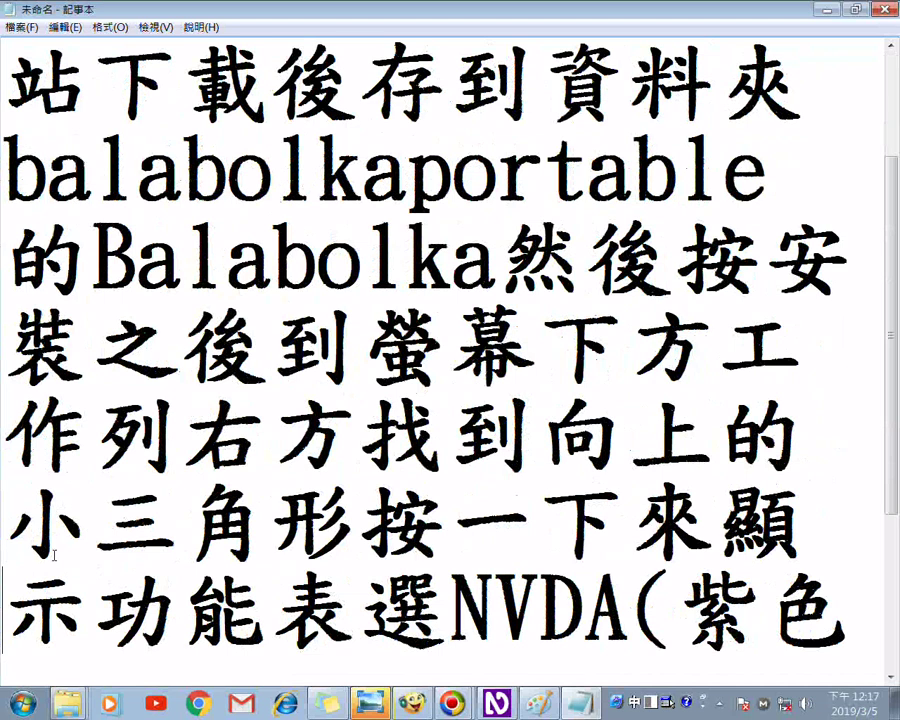
scroll(53, 553, "down", 1)
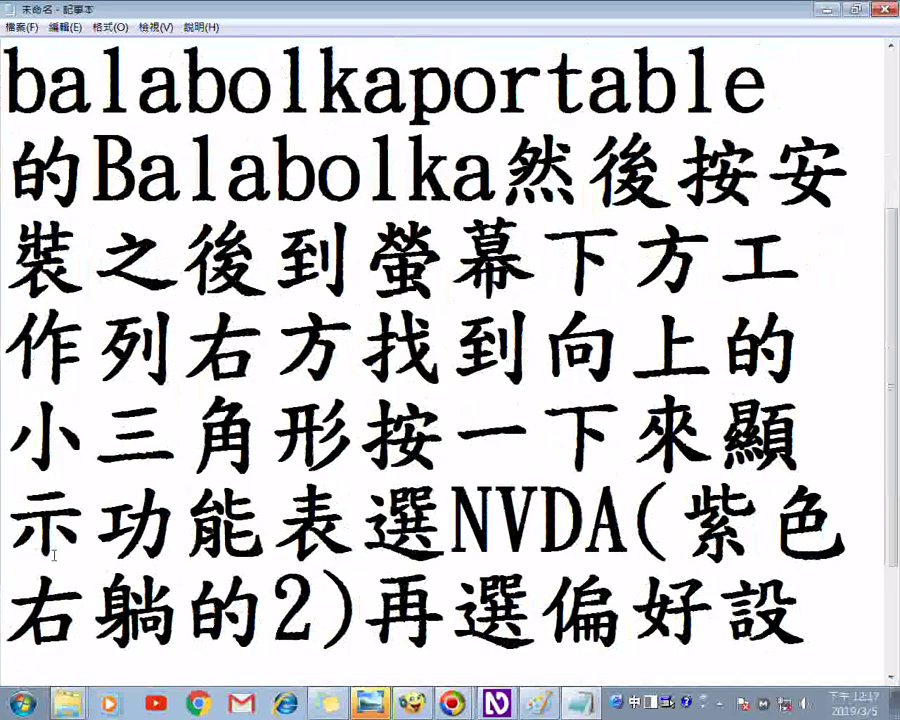
scroll(53, 553, "down", 1)
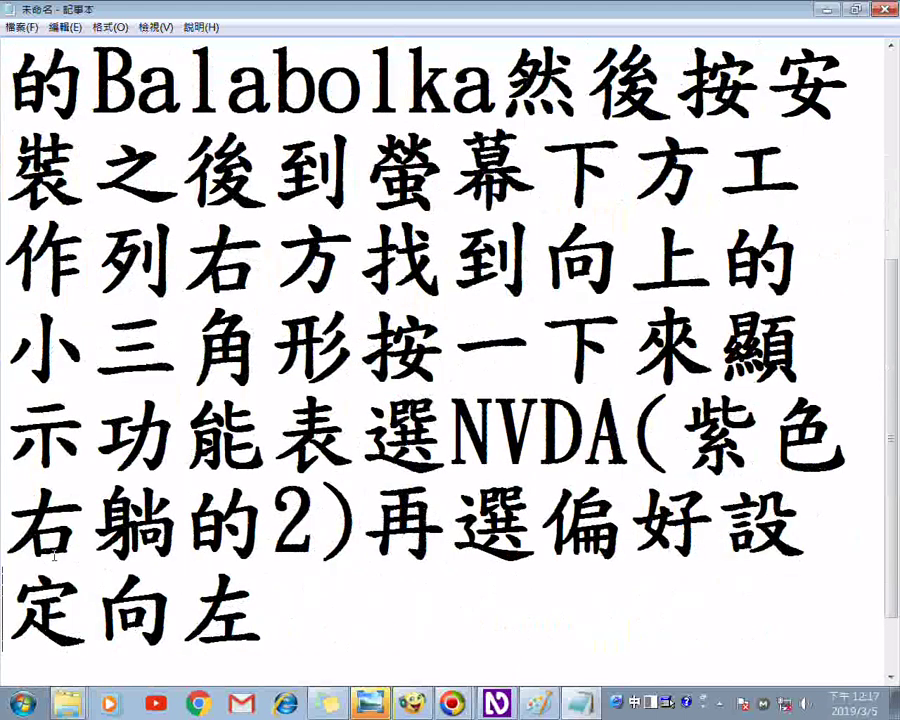
scroll(53, 553, "down", 1)
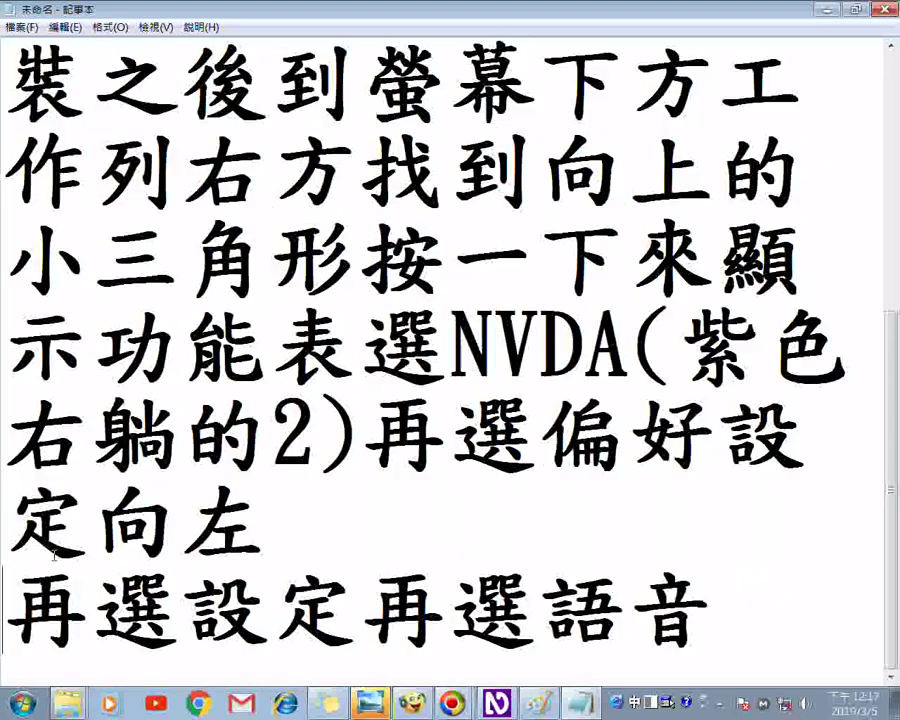
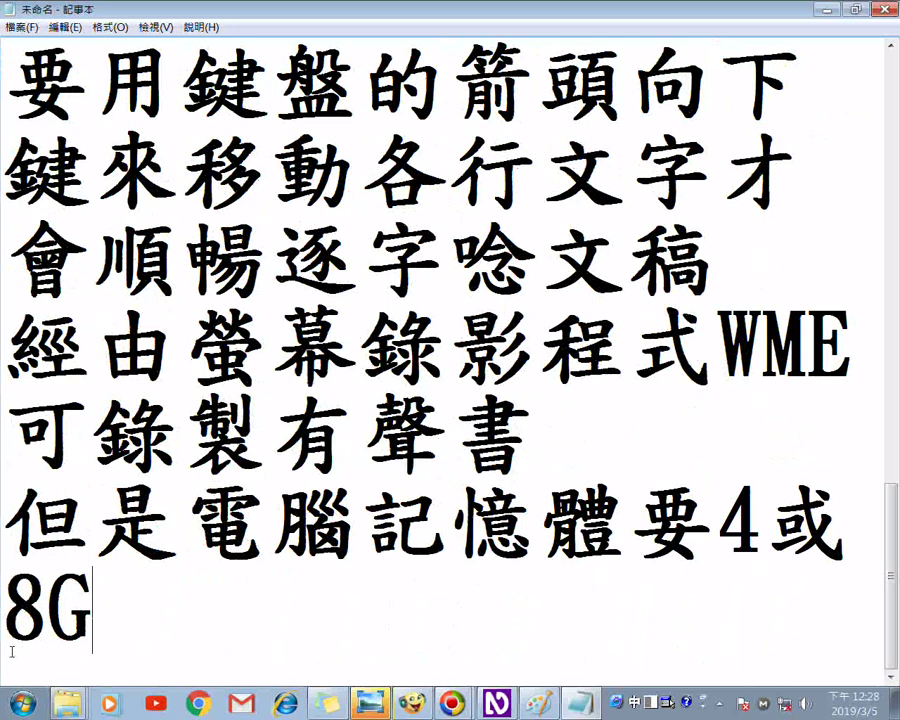
Complete the memory requirement on the last line by adding B以上 after 8G.
type("B")
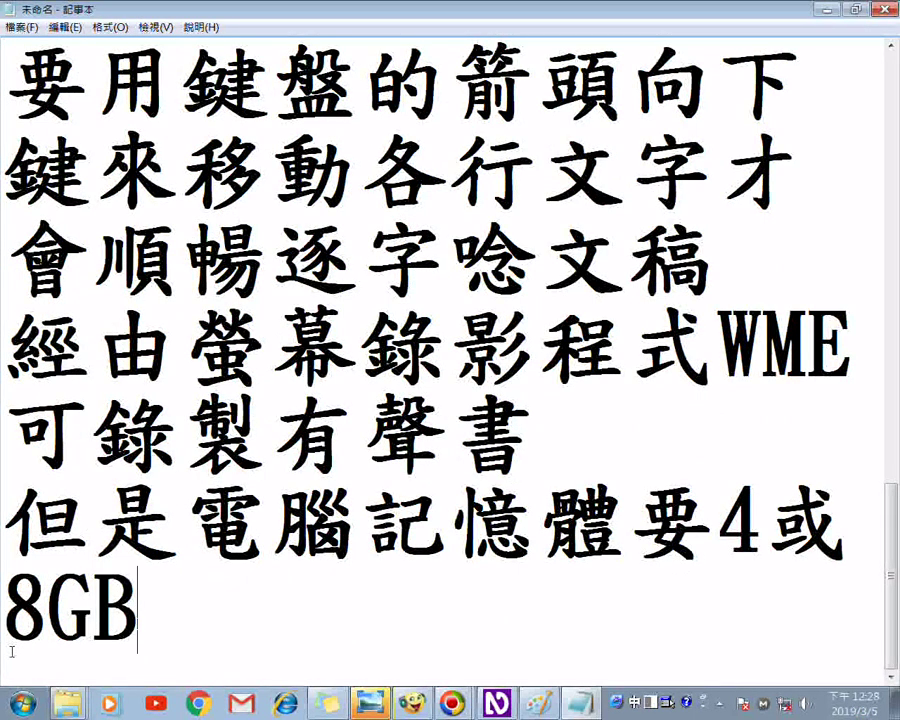
type("以上")
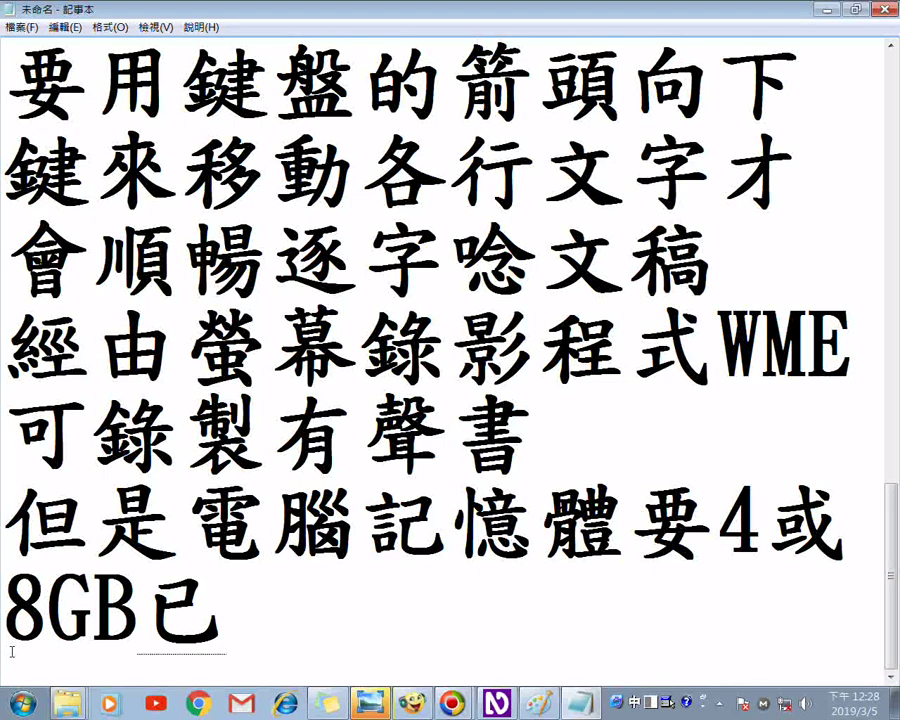
key("Return")
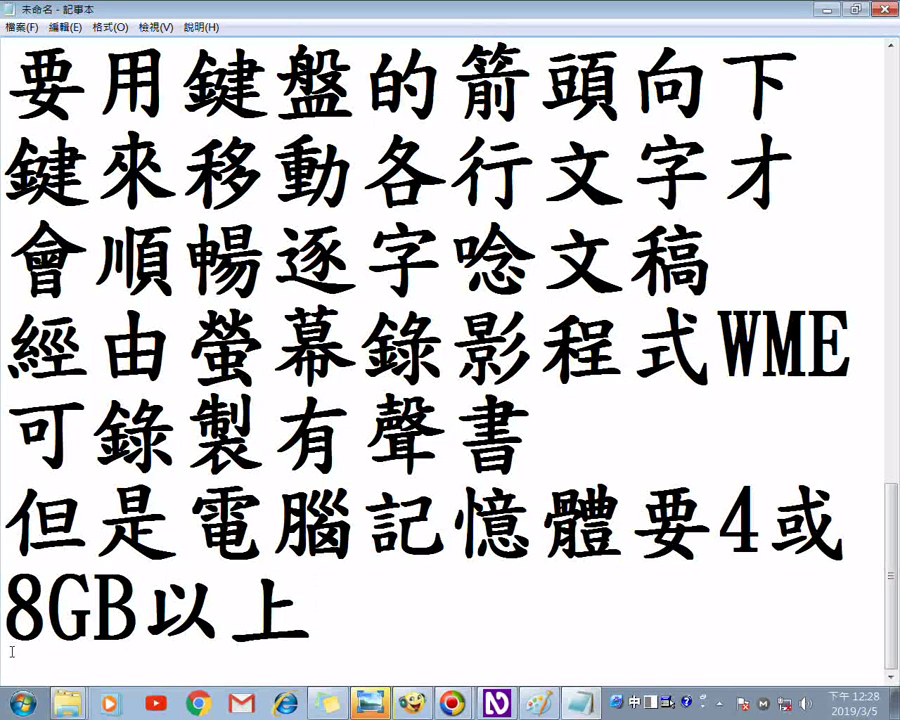
Add the reason 以免字音不同步 after 8GB以上 in the memory requirement sentence.
key("shift+Right")
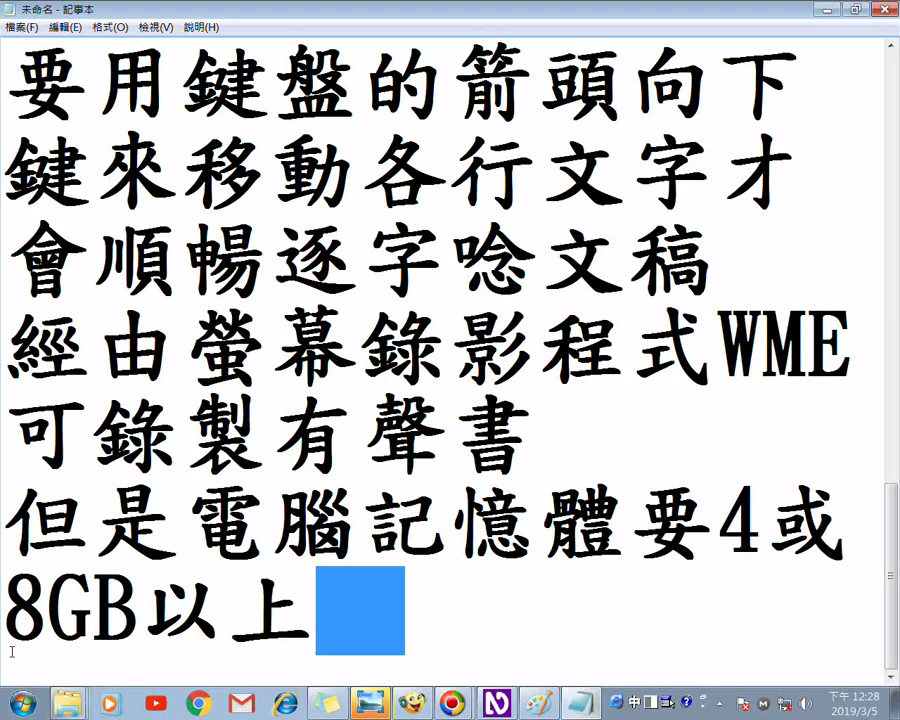
type("以免")
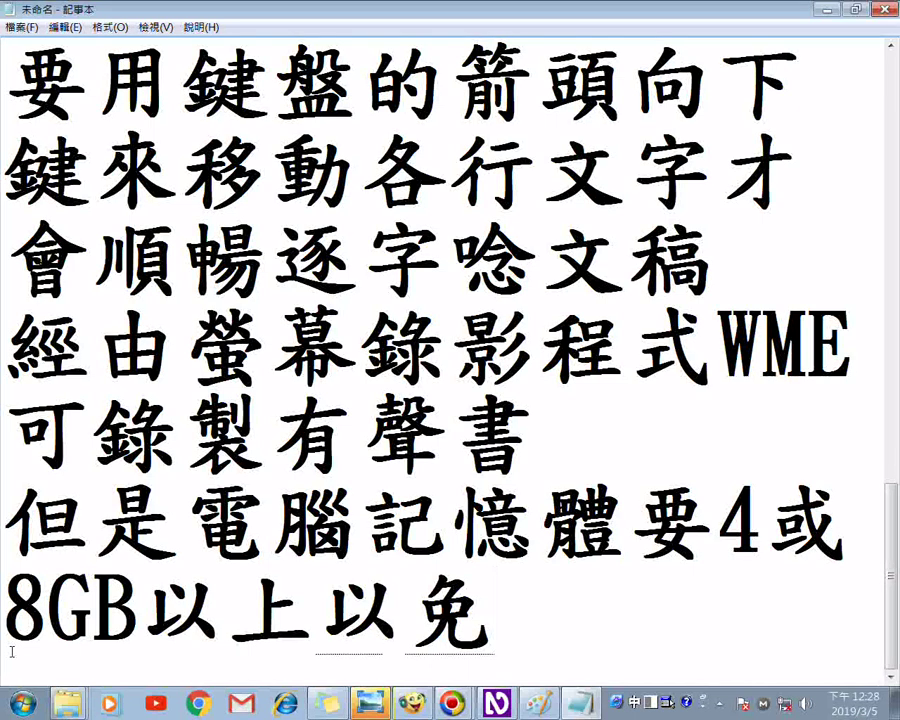
type("自")
type("音")
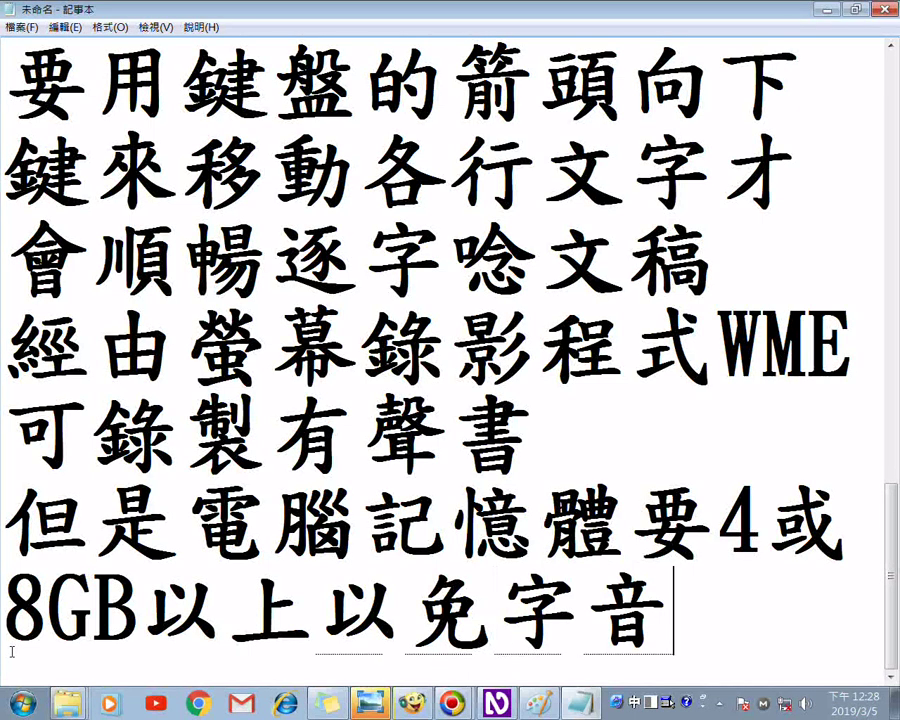
type("不同")
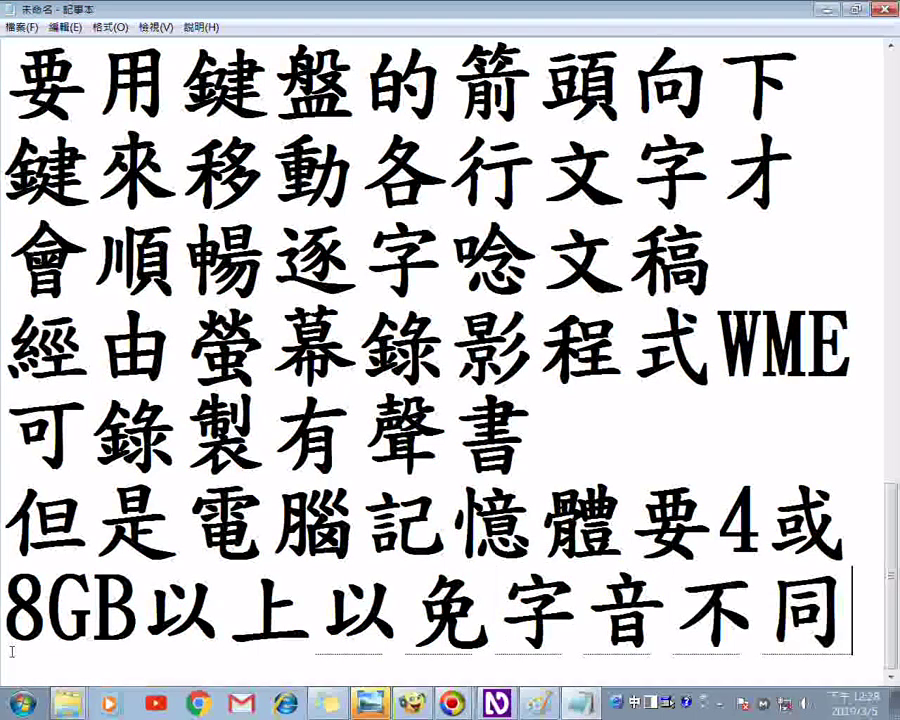
type("此")
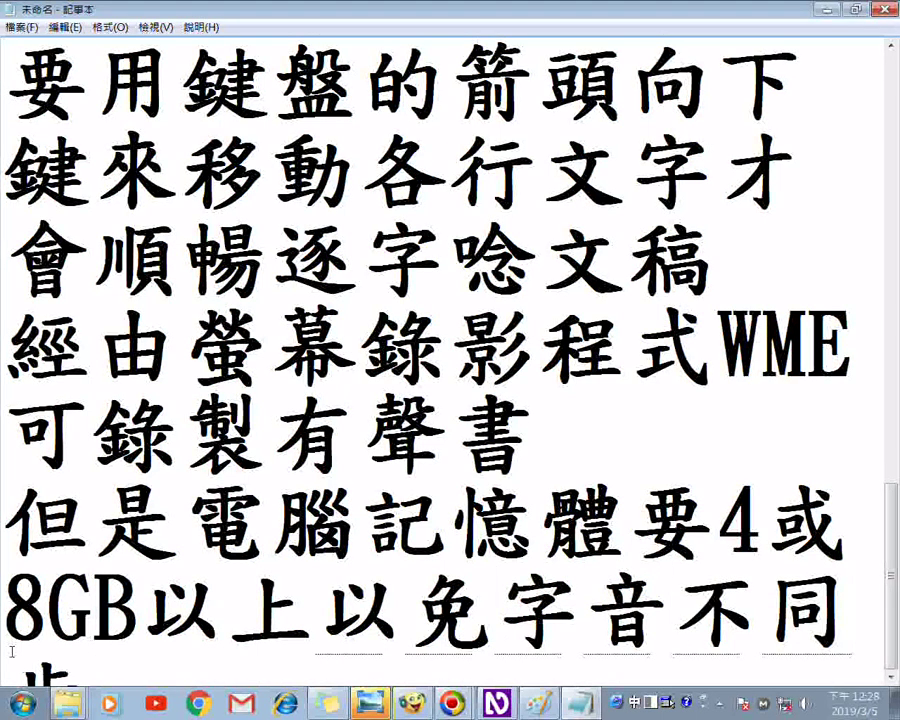
key("Return")
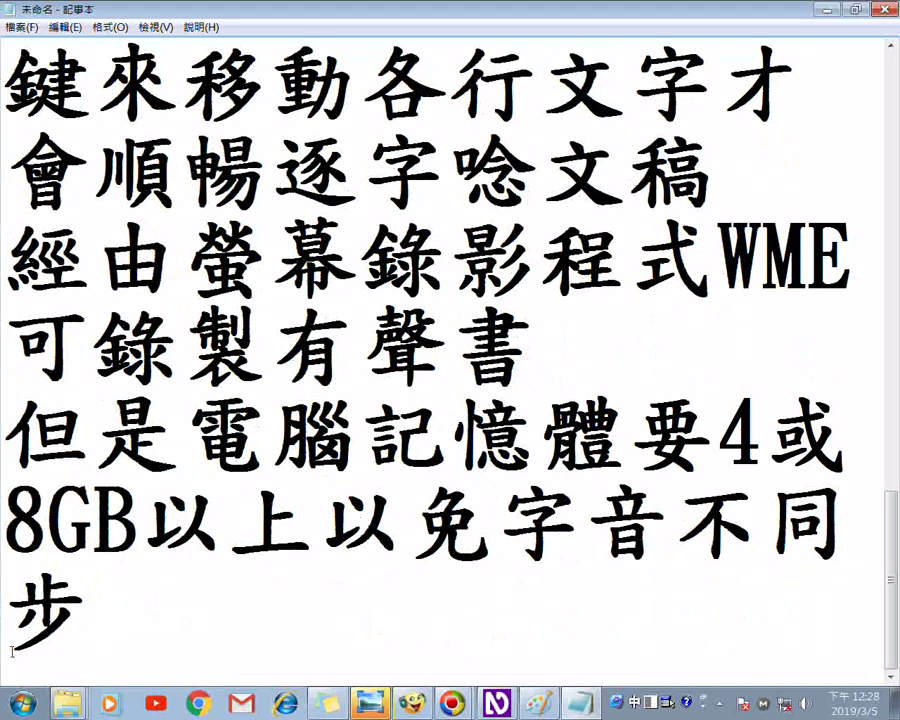
Continue the memory sentence on the last line after 不同步 with 此外還有破音字.
key("Up")
key("Up")
key("Home")
type("此外")
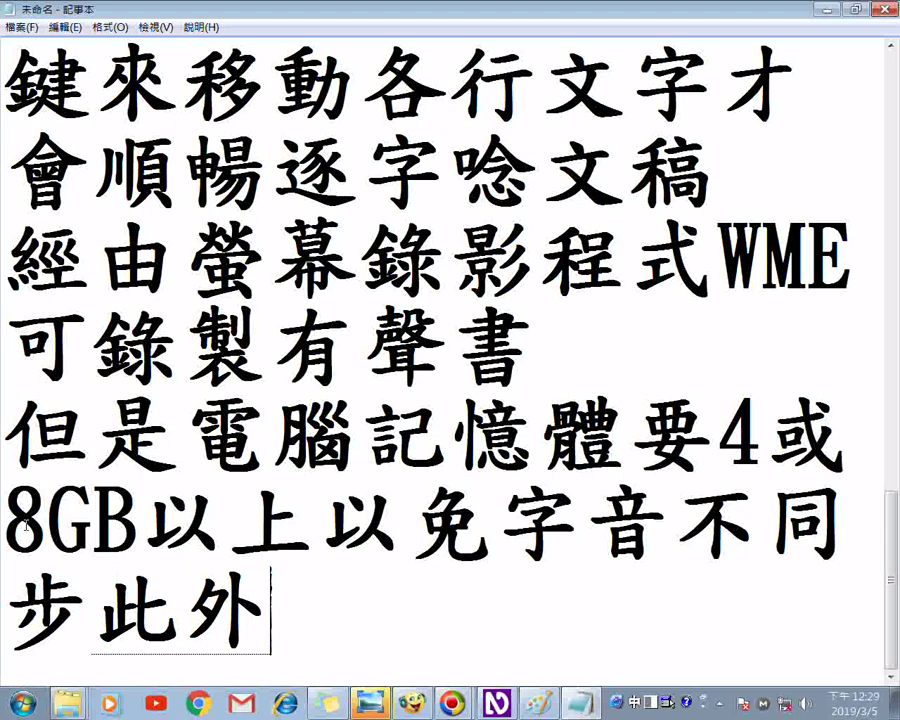
type("還有、")
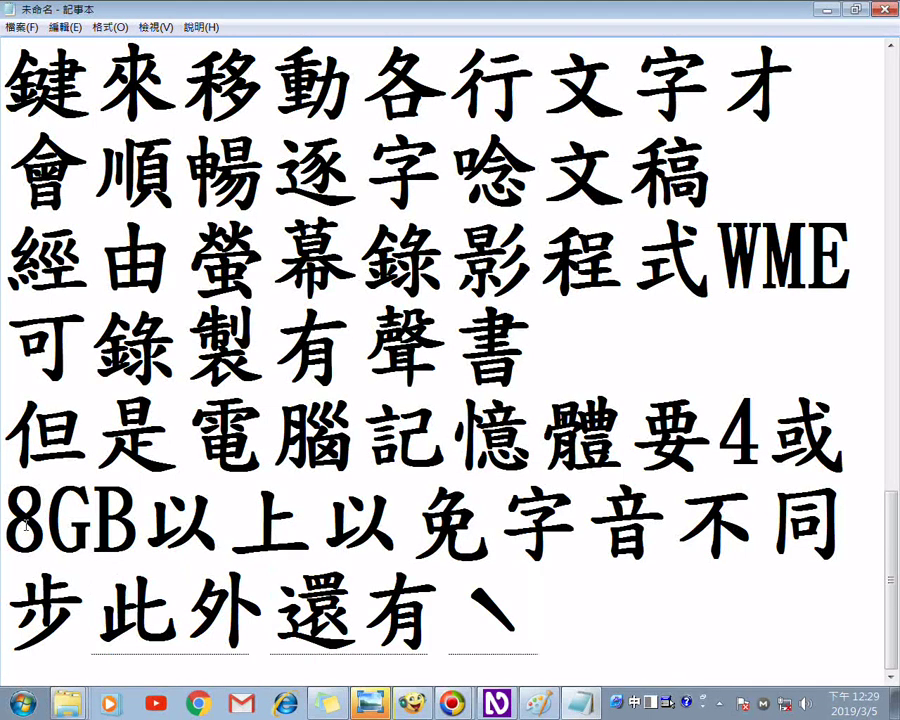
key("BackSpace")
key("BackSpace")
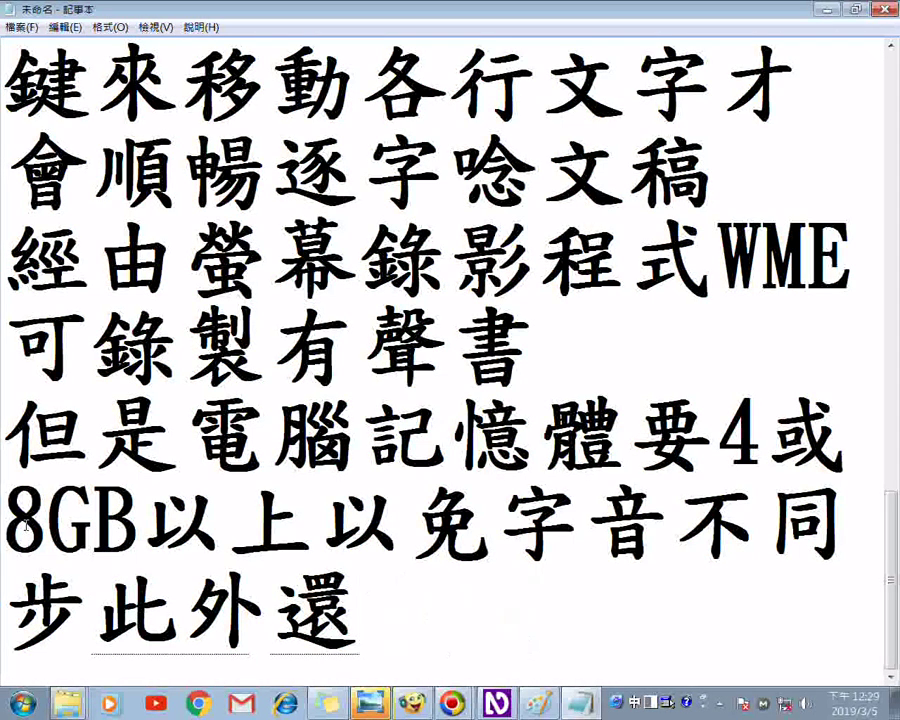
type("有破音")
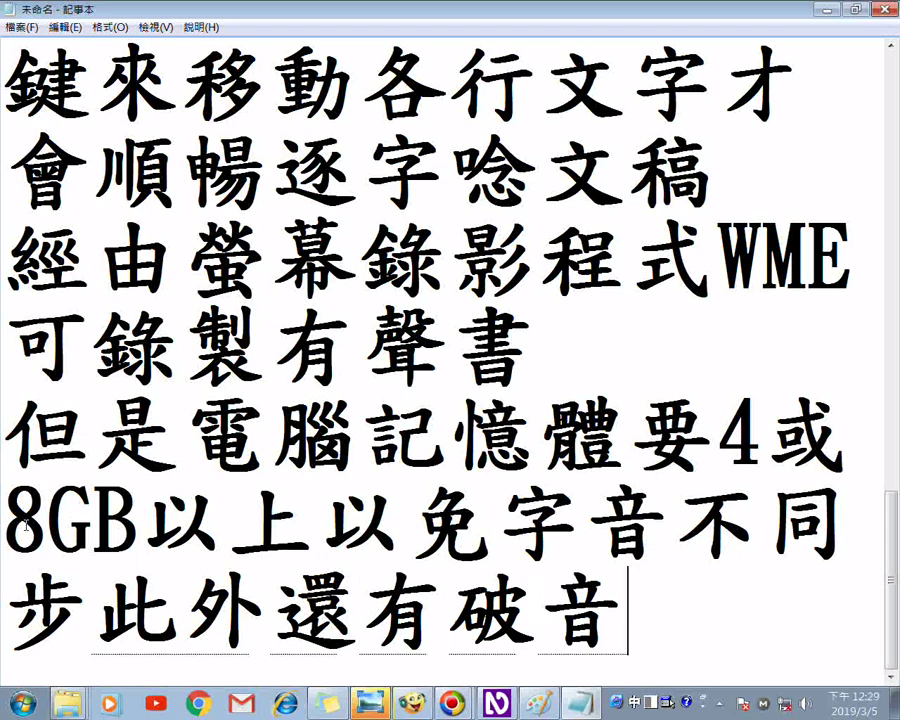
type("字")
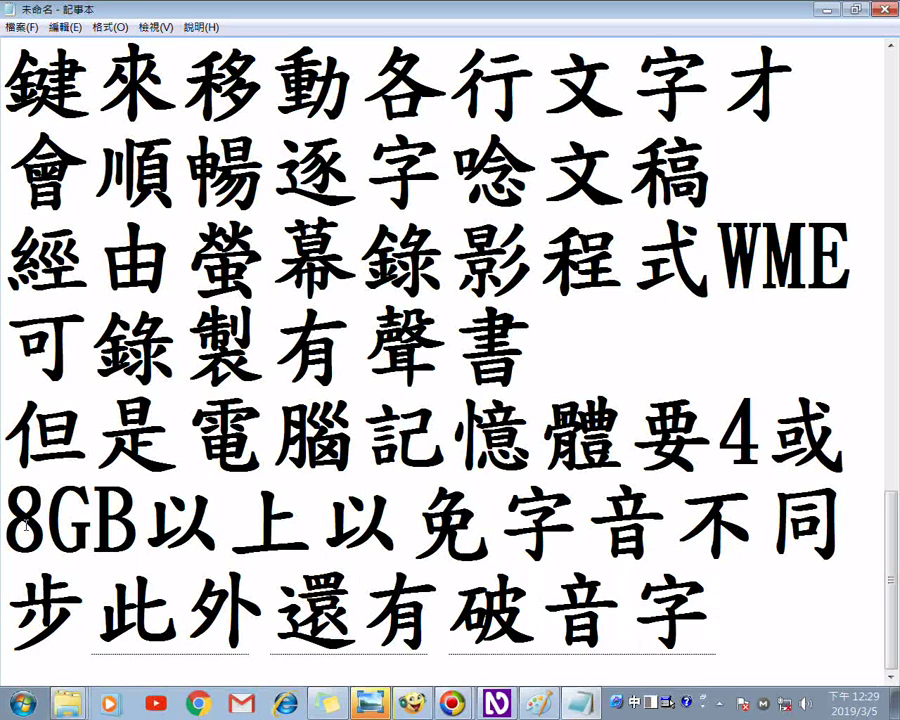
Complete the sentence with 讀音錯誤的問題要處理 and move to the empty line below it.
type("讀音")
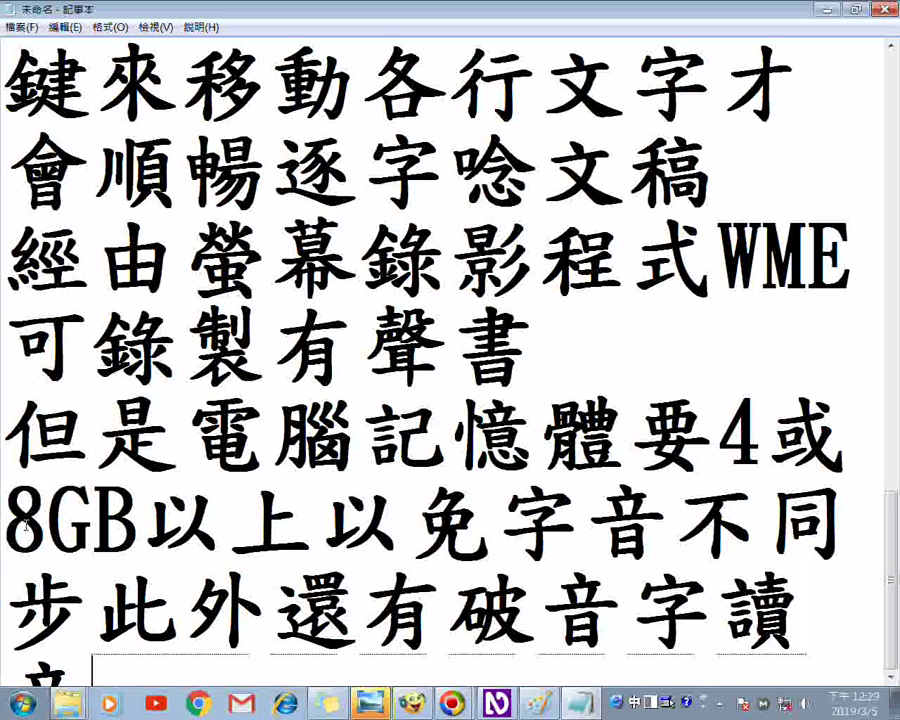
type("錯誤")
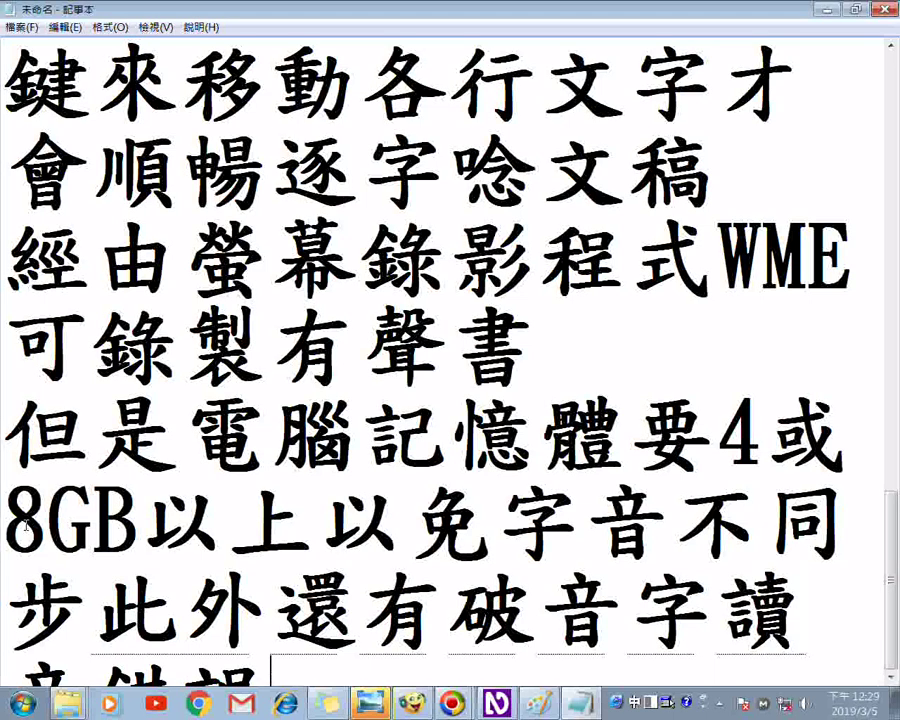
type("的")
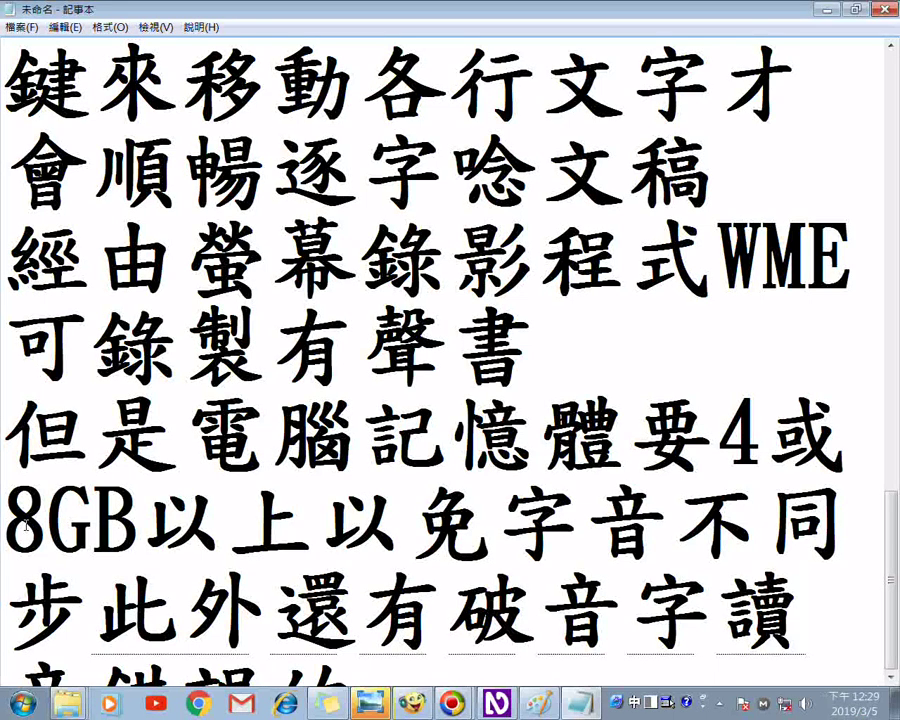
type("問題")
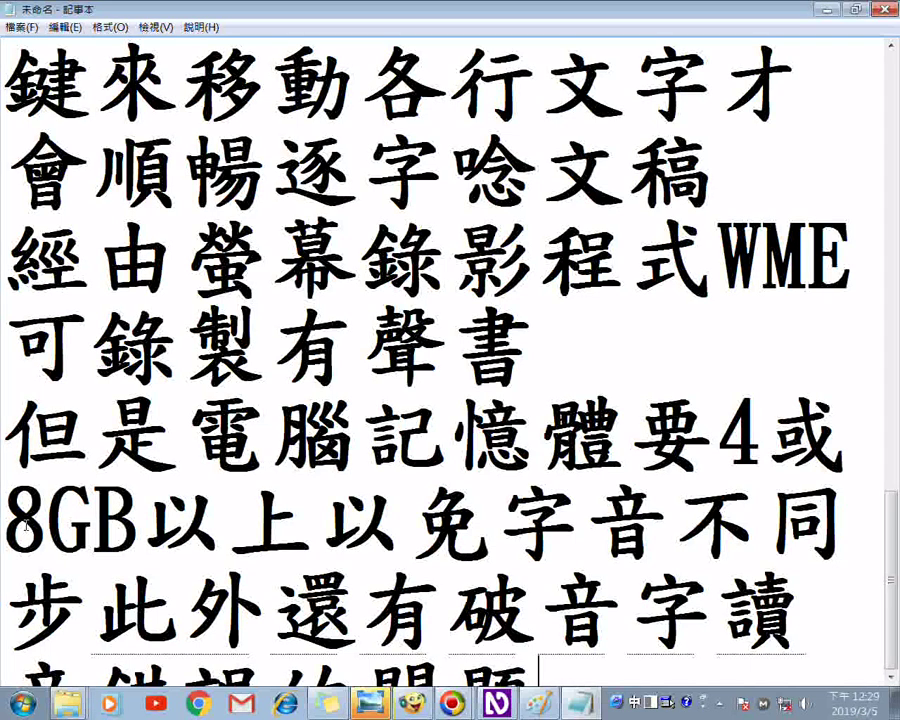
type("要考")
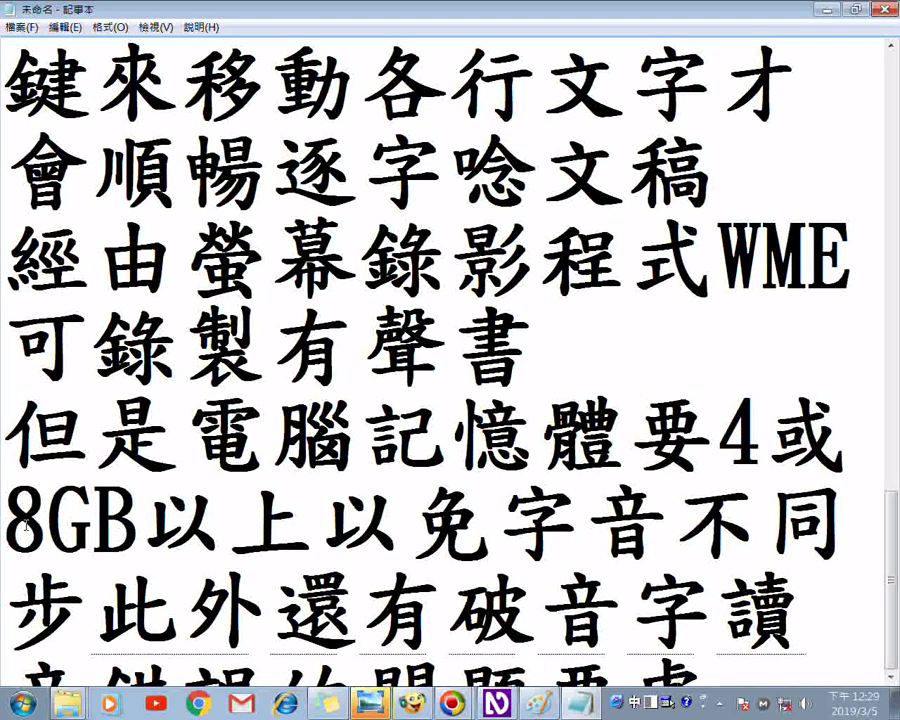
type("理")
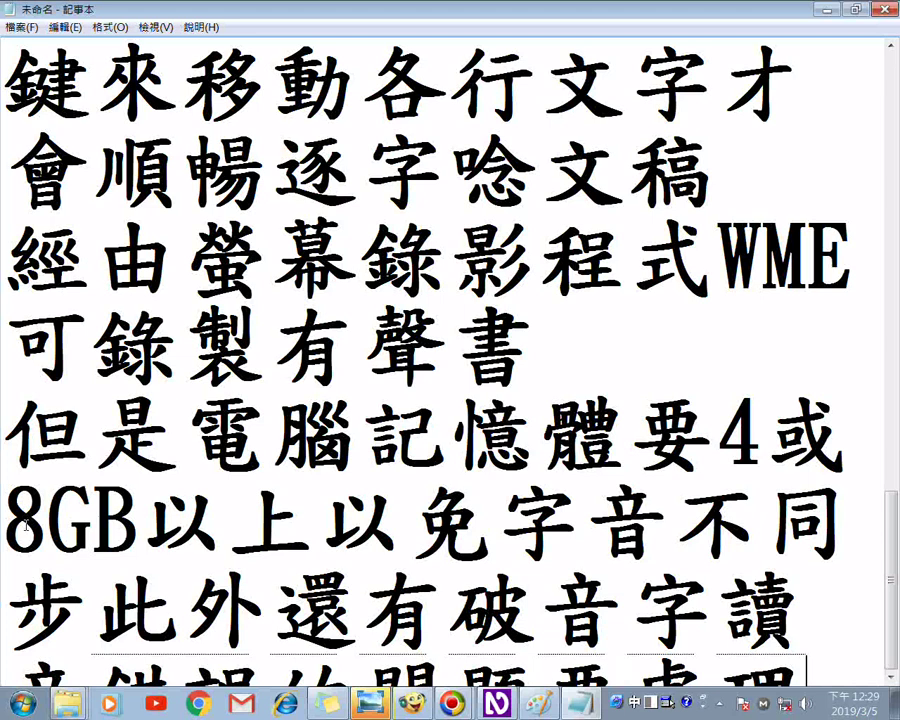
scroll(27, 525, "down", 1)
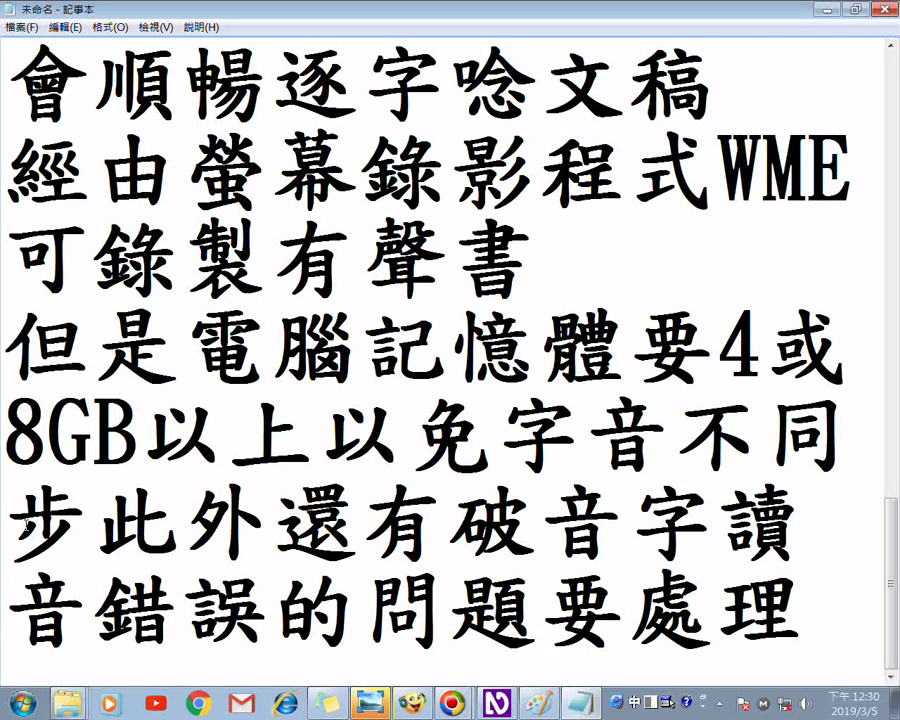
key("Down")
key("Down")
scroll(782, 566, "down", 1)
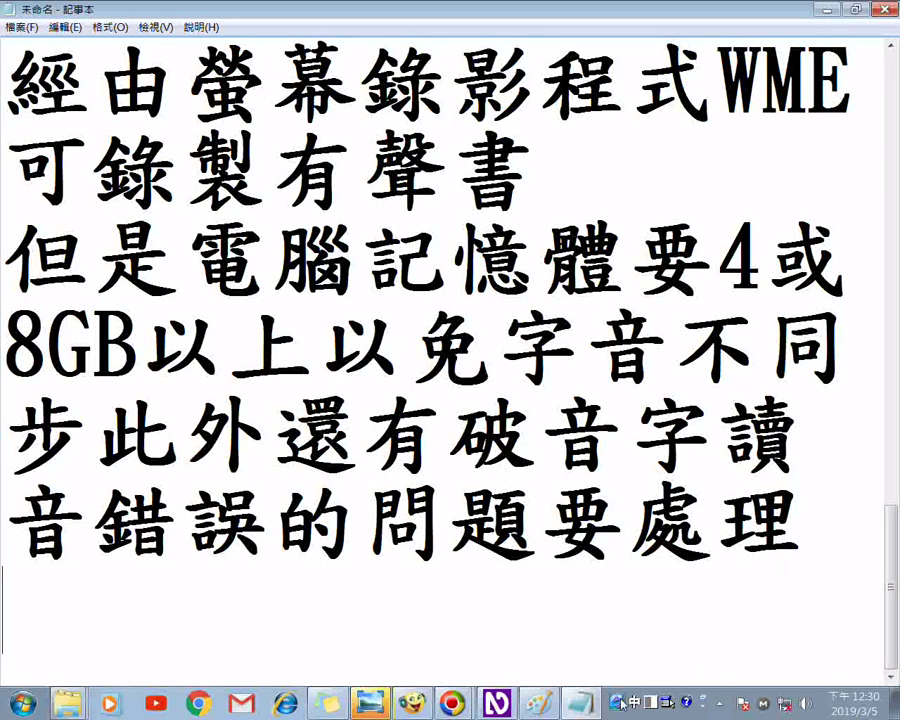
Switch to the NVDA settings and view the 一般 and 語音 categories.
left_click(497, 704)
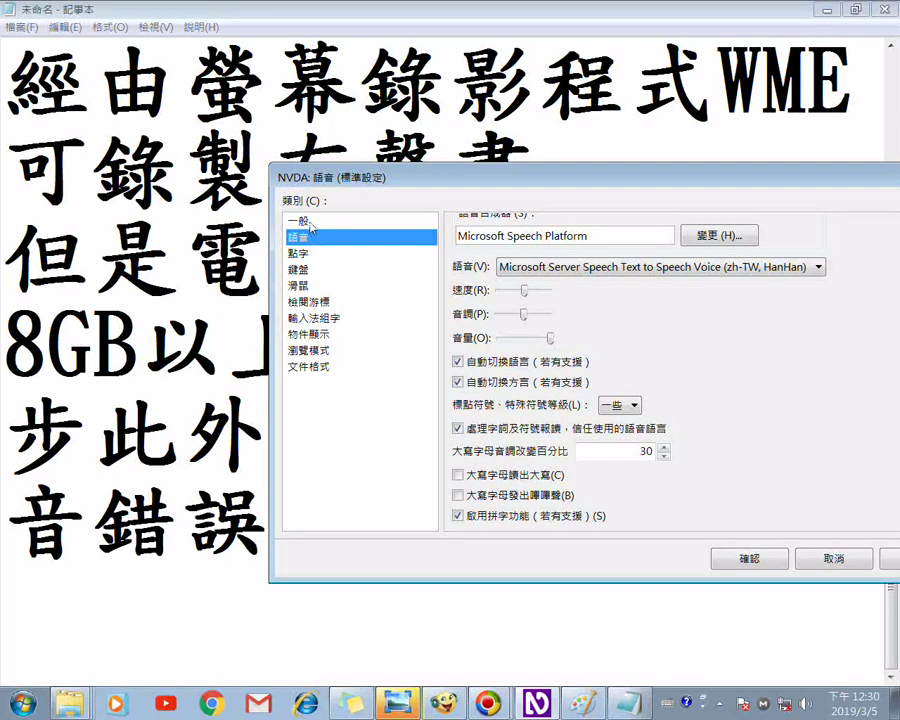
left_click(310, 224)
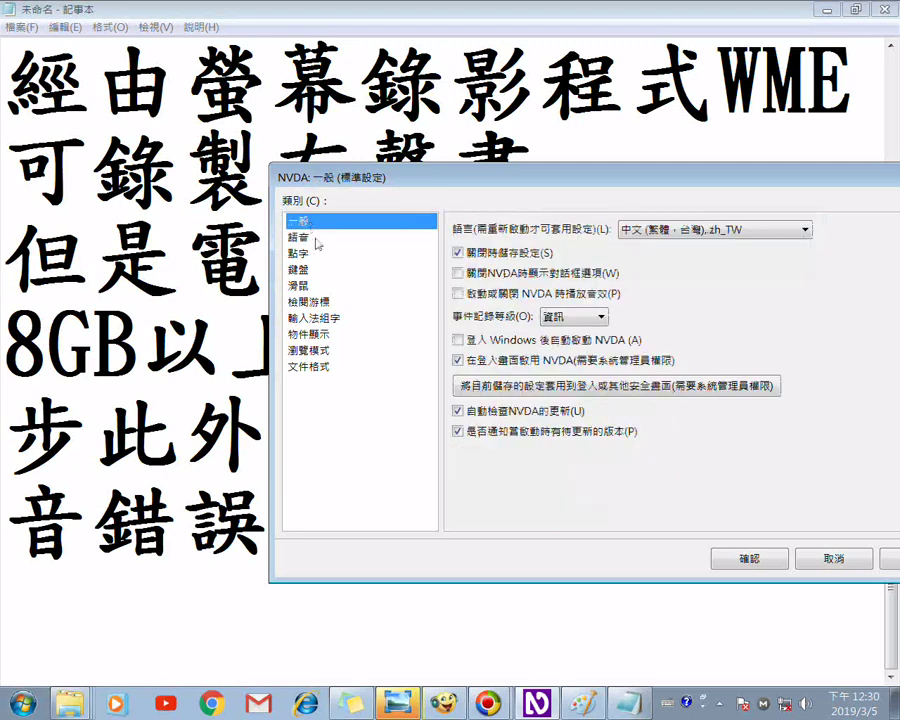
left_click(305, 239)
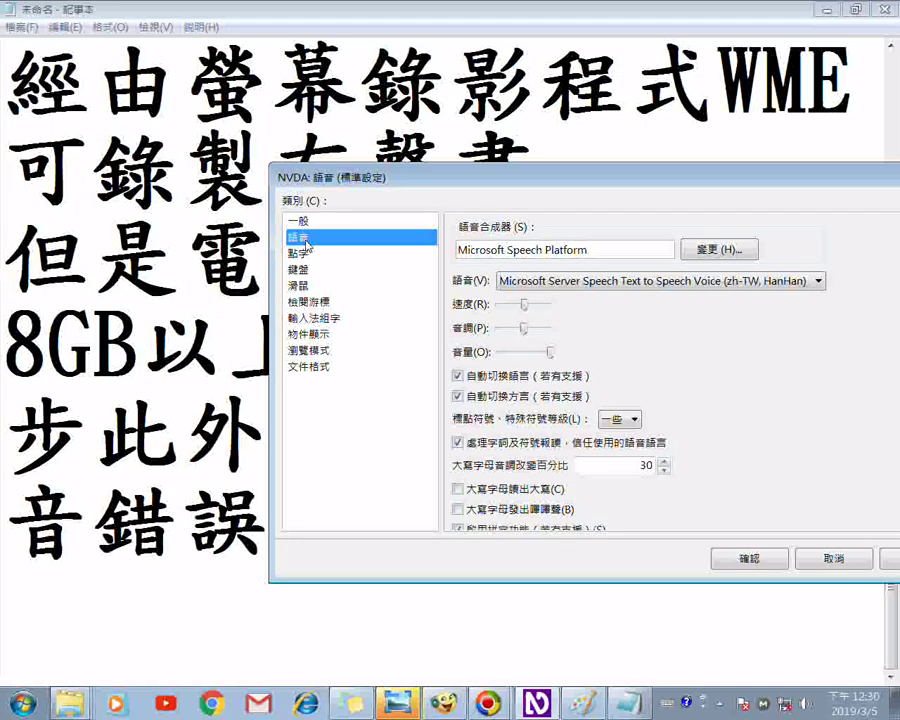
Look over NVDA's 偏好設定 options, including 讀音字庫 and 標點符號/特殊符號讀音, and return to the Notepad document.
left_click(719, 703)
right_click(704, 633)
mouse_move(745, 462)
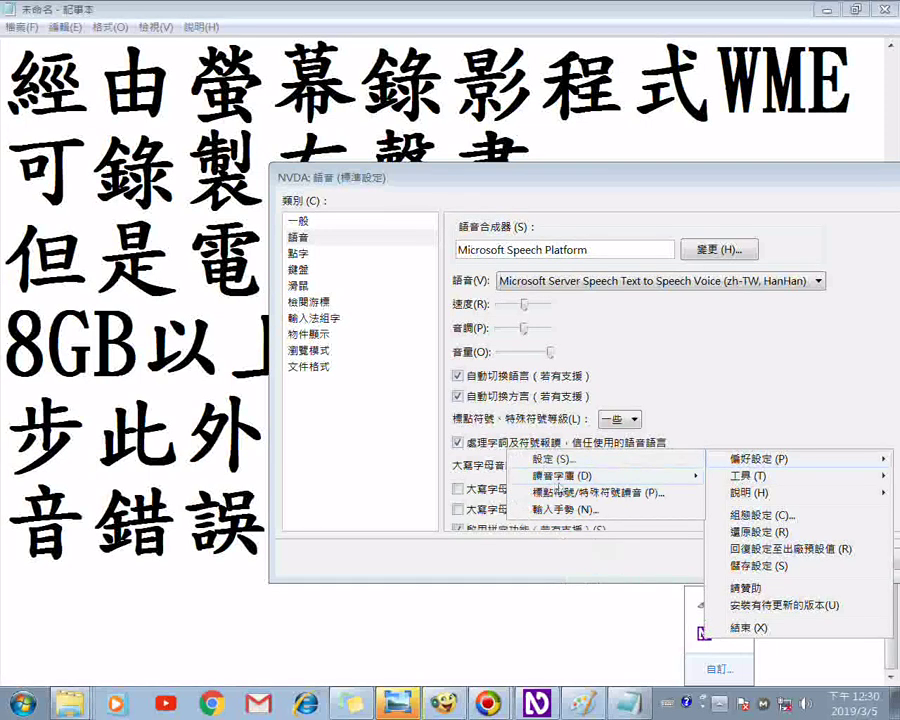
mouse_move(559, 479)
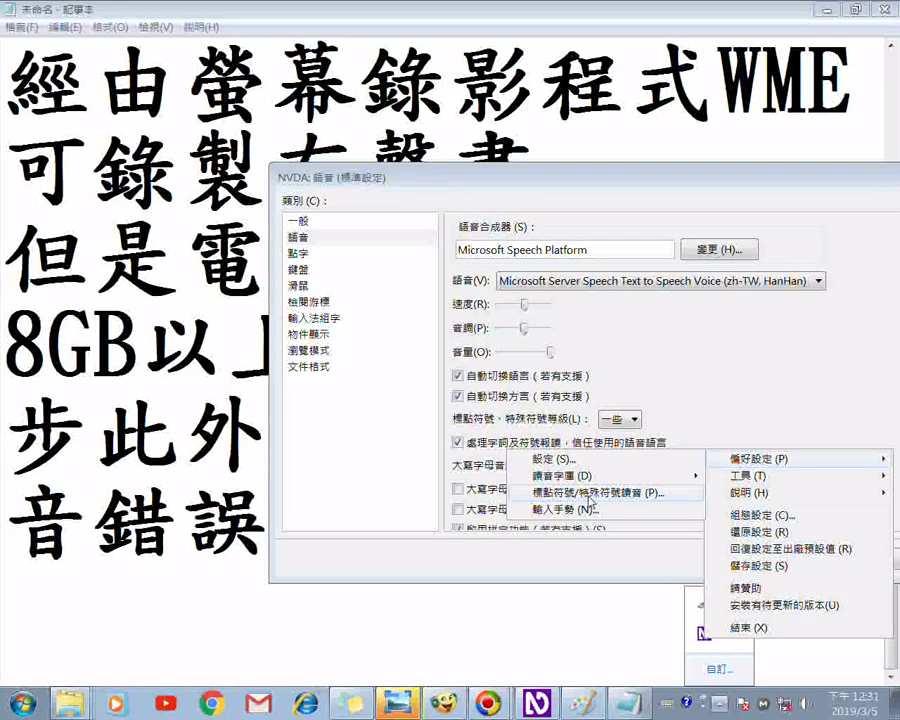
left_click(258, 621)
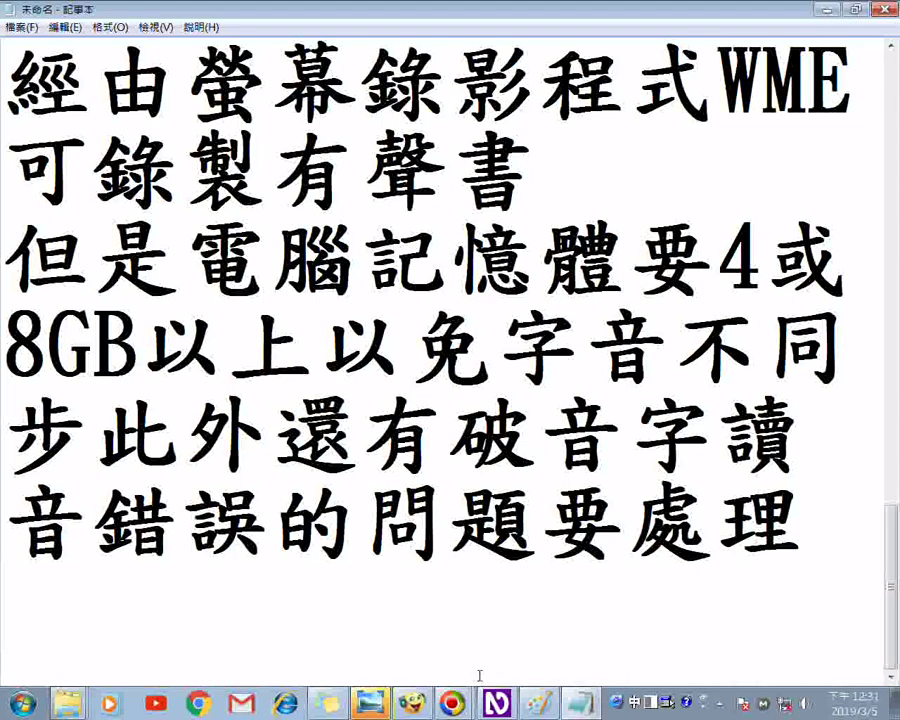
Add the new line 可善用功能表選項第二項的語音 below the 破音字 sentence and end it with a line break.
key("Return")
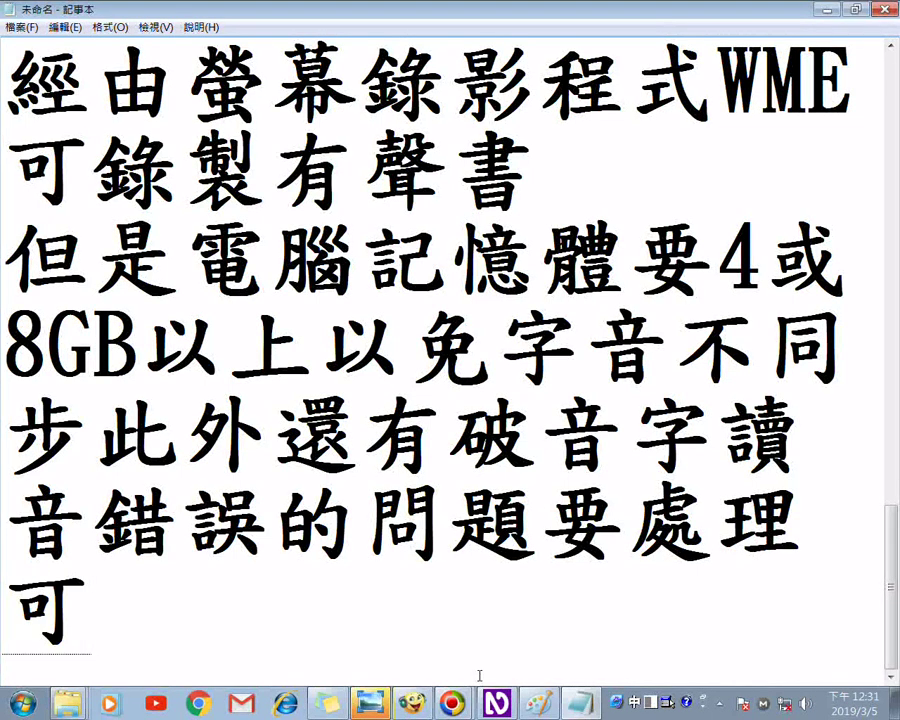
type("善")
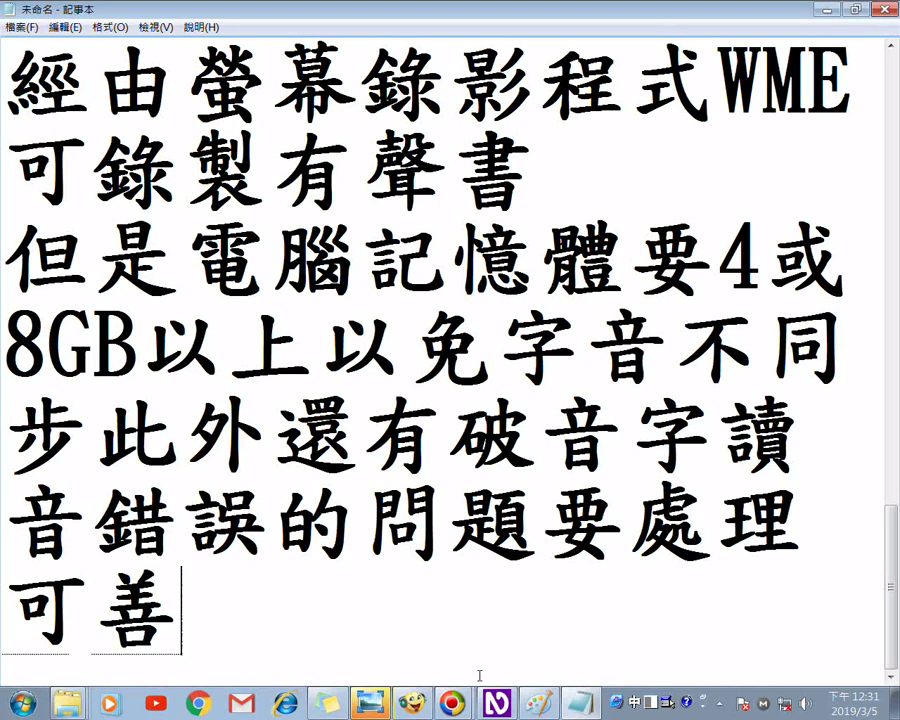
type("用")
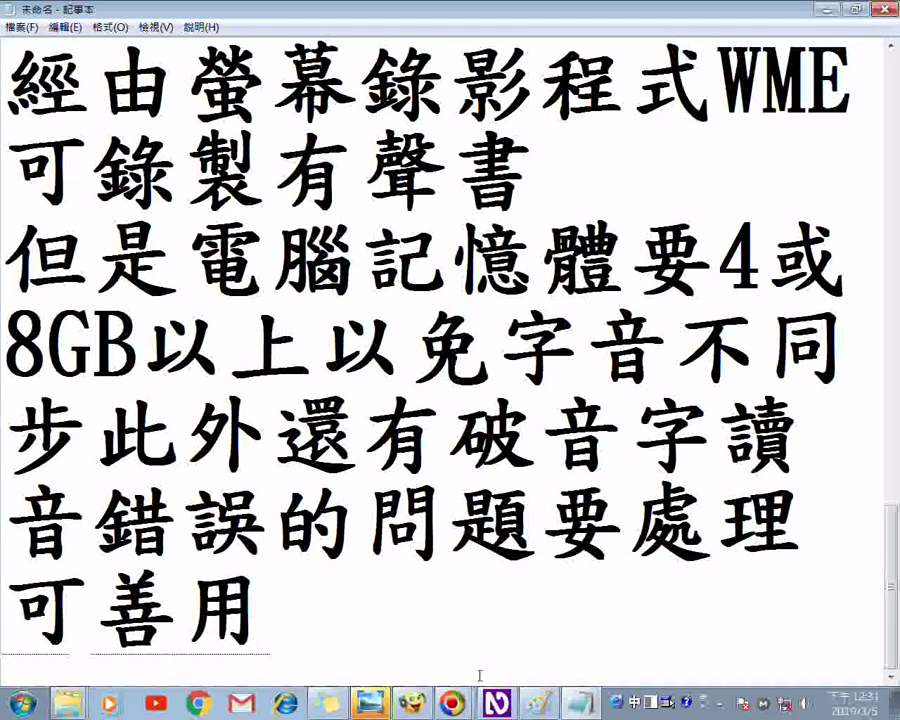
type("功能")
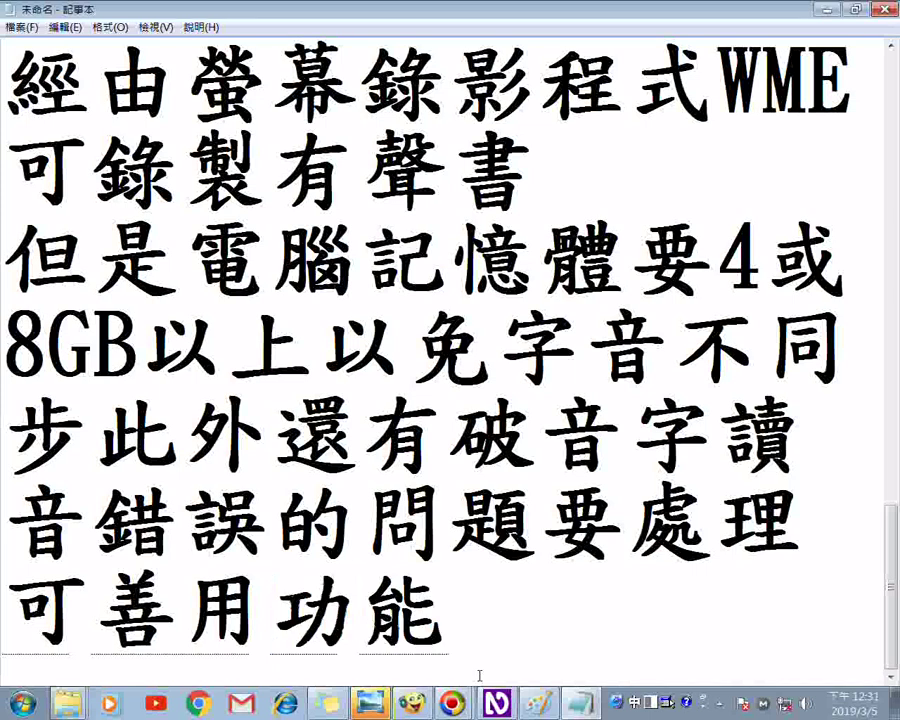
type("表")
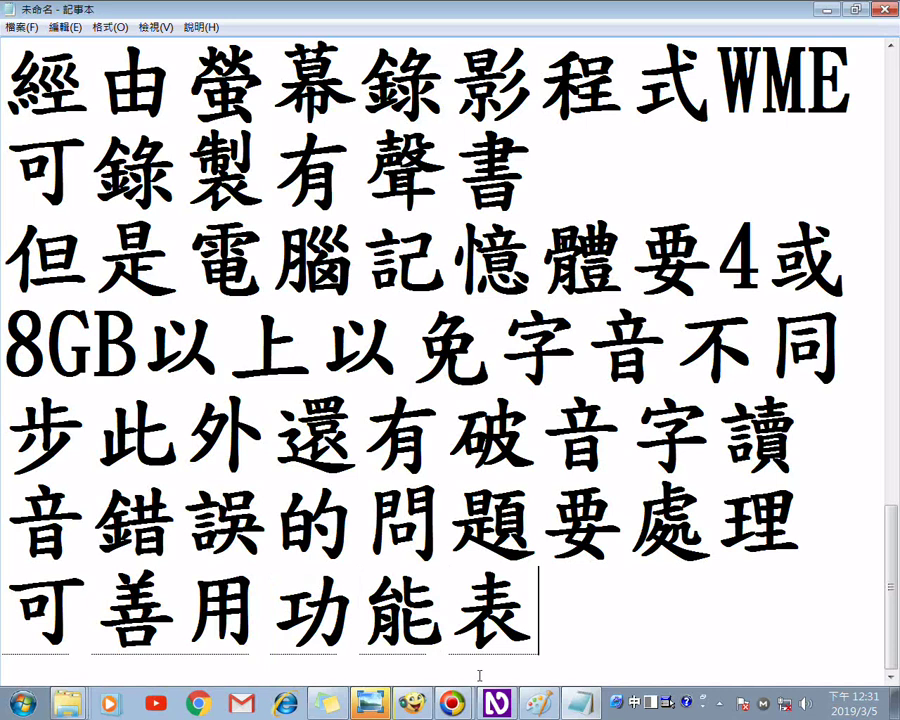
type("選項")
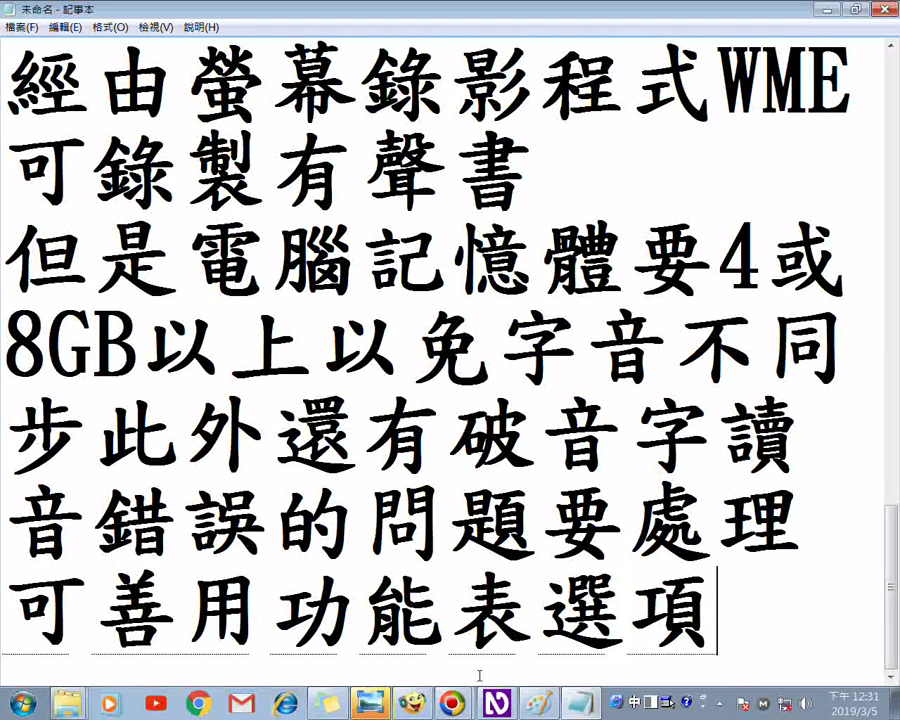
type("第一")
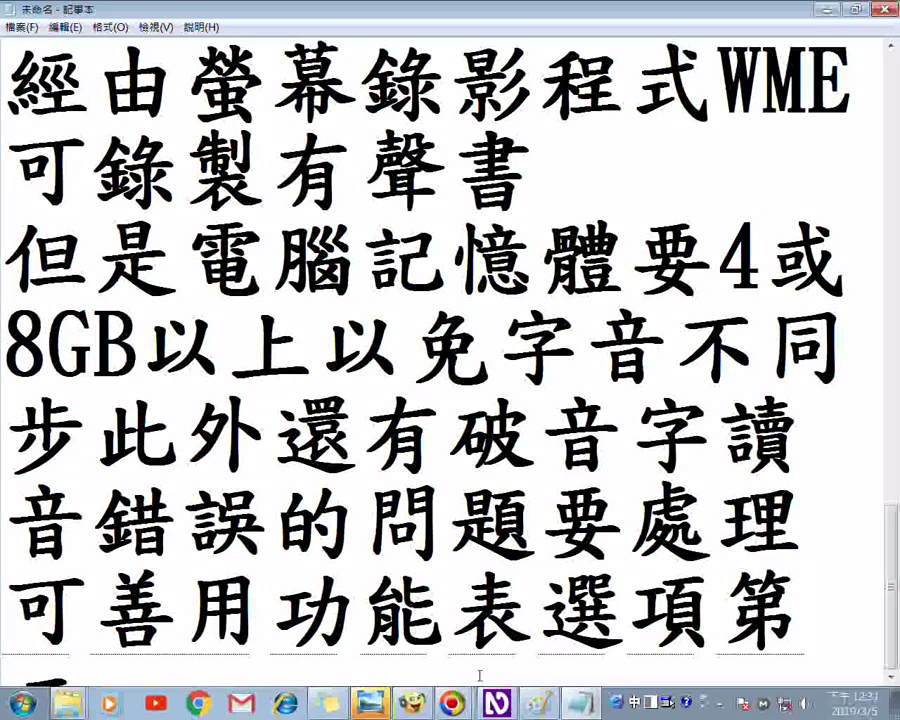
type("項")
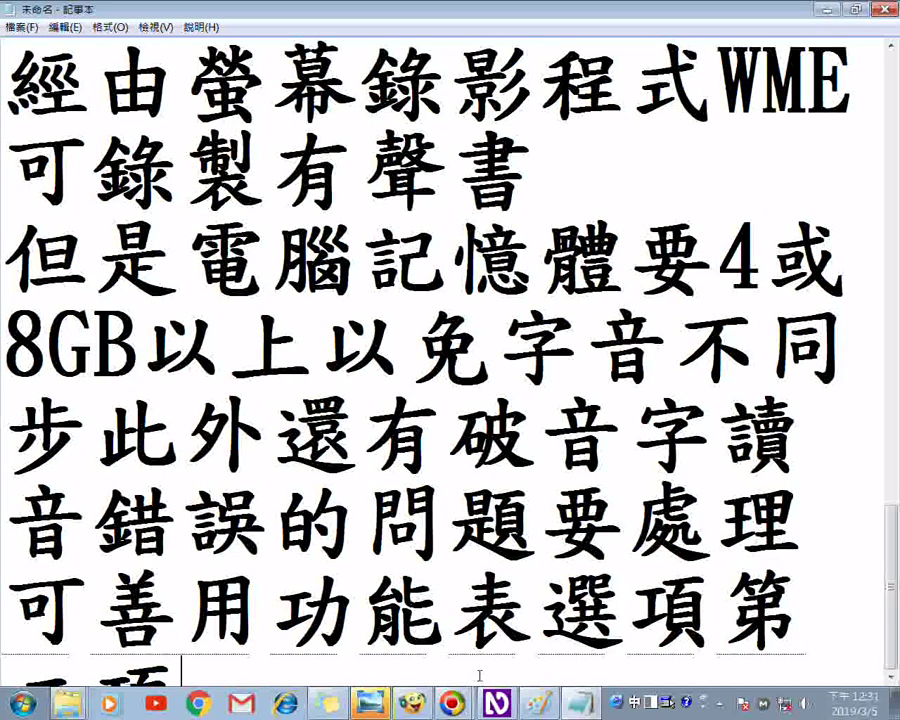
type("的")
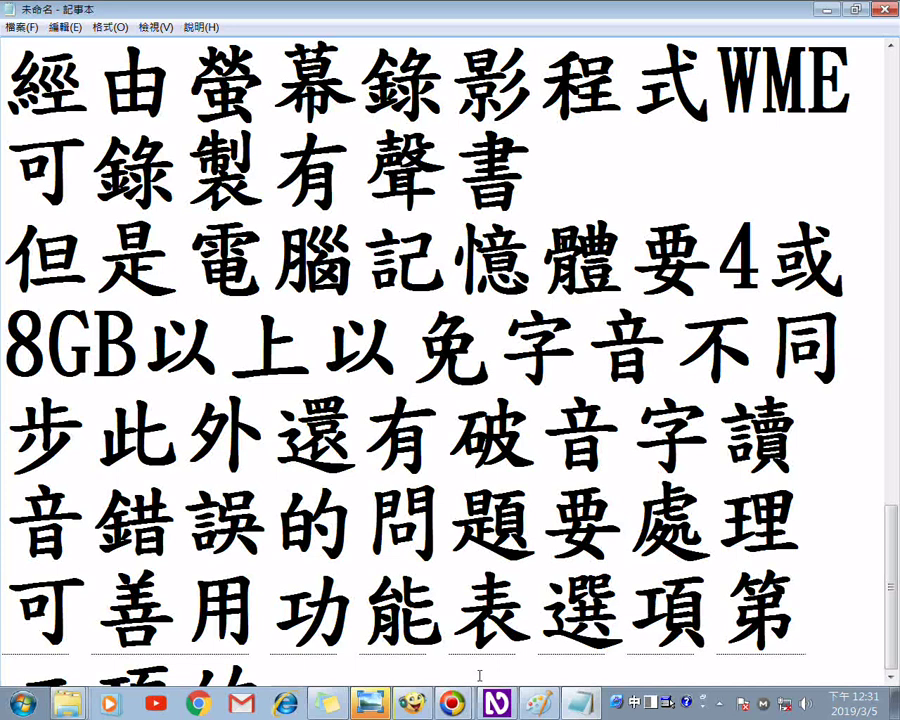
type("語音")
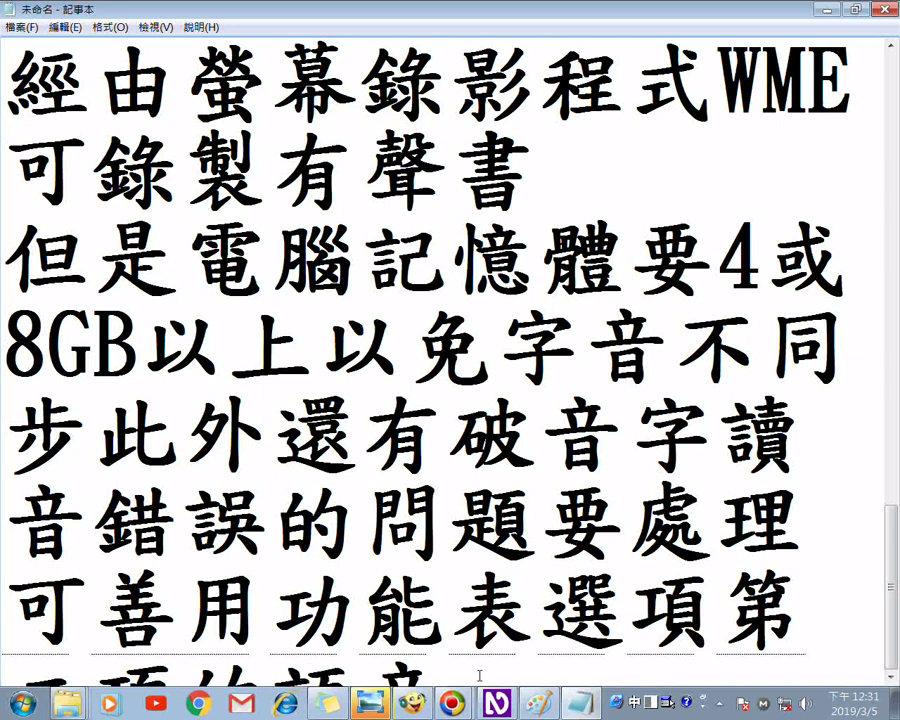
key("Return")
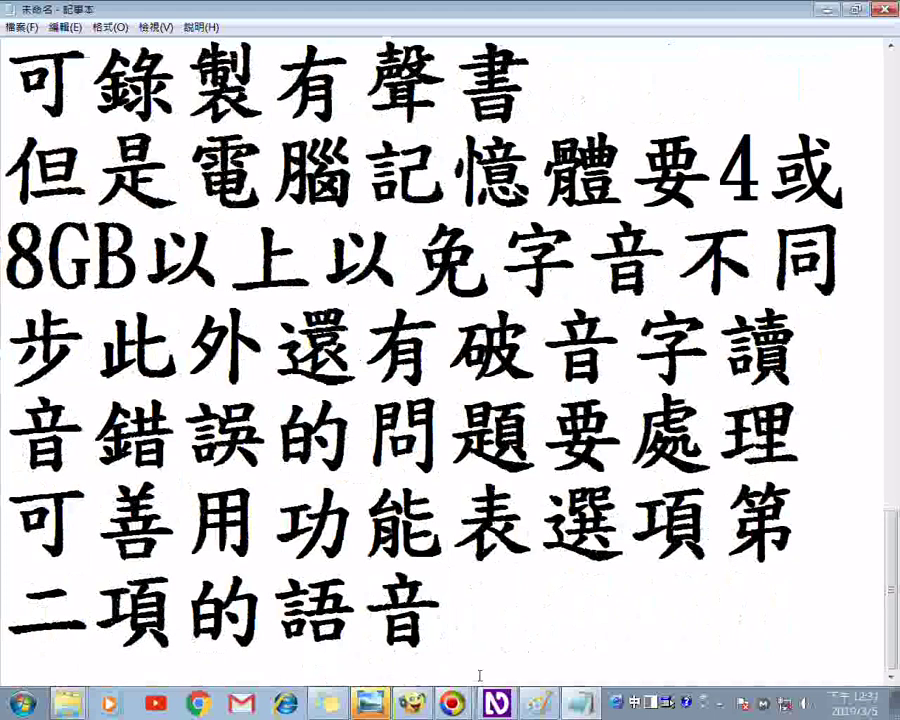
Try to open NVDA's 通用語音字庫 from the 讀音字庫 options.
right_click(745, 706)
mouse_move(760, 456)
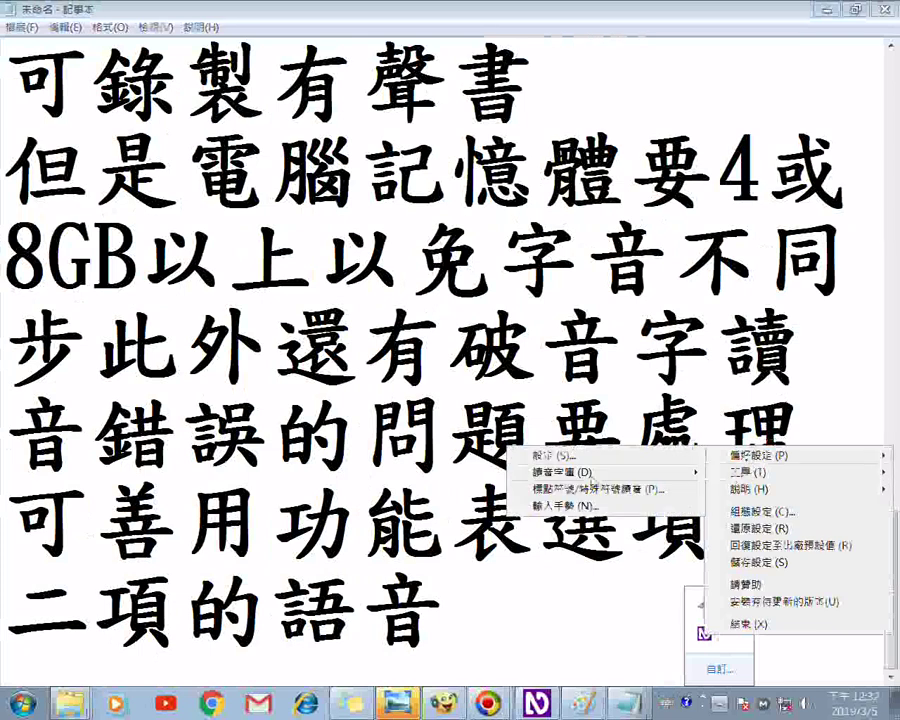
mouse_move(588, 477)
left_click(765, 472)
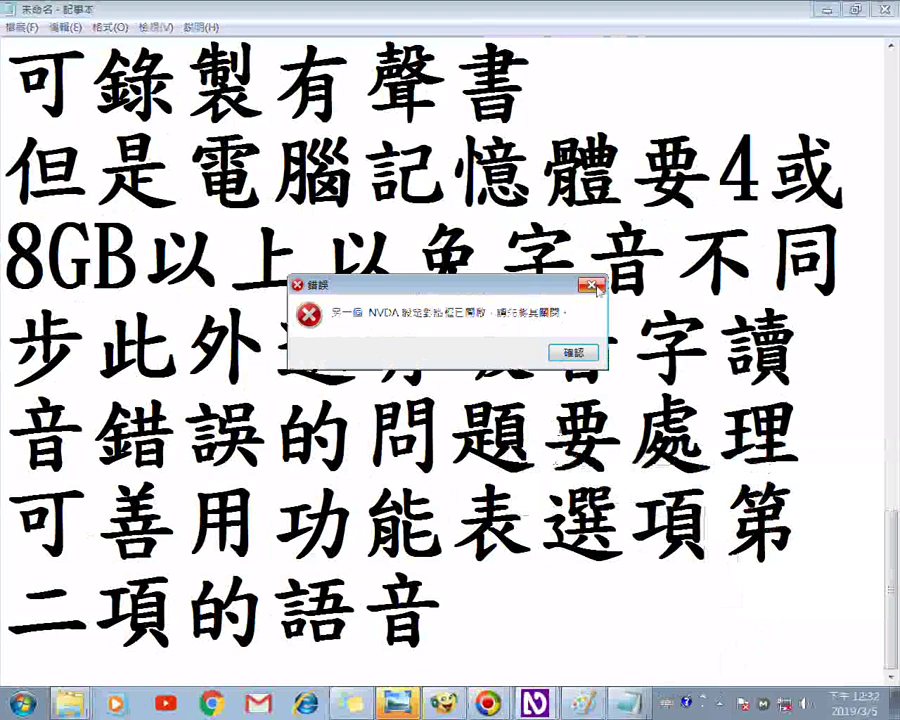
left_click(593, 287)
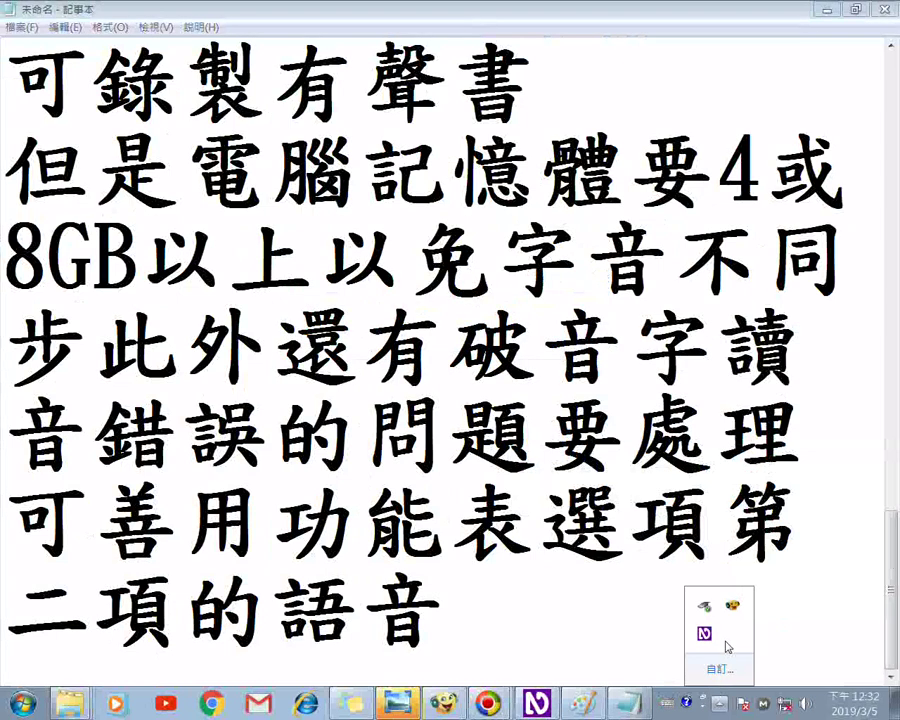
Bring up the 讀音字庫 choices in NVDA's 偏好設定.
left_click(705, 634)
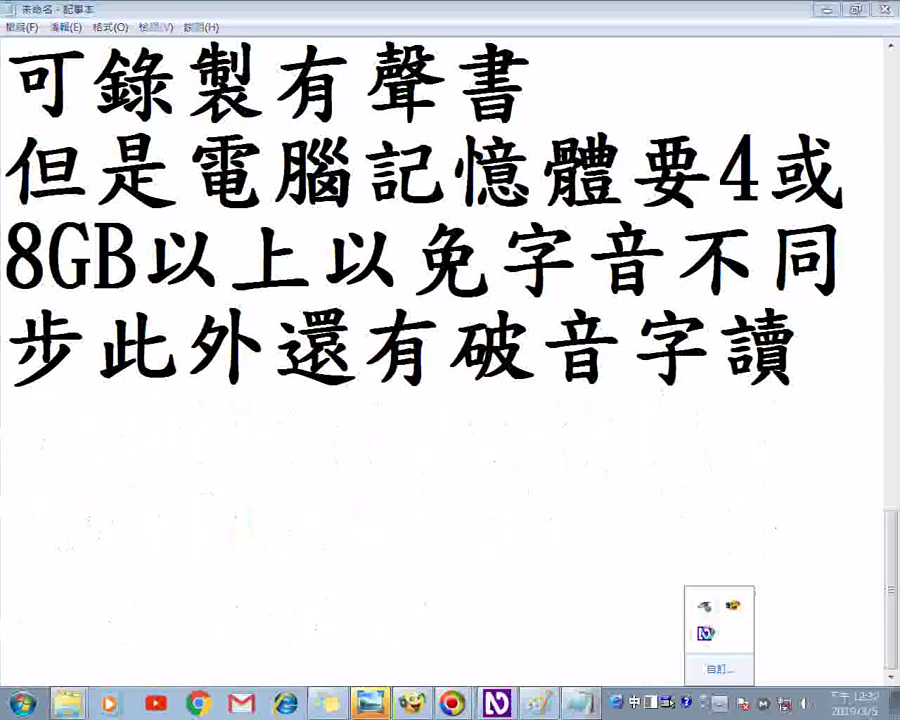
mouse_move(622, 478)
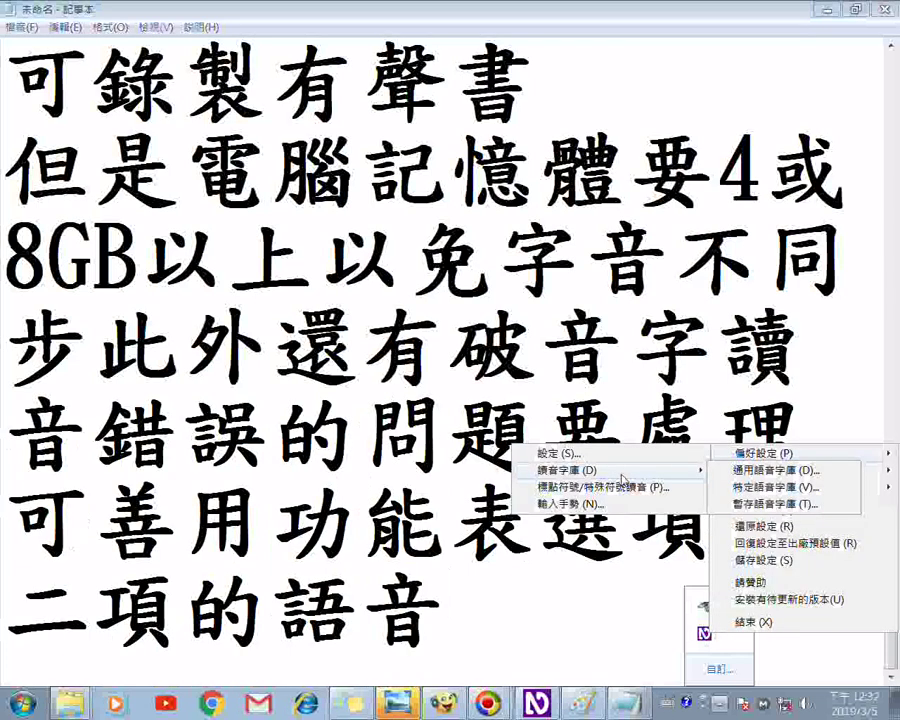